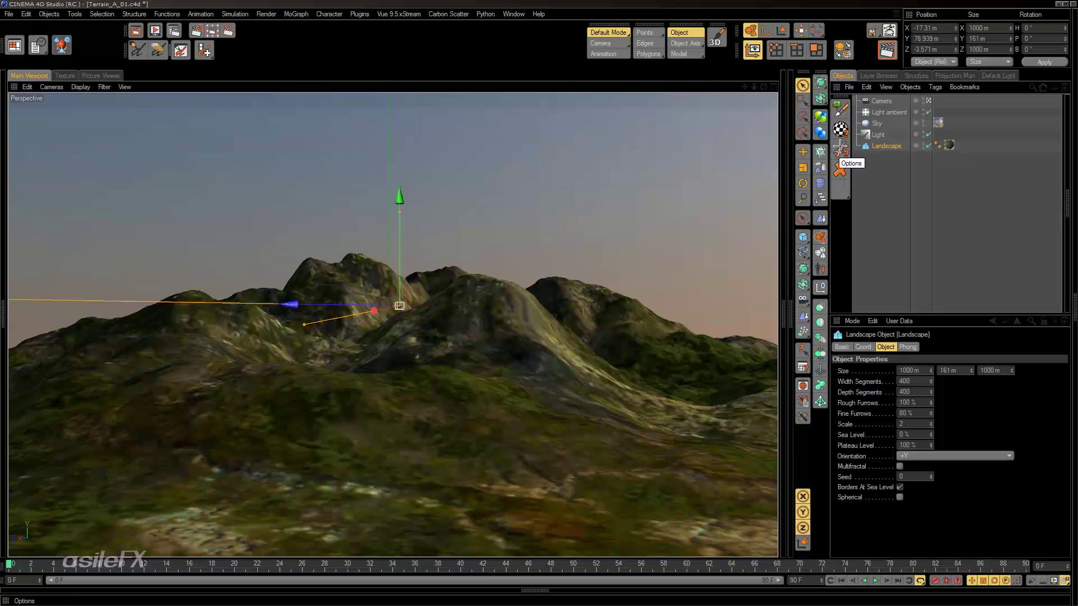
Step: In the Carbon Scatter options, limit EcoSystem instance proxies to 5000 and set the default proxy display quality to Billboards
click(839, 147)
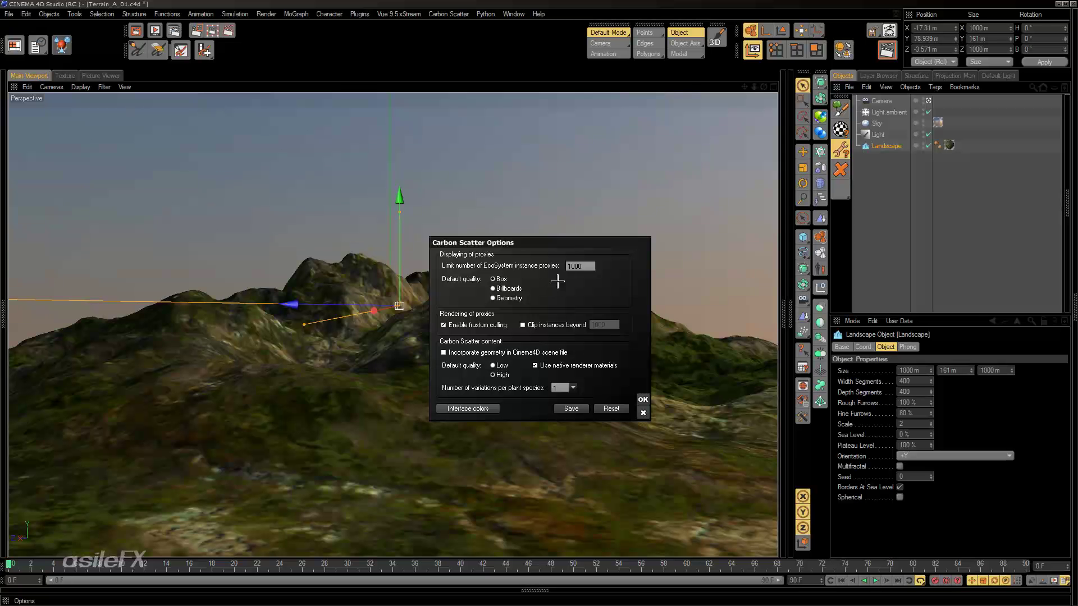
double_click(579, 261)
text(1000)
drag(571, 266, 547, 266)
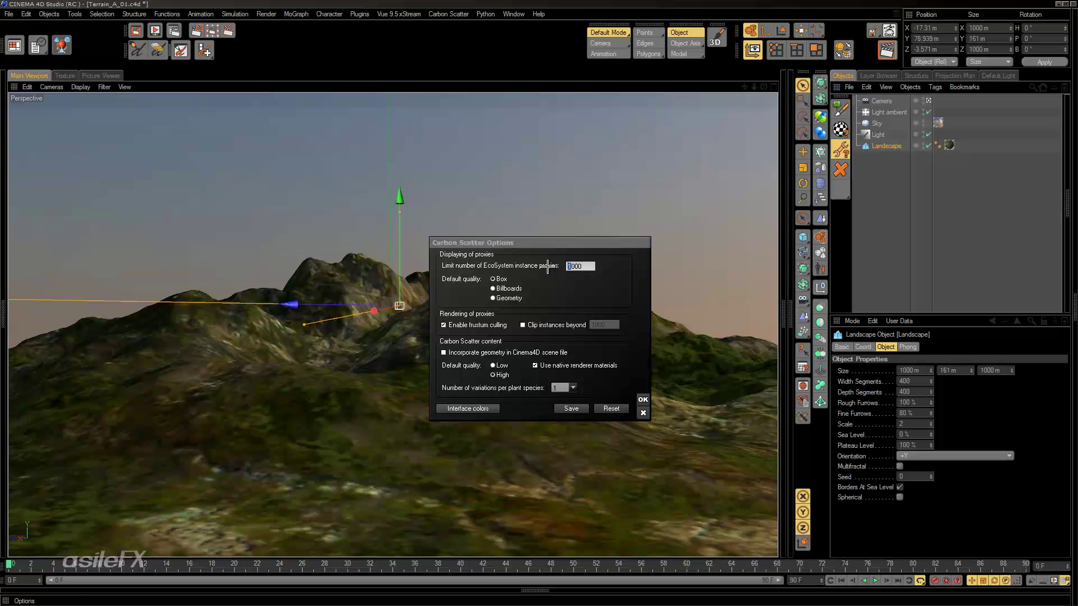
text(5)
key(Return)
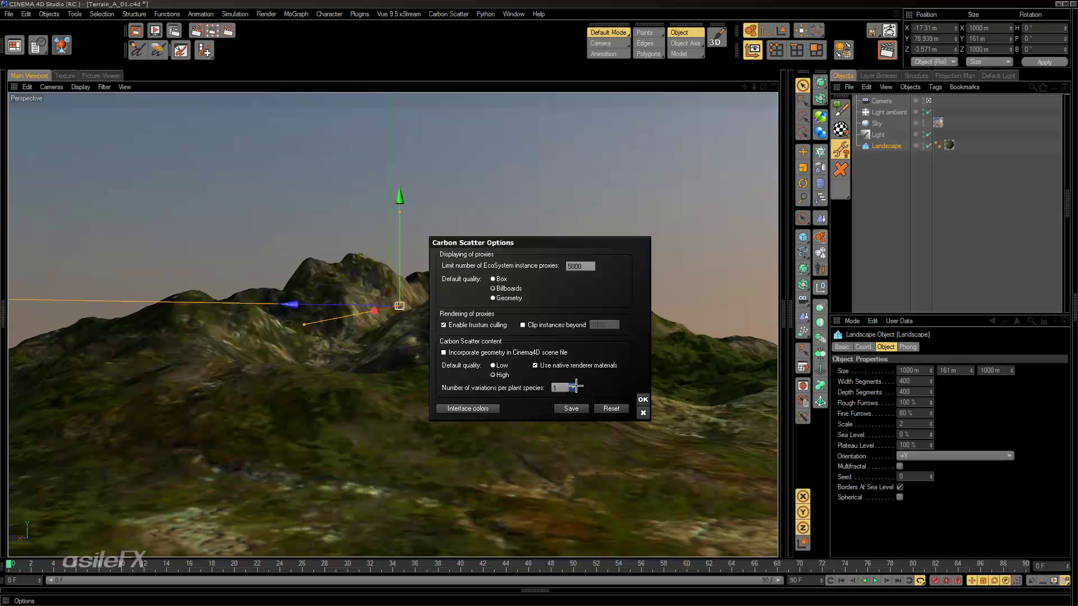
click(643, 399)
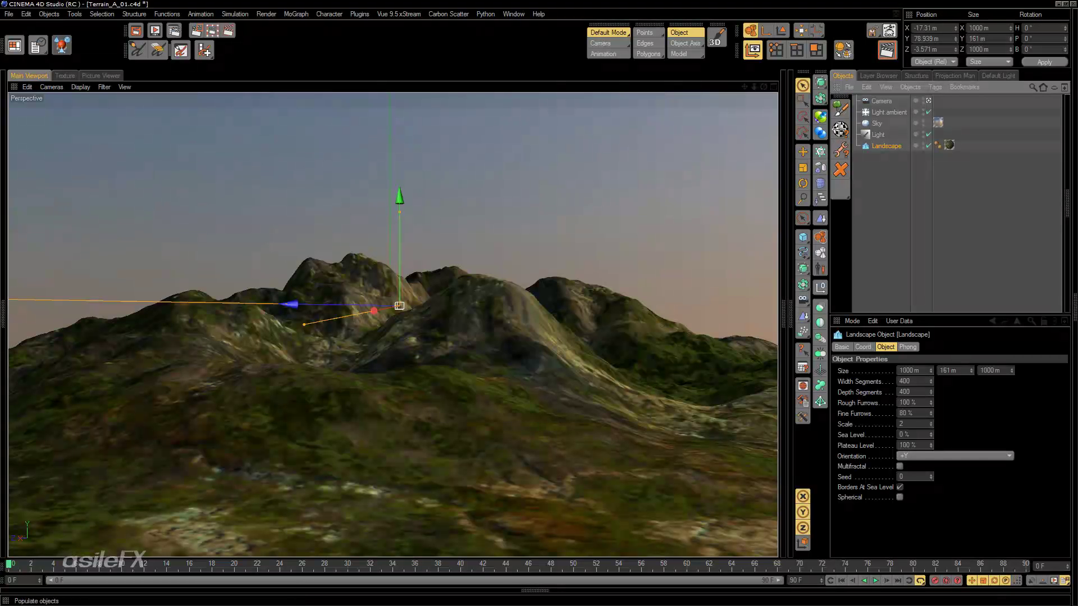
Step: Open the Carbon Scatter material editor for populating the landscape and check which item types its EcoSystem population accepts
click(840, 130)
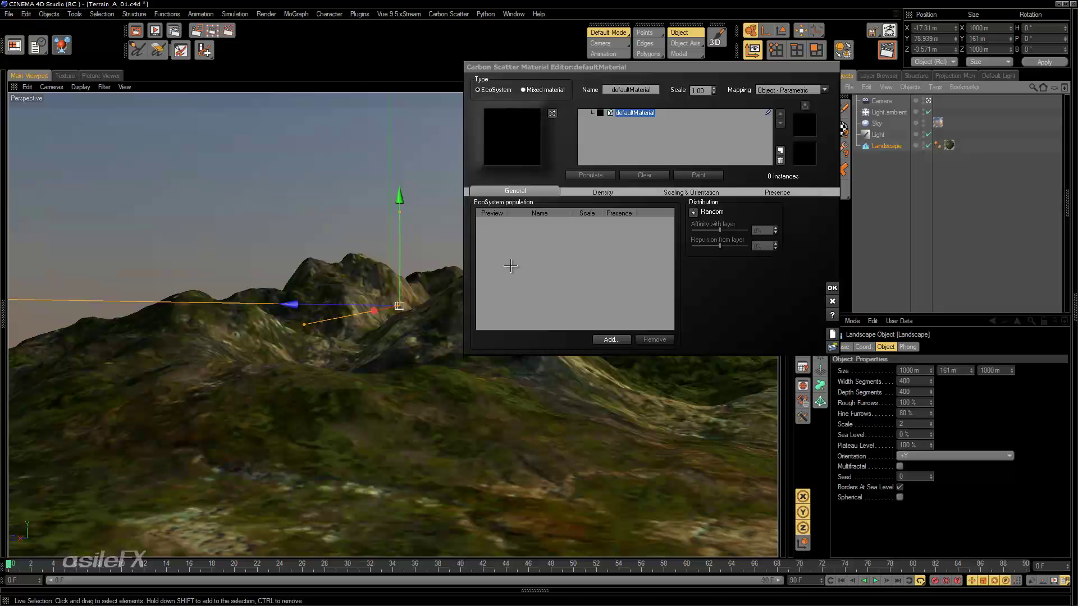
click(612, 338)
click(619, 334)
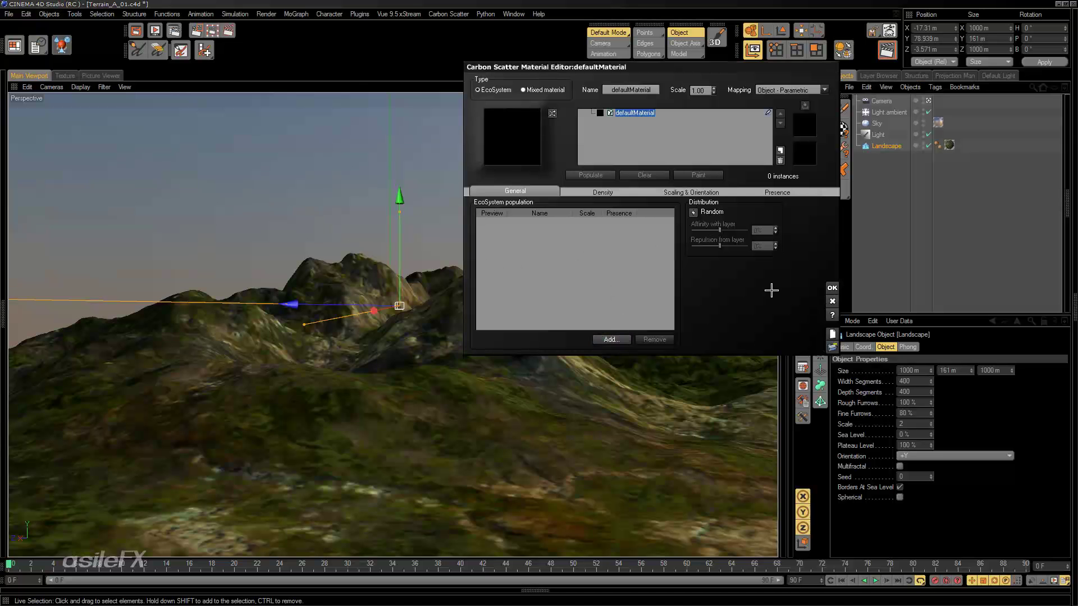
Step: Examine the material library's collections and the load and save options of defaultMaterial
click(834, 346)
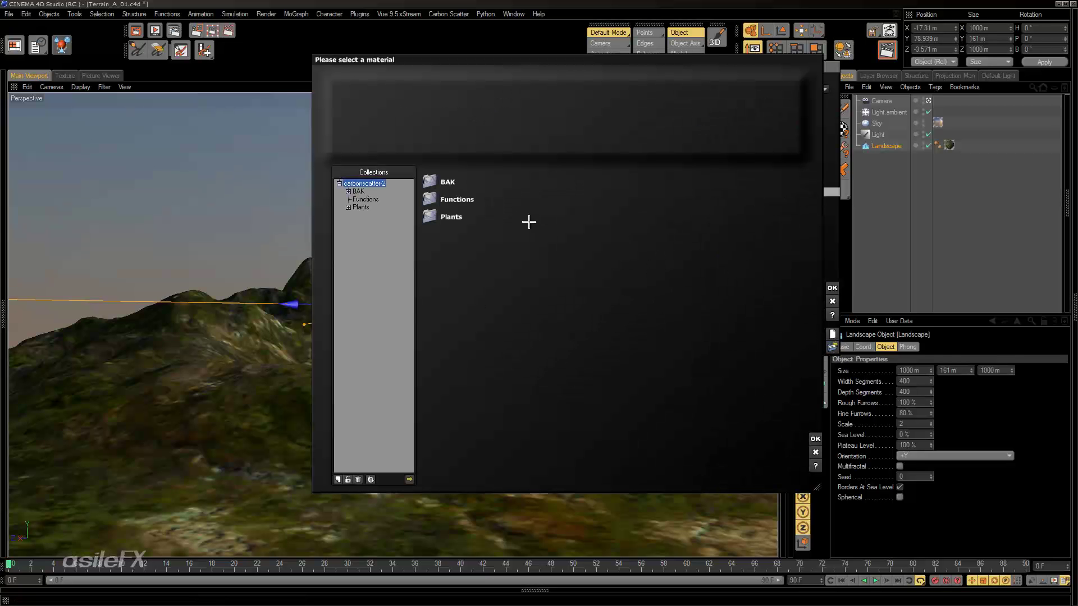
click(815, 452)
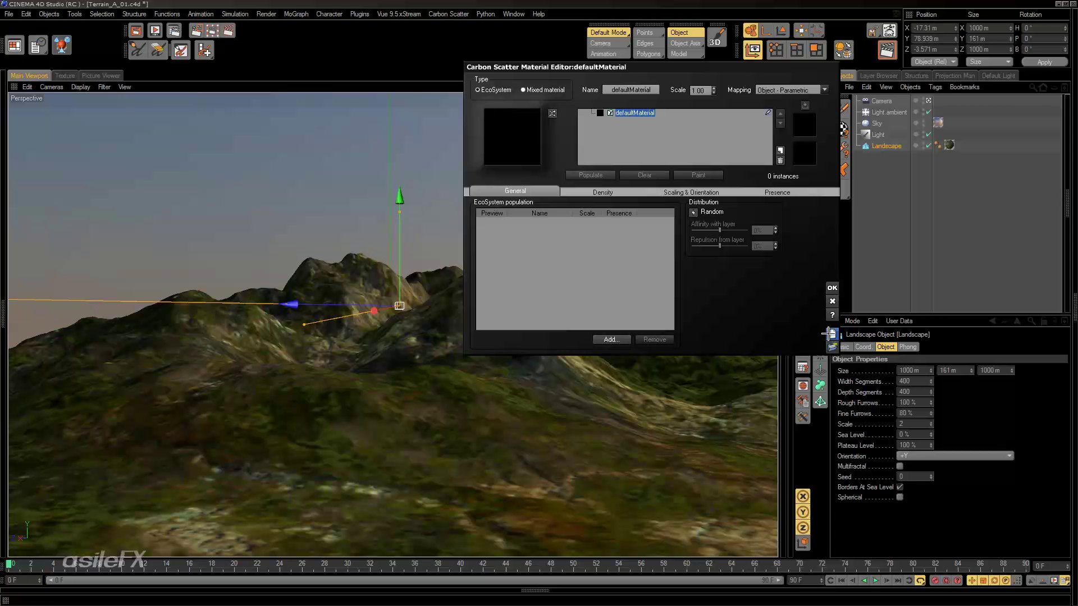
right_click(646, 113)
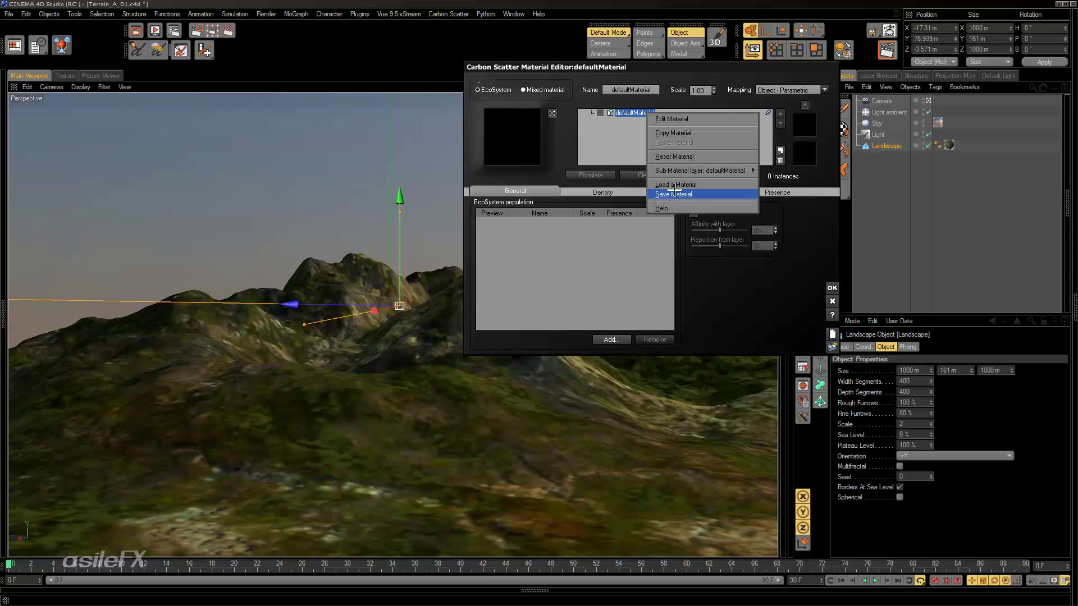
click(596, 282)
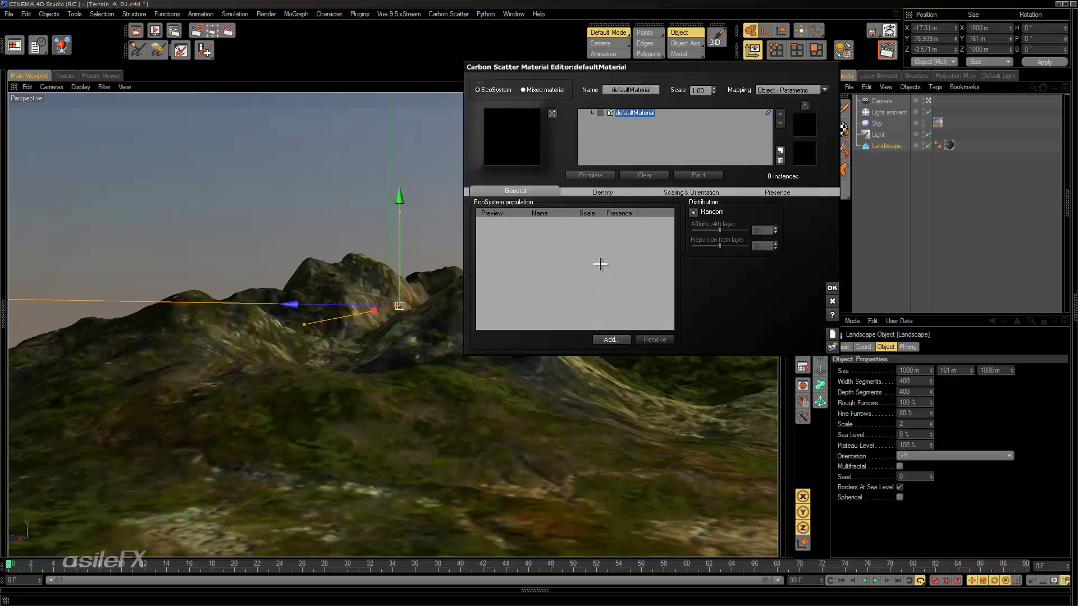
Step: Enable variable density for the EcoSystem material and look through the Layers and Terrain Altitudes function presets
click(605, 192)
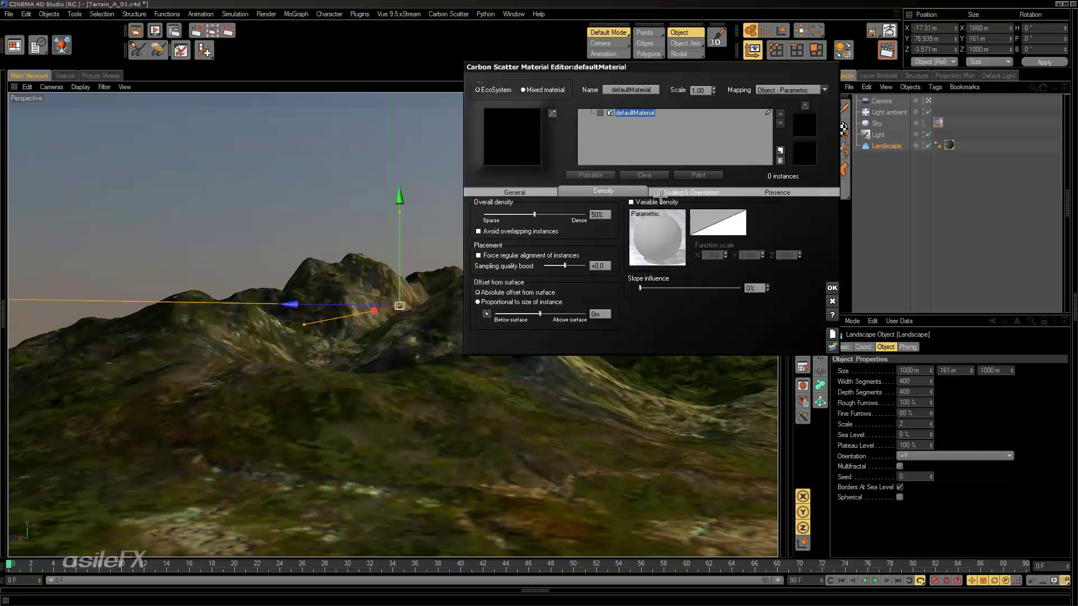
right_click(663, 238)
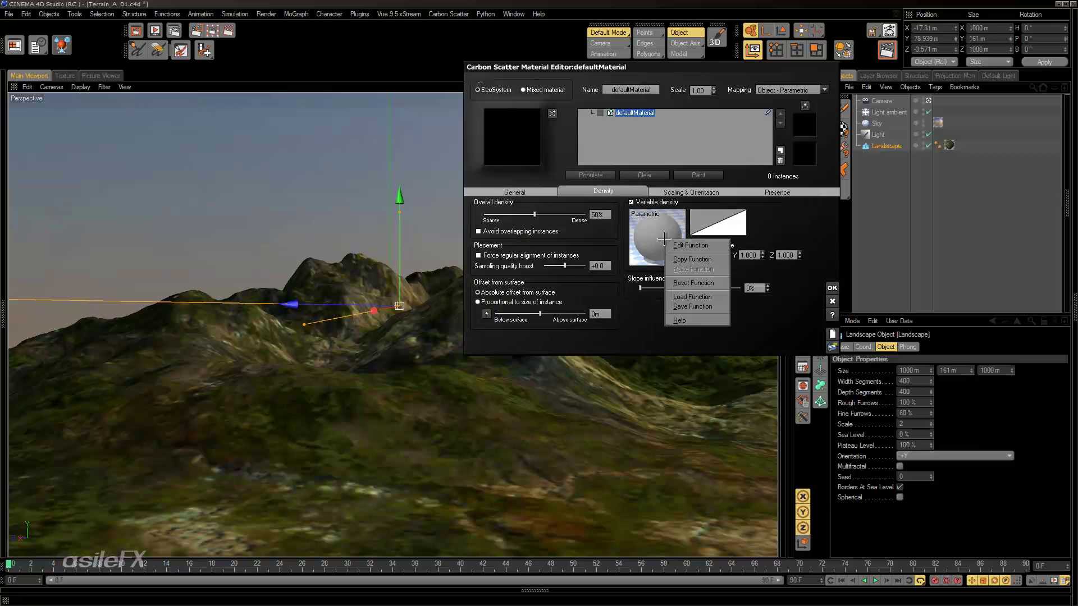
click(694, 297)
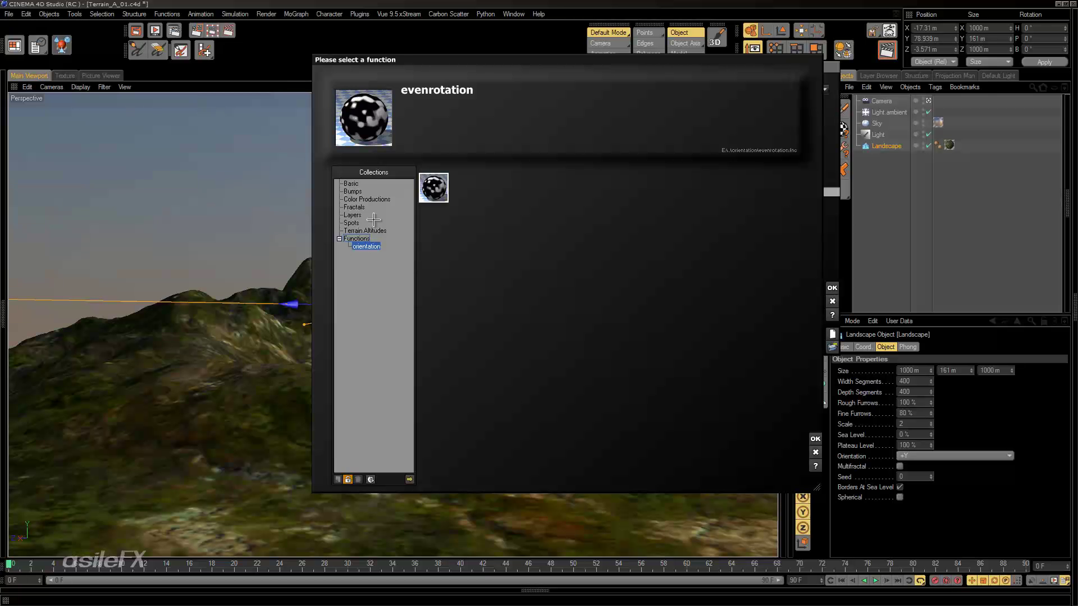
click(367, 200)
click(356, 215)
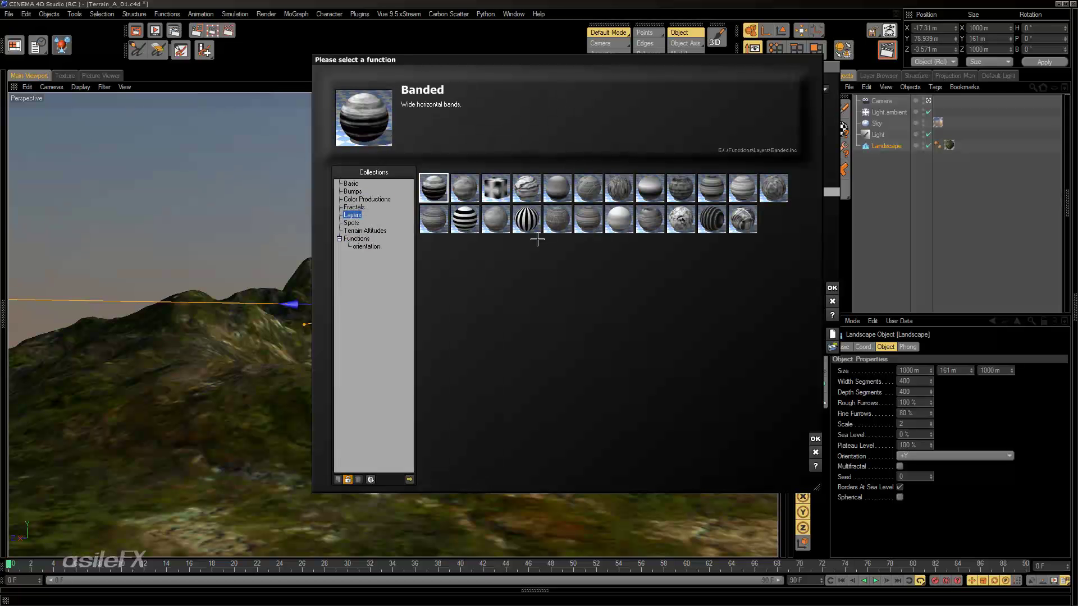
click(364, 230)
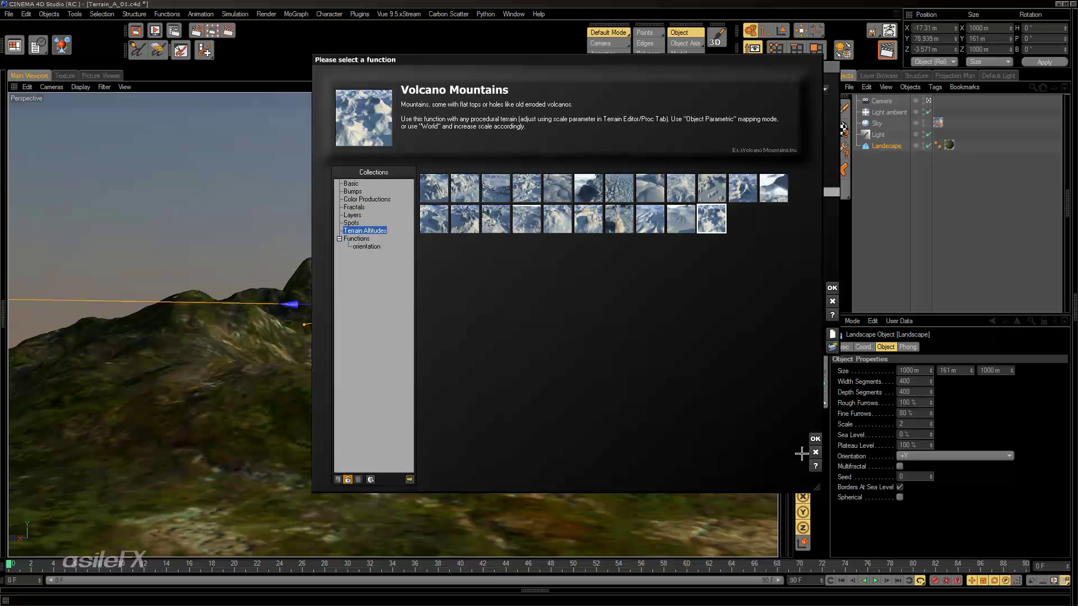
click(815, 439)
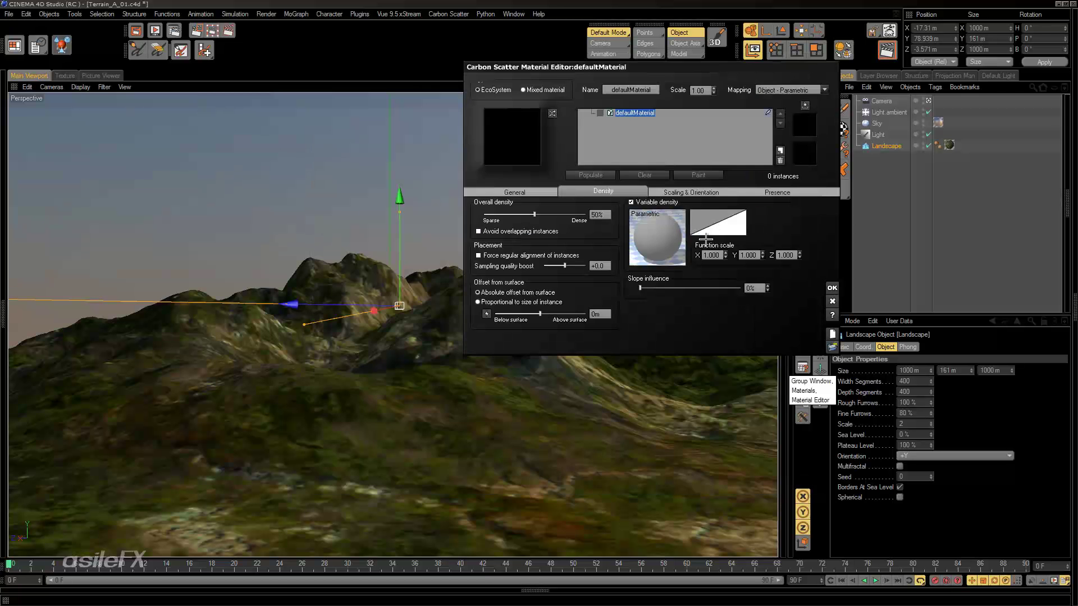
Step: Open the plant library for the EcoSystem population, select the Rural Maple Tree and widen the library window
click(514, 192)
click(600, 339)
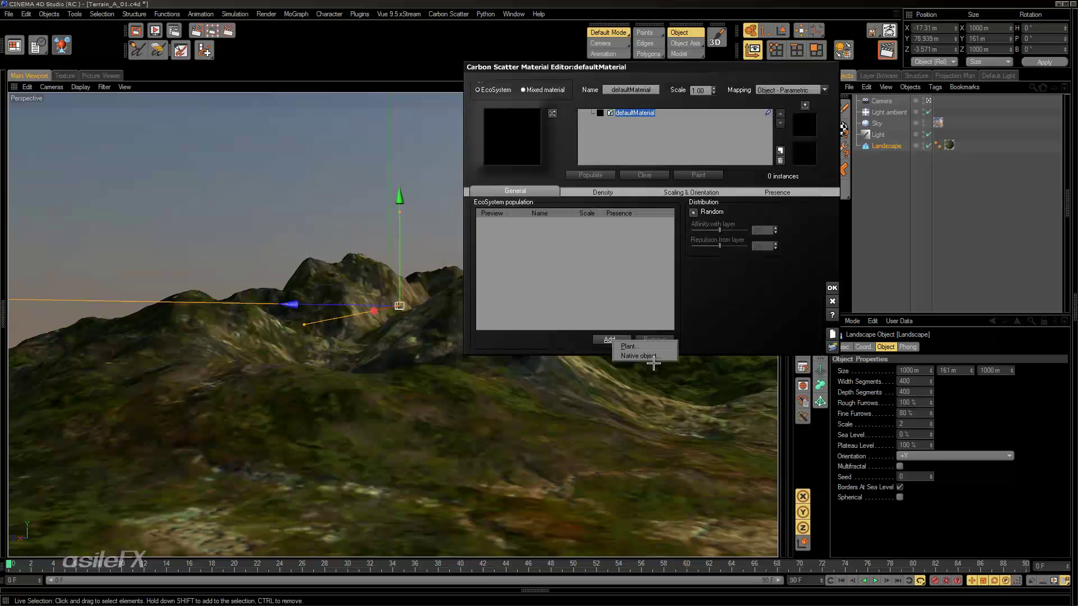
click(654, 347)
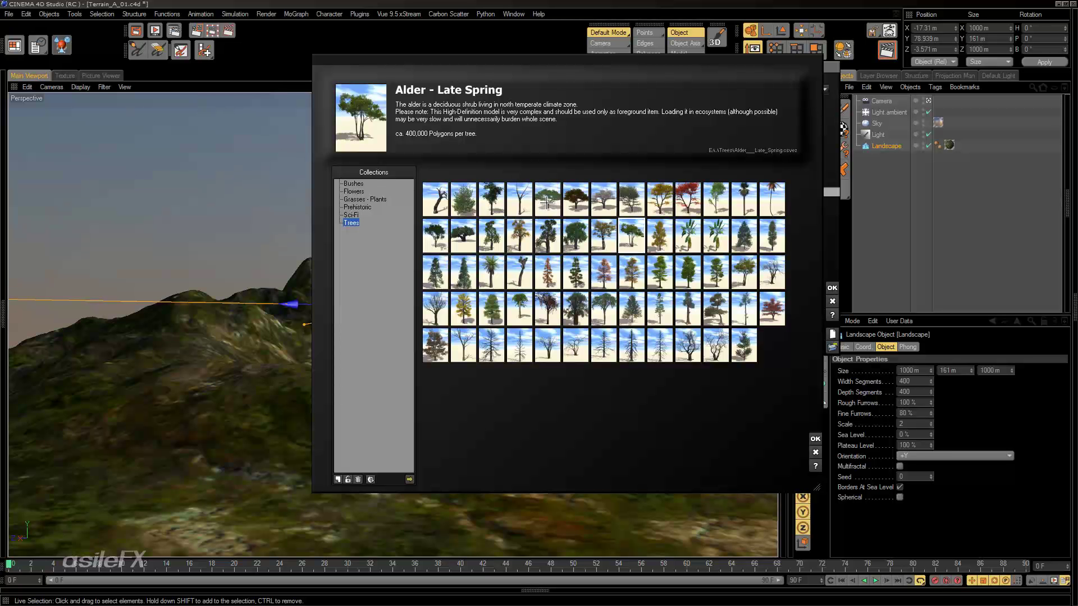
click(629, 195)
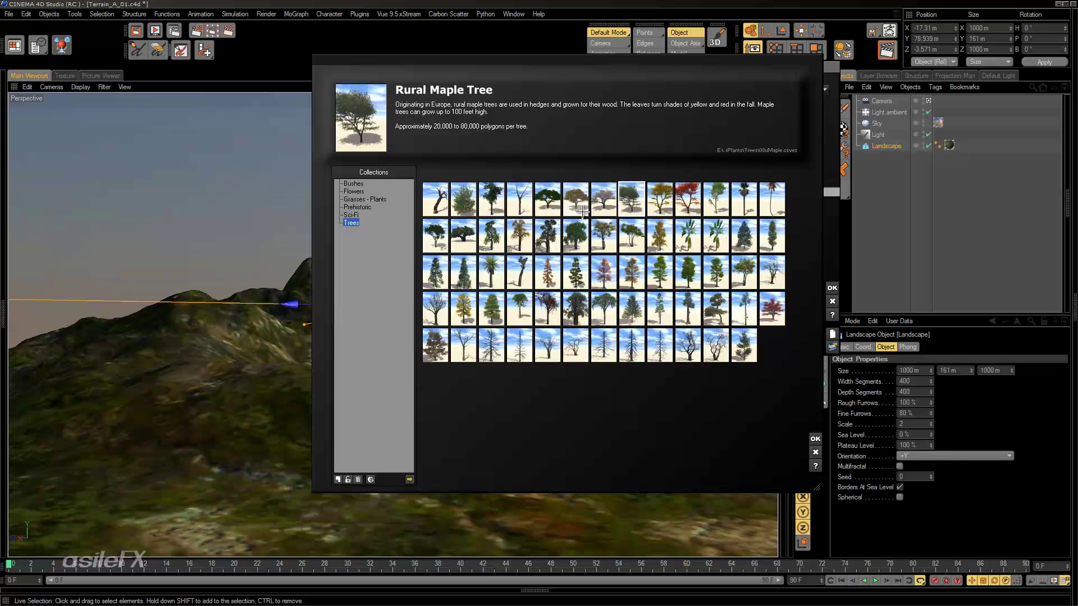
drag(816, 488, 849, 493)
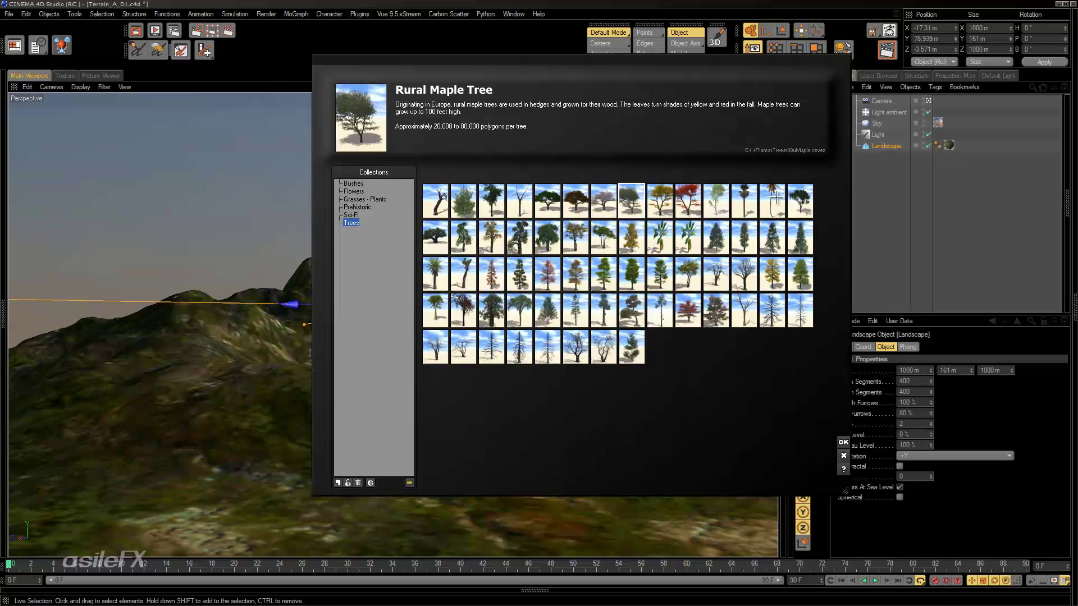
Step: Examine the descriptions and polygon counts of various tree species, such as White Oak, Old Juniper, Baobab Tree and Springtime White Birch
click(463, 237)
click(491, 237)
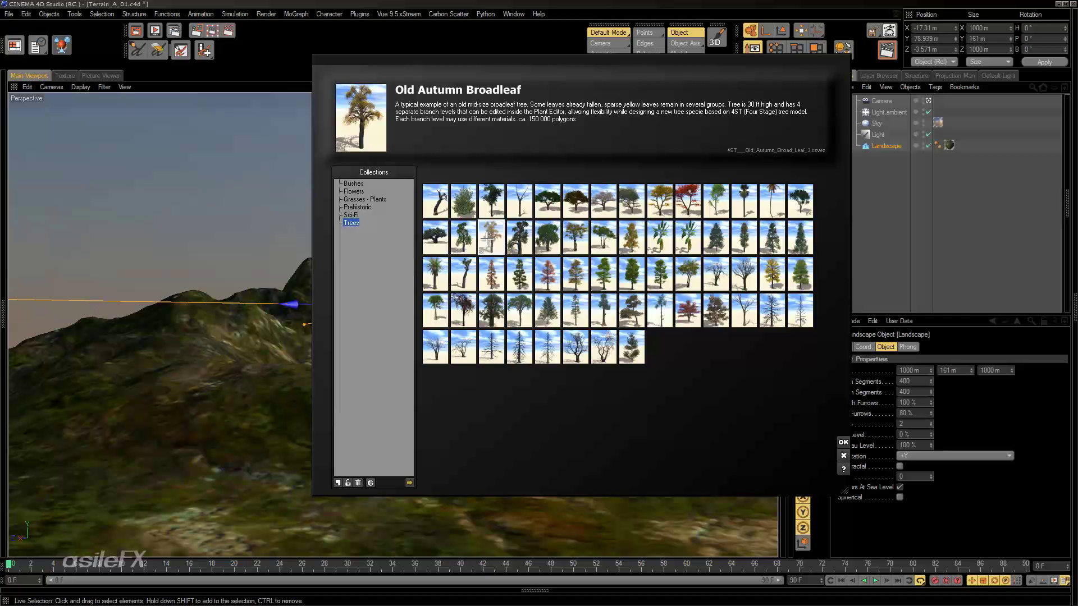
click(519, 237)
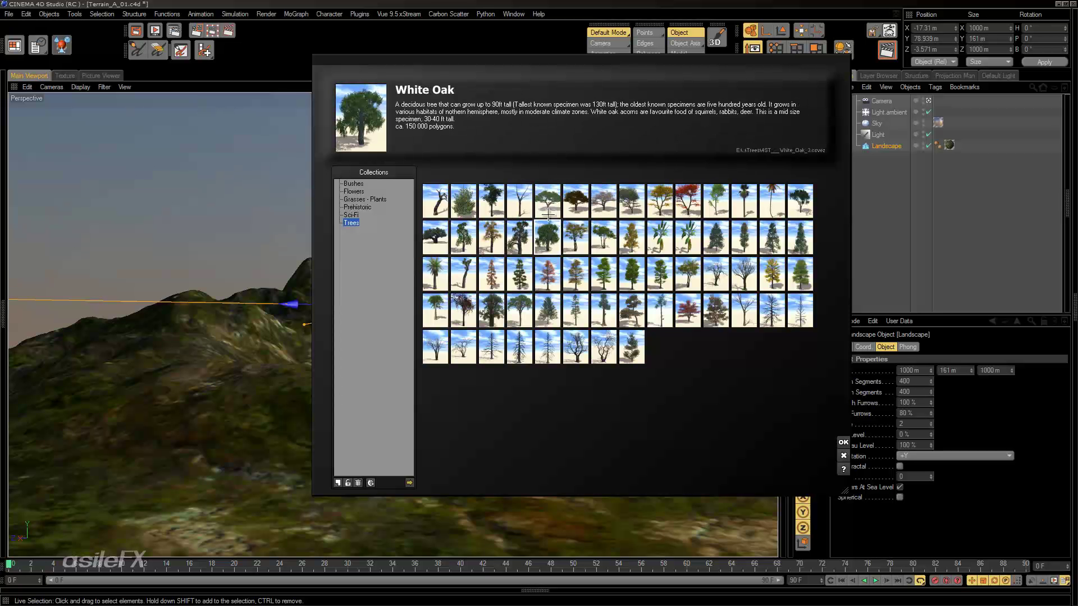
click(523, 237)
click(577, 237)
click(524, 237)
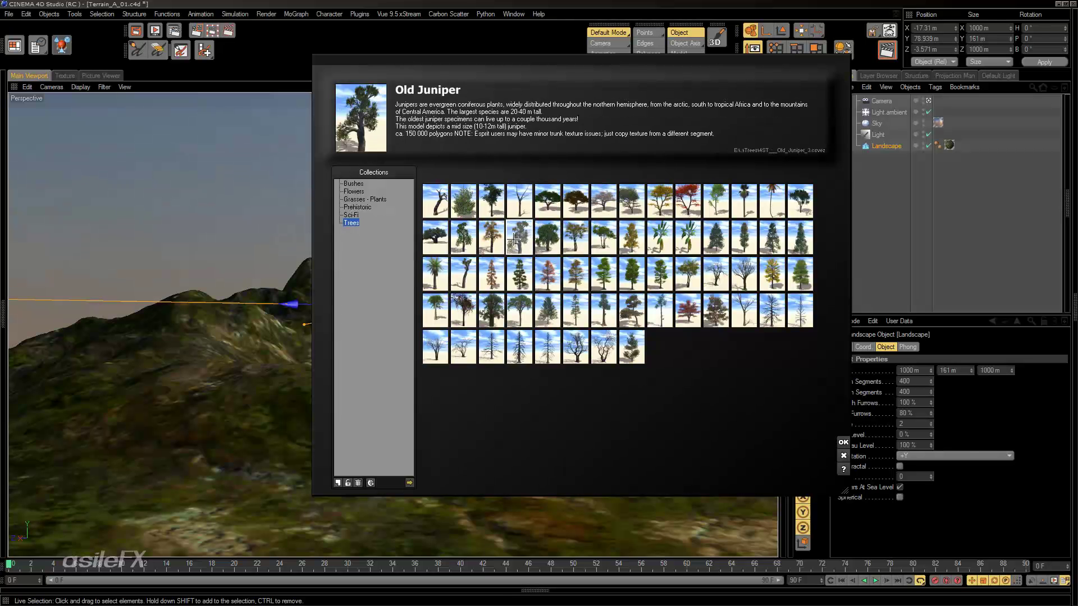
click(488, 237)
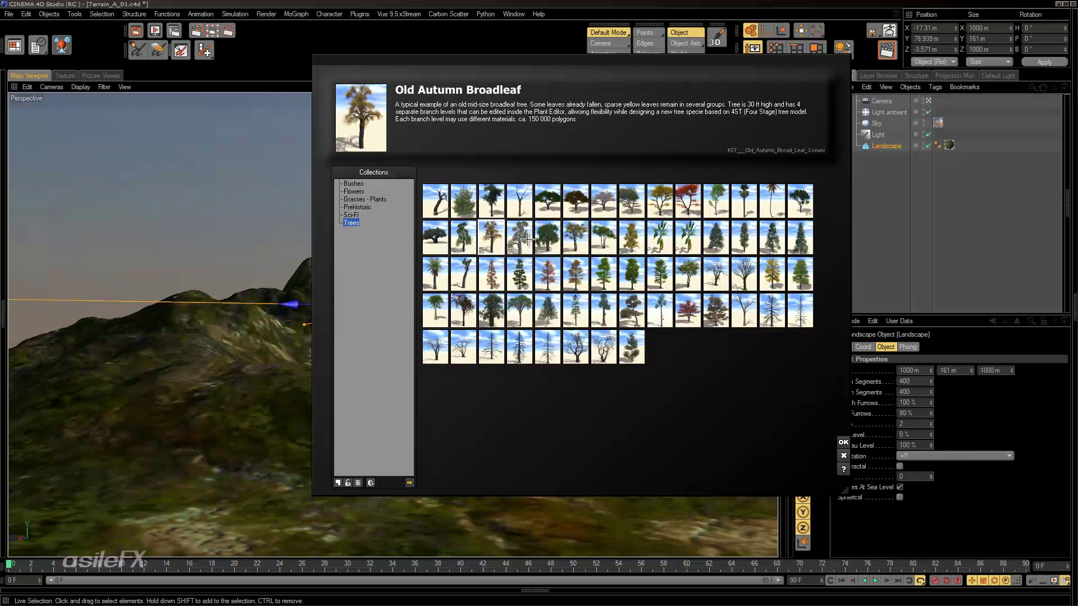
click(522, 199)
click(463, 236)
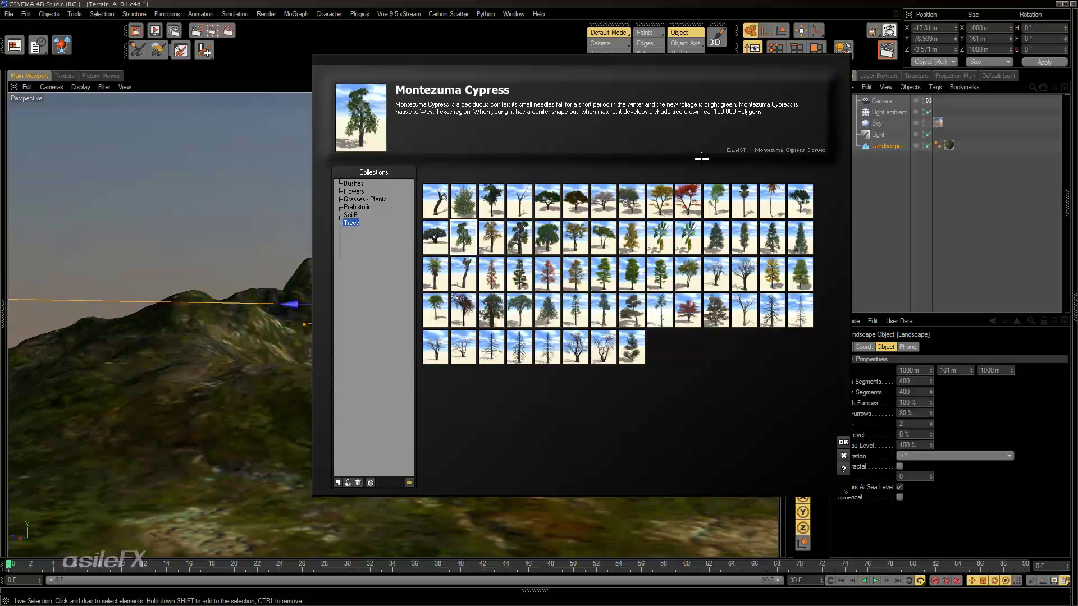
click(429, 230)
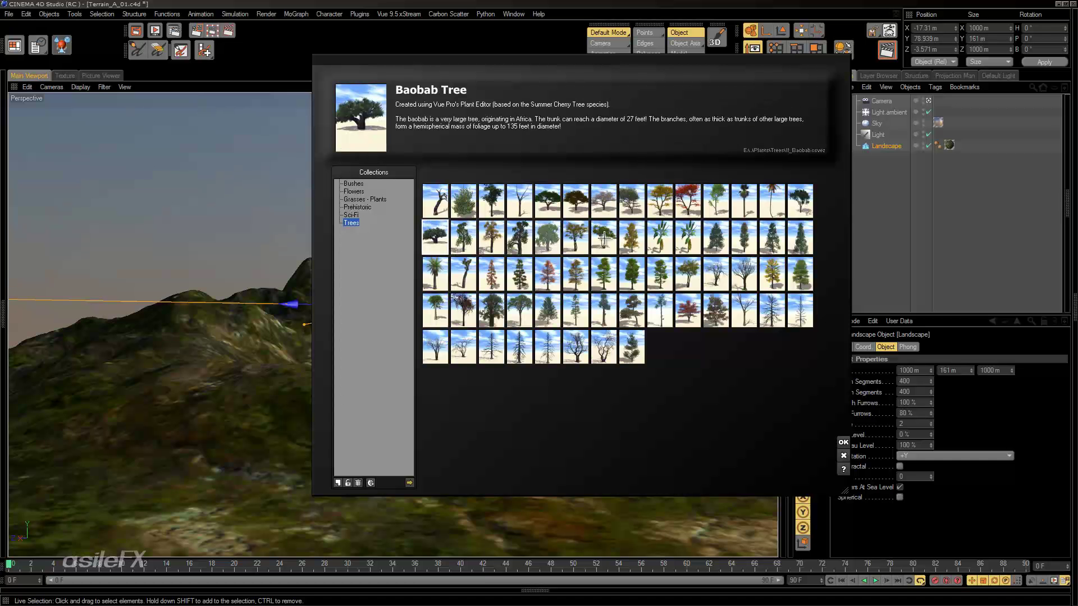
click(800, 201)
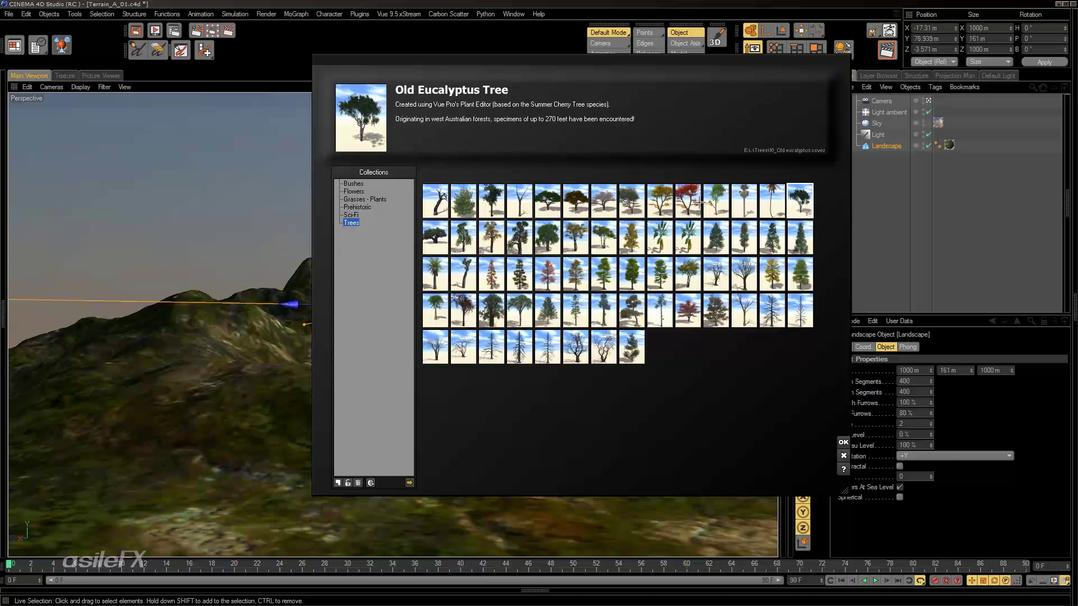
click(723, 200)
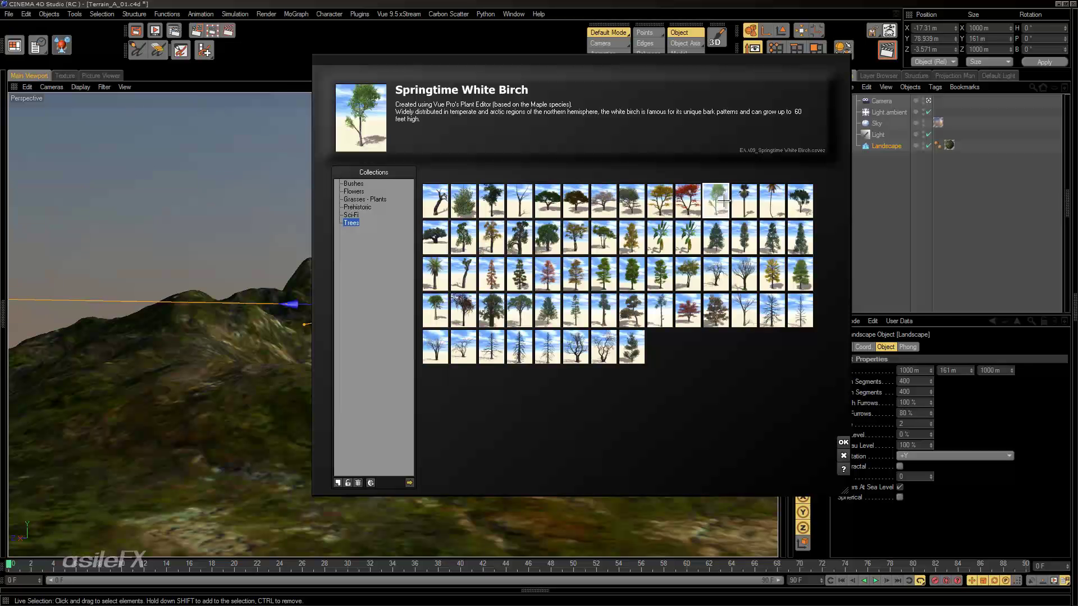
Step: Compare the Rural Maple Tree with the Large European Ash and add the Rural Maple Tree to the EcoSystem population
click(631, 200)
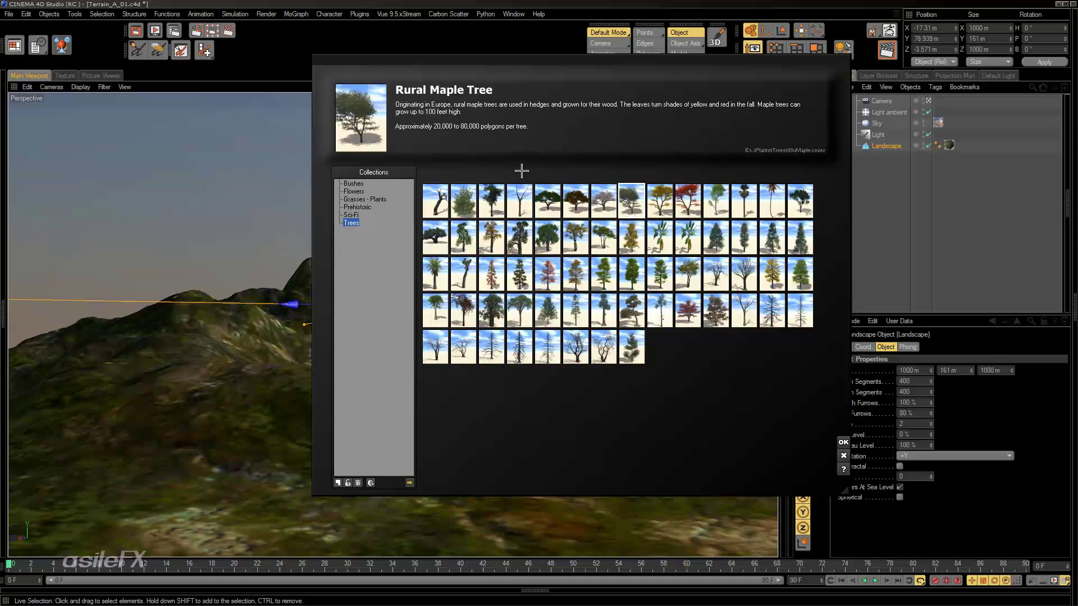
click(629, 268)
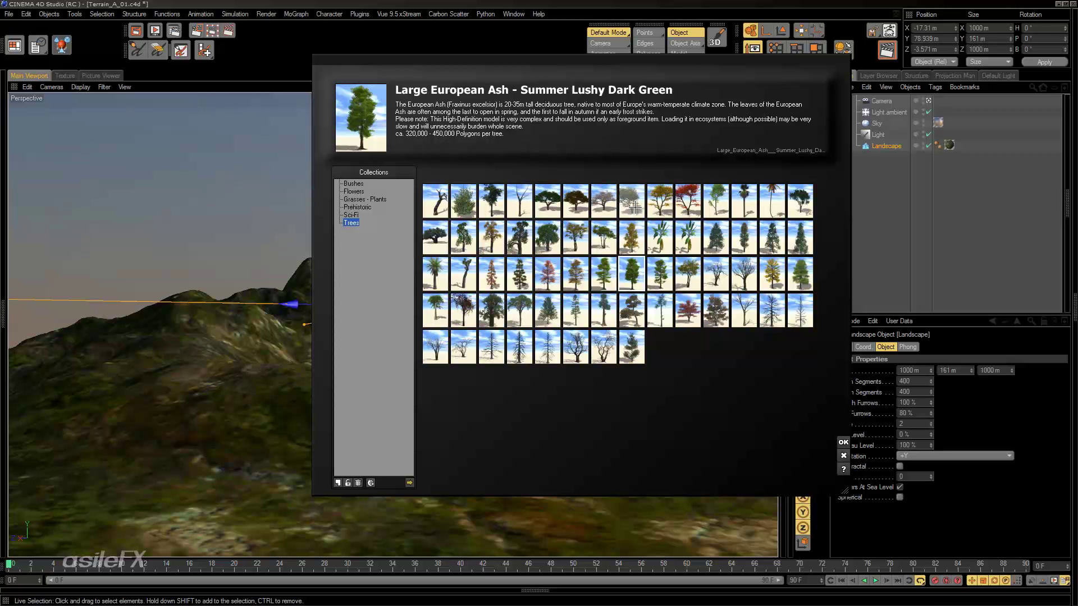
click(632, 206)
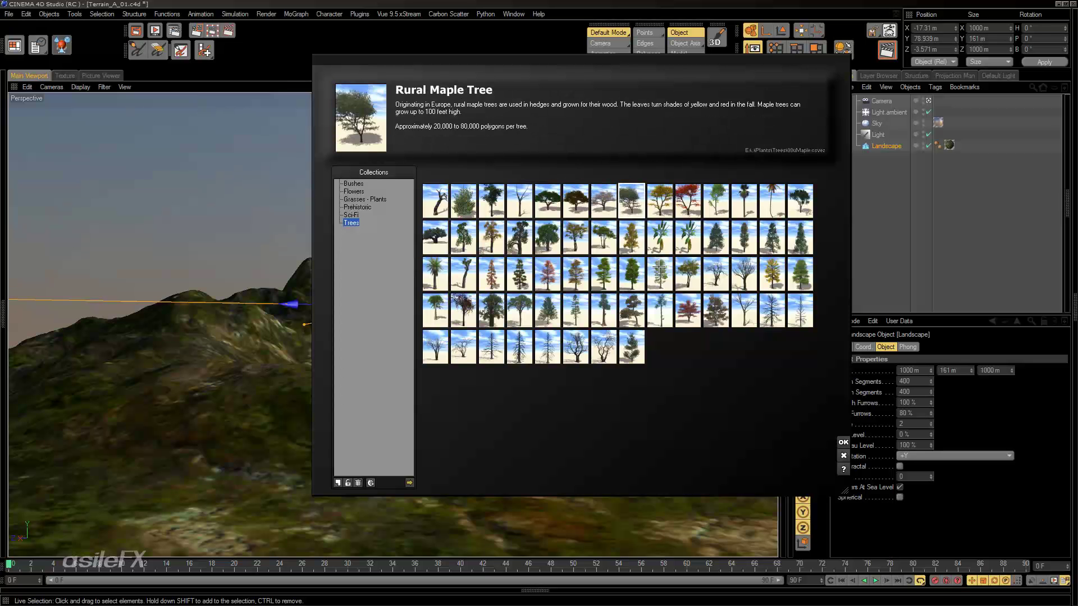
click(835, 442)
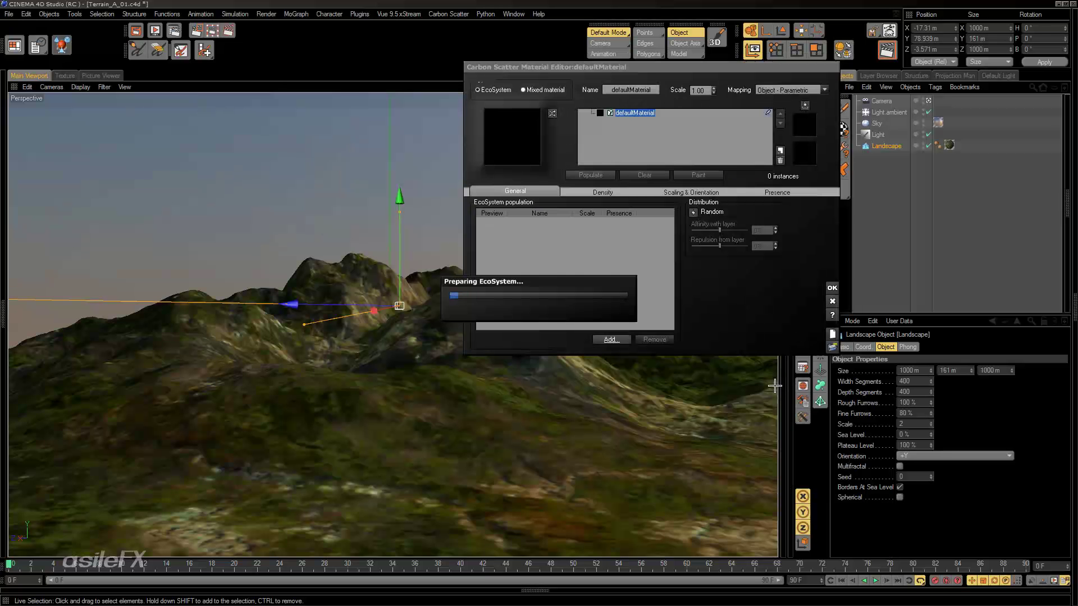
Step: Add the Plum Tree to the EcoSystem population
click(622, 337)
click(649, 346)
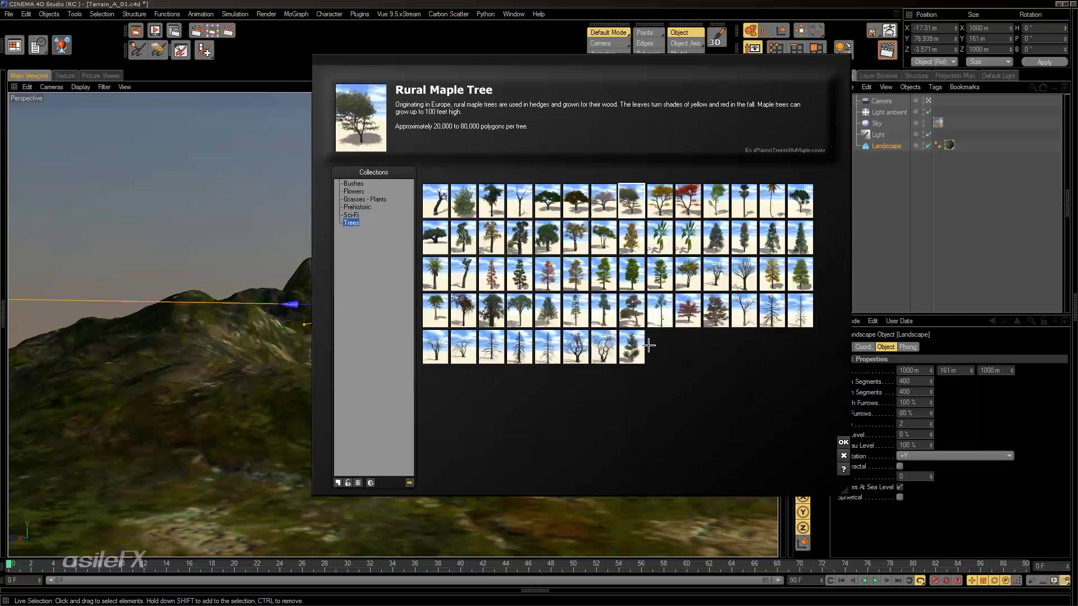
click(491, 200)
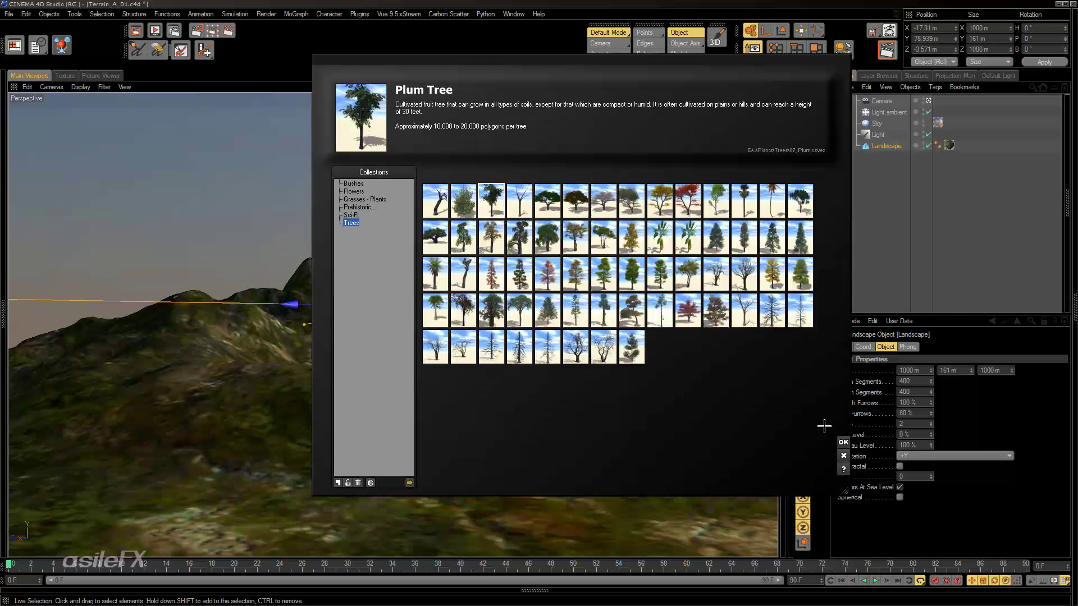
click(842, 442)
Step: Add the Summer Cherry Tree to the EcoSystem population
click(621, 337)
click(642, 346)
click(534, 200)
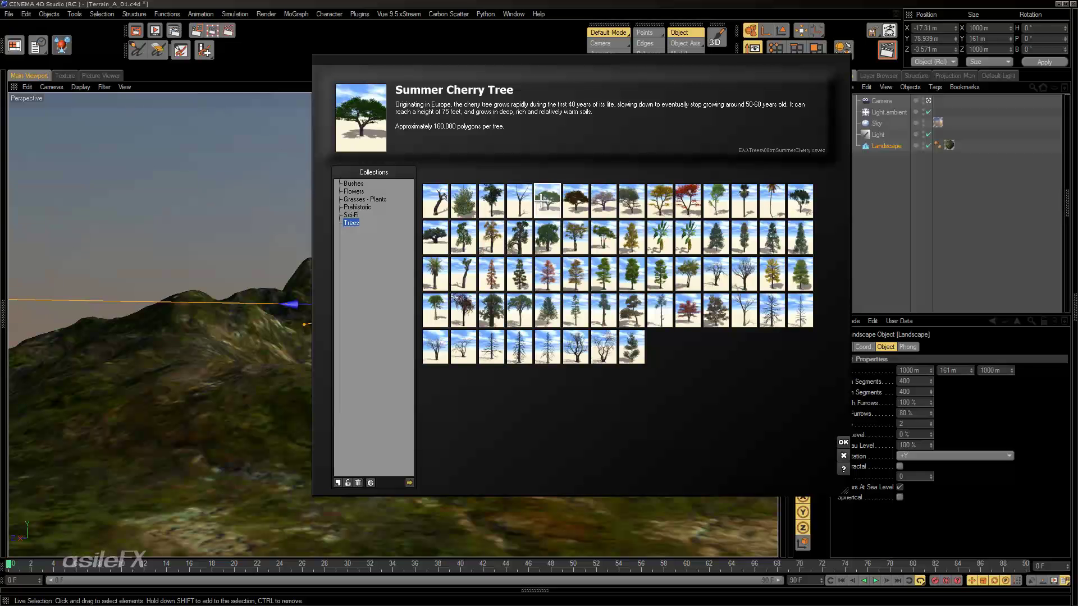
click(843, 443)
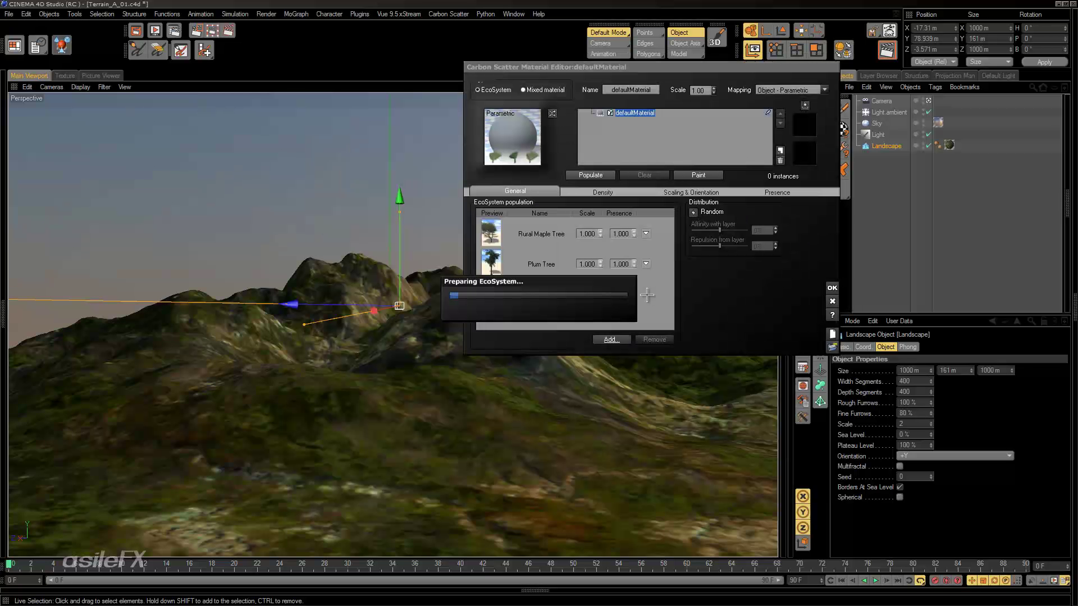
Step: Set the scale of the Rural Maple Tree, Plum Tree and Summer Cherry Tree to .1
click(591, 226)
double_click(587, 234)
text(.1)
double_click(588, 264)
text(.1)
double_click(588, 294)
text(.1)
double_click(587, 233)
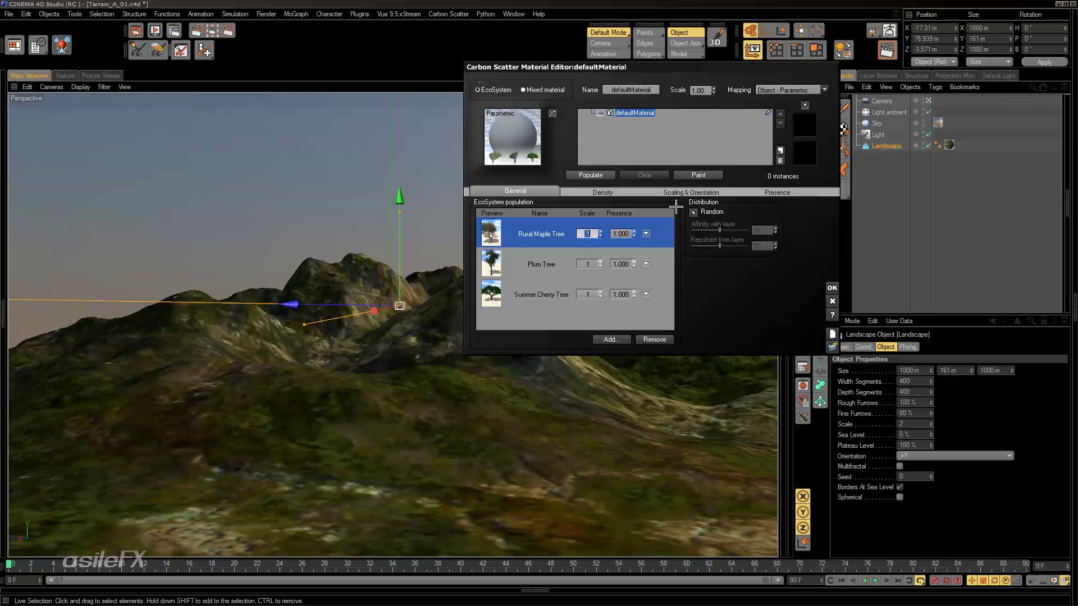
text(.1)
key(Return)
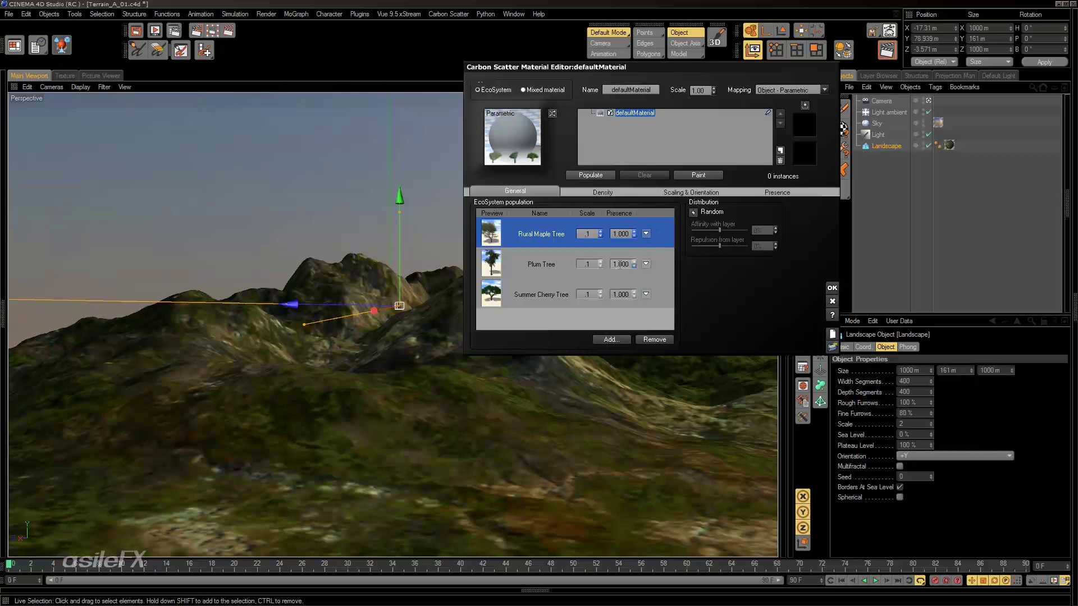
Step: Set the Plum Tree's presence to 2 and populate the landscape with the three species
double_click(624, 294)
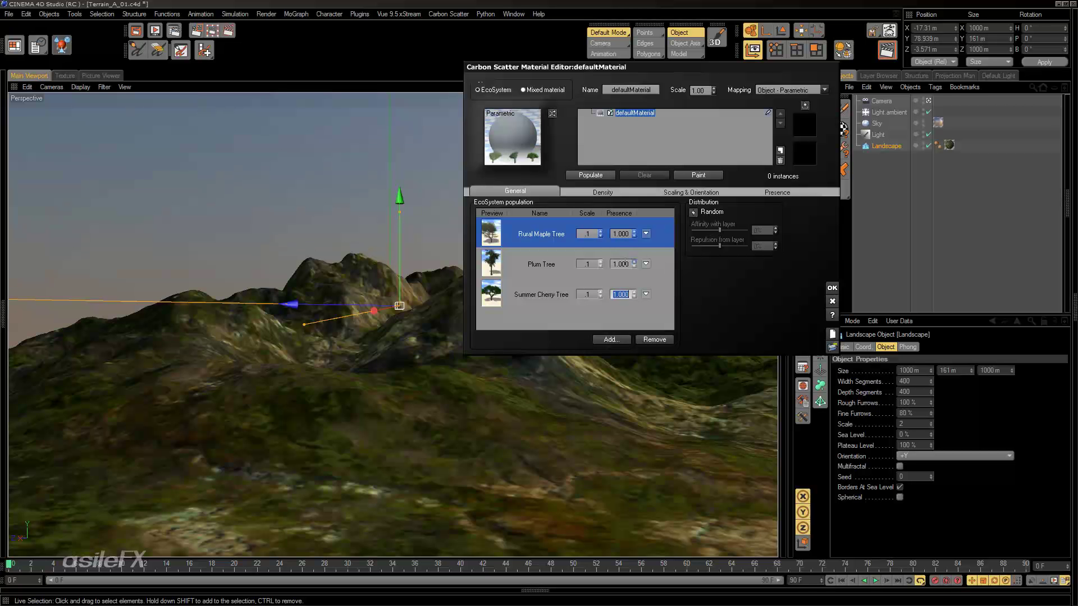
click(621, 264)
click(621, 234)
click(616, 342)
click(607, 175)
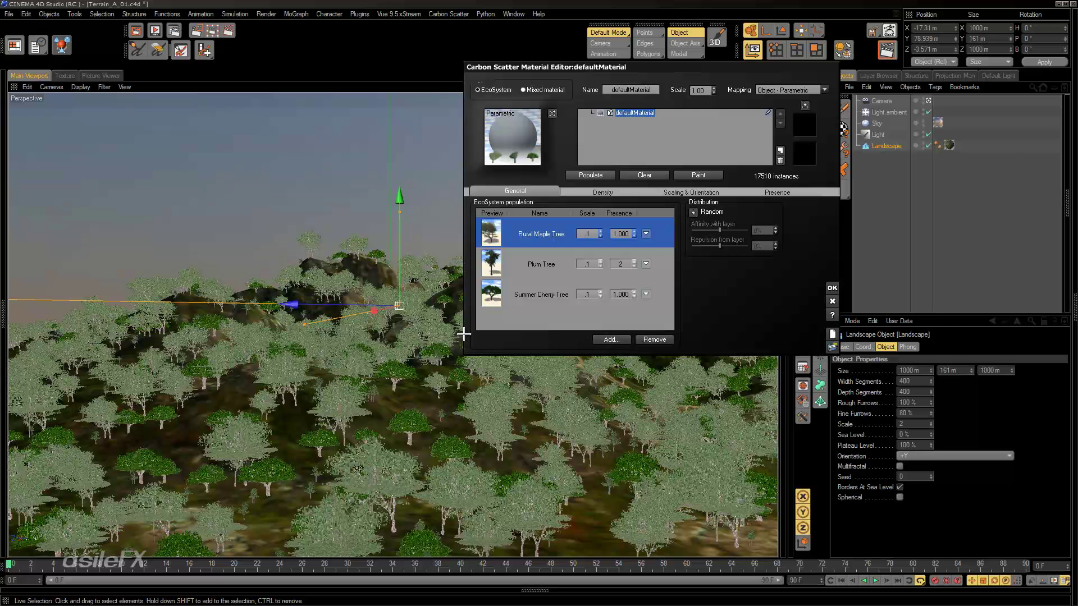
Step: Raise the Plum Tree's presence to 10 and repopulate the landscape
click(627, 265)
text(10)
click(609, 175)
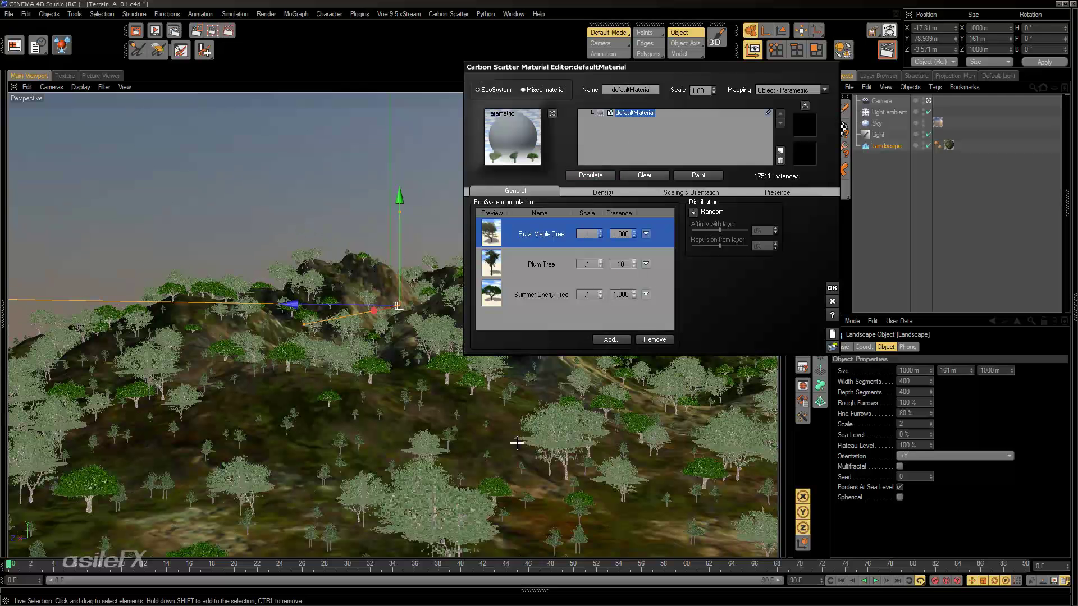
Step: Raise the Summer Cherry Tree's presence to 2 and then 3, change the Rural Maple Tree's presence, repopulating after each change
click(621, 294)
text(2)
click(591, 175)
click(625, 293)
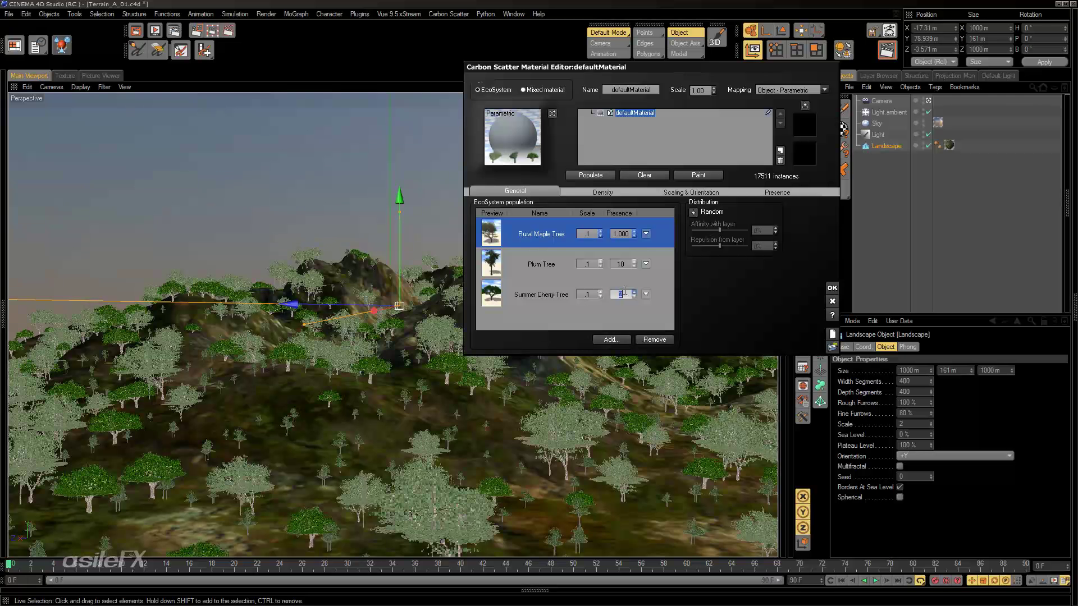
text(3)
click(590, 175)
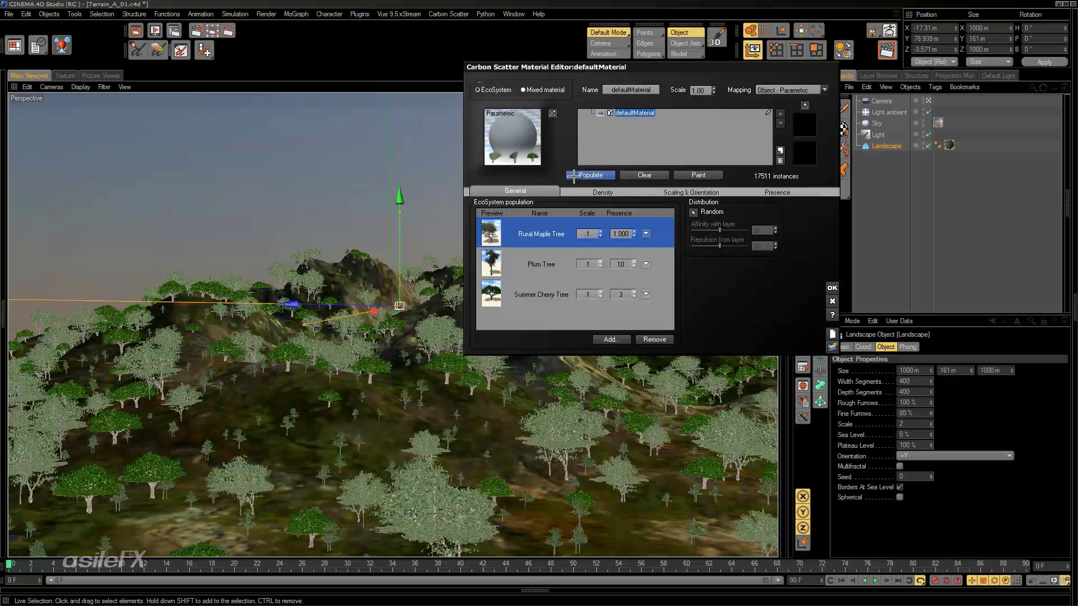
click(626, 234)
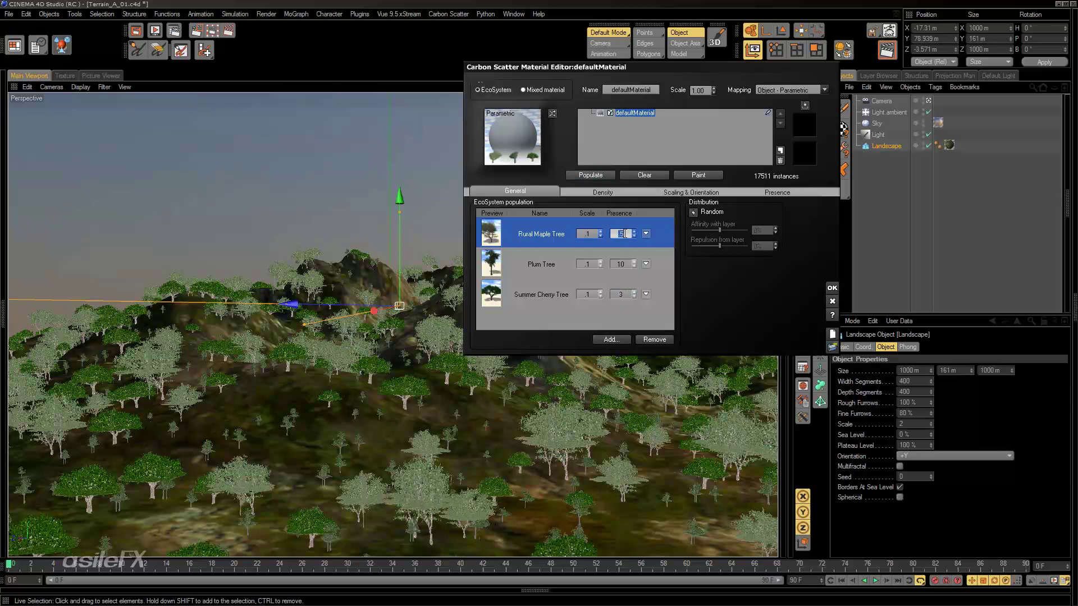
click(590, 175)
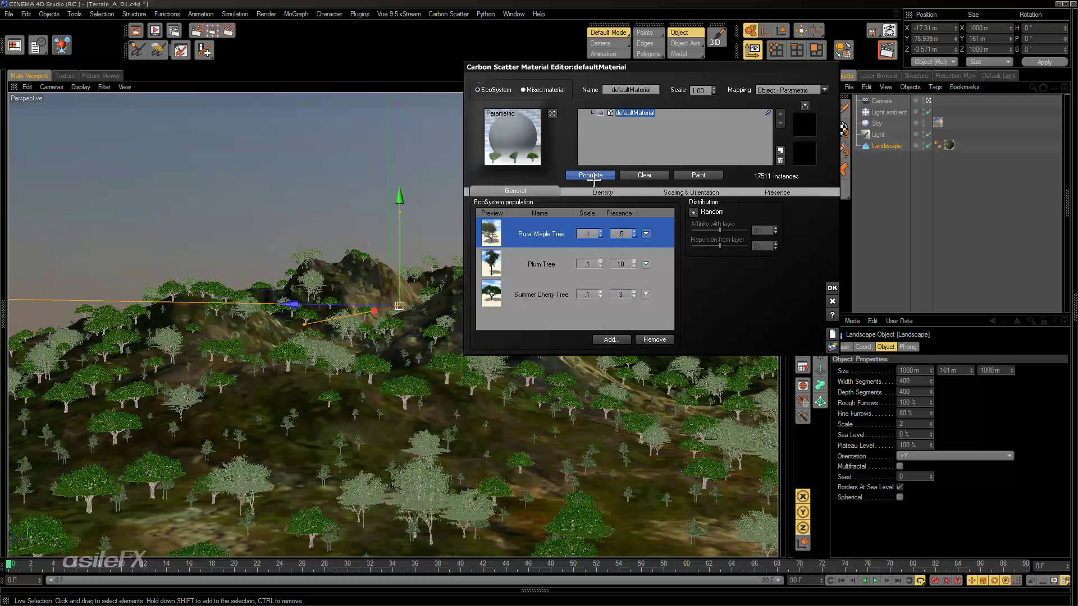
Step: Set the presence to 1 for the Rural Maple Tree, 3 for the Plum Tree and 1 for the Summer Cherry Tree, and repopulate
click(622, 234)
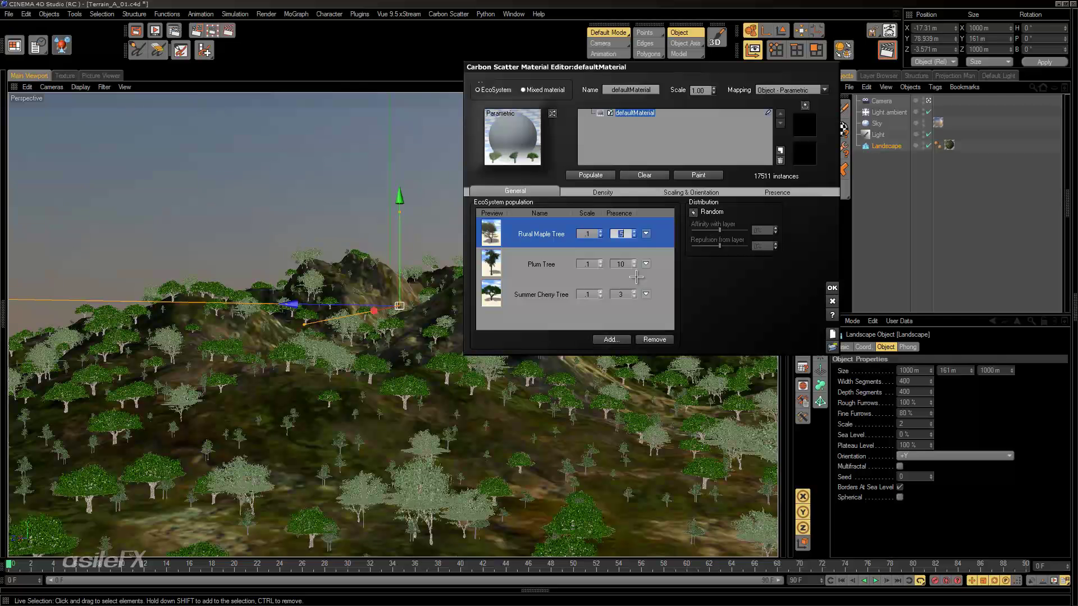
text(1)
click(623, 263)
click(623, 294)
text(1)
key(Return)
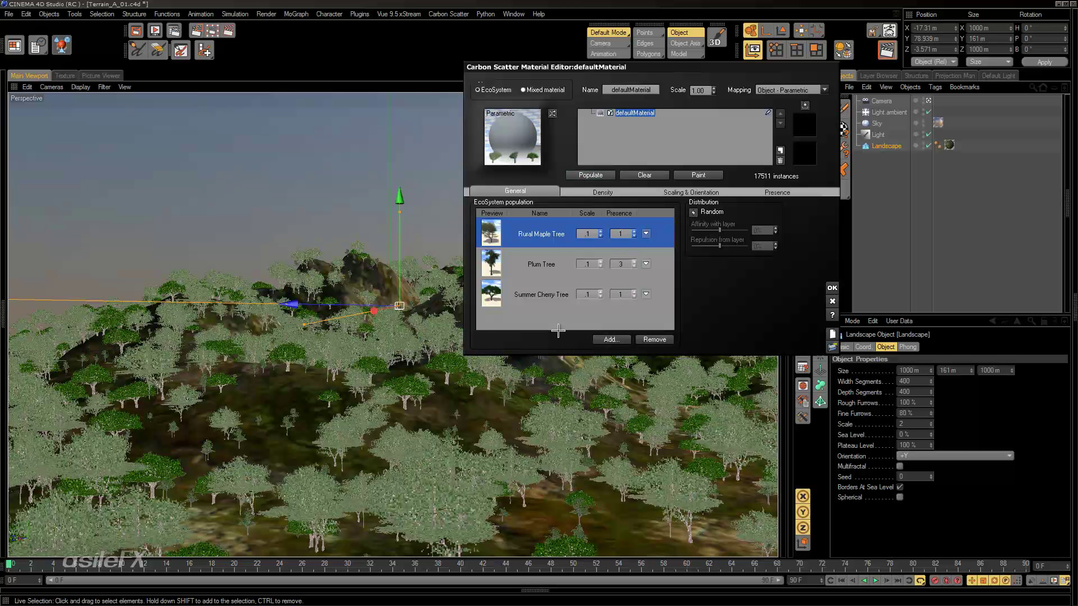
Step: Check the material's density settings, accept the EcoSystem material and inspect the populated landscape in the perspective view
click(592, 190)
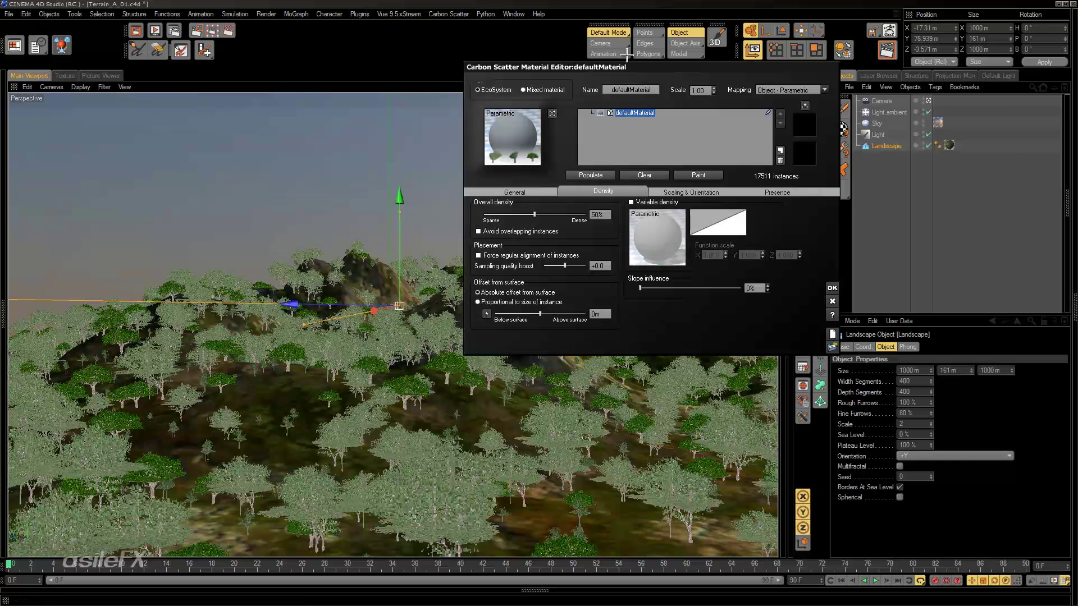
drag(619, 70, 561, 159)
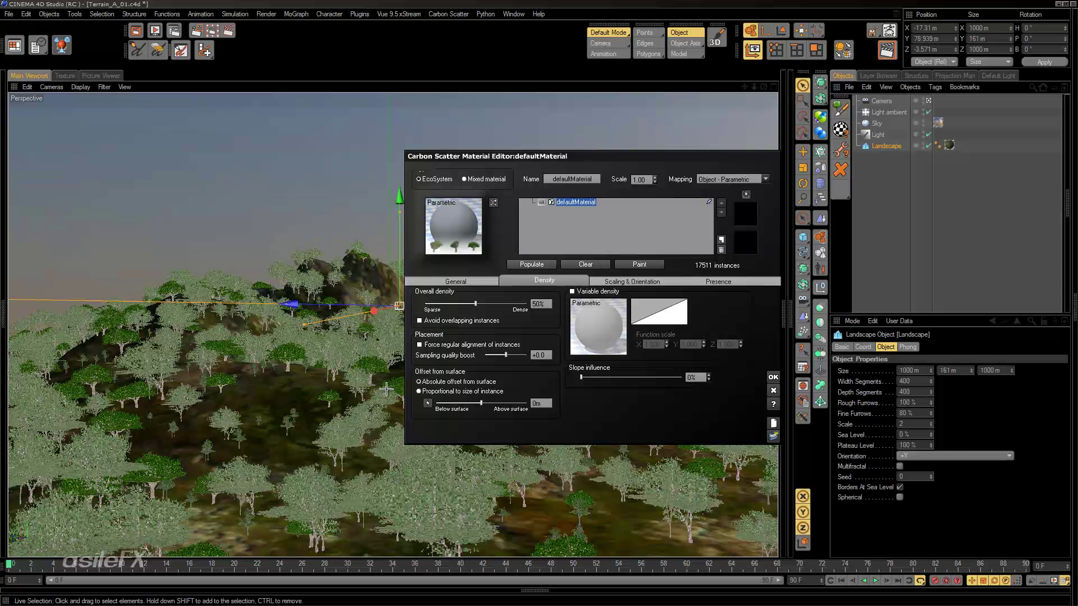
click(772, 377)
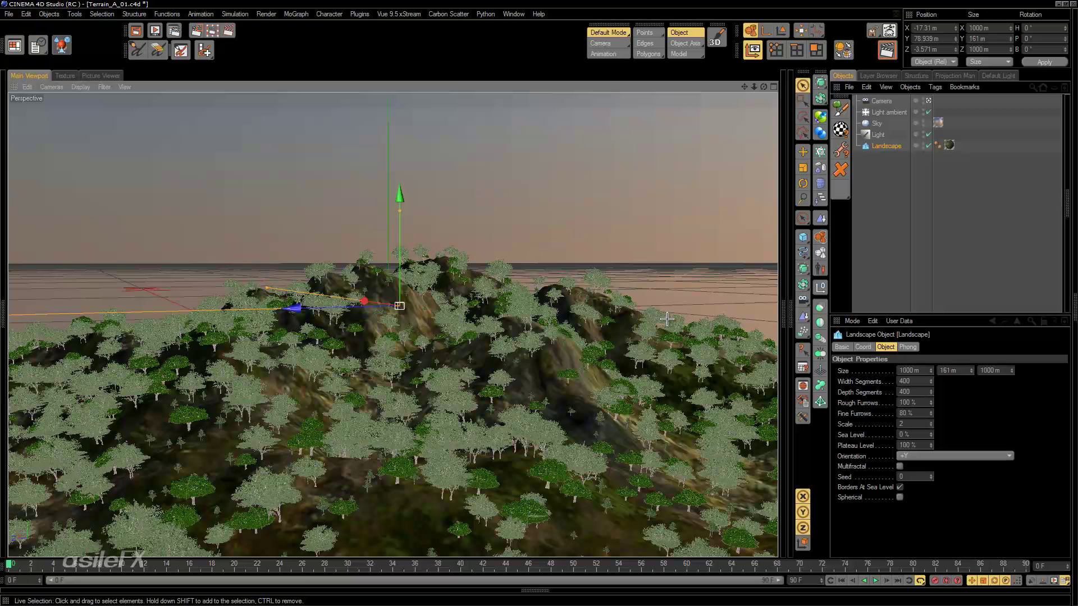
alt+middle_drag(521, 426, 596, 402)
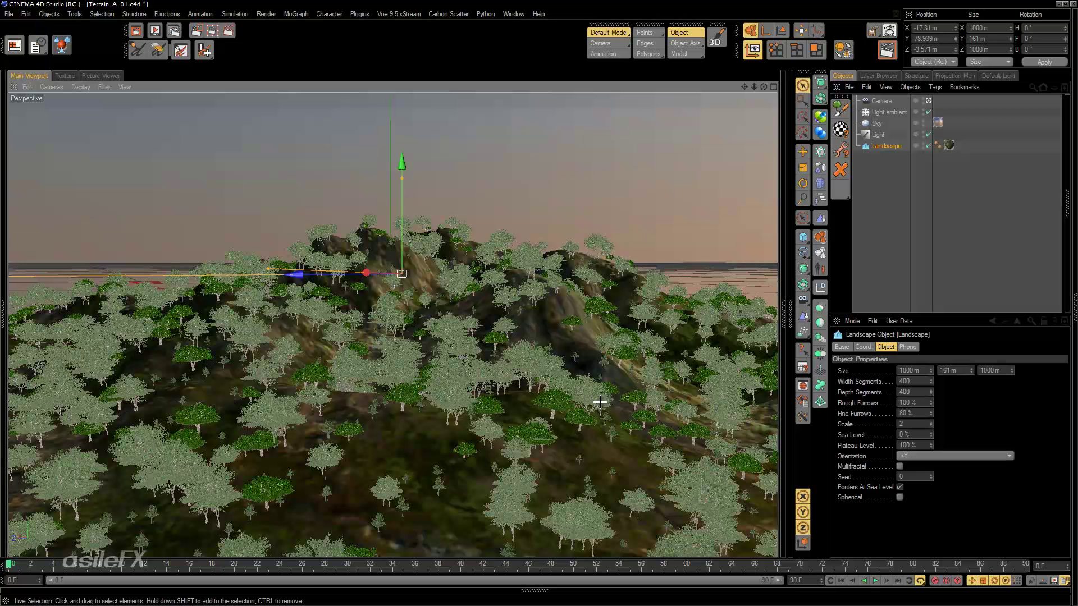
Step: Raise the limit on the number of displayed EcoSystem instance proxies in the Carbon Scatter options
click(839, 150)
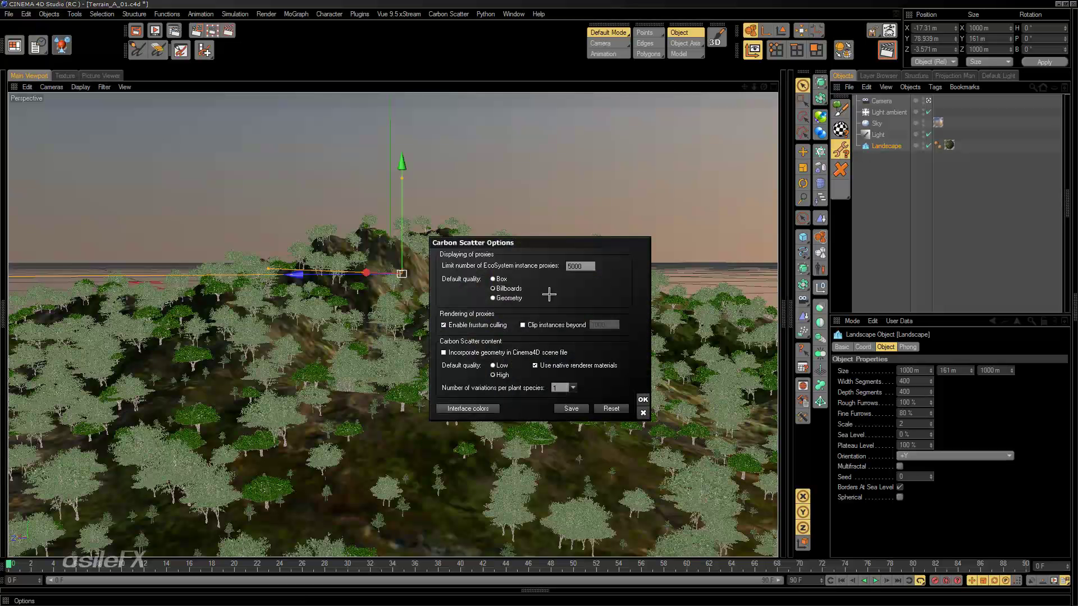
double_click(582, 266)
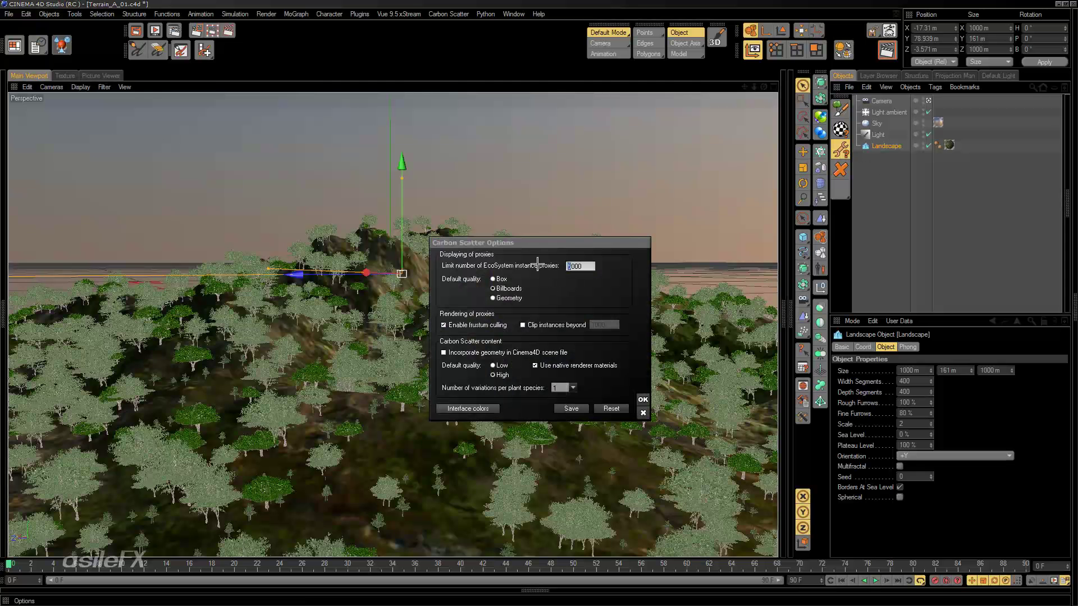
click(642, 399)
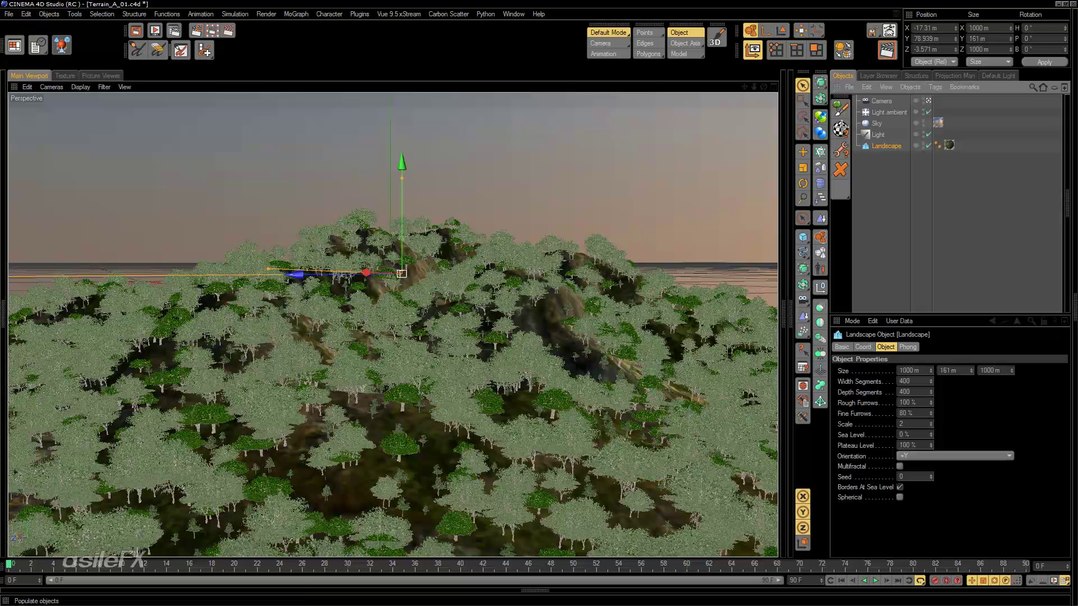
Step: Reopen the EcoSystem material, reduce the overall density to 9% and repopulate the landscape
click(842, 131)
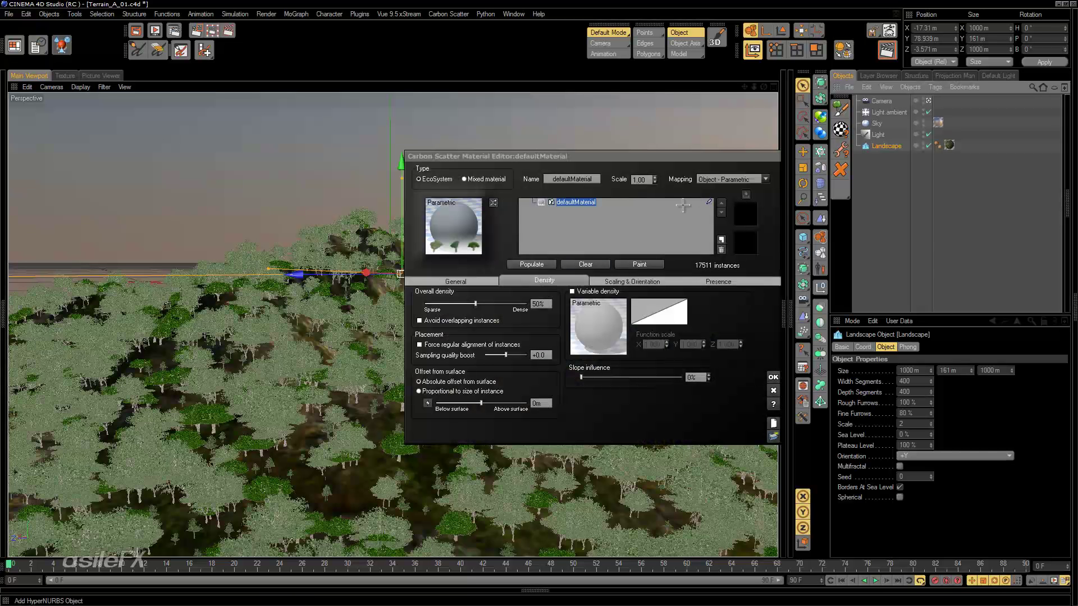
drag(503, 305, 464, 299)
click(530, 264)
drag(469, 306, 450, 300)
click(544, 263)
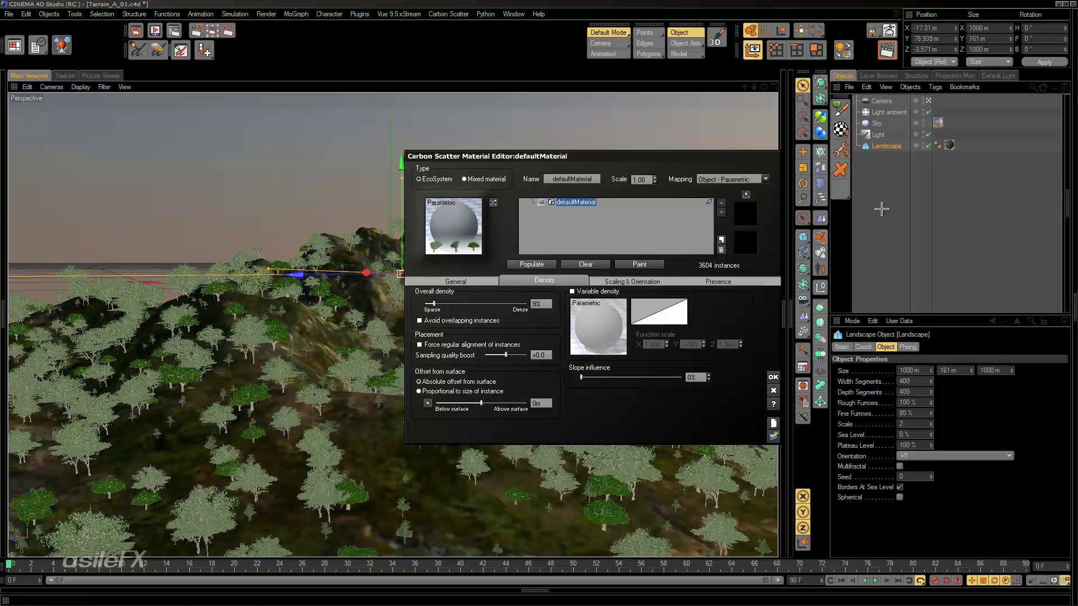
Step: Set the slope influence on density to 100% and repopulate, with the material editor moved clear of the landscape
drag(652, 157, 920, 135)
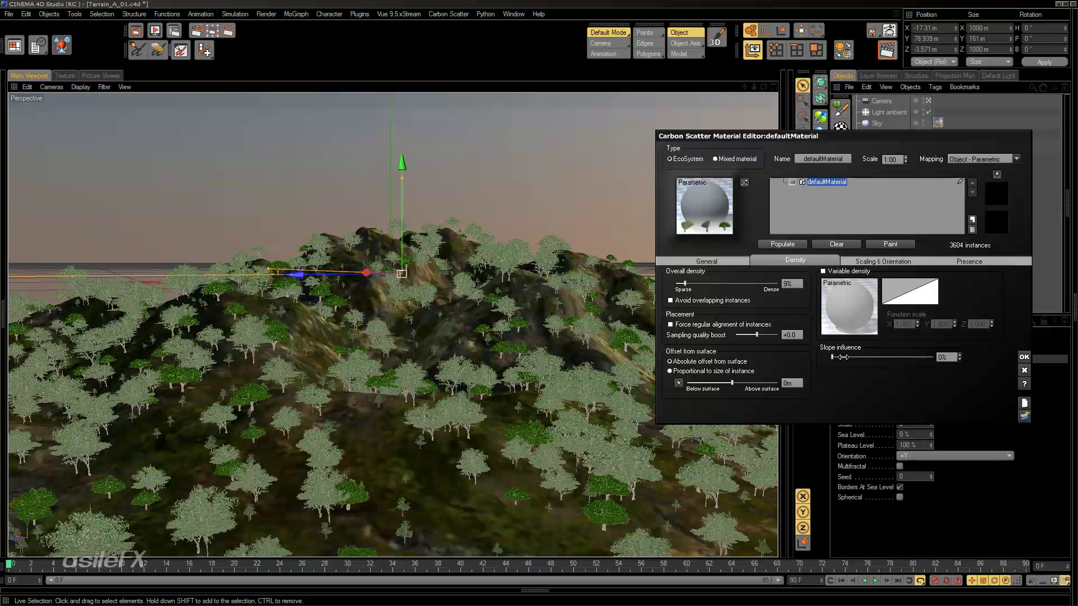
drag(842, 357, 934, 357)
click(793, 245)
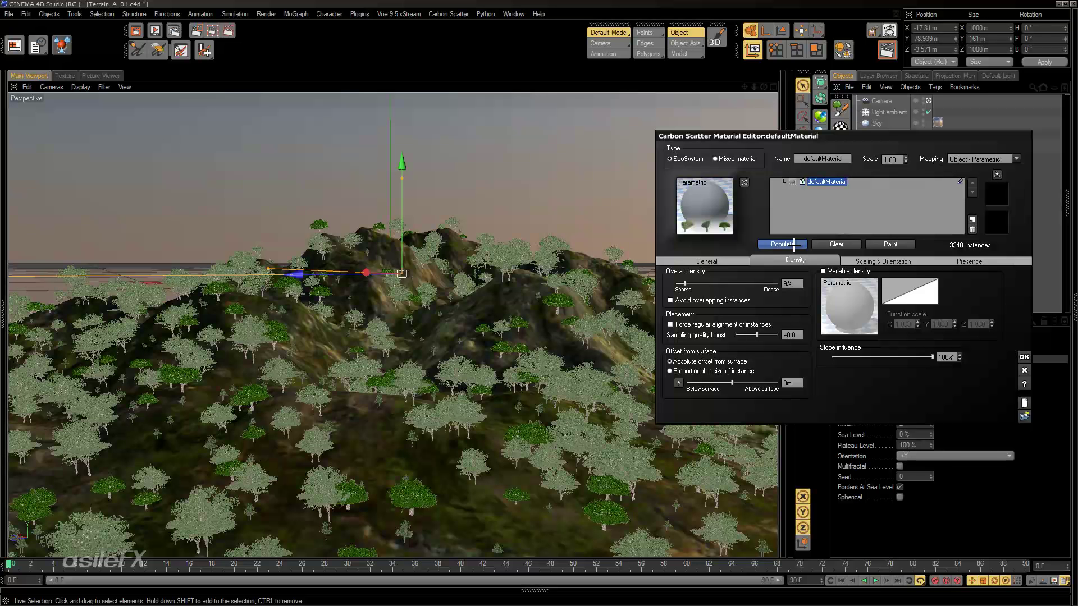
Step: Examine the material's altitude, slope and orientation constraints, along with its population, density and scaling settings
click(969, 260)
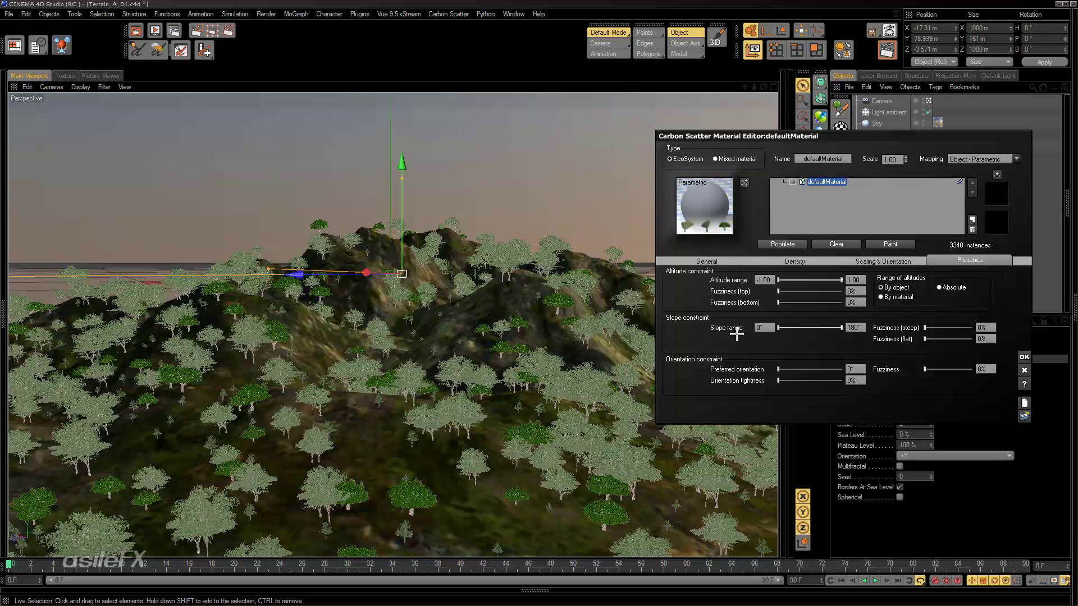
click(800, 261)
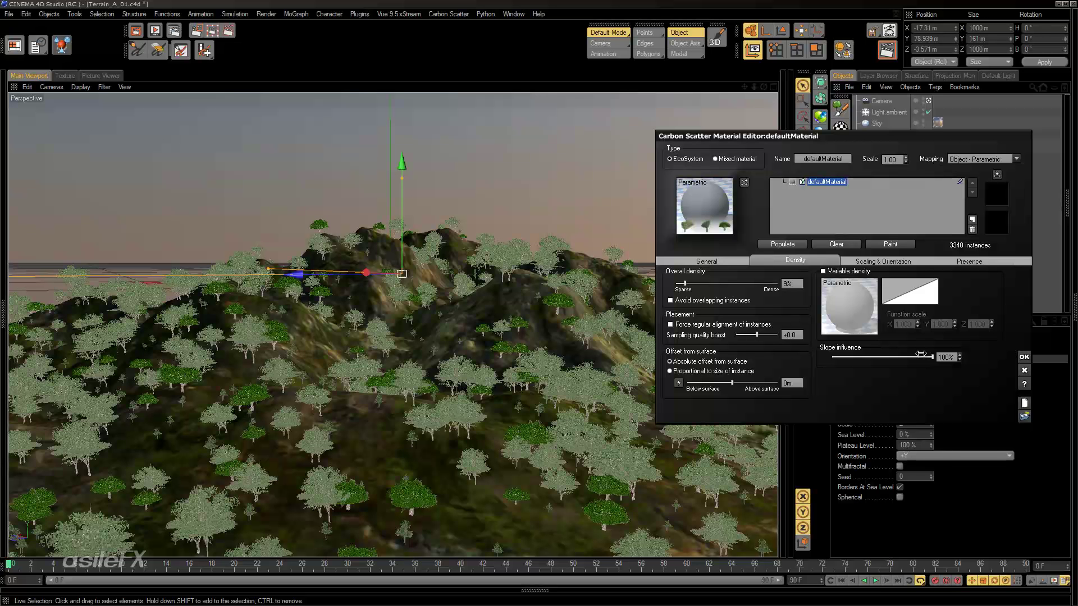
click(969, 260)
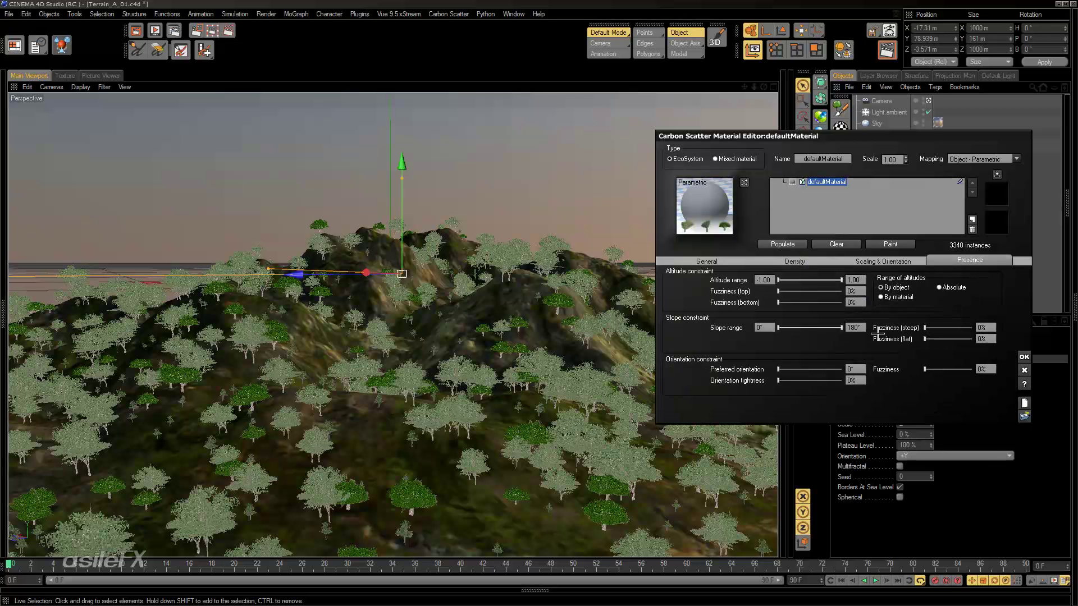
double_click(850, 327)
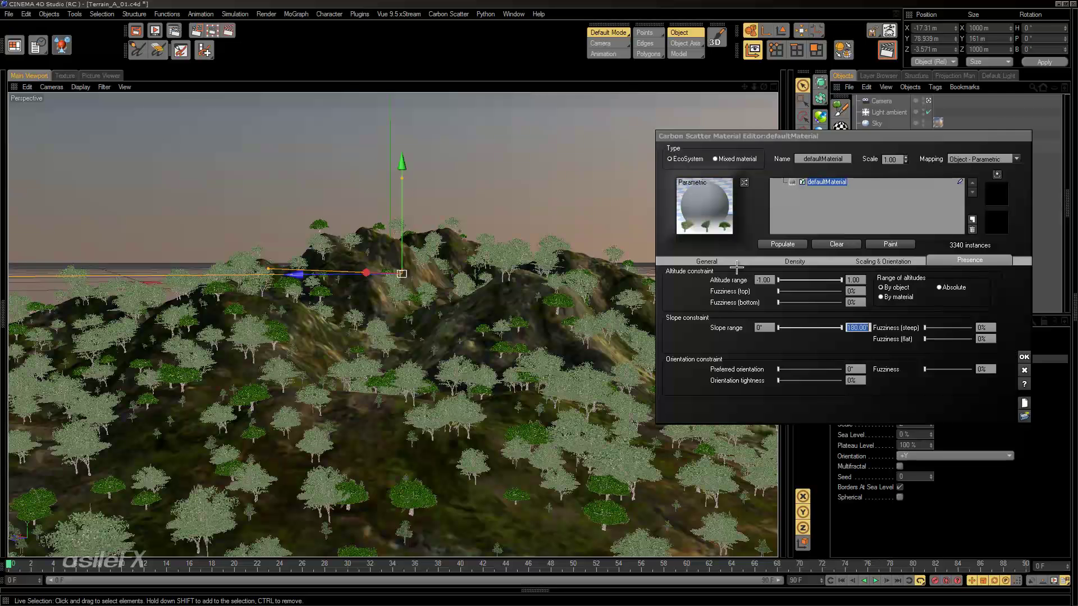
click(720, 260)
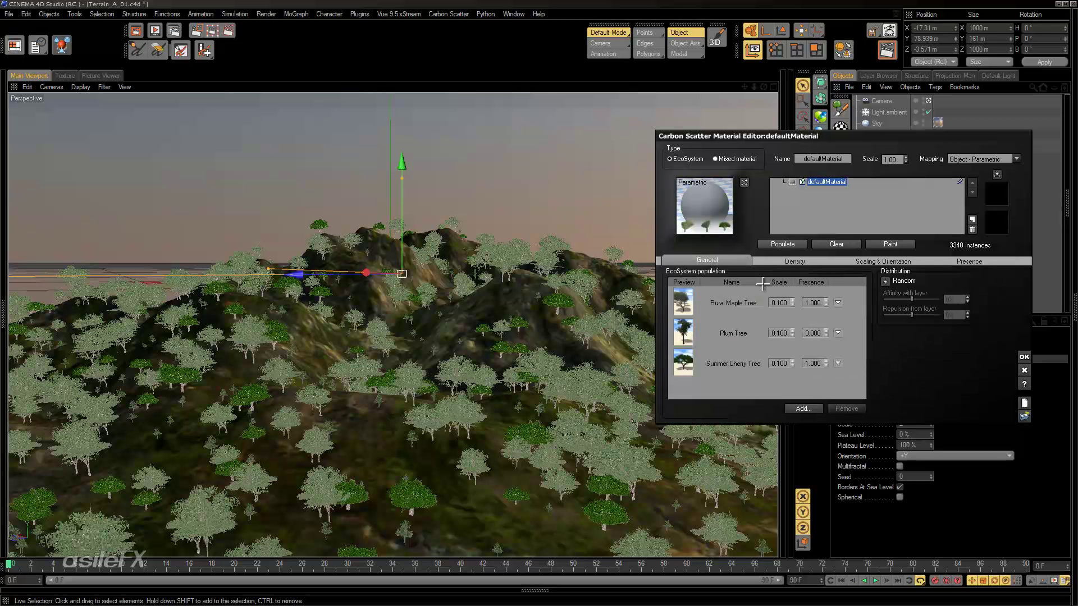
click(794, 261)
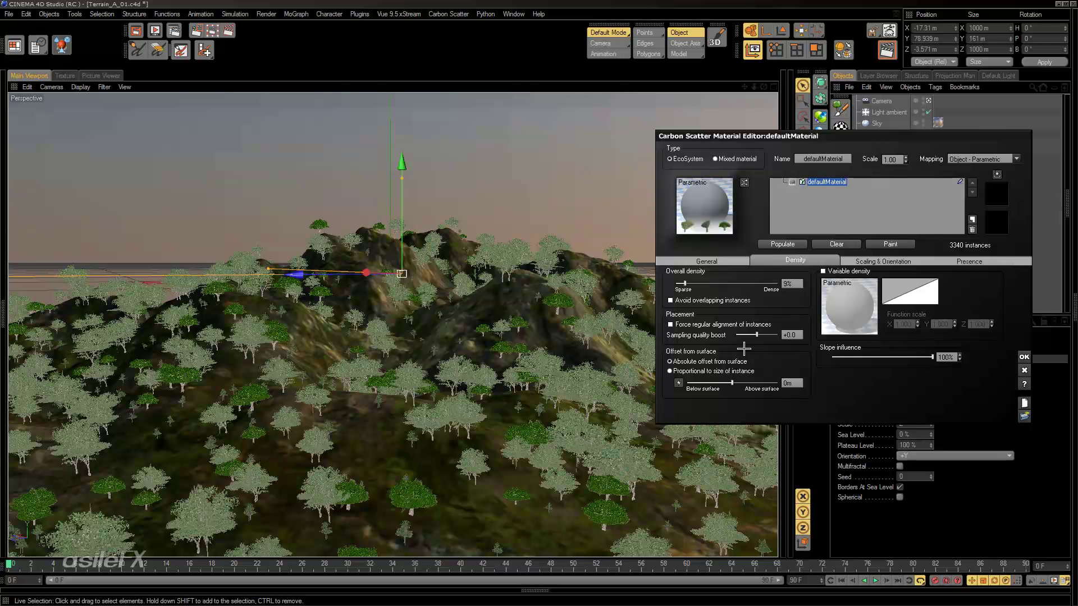
click(721, 261)
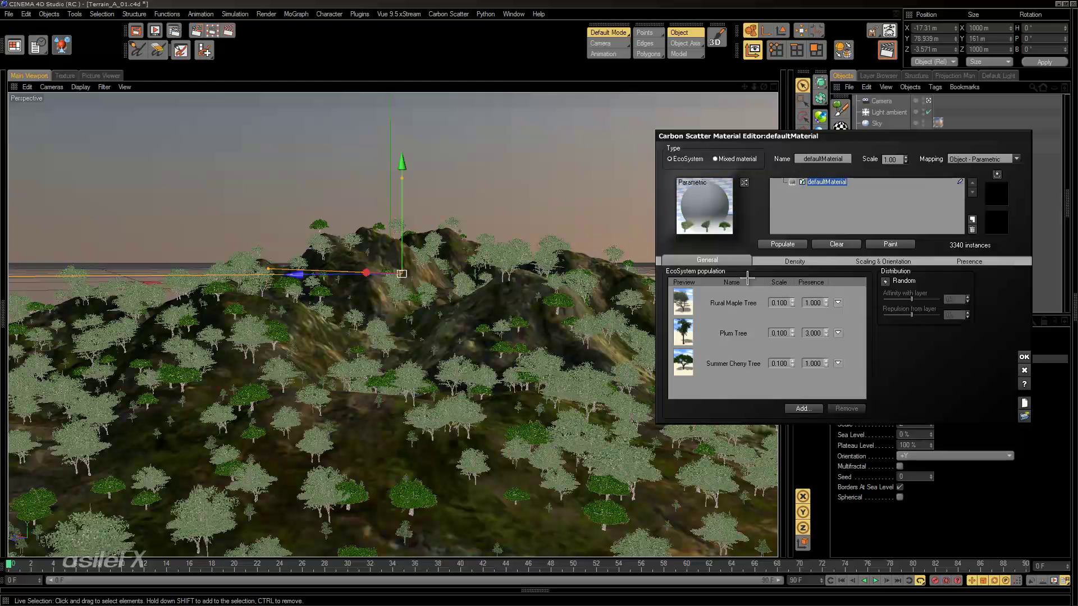
click(864, 260)
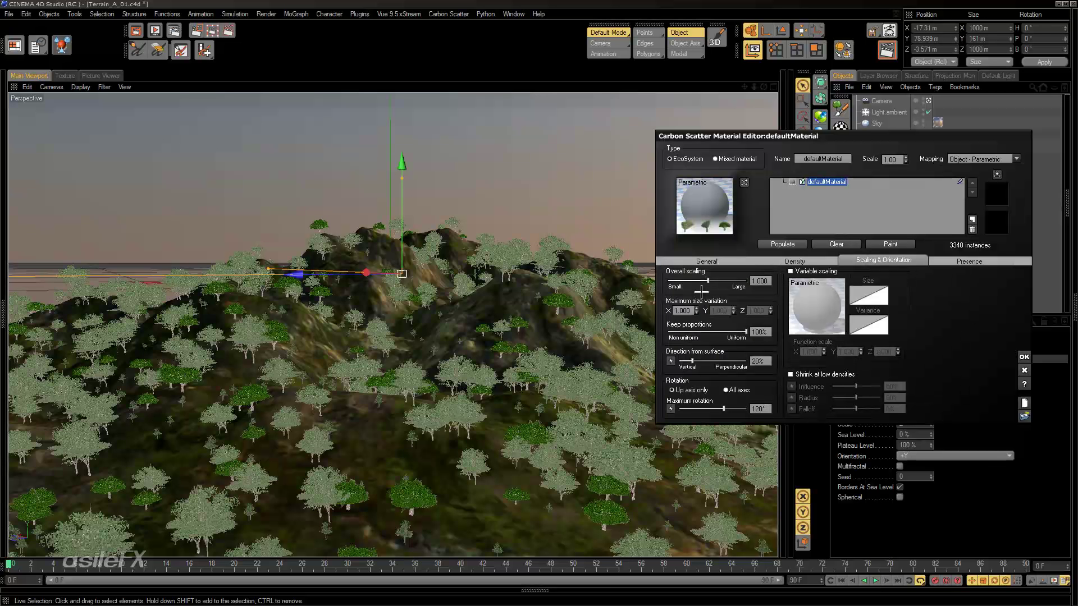
click(707, 260)
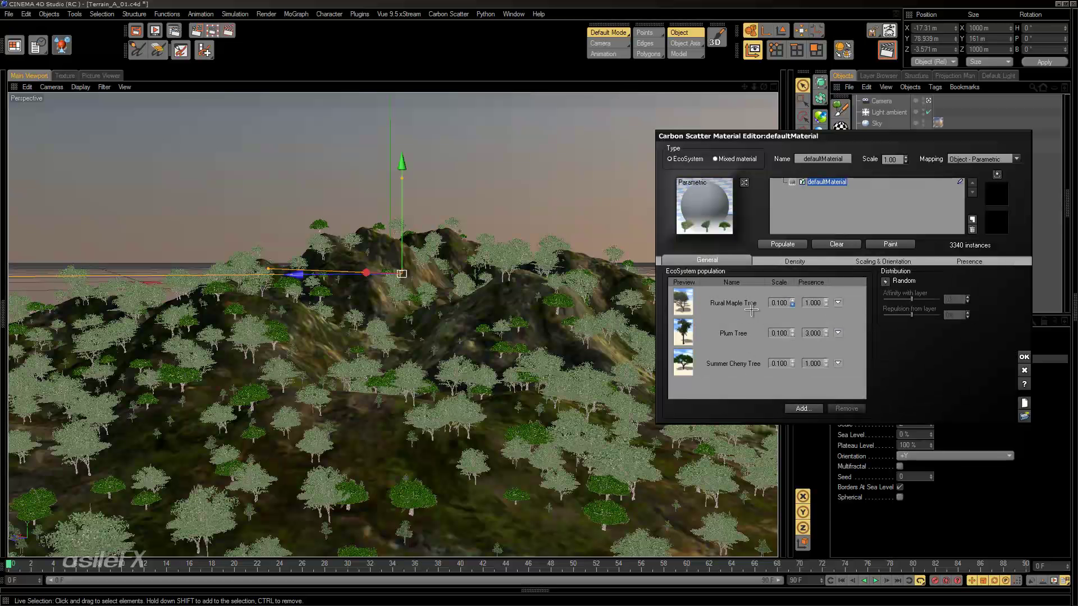
Step: Set the EcoSystem's overall scaling to 2 and repopulate the landscape
click(869, 263)
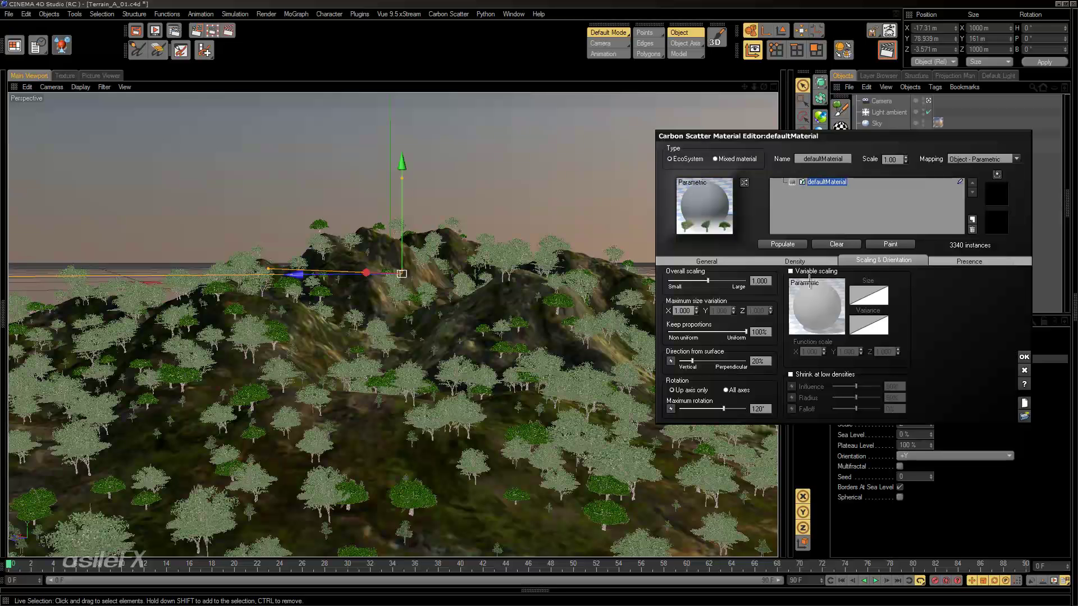
double_click(749, 279)
text(2)
click(781, 244)
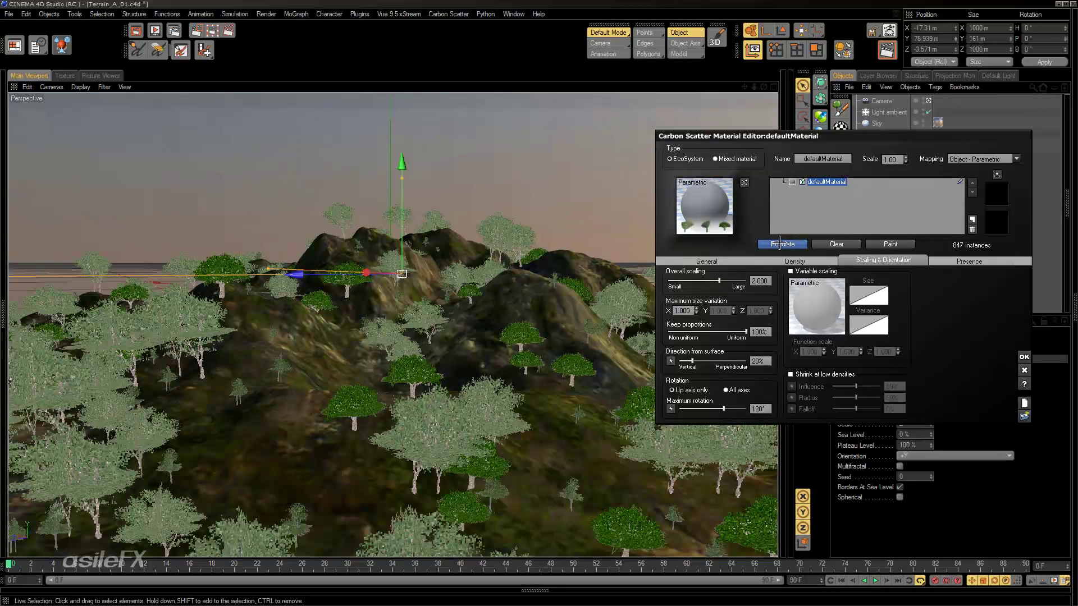
Step: Try overall scaling values of 1 and 0.5, repopulating the landscape after each change
double_click(755, 280)
text(1)
click(789, 245)
double_click(759, 281)
text(0.5)
click(776, 242)
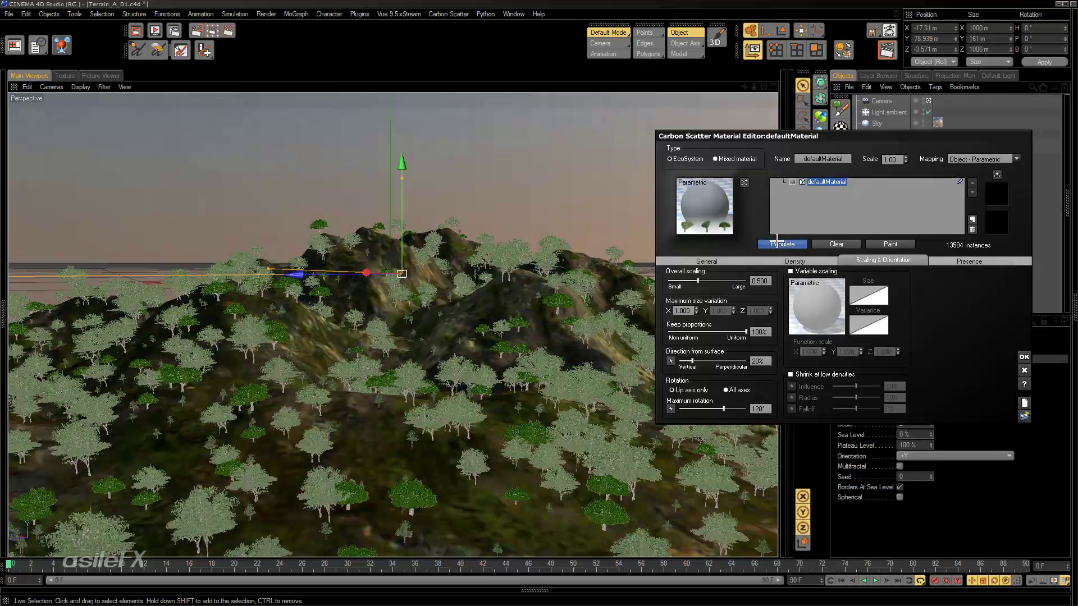
Step: Set the EcoSystem's overall scaling back to 1 and repopulate the landscape
double_click(758, 281)
text(1)
click(782, 243)
Step: Set the maximum size variation in X to 0 and repopulate the landscape
click(684, 310)
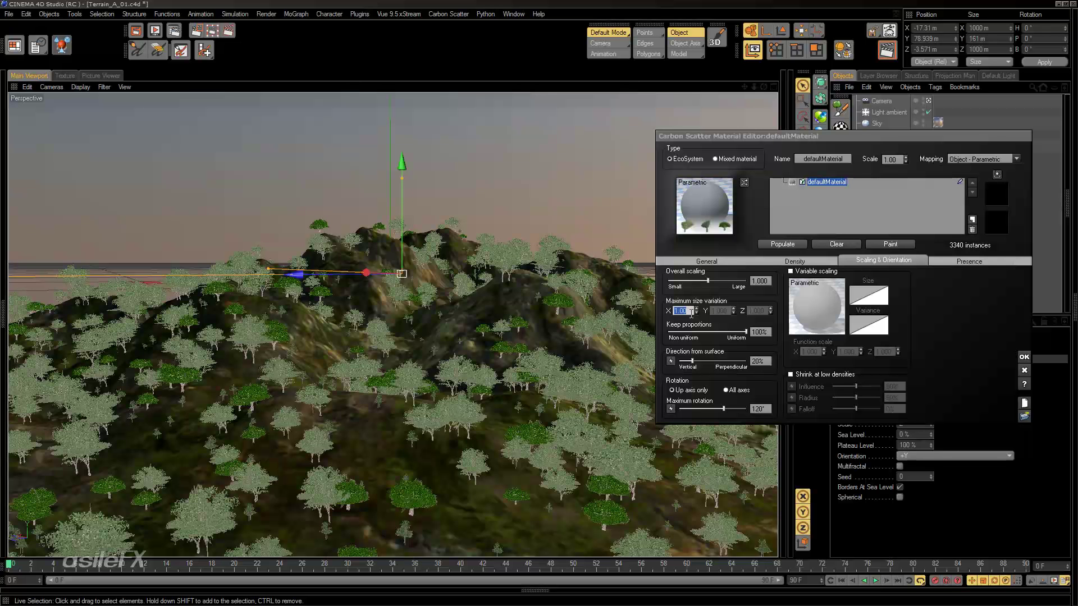
text(0)
key(Return)
click(776, 243)
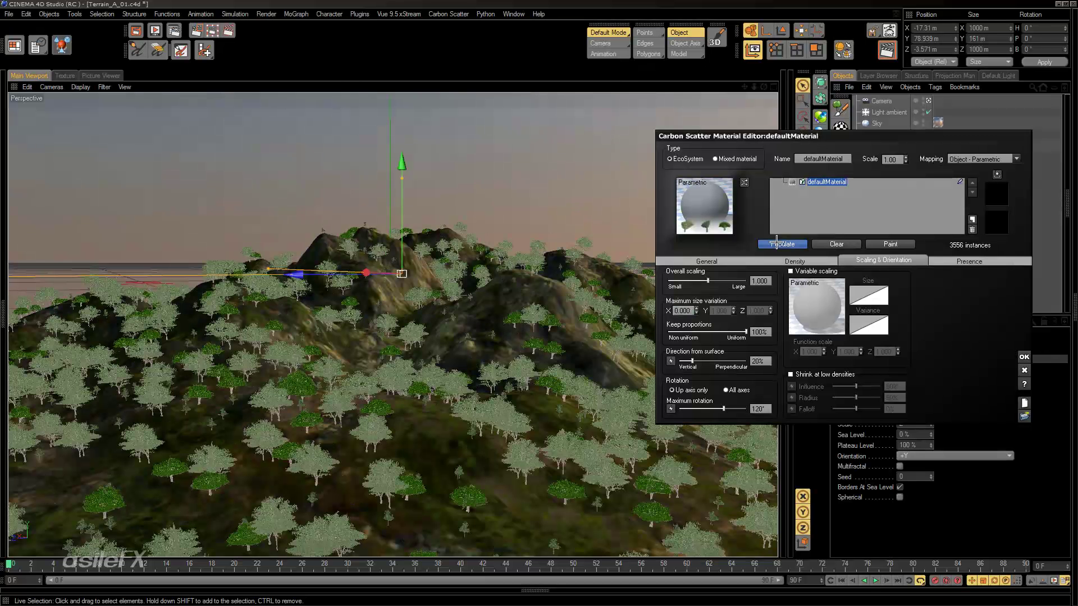
Step: Return the maximum size variation in X to 1 and repopulate the landscape
click(678, 311)
text(1)
key(Return)
click(775, 241)
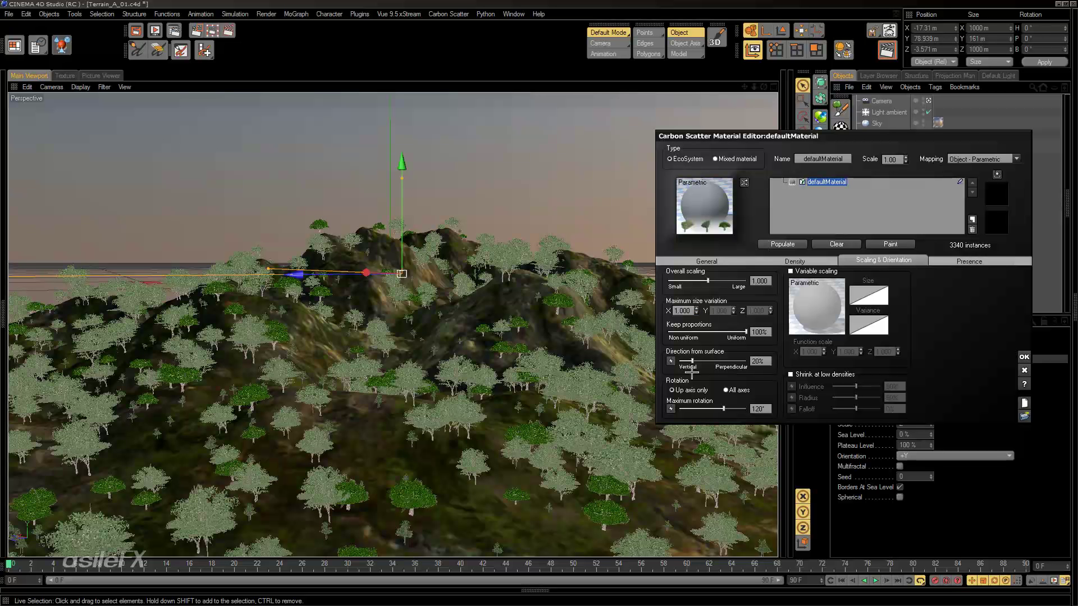
Step: Raise the maximum size variation in X to 6 and repopulate the landscape
double_click(682, 310)
text(6)
key(Return)
click(782, 244)
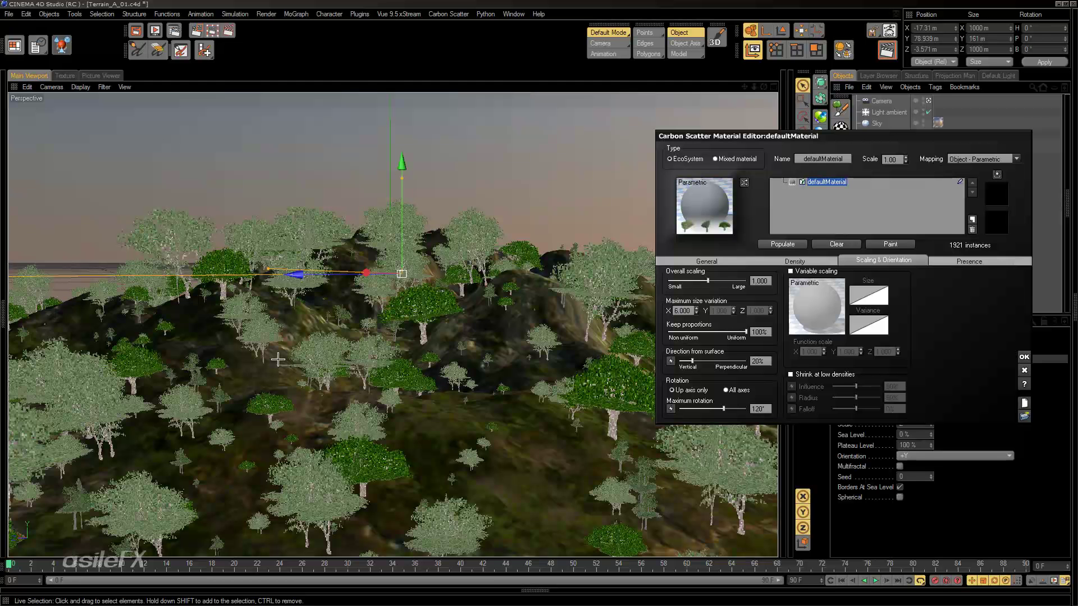
click(794, 261)
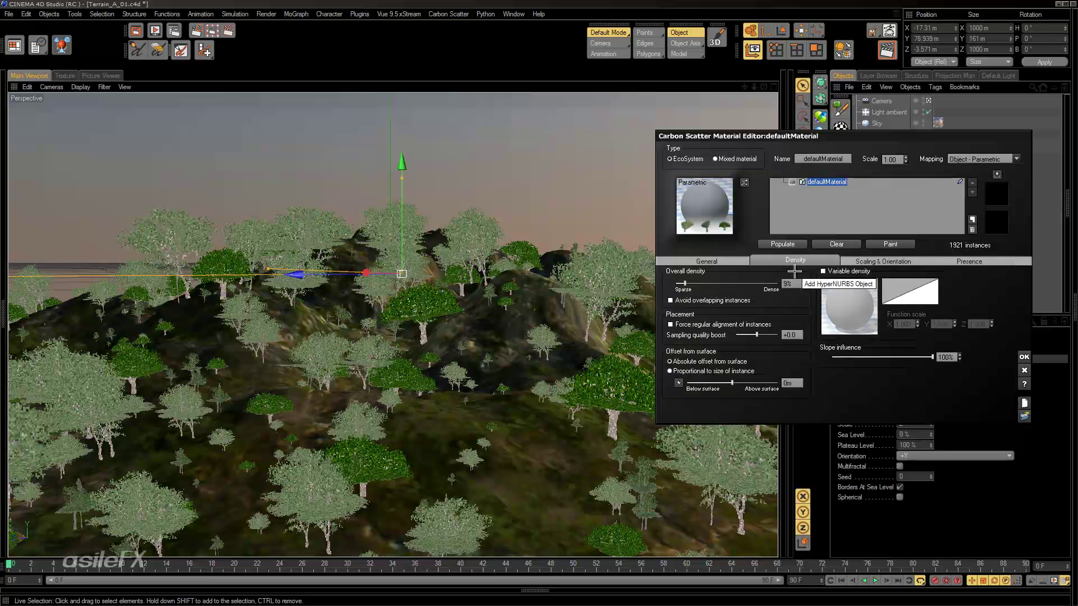
click(873, 260)
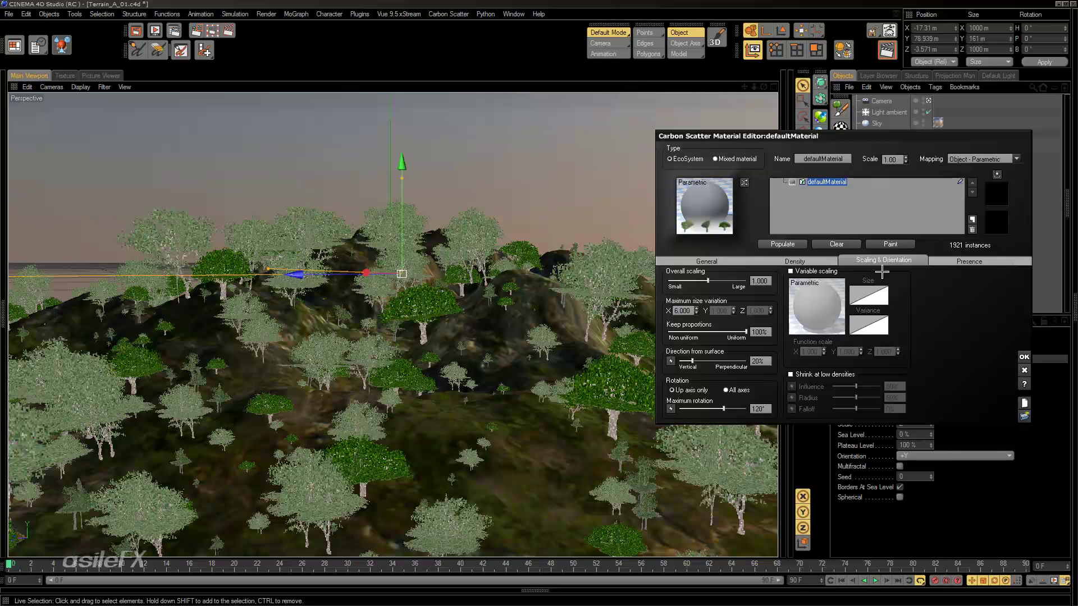
click(804, 270)
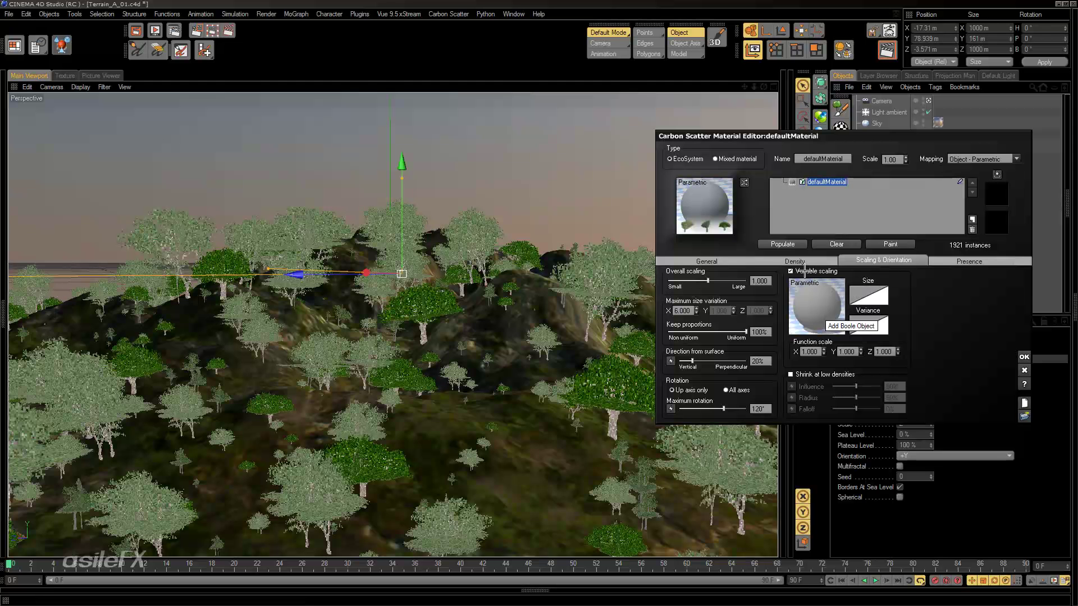
click(804, 270)
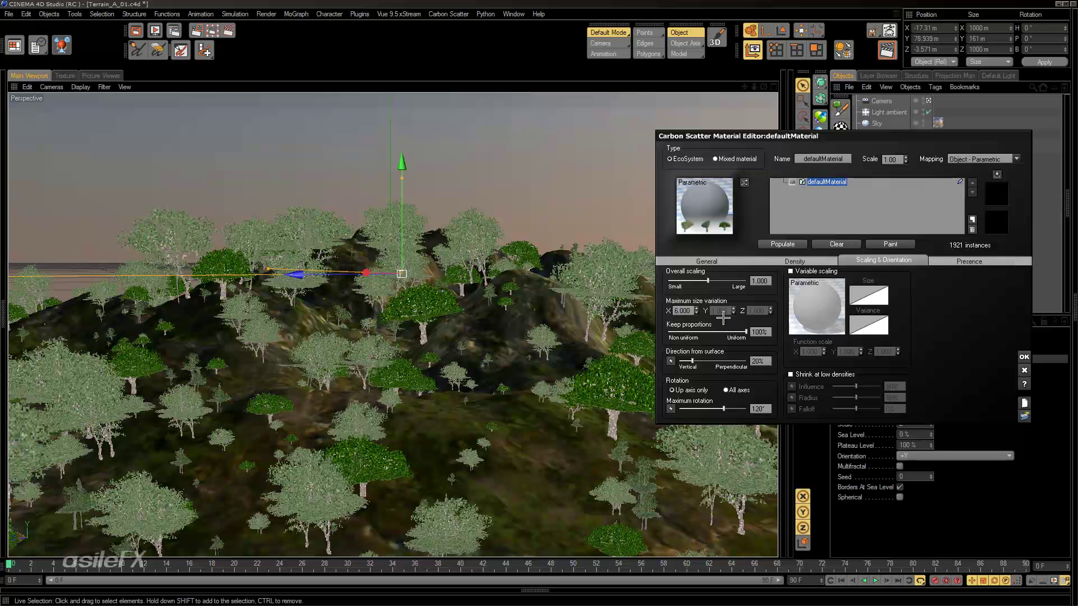
Step: Lower the Keep proportions setting to 0% and repopulate the landscape with non-uniformly scaled trees
drag(746, 331, 710, 332)
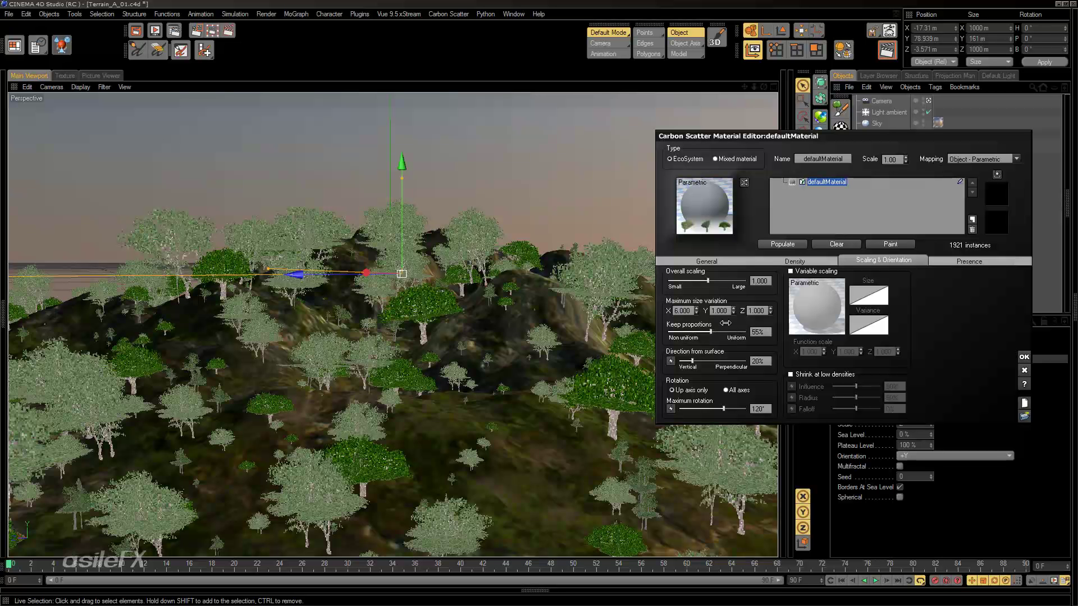
drag(731, 330, 673, 331)
click(773, 243)
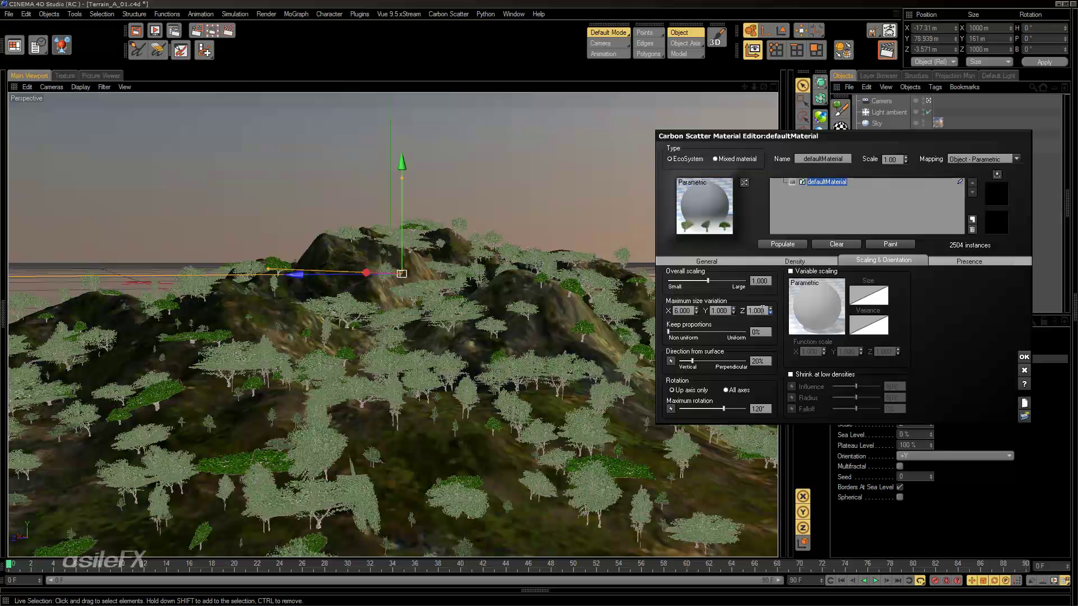
Step: With non-uniform scaling active, reduce the maximum size variation in X to 1 and repopulate the landscape
double_click(758, 310)
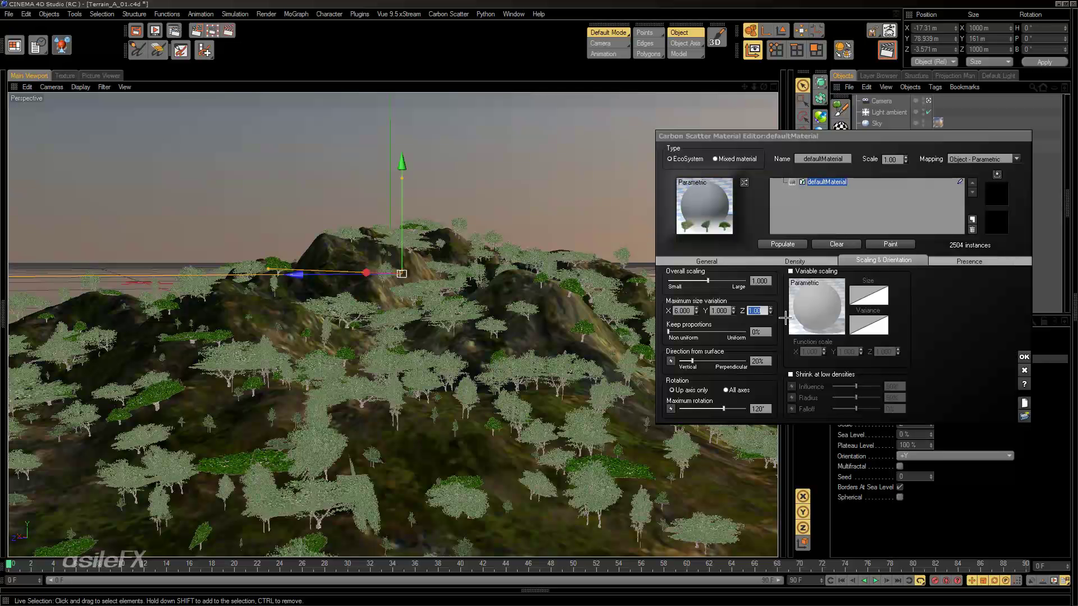
double_click(681, 311)
text(1)
key(Return)
click(771, 245)
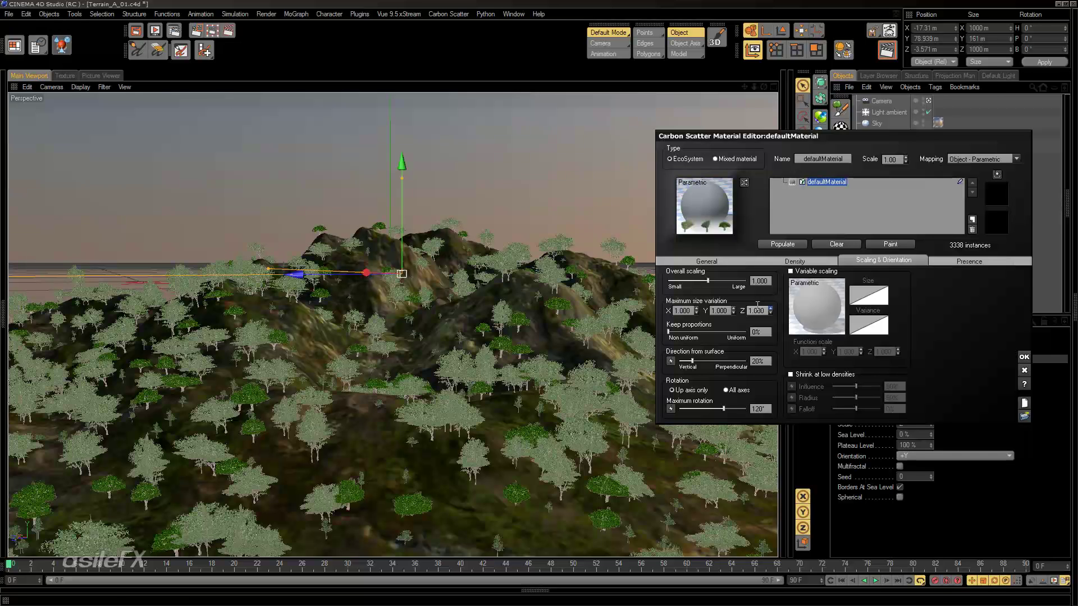
Step: Set the maximum size variation in Z to 6 and repopulate the landscape
double_click(758, 311)
text(6)
key(Return)
click(771, 245)
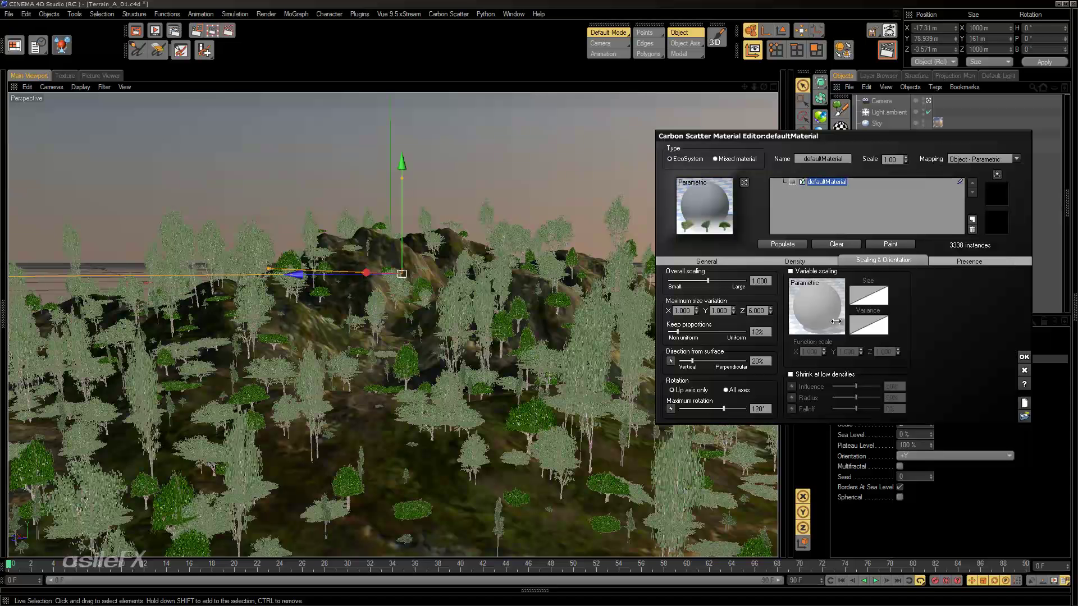
Step: Restore Keep proportions to 100%, set the maximum size variation in X to 0.618 and repopulate the landscape
drag(688, 327, 768, 328)
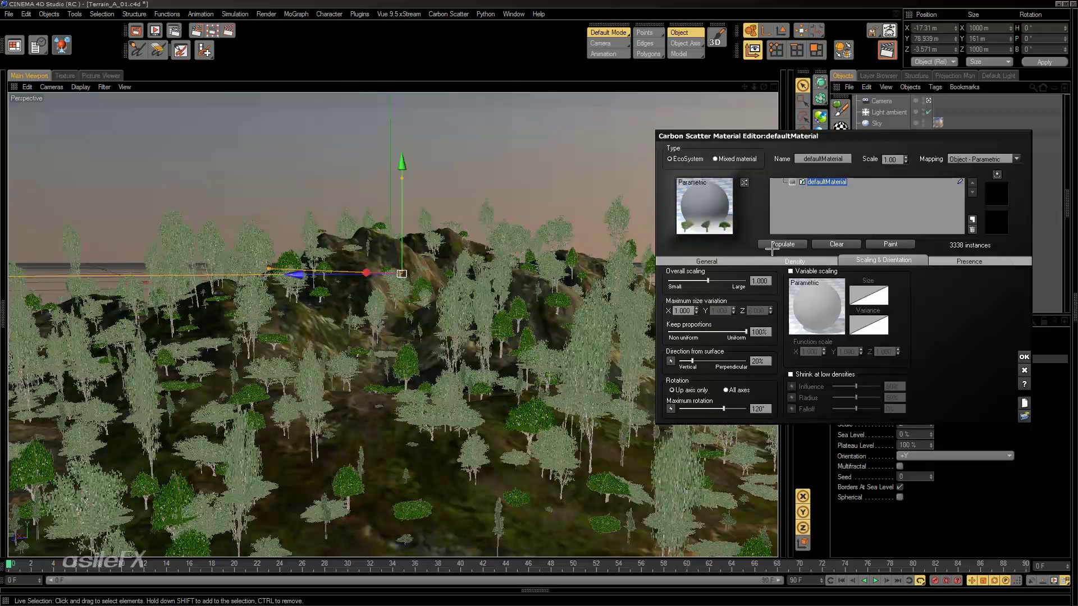
click(764, 244)
double_click(680, 311)
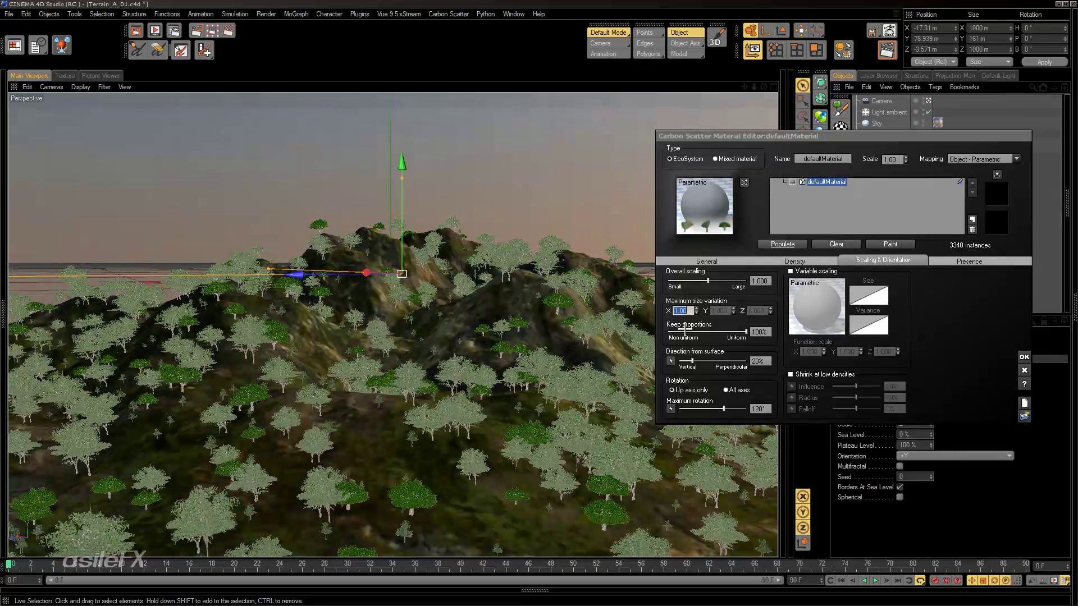
text(0.618)
key(Return)
click(759, 247)
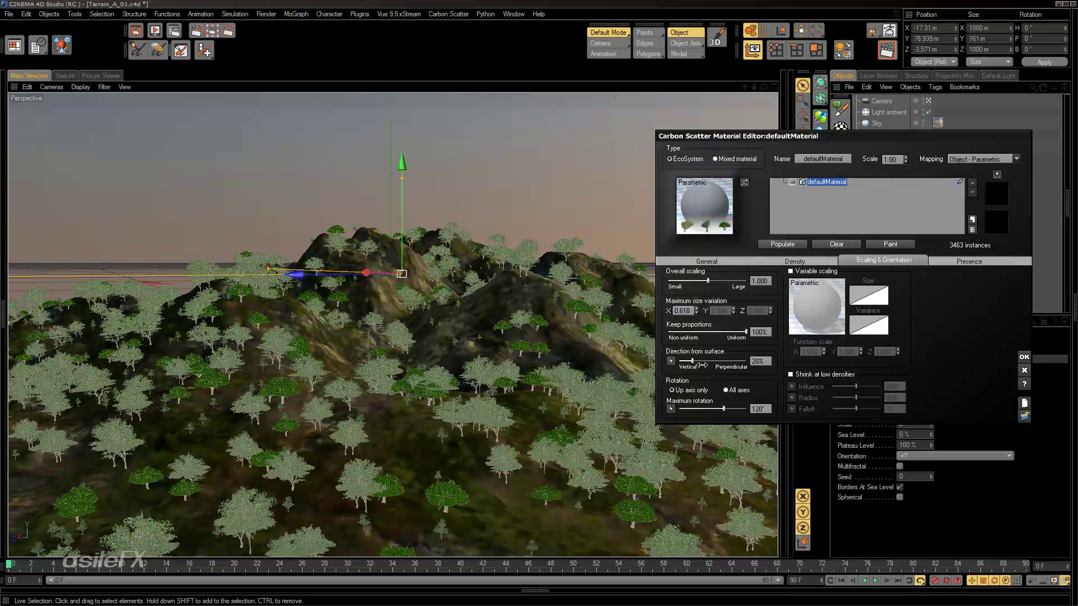
Step: Set the direction from surface to 100% perpendicular and inspect the tilt of the trees on the slopes up close
drag(701, 365, 755, 361)
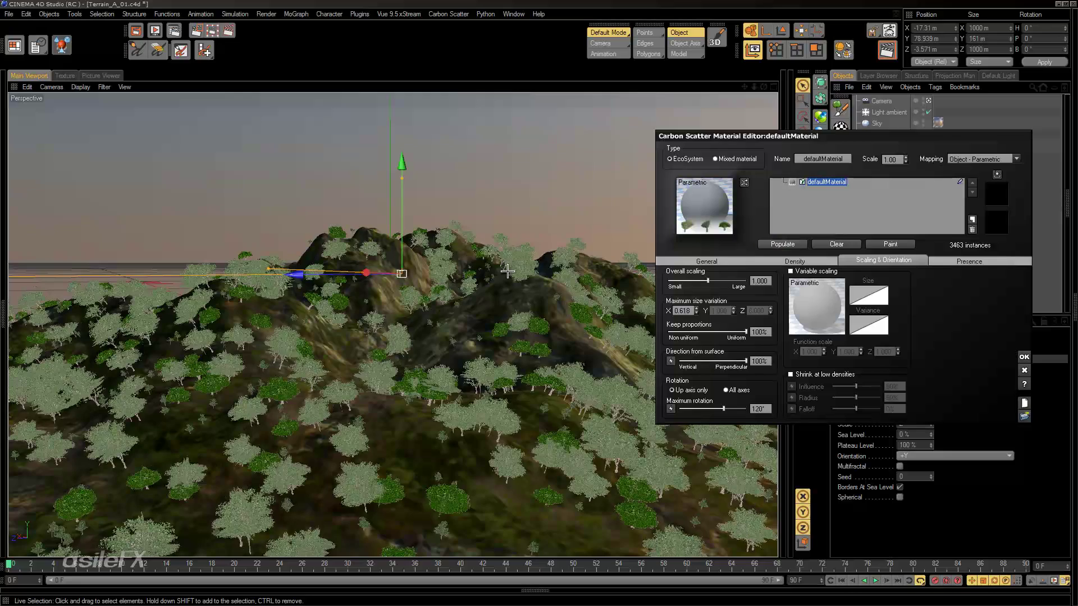
alt+drag(522, 274, 581, 310)
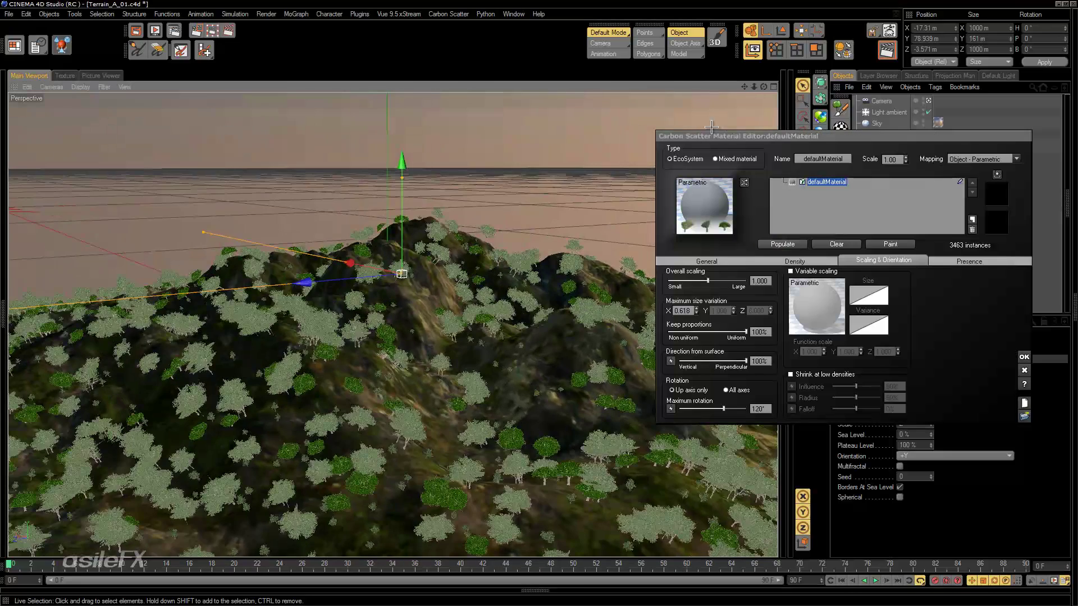
drag(754, 87, 438, 342)
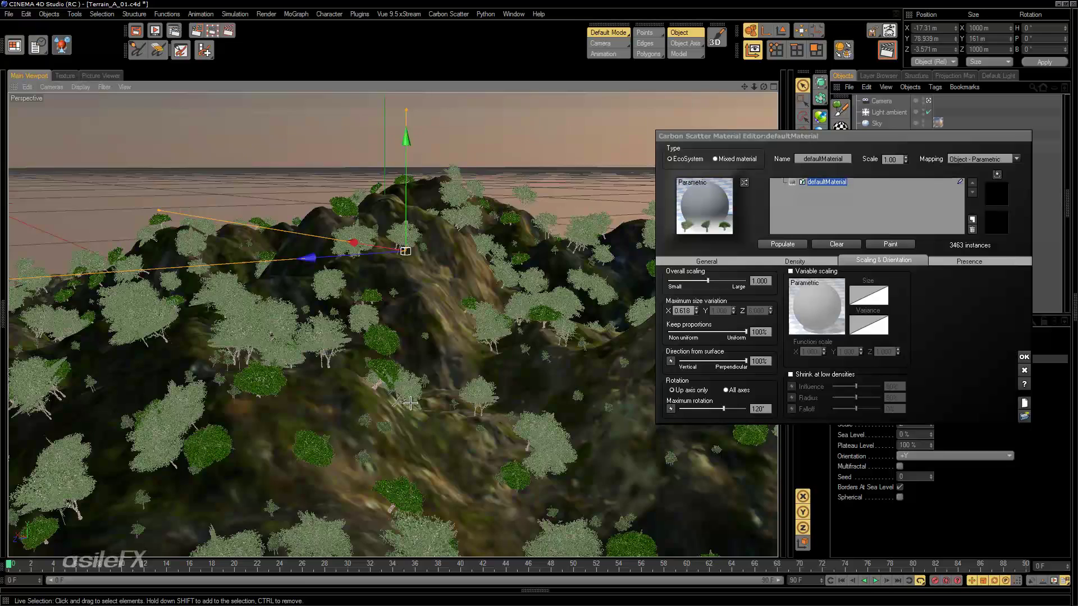
alt+drag(381, 386, 222, 339)
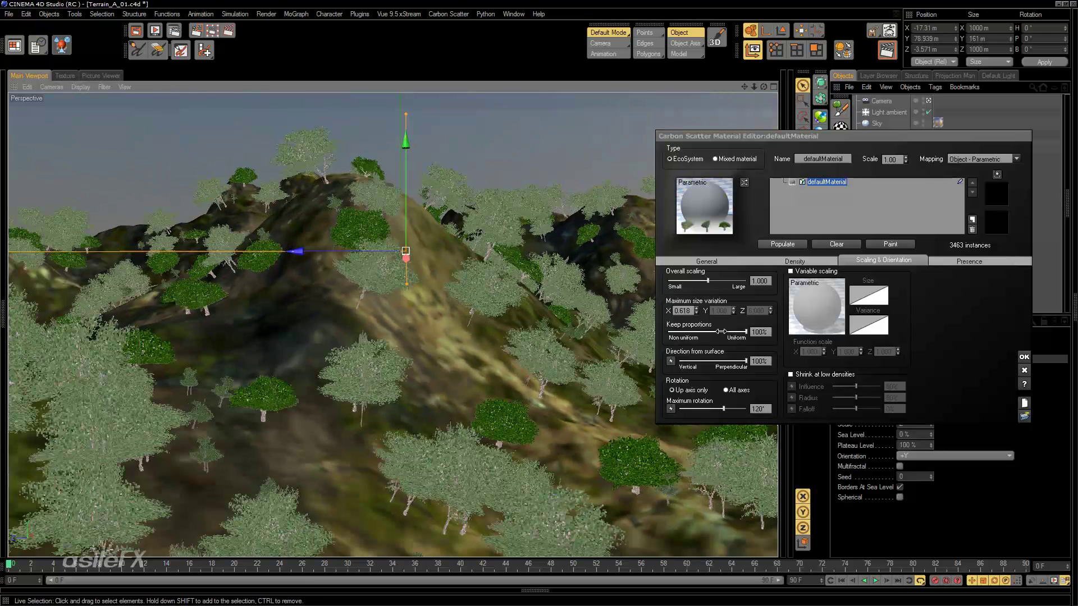
Step: Try a direction from surface of 0%, raise it to 11%, and repopulate the landscape after each change
drag(745, 357, 679, 361)
click(791, 244)
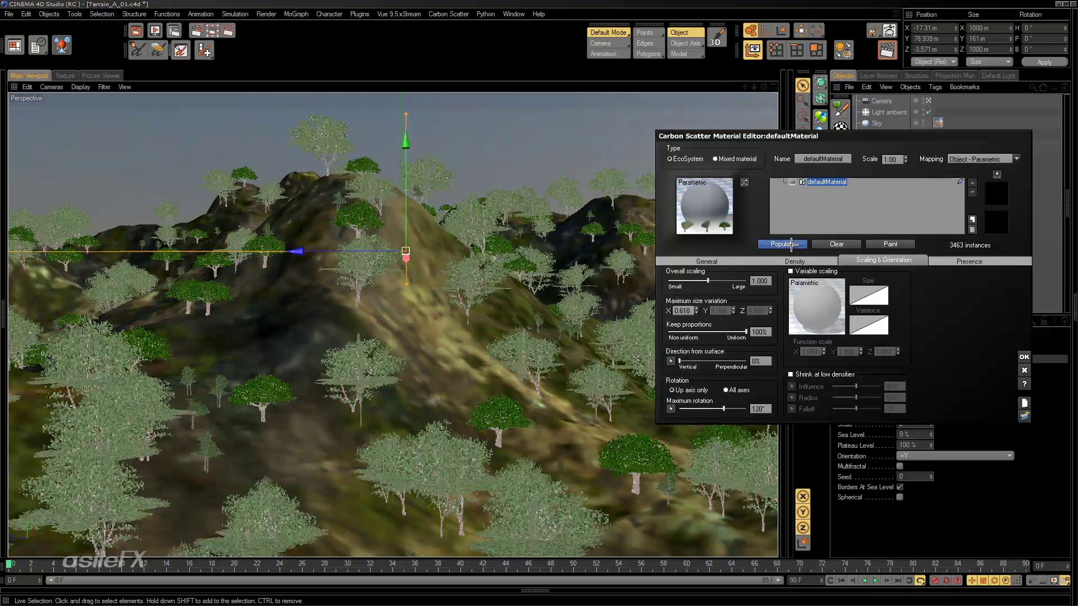
drag(680, 362, 687, 362)
click(783, 244)
alt+drag(391, 282, 466, 326)
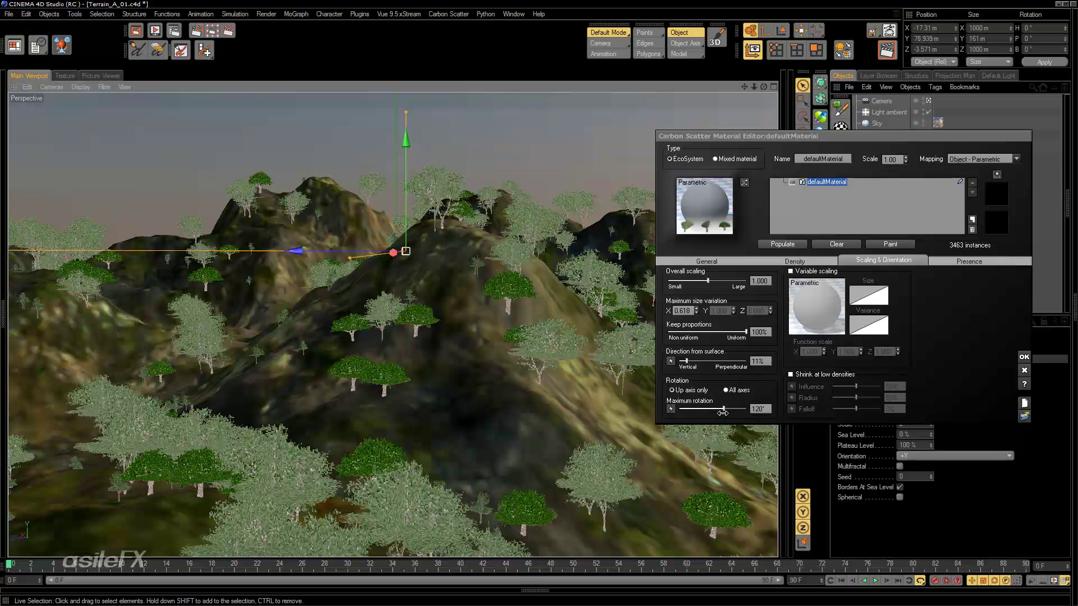
Step: Set the maximum rotation of the trees to 360° and repopulate the landscape
drag(722, 411, 748, 412)
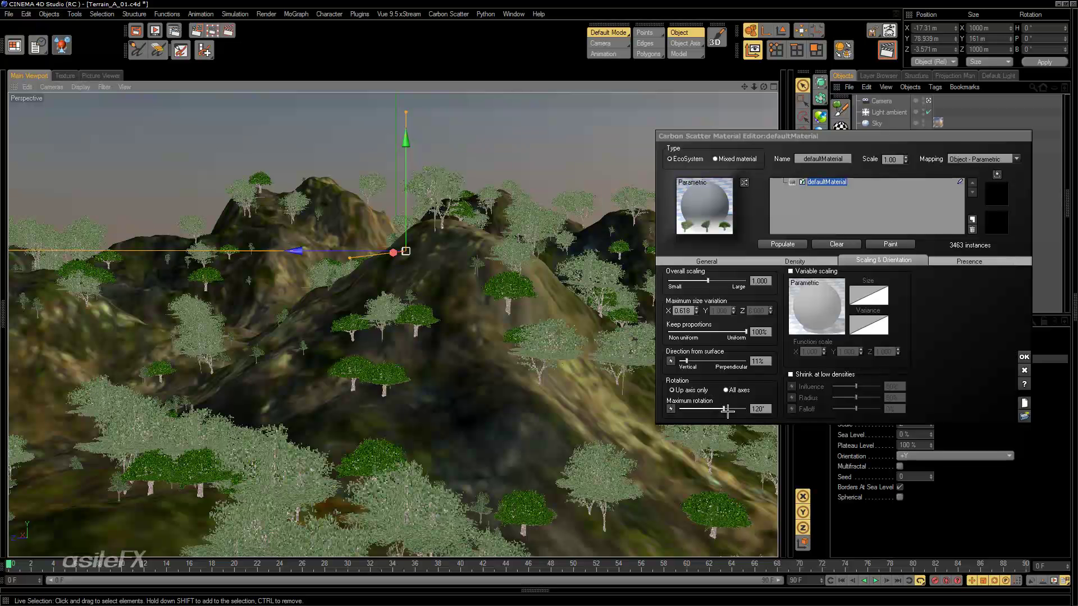
double_click(766, 409)
text(360)
key(Return)
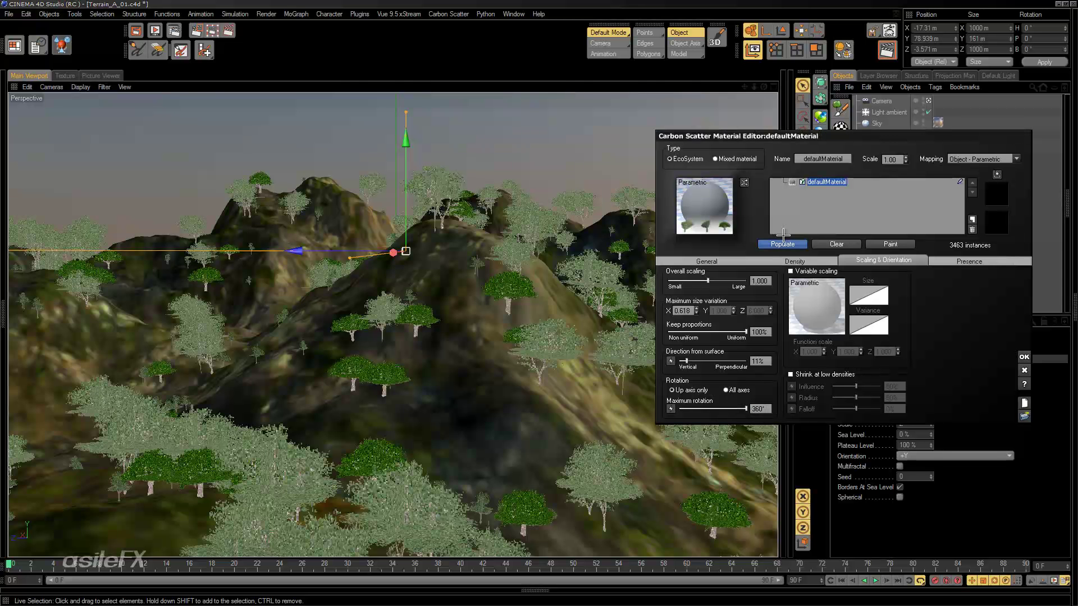
click(784, 242)
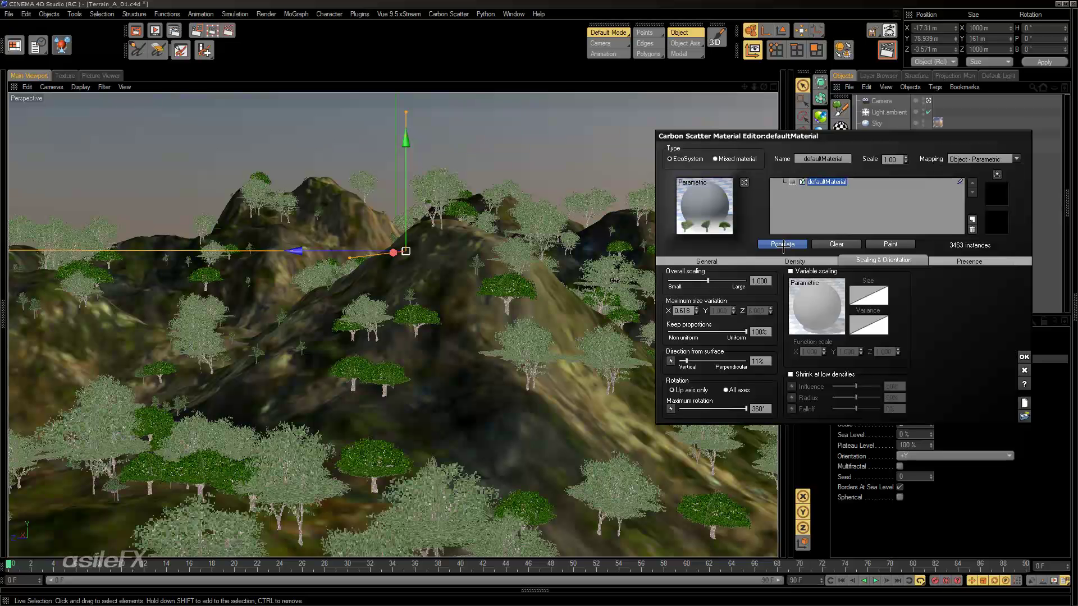
Step: Increase the maximum rotation of the trees to 720° and repopulate the landscape
double_click(759, 410)
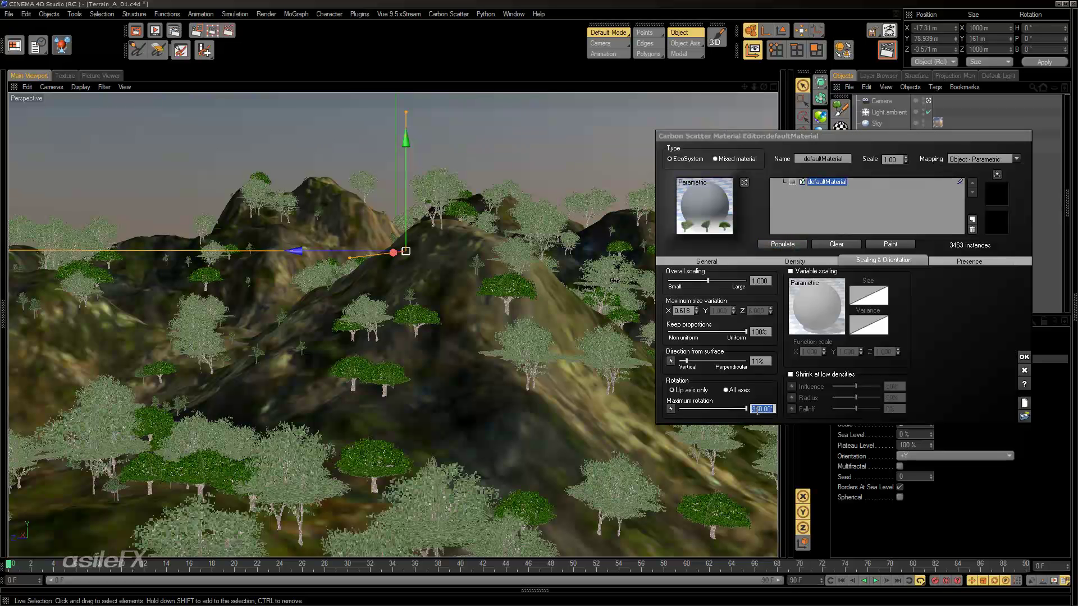
text(720)
key(Return)
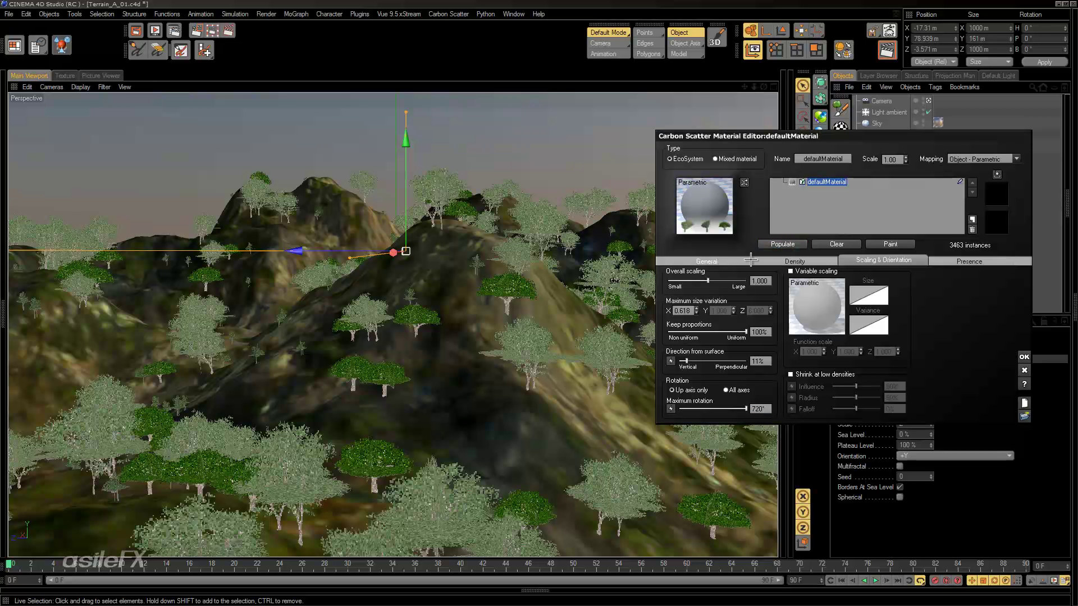
click(773, 243)
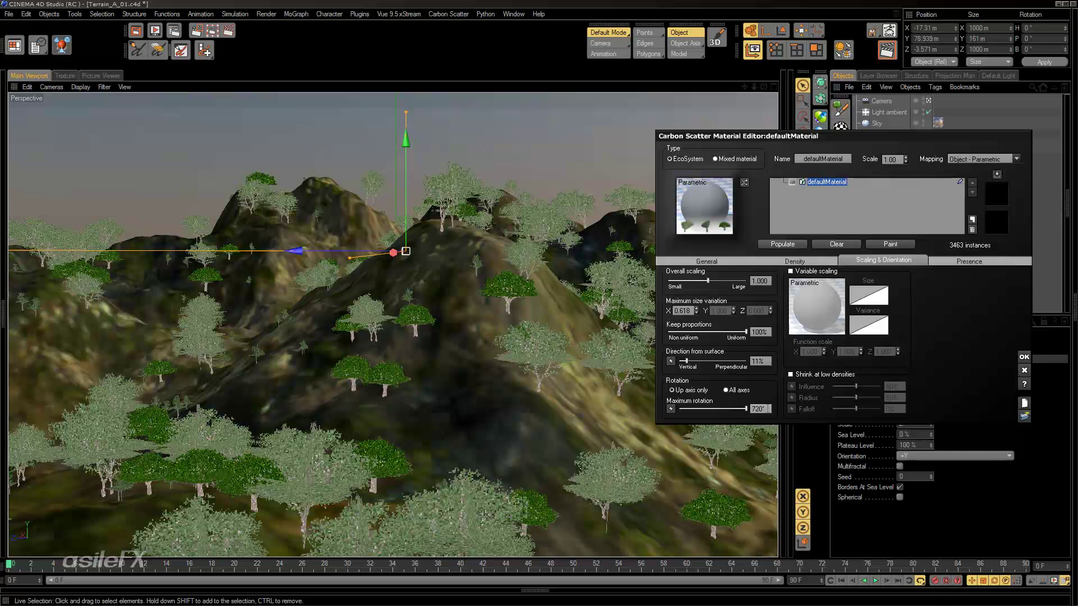
Step: Switch the trees' rotation from the up axis only to all axes and repopulate the landscape
click(763, 409)
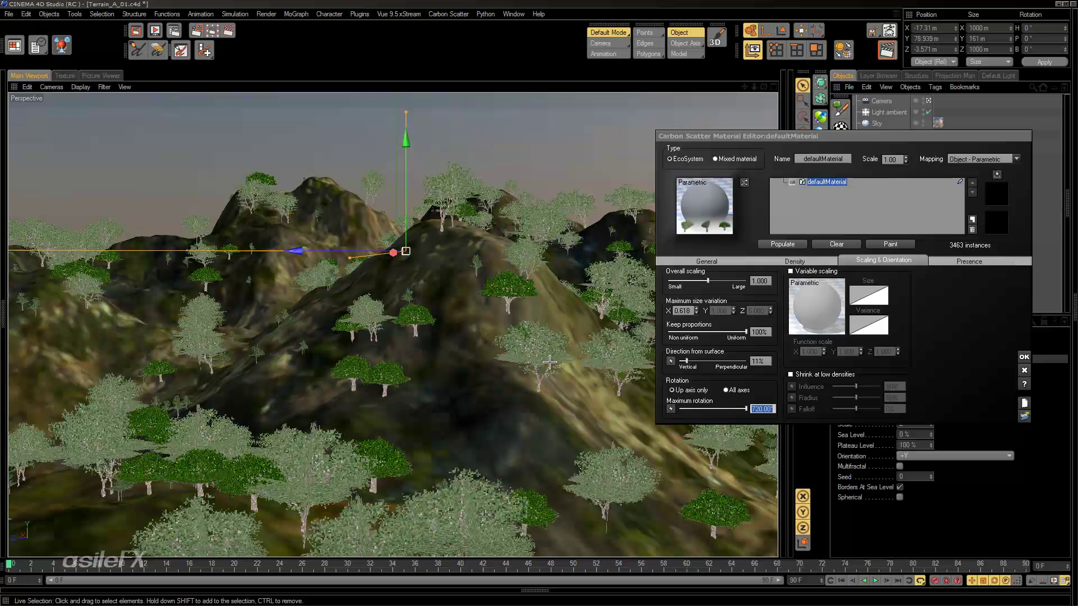
click(672, 390)
click(787, 243)
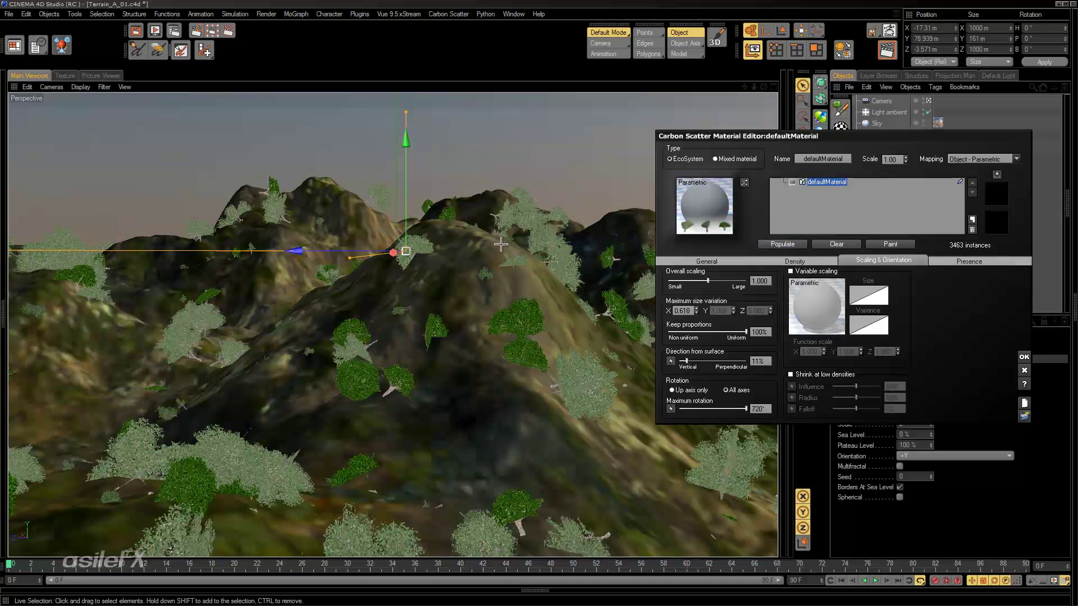
Step: With rotation on all axes, reduce the maximum rotation to 360° and repopulate the landscape
double_click(759, 409)
text(360)
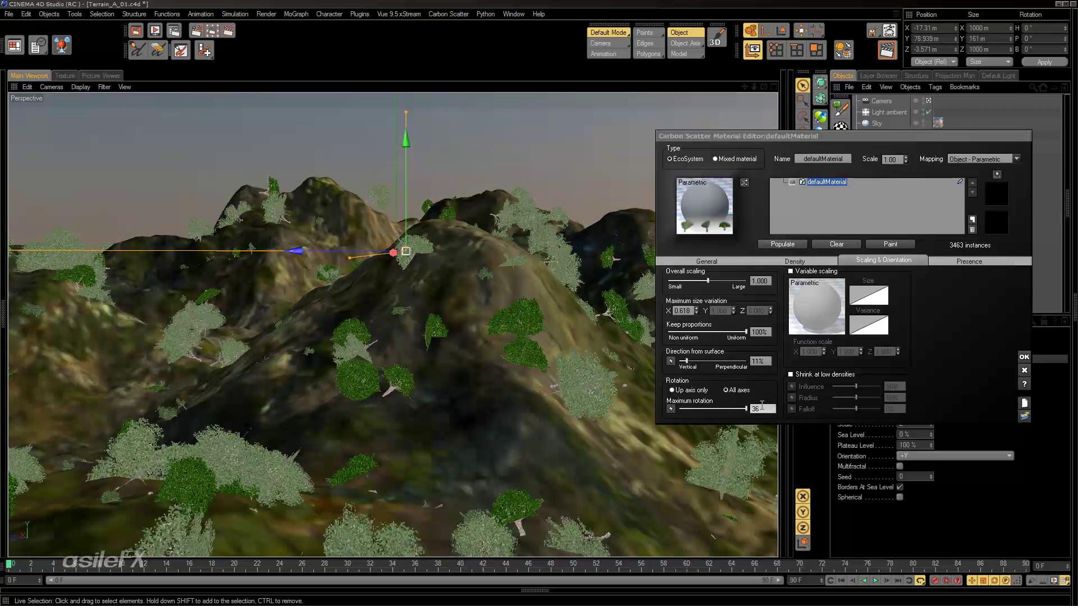
key(Return)
click(819, 242)
click(782, 244)
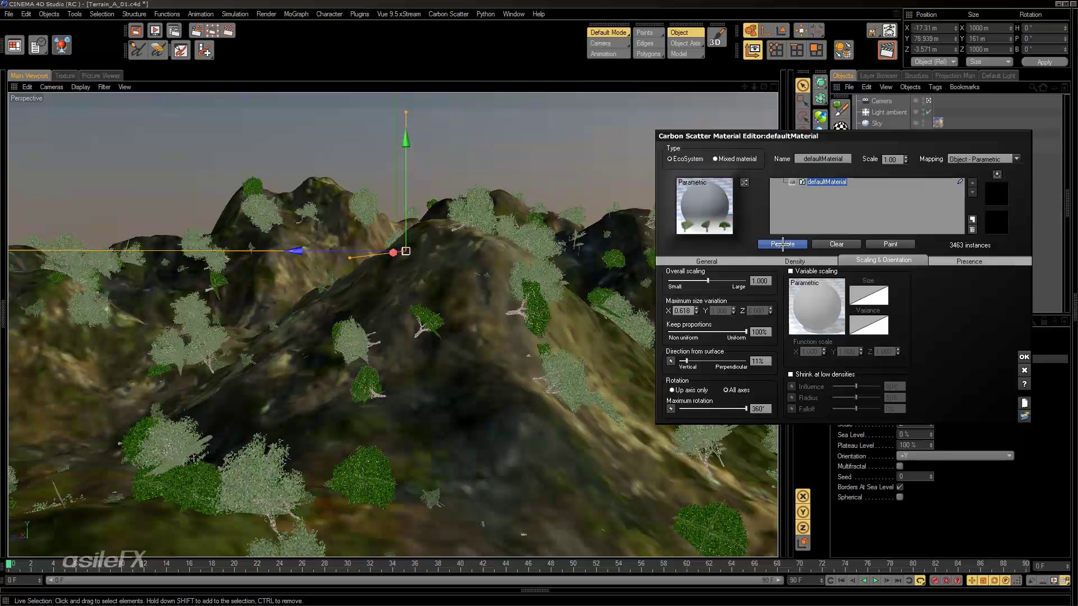
Step: Set the maximum rotation of the trees to 180°
double_click(761, 408)
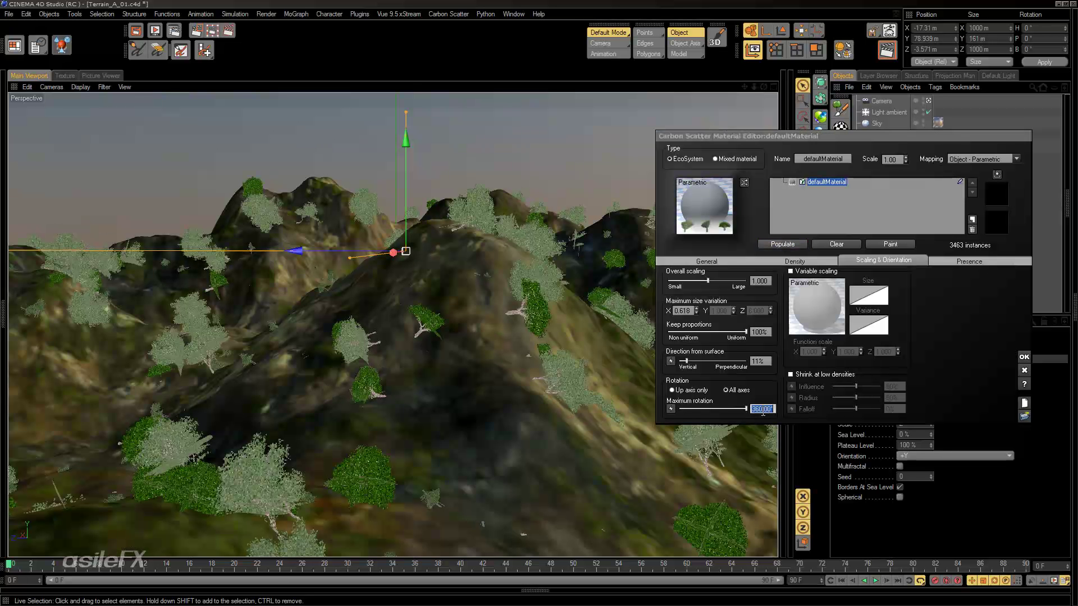
text(180)
key(Return)
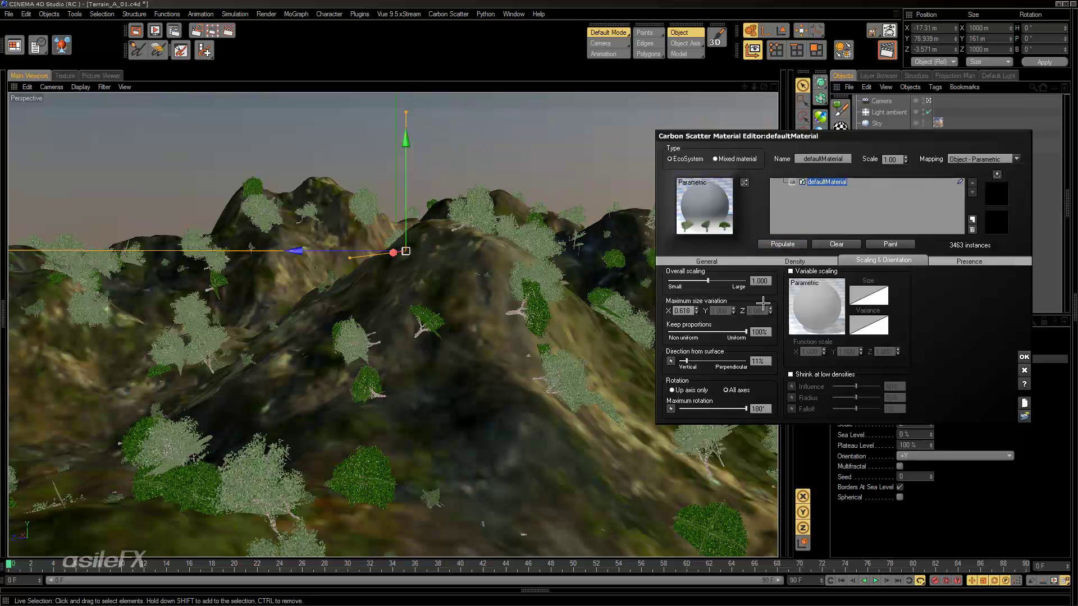
Step: Repopulate the landscape, reduce the trees' maximum rotation to 56° and repopulate it again
click(779, 242)
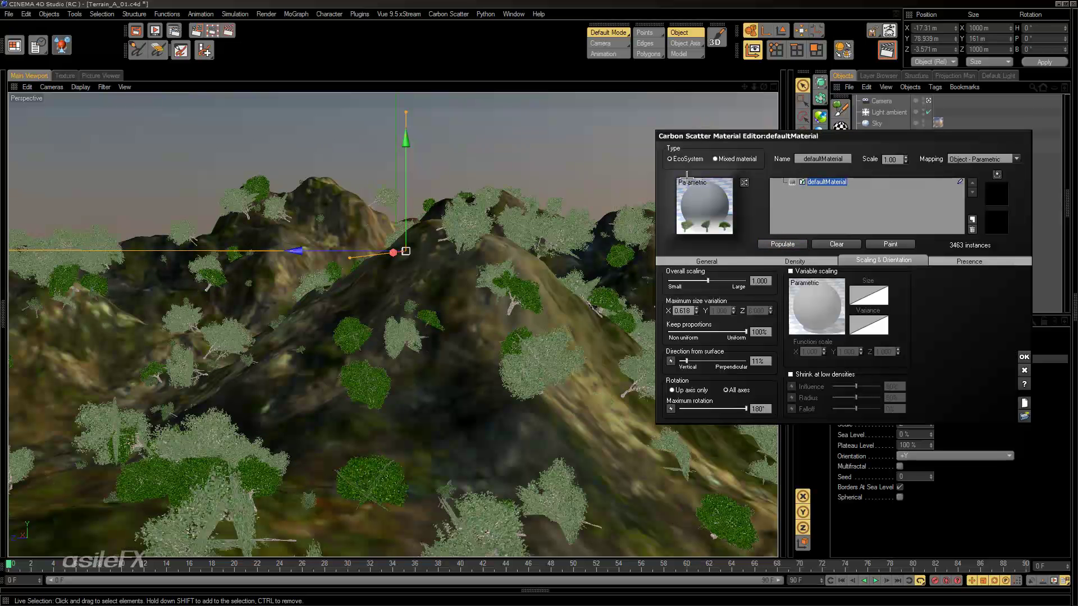
drag(744, 406, 700, 408)
click(777, 245)
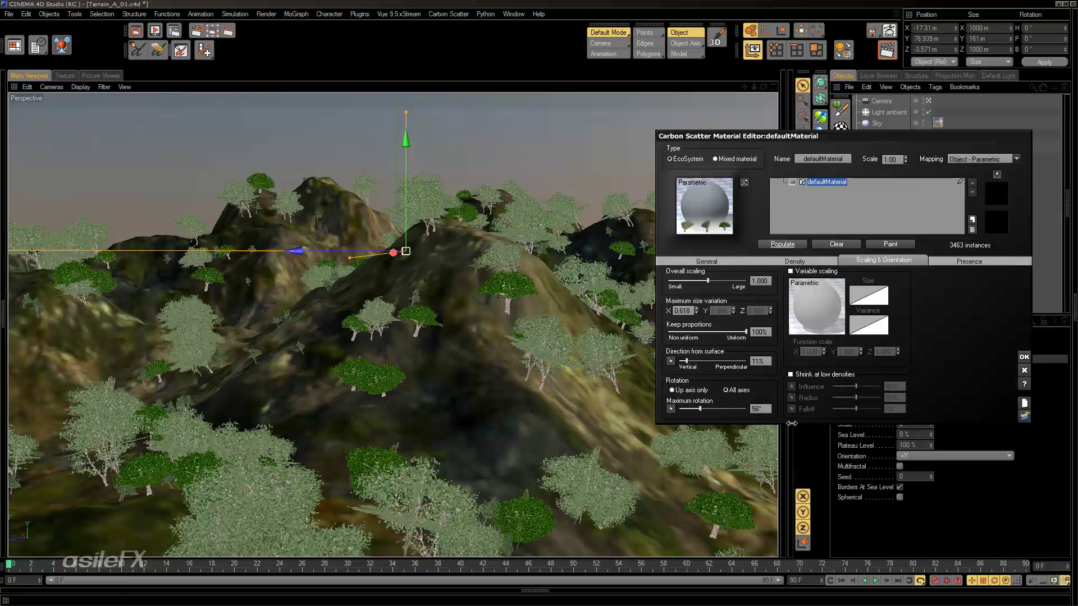
Step: Set the trees' maximum rotation to 12° and repopulate the landscape
double_click(761, 409)
text(12)
key(Return)
click(783, 245)
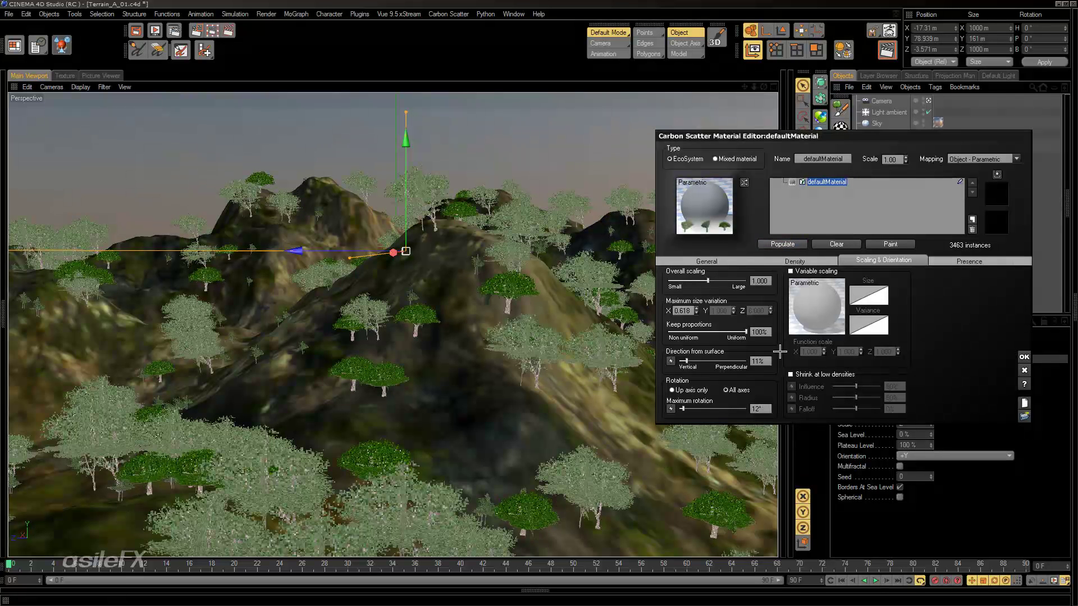
Step: Lower the trees' maximum rotation to 6° and repopulate the landscape
double_click(758, 410)
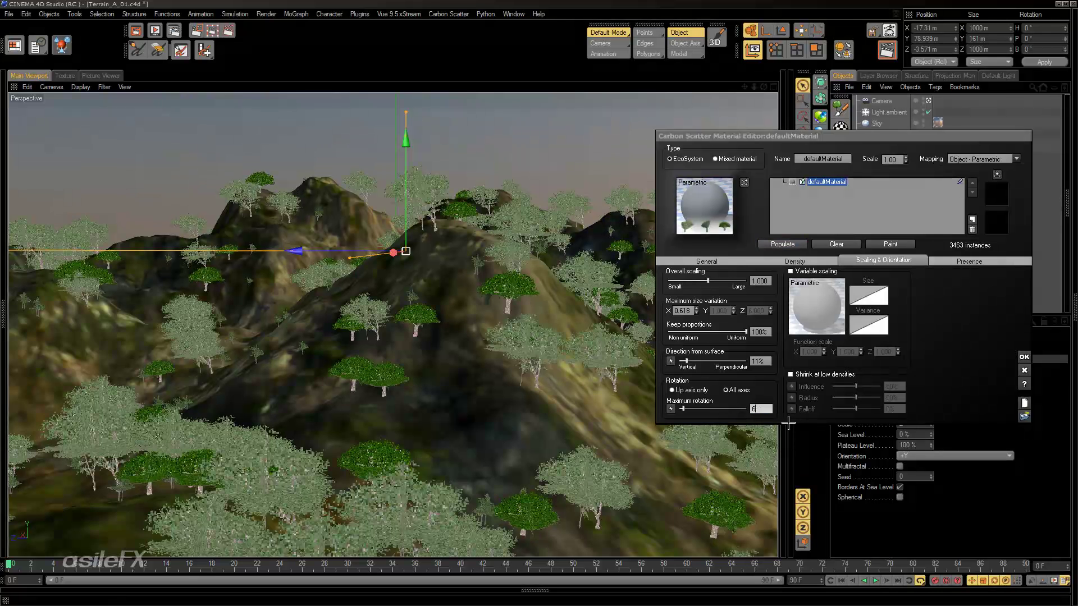
text(6)
key(Return)
click(783, 244)
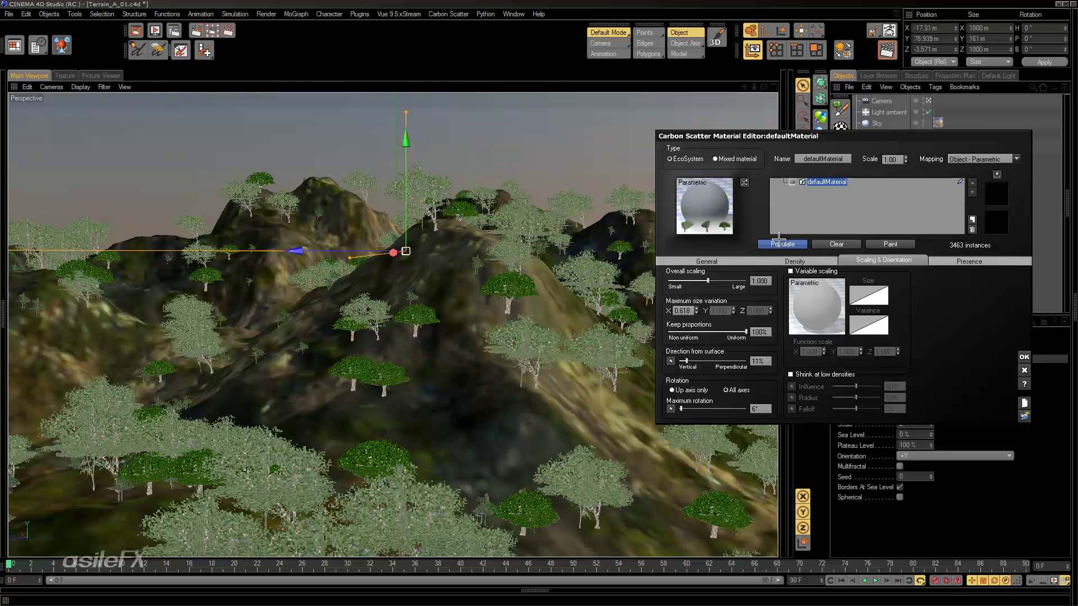
Step: Raise the trees' maximum rotation to 42° and then further, repopulating the landscape after each change
drag(682, 409, 710, 411)
click(780, 243)
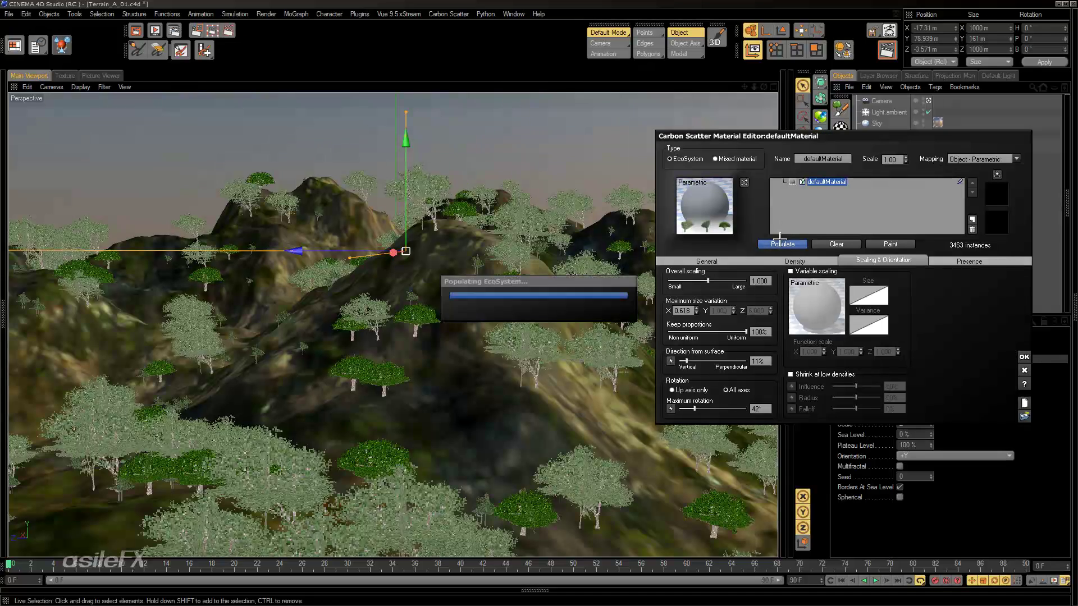
drag(694, 408, 730, 405)
click(774, 244)
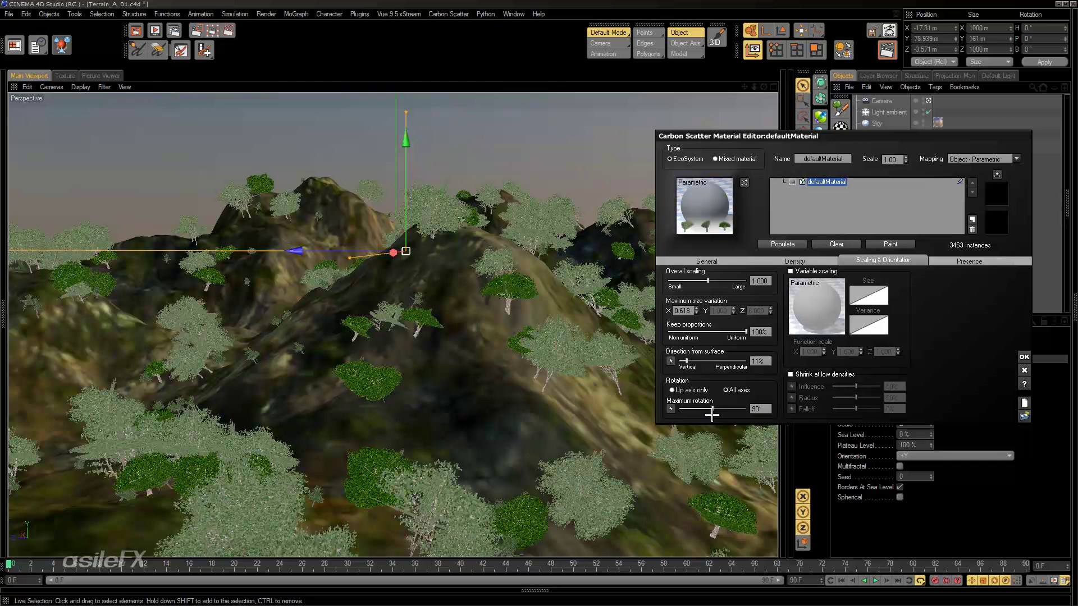
Step: Reduce the trees' maximum rotation to 11° and repopulate the landscape
drag(721, 408, 697, 408)
drag(712, 408, 708, 408)
click(782, 244)
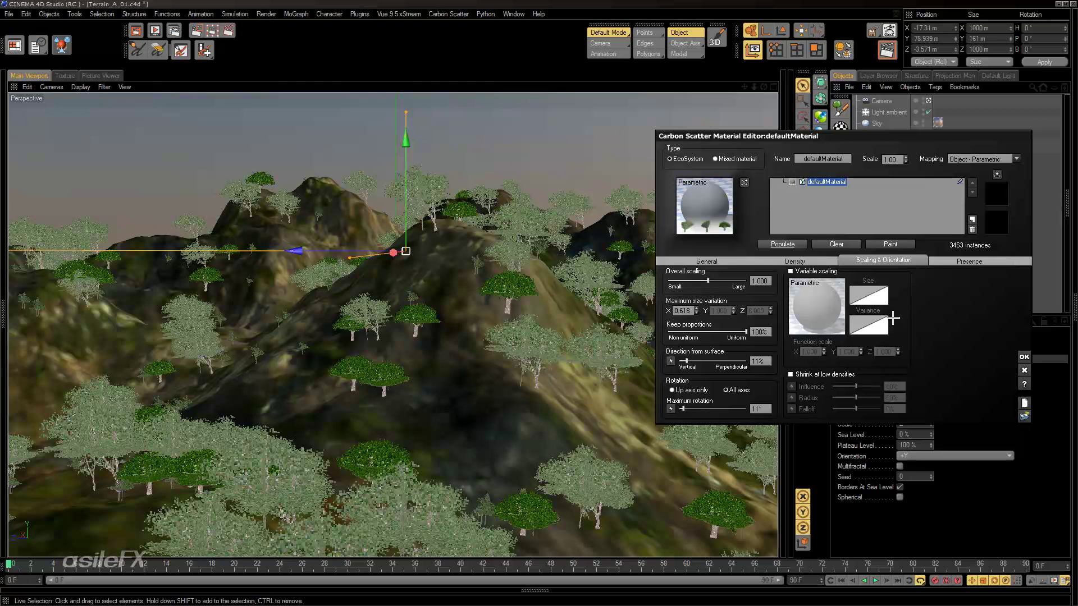
Step: Enable shrinking at low densities, raise its influence to 82% and repopulate the landscape
click(836, 374)
click(797, 246)
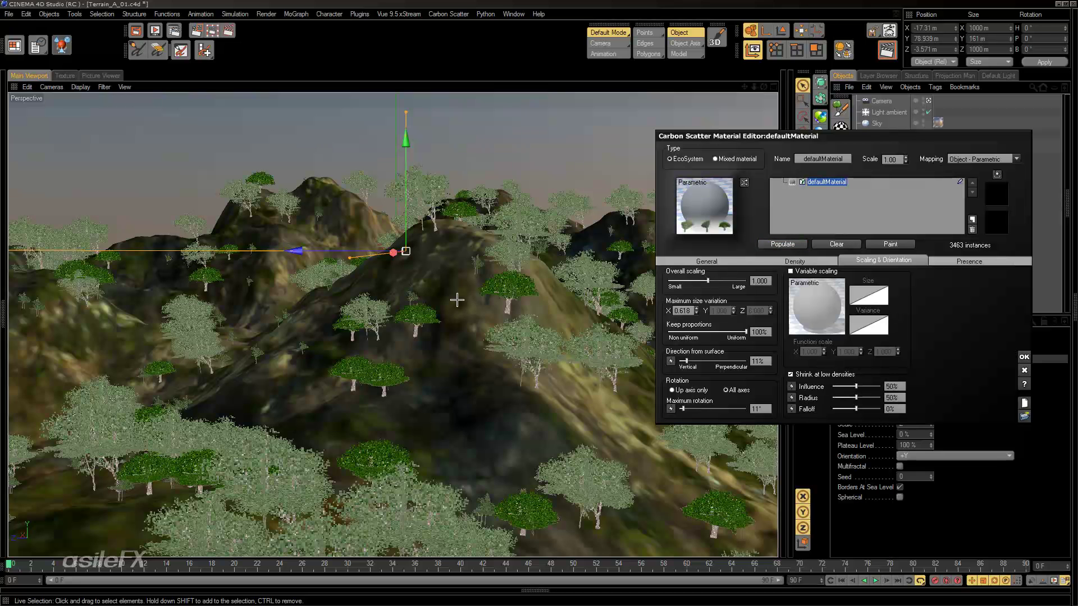
alt+drag(466, 275, 514, 341)
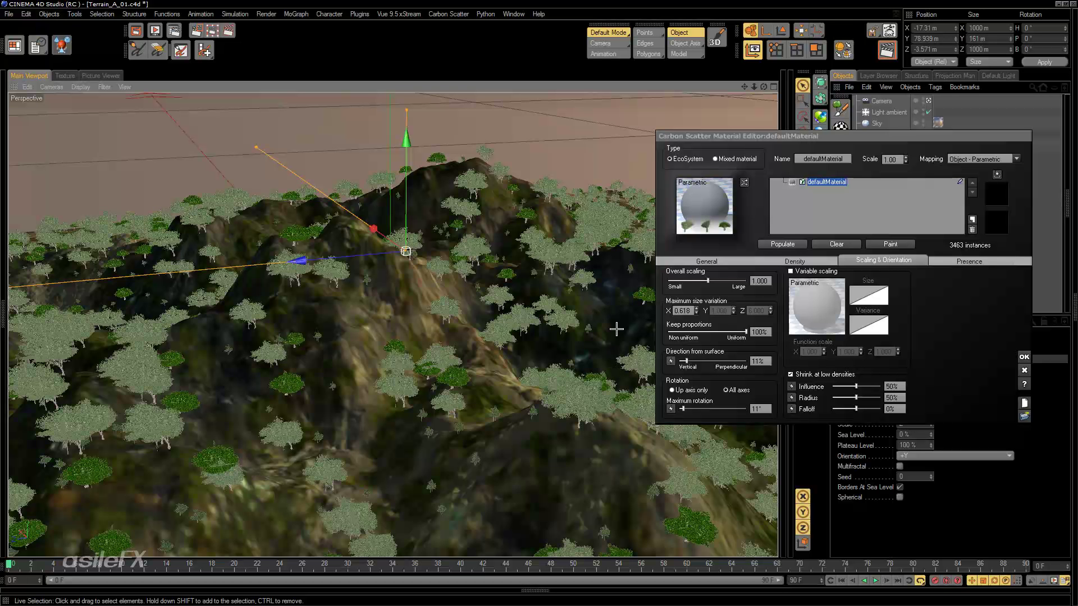
drag(855, 387, 871, 386)
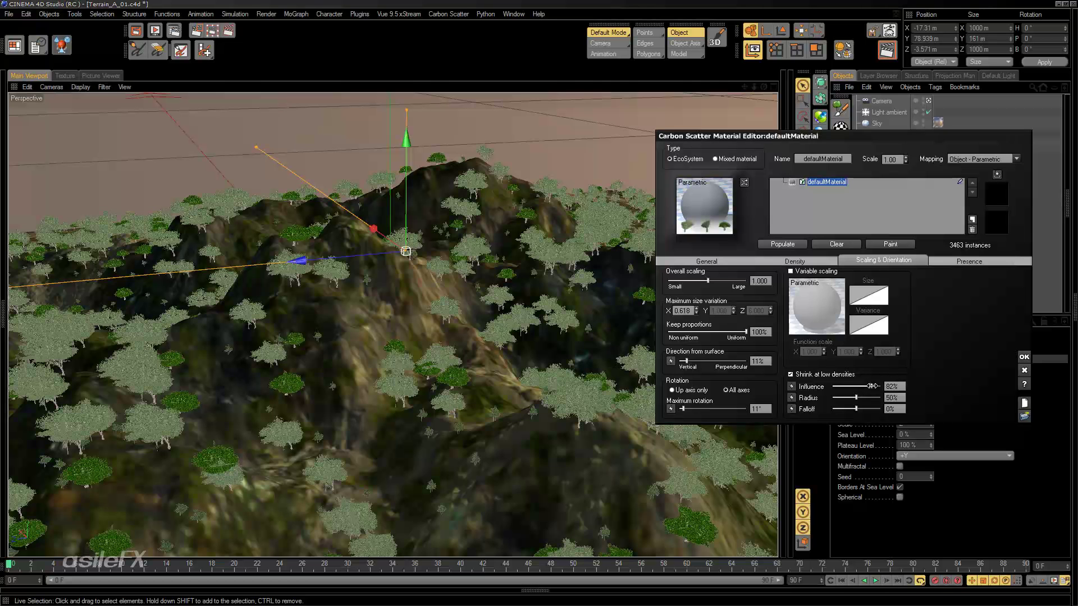
click(787, 244)
Step: Set the overall density of the trees to 19% and repopulate the landscape
click(763, 261)
drag(701, 283, 709, 283)
click(786, 244)
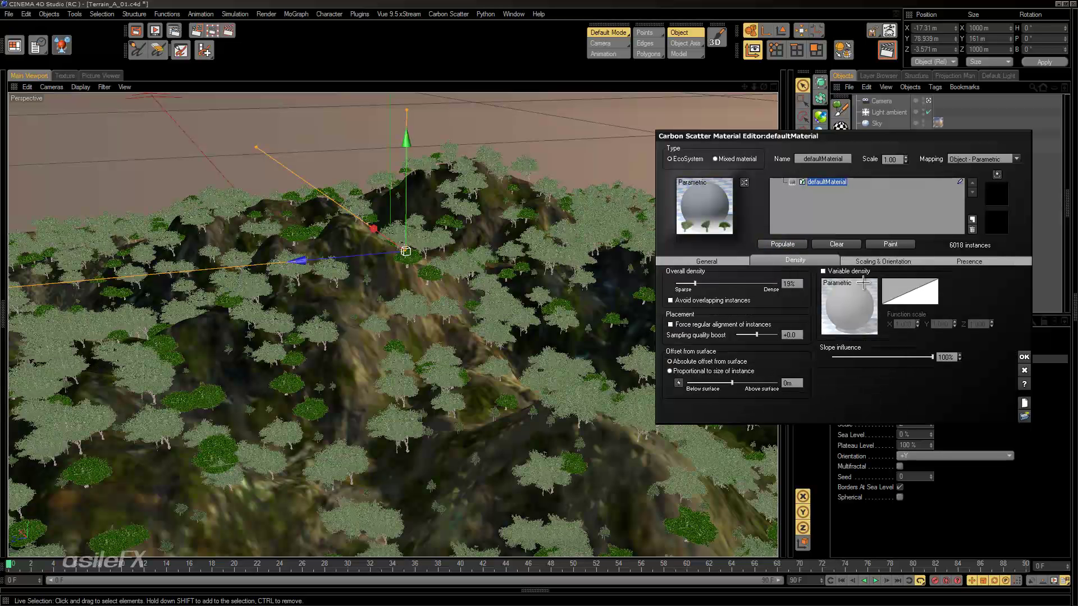
Step: Toggle shrinking at low densities off and back on, then set its influence to 47%, repopulating the landscape for comparison
click(849, 261)
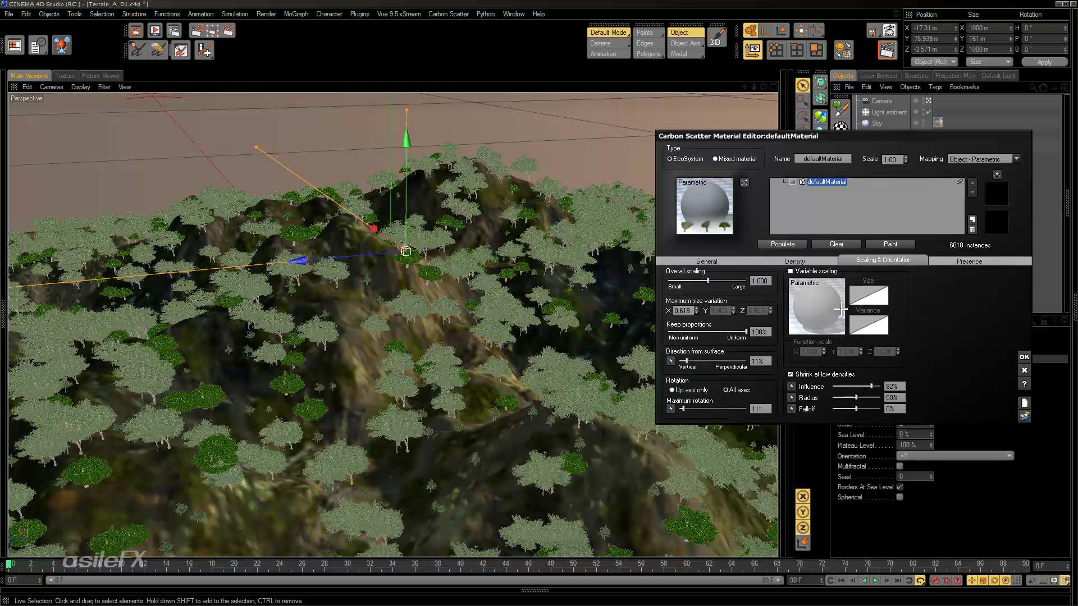
click(808, 373)
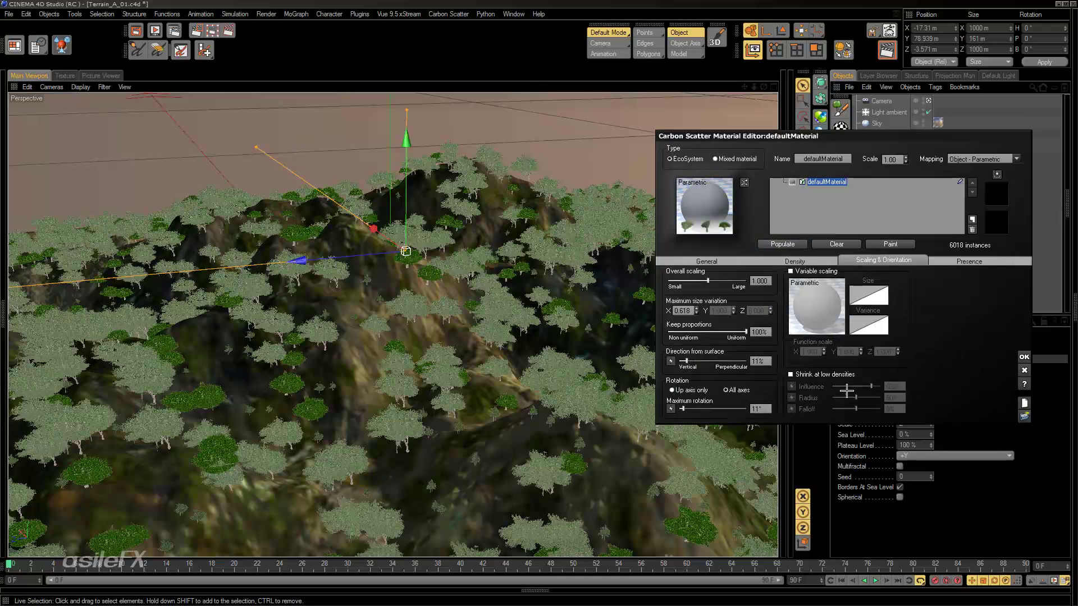
click(808, 375)
click(786, 244)
mouse_move(871, 386)
mouse_down()
mouse_move(892, 386)
mouse_move(855, 382)
mouse_up()
click(780, 244)
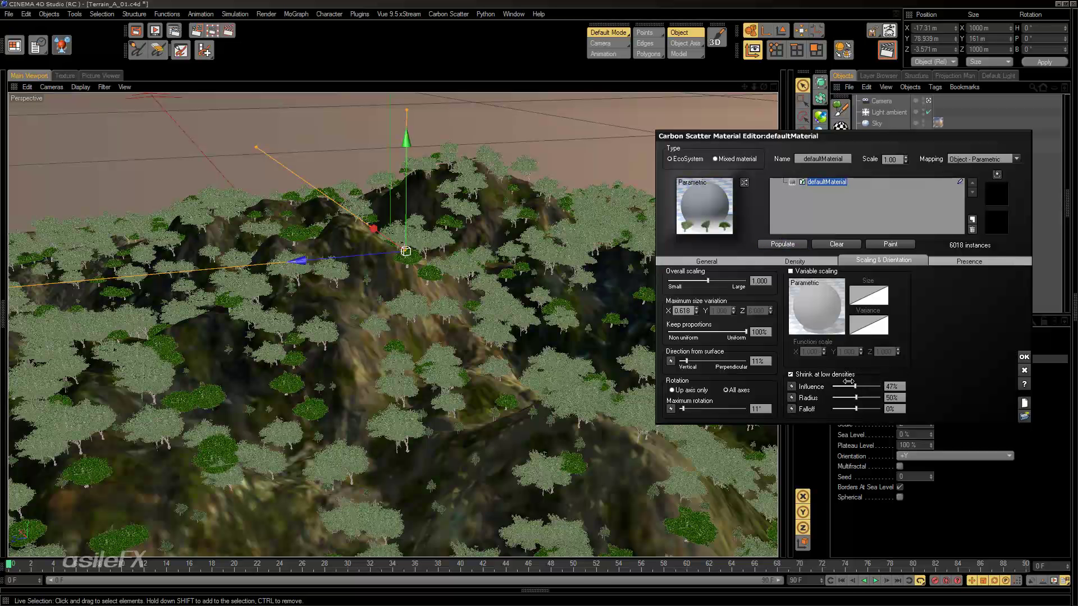
Step: Disable shrinking at low densities, repopulate the landscape and inspect the tree sizes up close
click(790, 375)
click(800, 244)
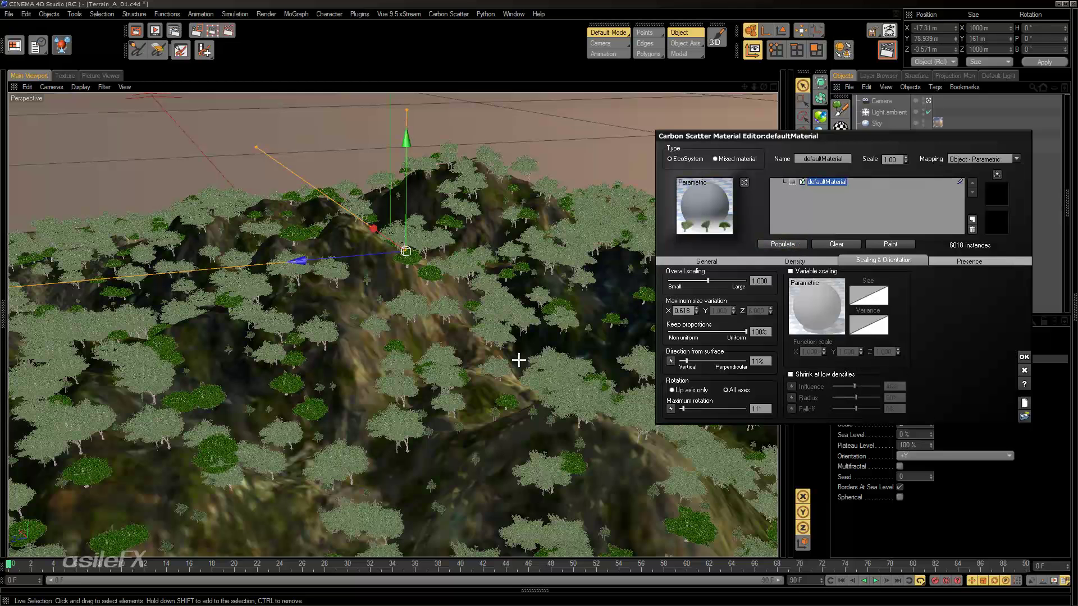
scroll(530, 319, up, 5)
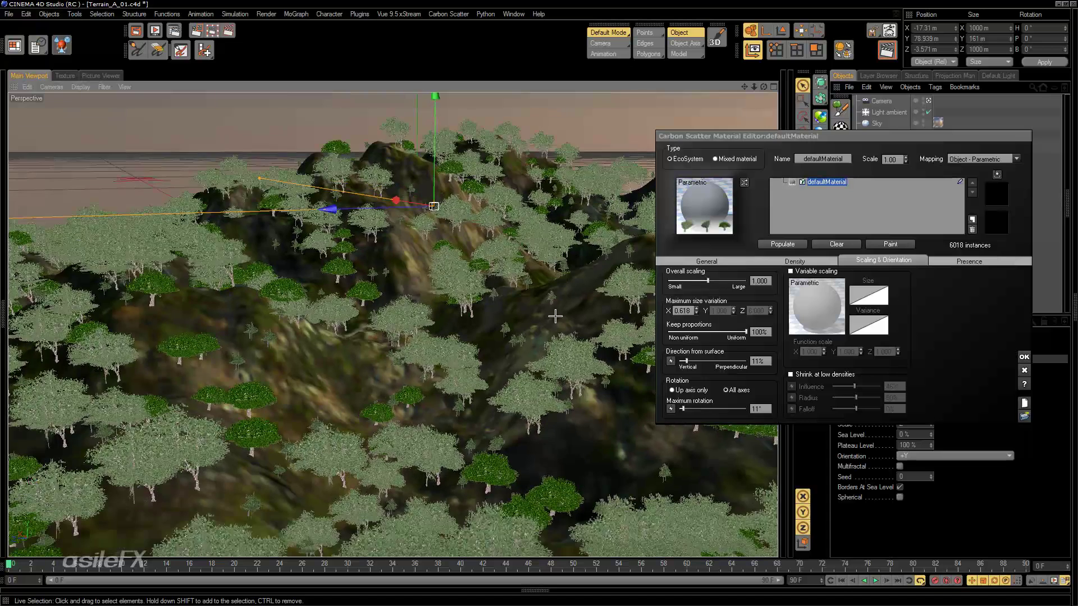
alt+drag(555, 317, 552, 307)
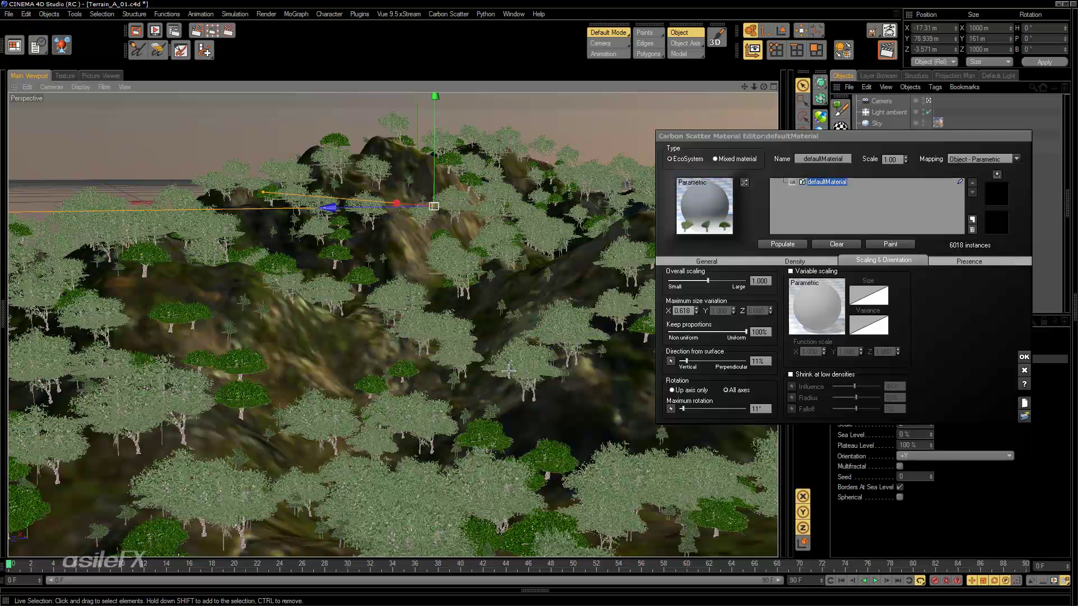
Step: Reduce the overall density of the trees to 8% and repopulate the landscape
click(795, 261)
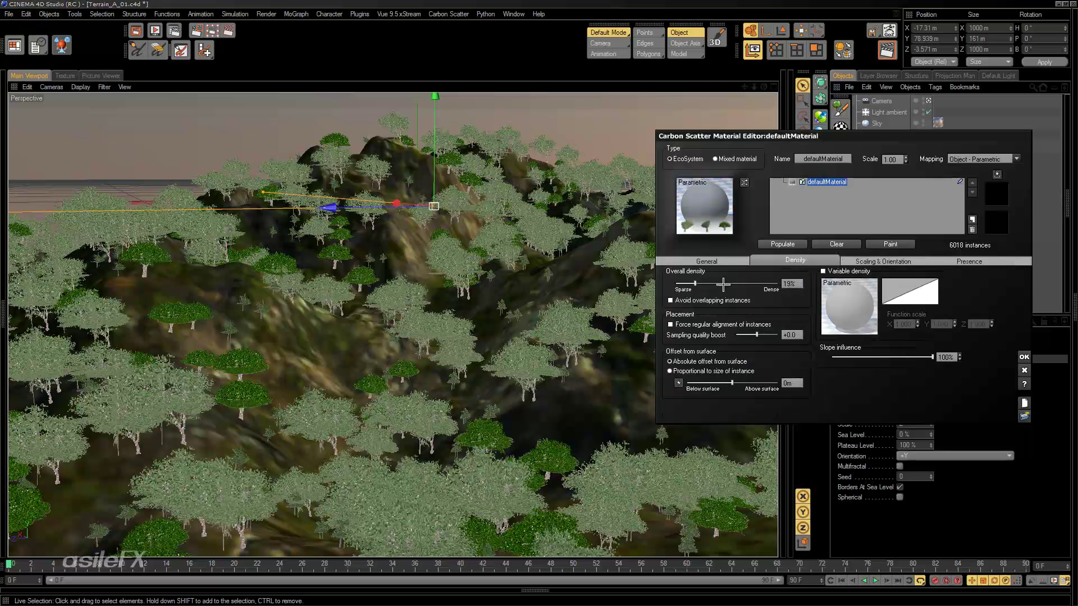
drag(715, 283, 712, 284)
click(781, 244)
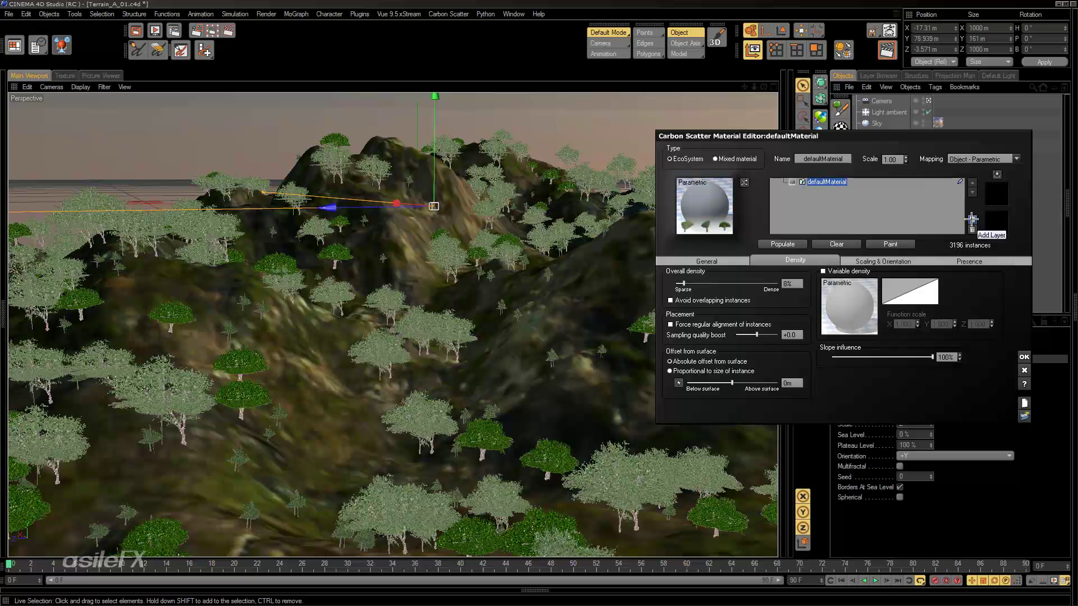
Step: Add a new layer to the EcoSystem material and add the Yellow Maple Tree to its population
click(973, 218)
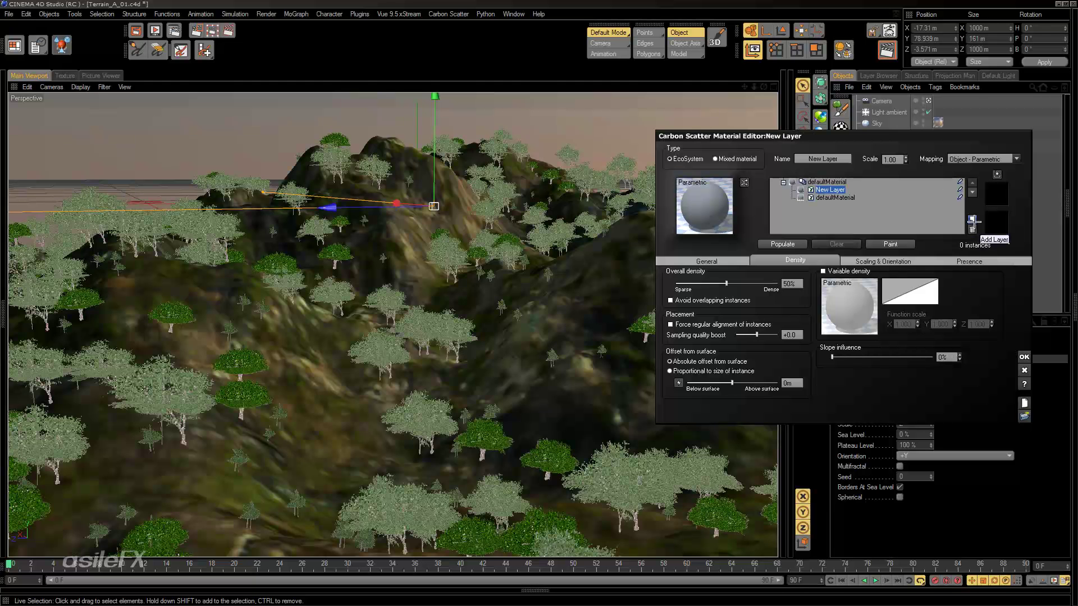
click(697, 258)
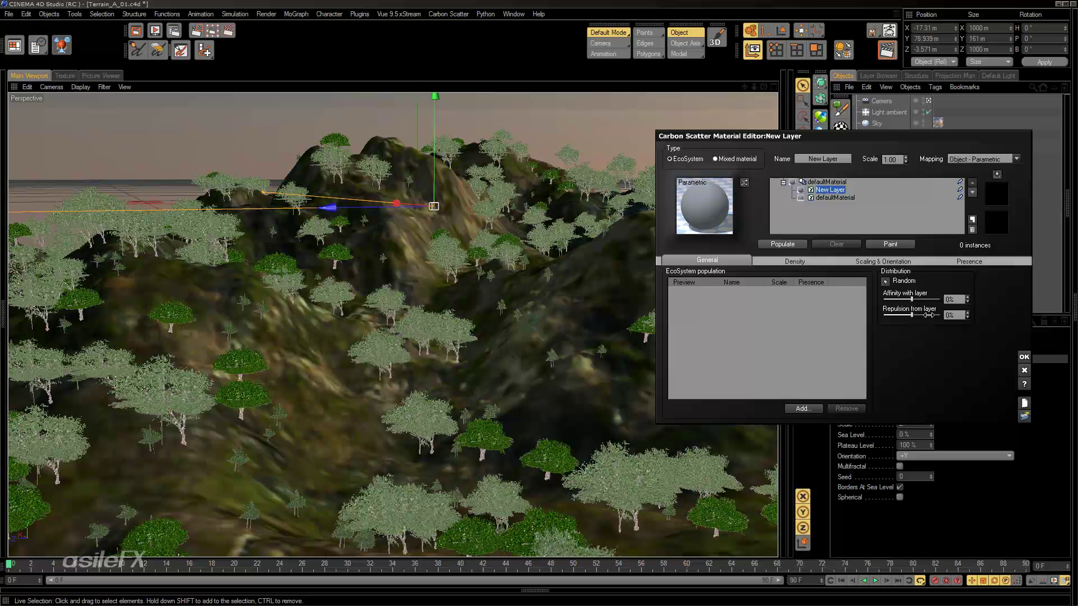
click(803, 408)
click(821, 415)
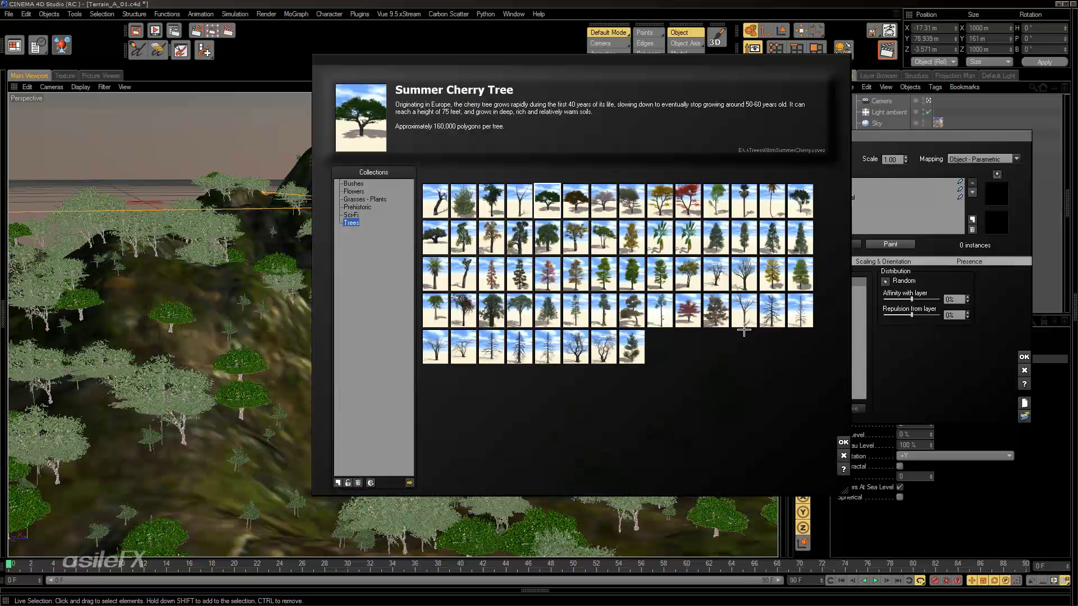
click(657, 203)
click(843, 442)
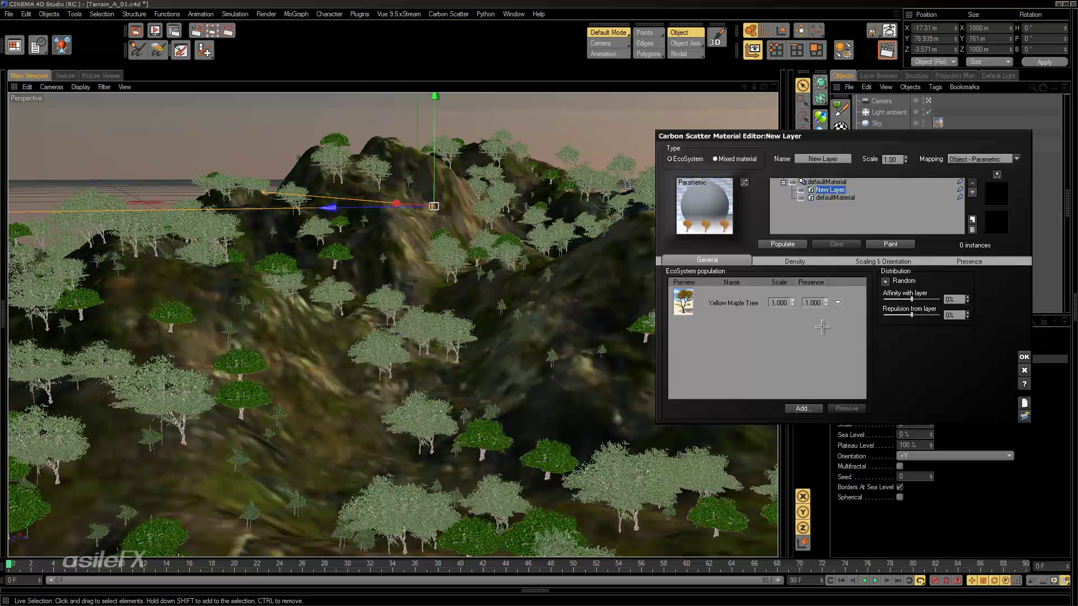
Step: Set the Yellow Maple Tree's scale to .1 and populate the new layer
click(791, 262)
click(719, 261)
double_click(773, 303)
text(.1)
click(782, 244)
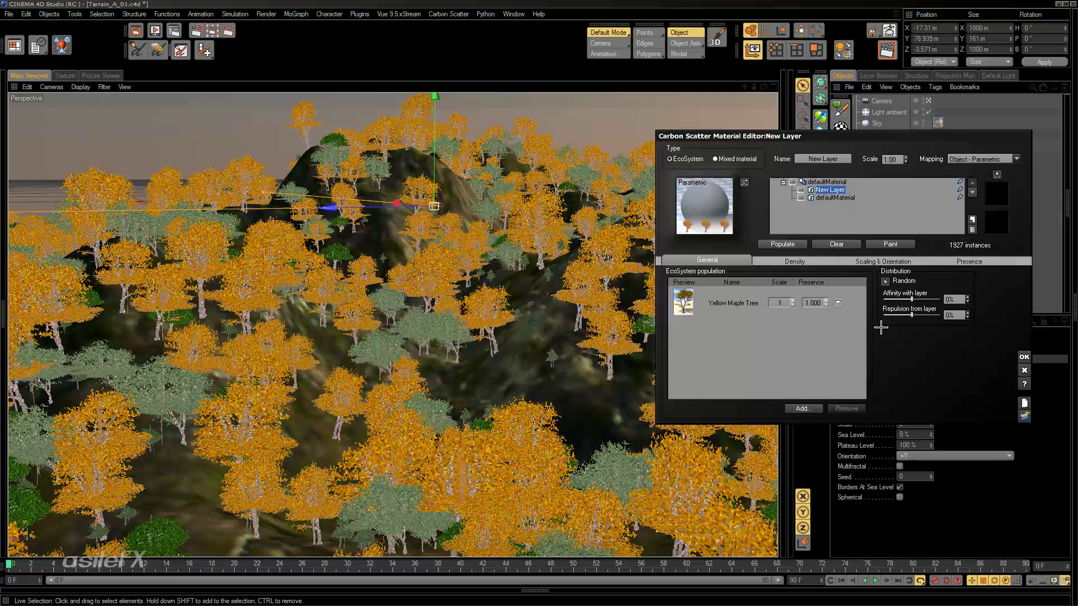
Step: Set the new layer's affinity with layer to 72% and the Yellow Maple Tree's scale to .05, repopulating after each change
drag(911, 299, 934, 298)
click(799, 245)
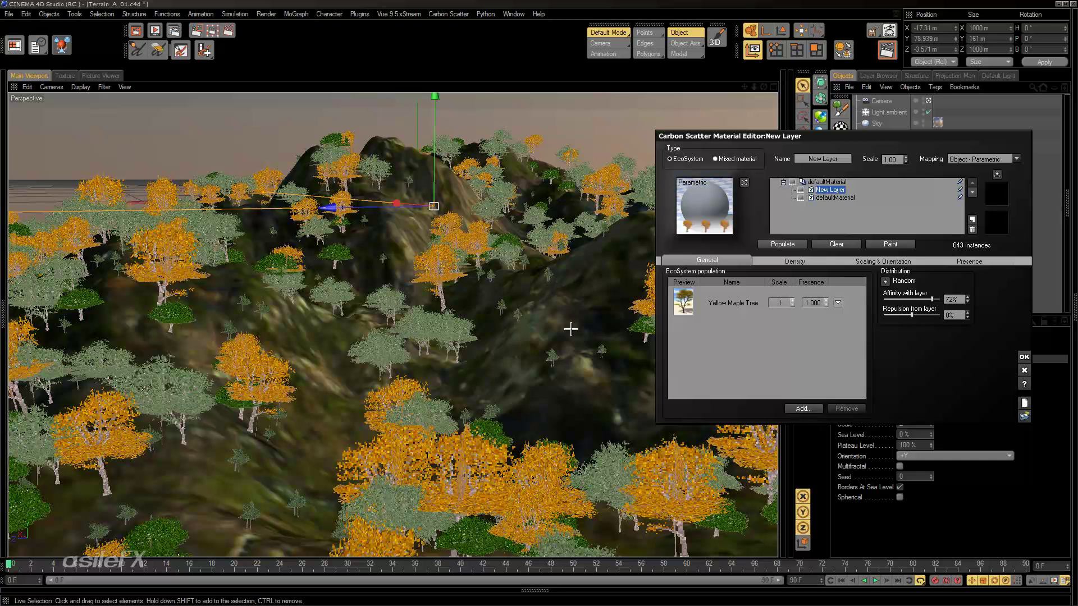
double_click(779, 302)
click(804, 245)
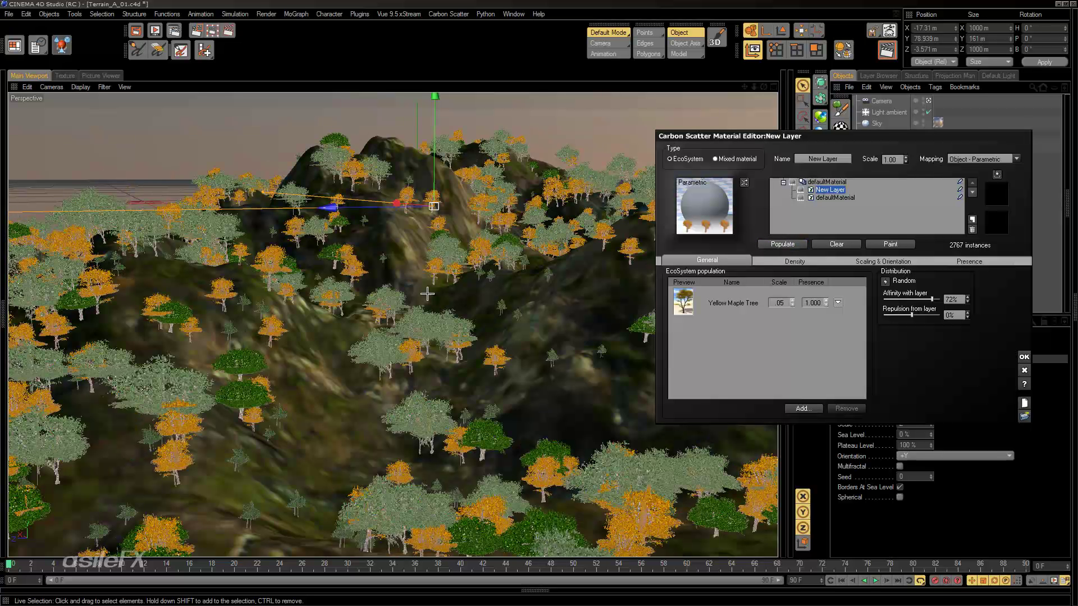
Step: Try an affinity with layer of -56% on the new layer, repopulate, and reset the affinity to 0%
drag(941, 298, 896, 299)
click(792, 243)
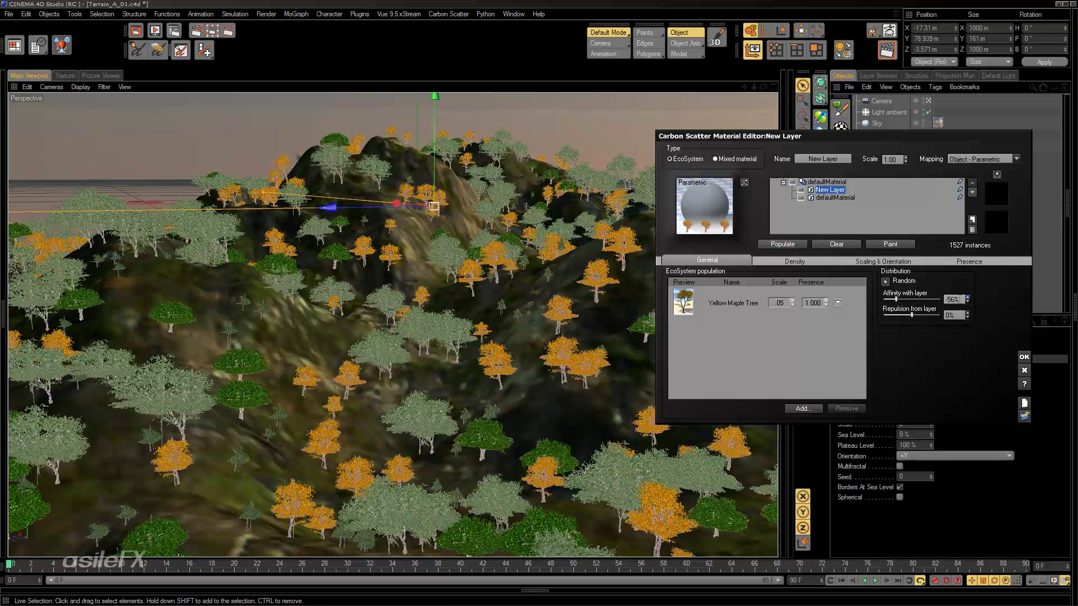
double_click(954, 299)
text(0)
key(Return)
Step: Try repulsion from layer values of 58%, -58% and -70% on the new layer, repopulating after each
drag(911, 315, 928, 315)
click(797, 245)
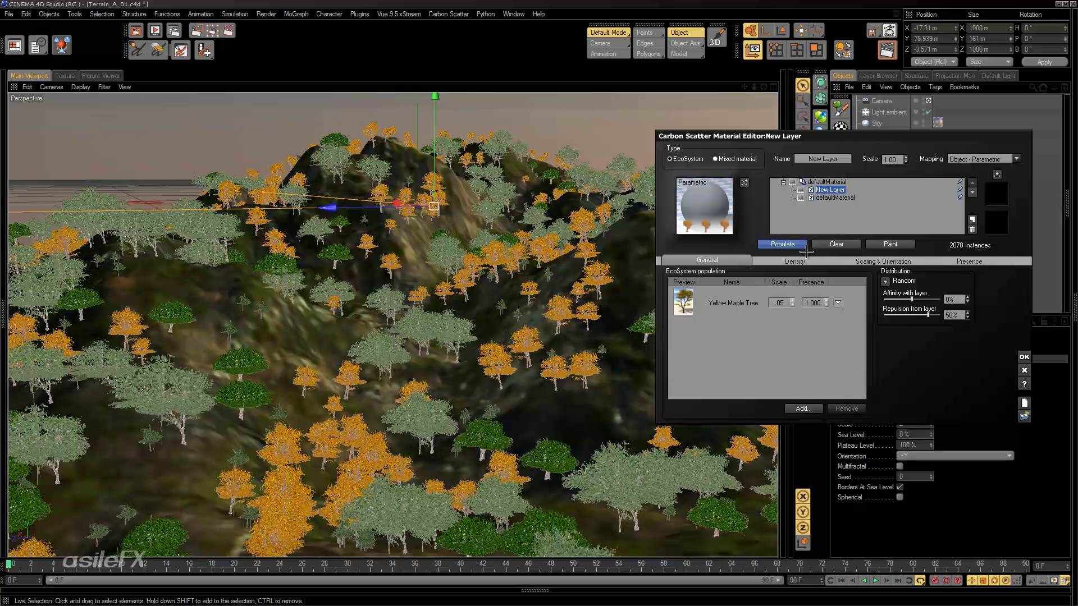
drag(882, 315, 895, 315)
click(792, 245)
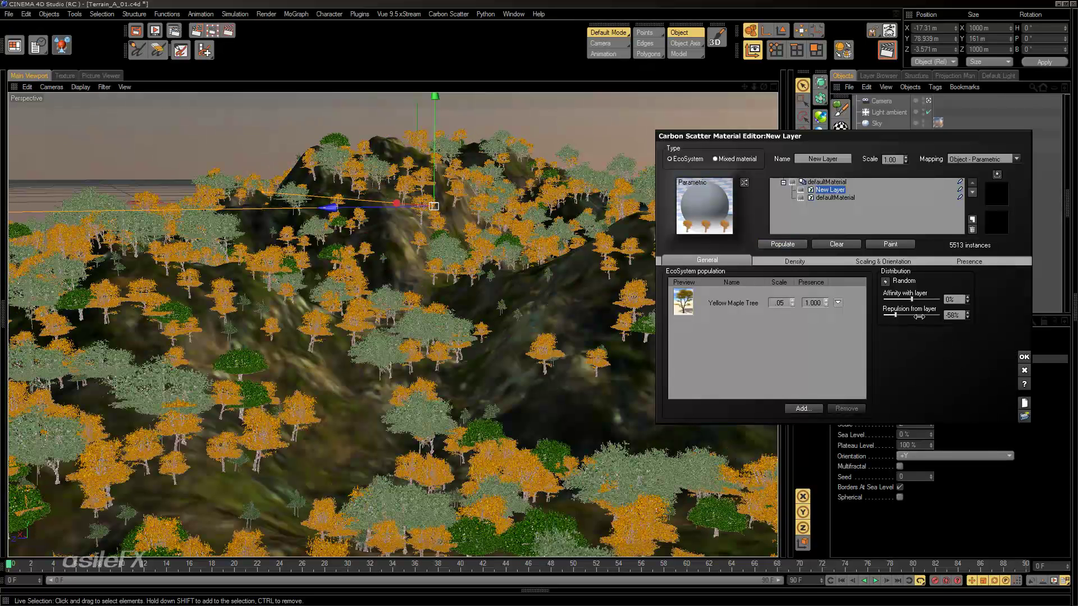
click(784, 245)
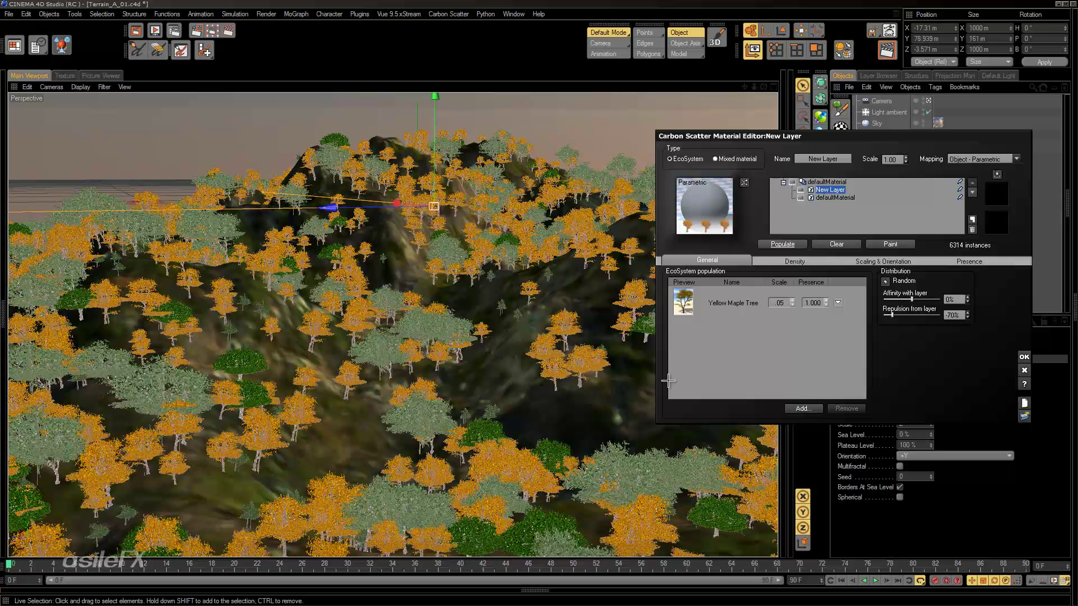
Step: Reset the repulsion from layer to 0%, raise the affinity with layer to 74% and repopulate the new layer
click(954, 315)
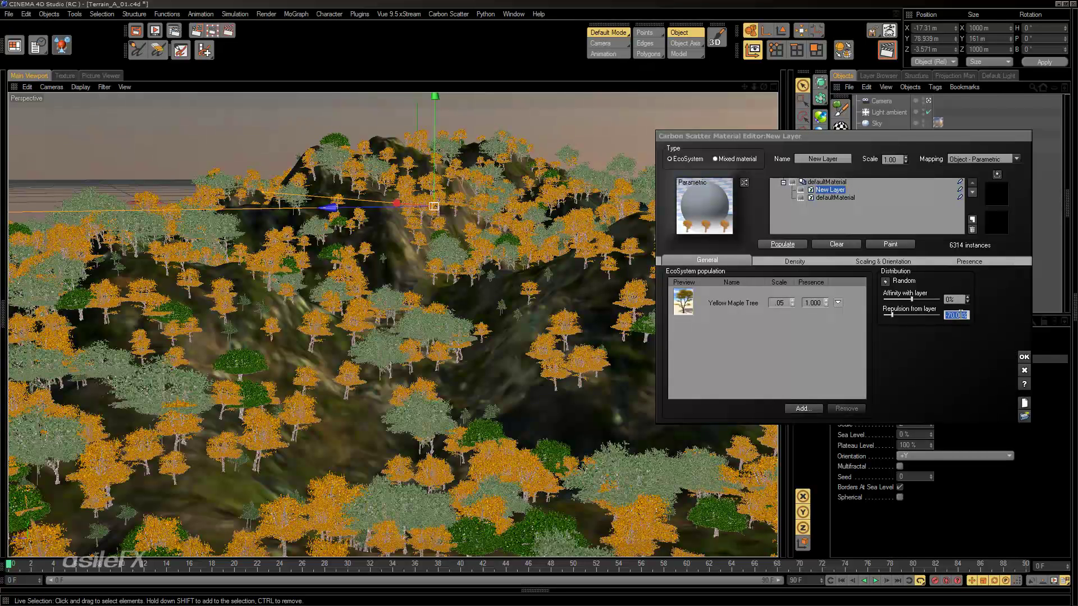
text(0)
key(Return)
drag(910, 298, 933, 299)
click(798, 246)
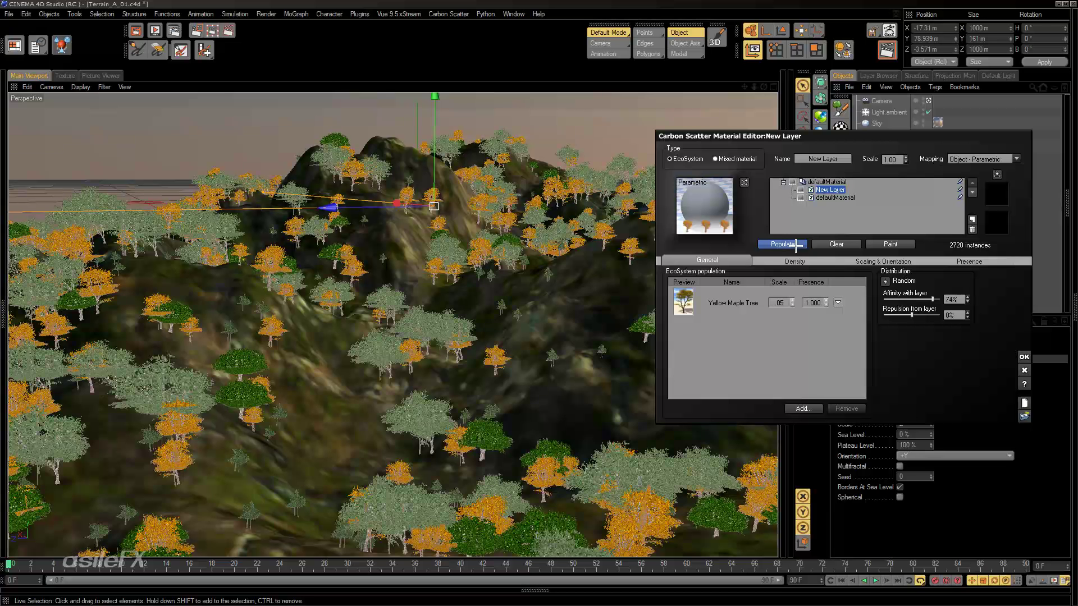
Step: Try affinity with layer values of 100% and 22% on the new layer, repopulating after each
drag(932, 299, 940, 299)
click(795, 246)
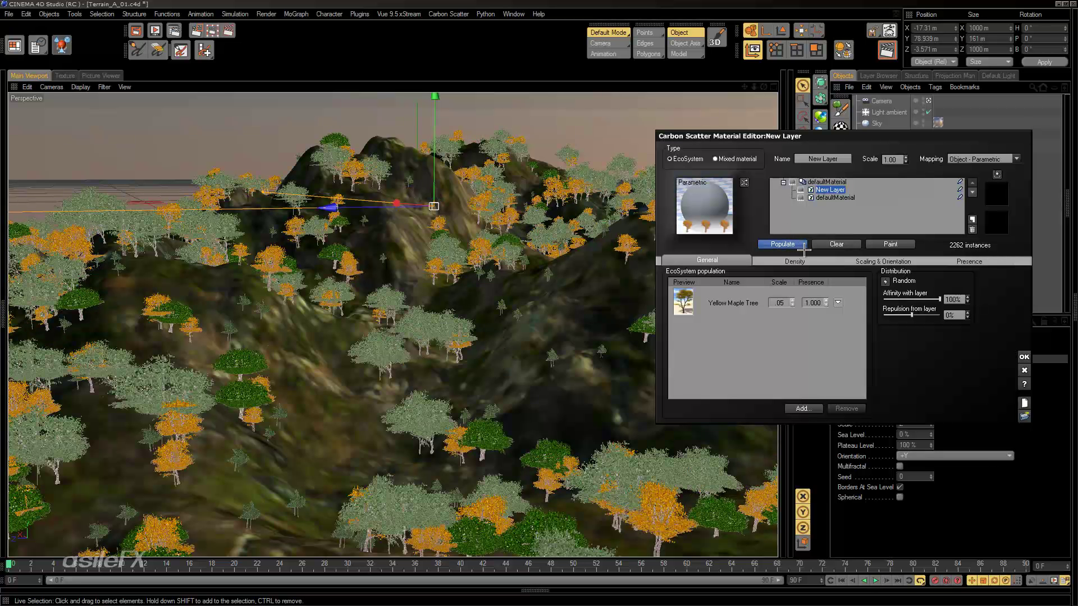
mouse_move(939, 299)
mouse_down()
mouse_move(906, 298)
mouse_move(918, 298)
mouse_up()
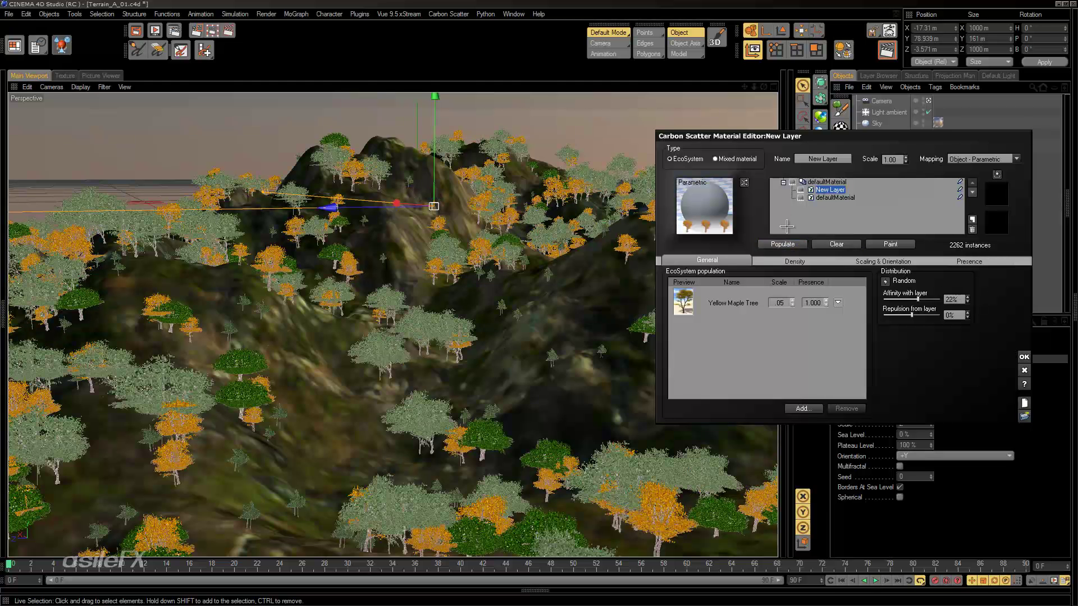
click(782, 243)
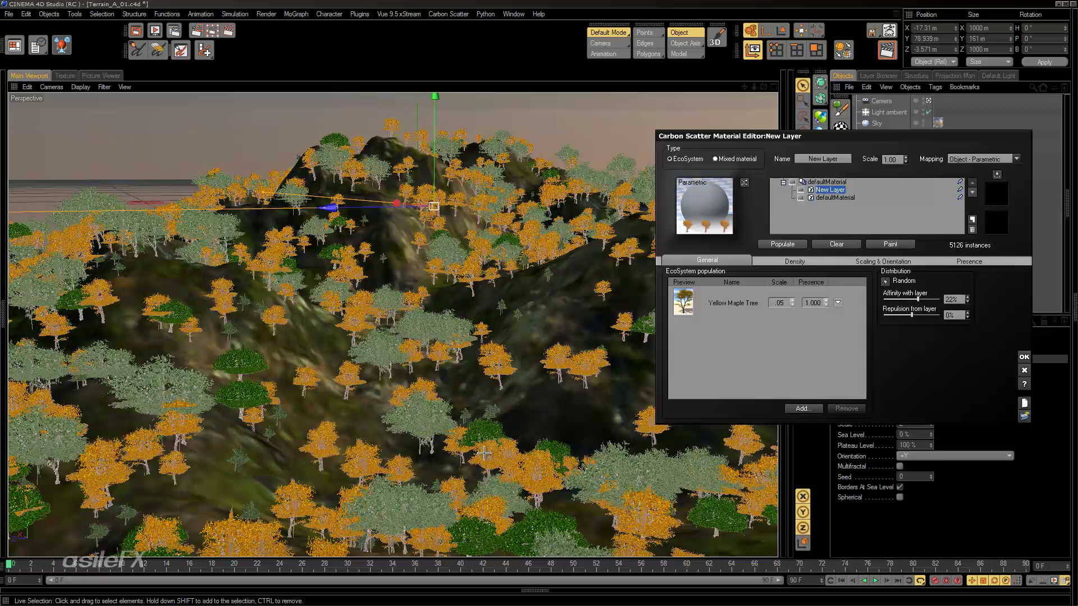
Step: Reset the new layer's affinity with layer to 0% and set its repulsion from layer to 52%, repopulating after each change
double_click(953, 300)
text(0)
key(Return)
click(797, 247)
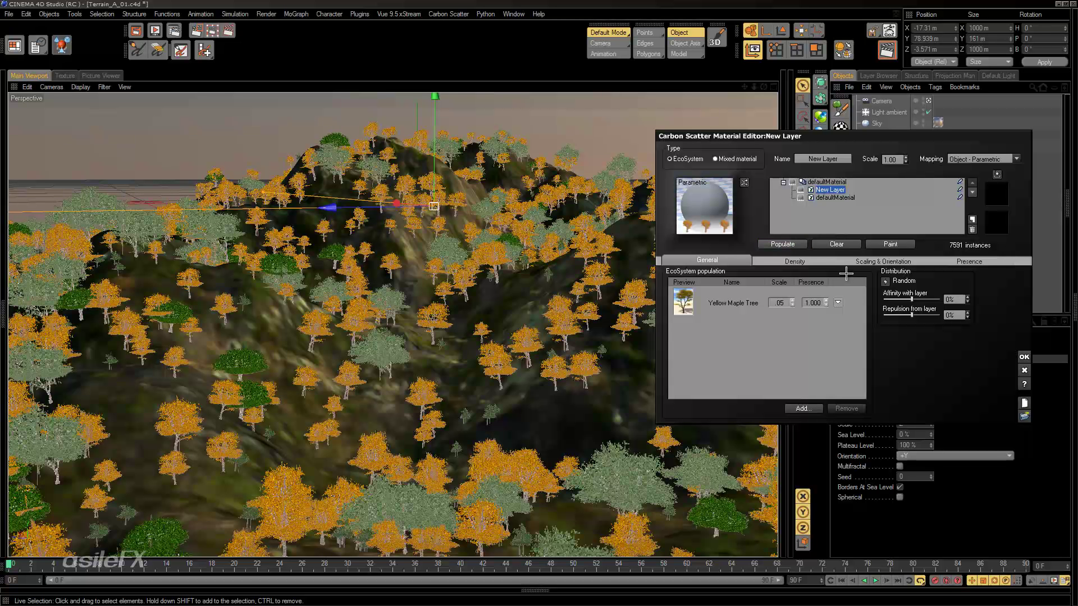
mouse_move(911, 314)
mouse_down()
mouse_move(935, 318)
mouse_move(905, 315)
mouse_move(926, 315)
mouse_up()
click(782, 245)
click(771, 244)
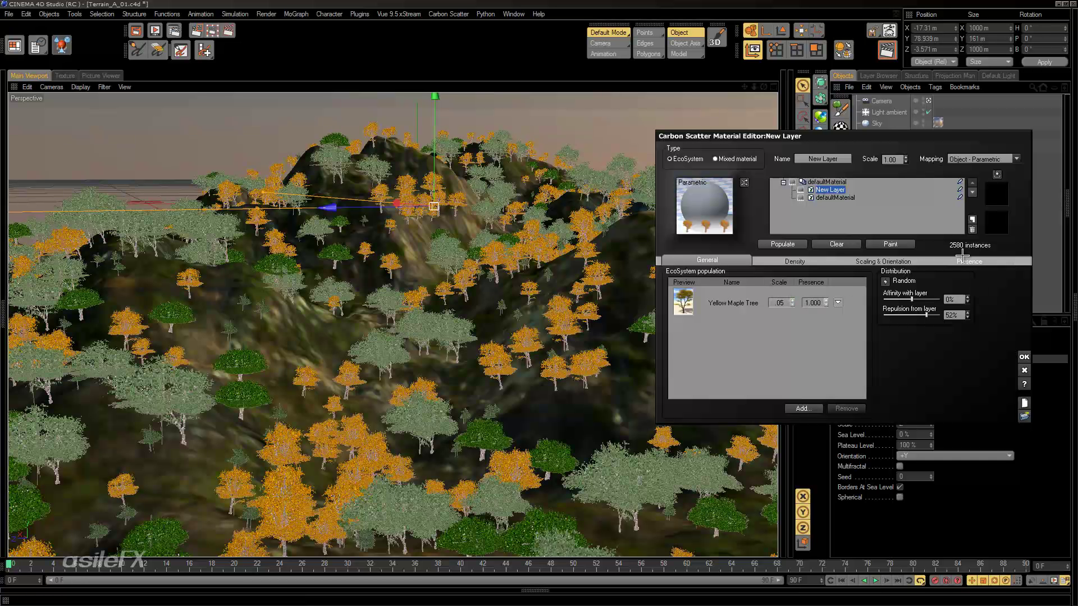
Step: Create another EcoSystem layer and add the 00sCarex plant from the Grasses - Plants collection to it
click(972, 219)
click(804, 409)
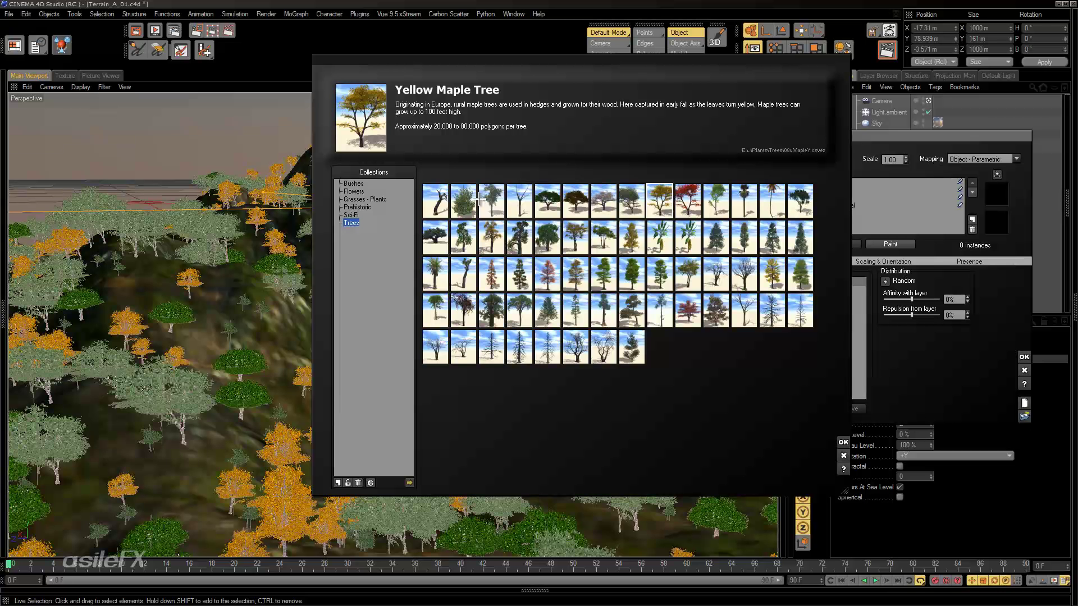
click(377, 199)
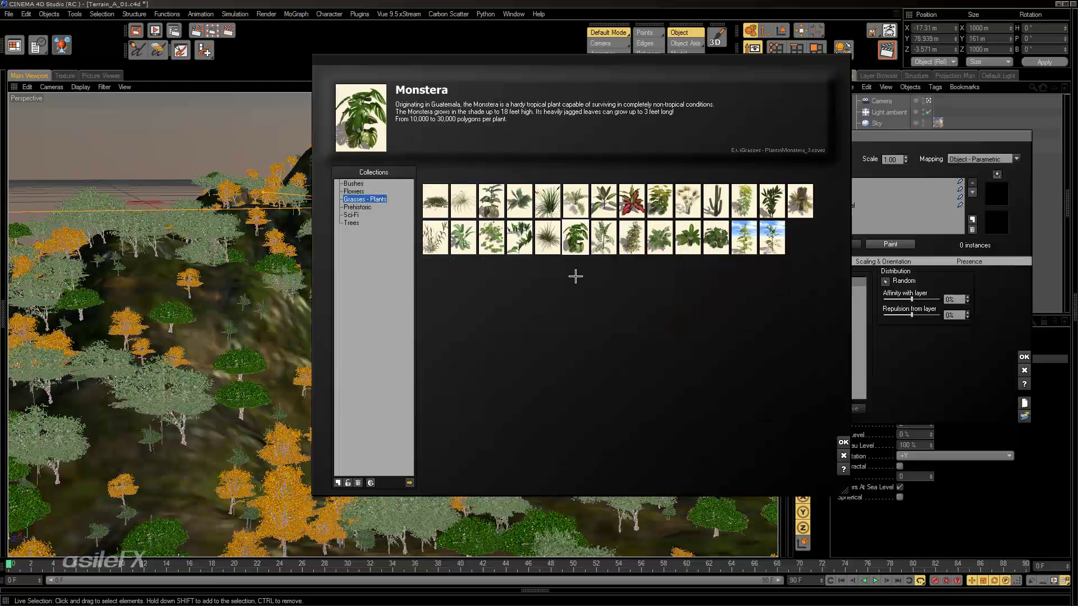
click(463, 199)
click(842, 441)
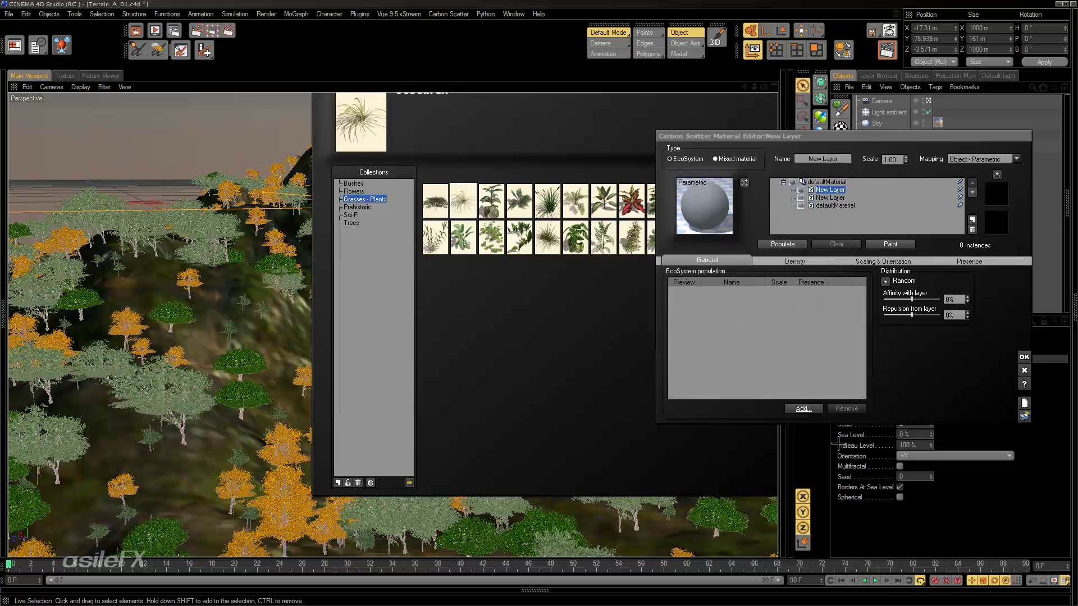
Step: Add the 03gAralia plant to the same layer, then populate it with an affinity with layer of 52%
click(802, 408)
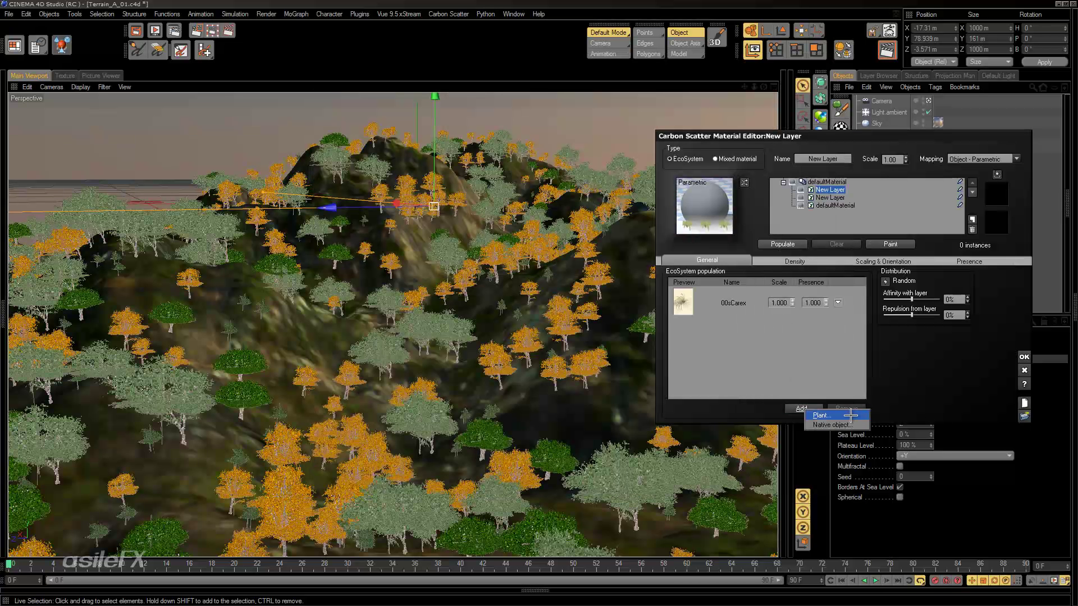
click(850, 415)
click(659, 200)
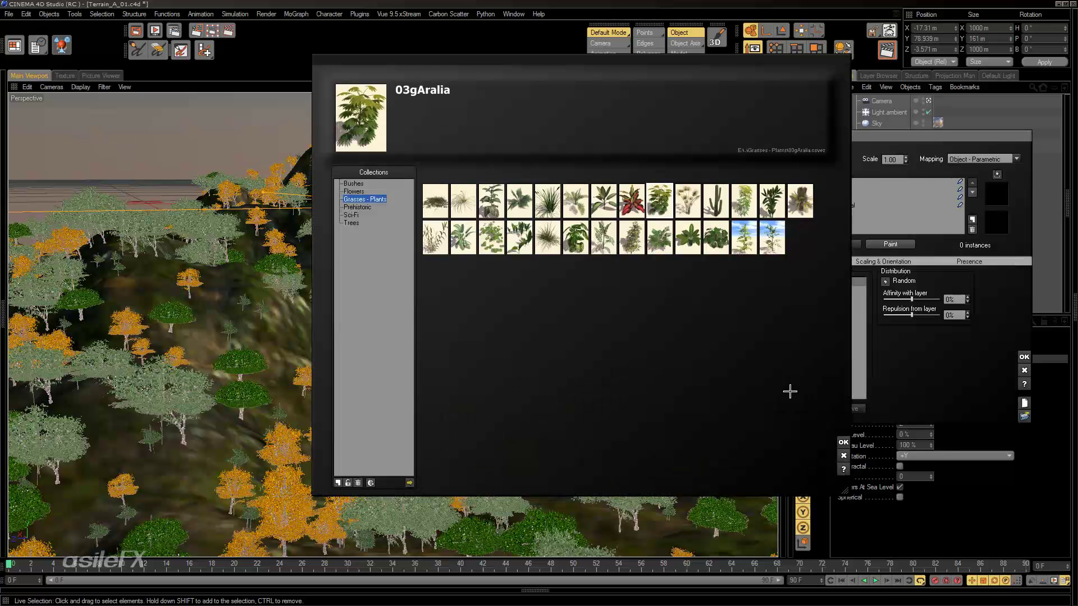
click(832, 443)
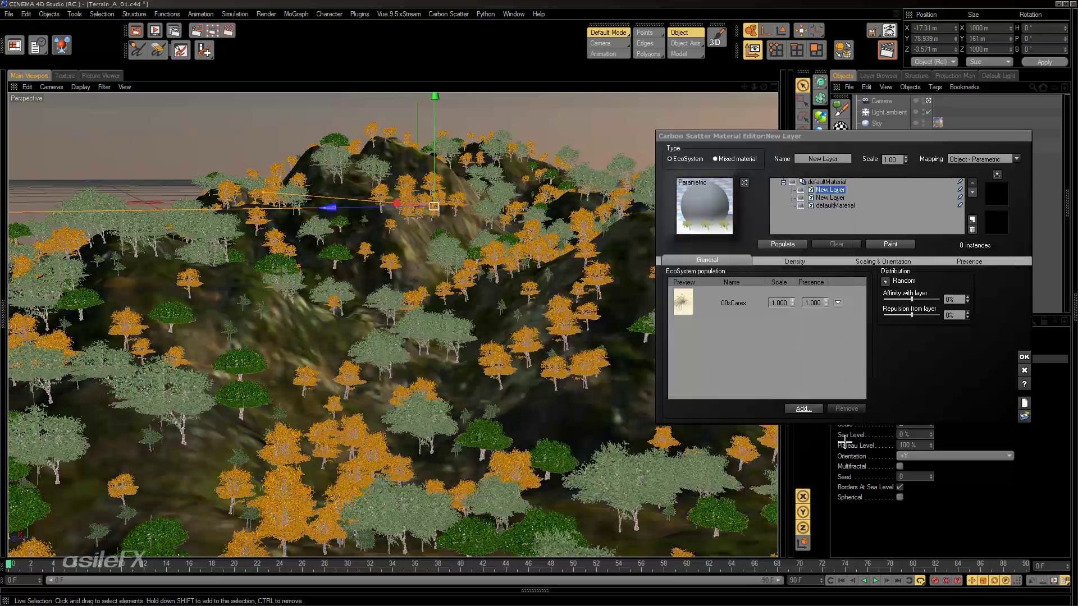
drag(911, 299, 927, 299)
click(805, 245)
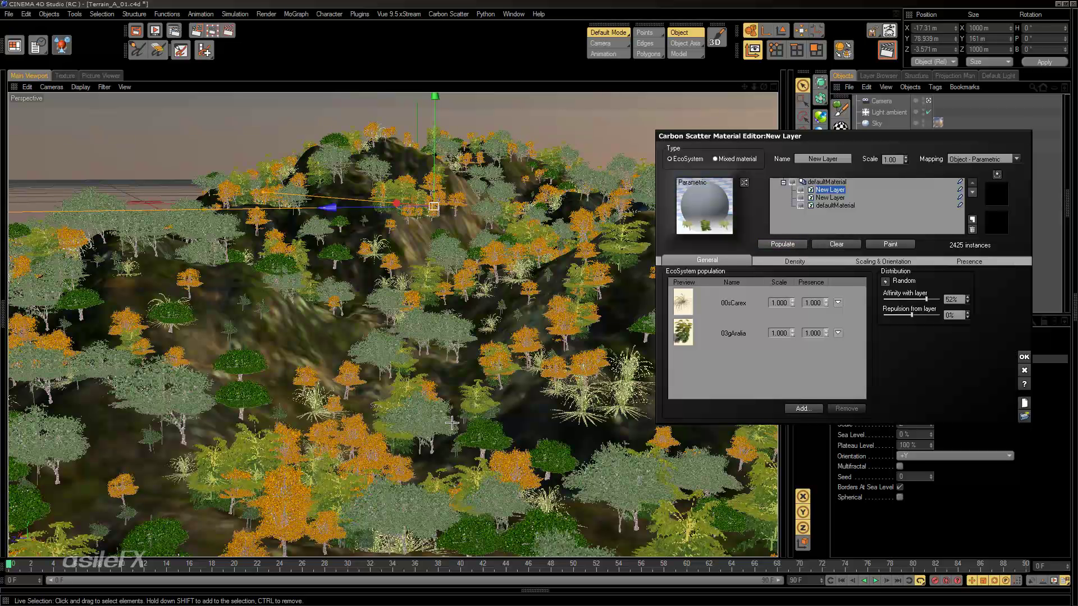
Step: Set the scale of both 00sCarex and 03gAralia to .1 and repopulate the layer
click(781, 303)
text(.1)
click(780, 333)
text(.1)
click(786, 244)
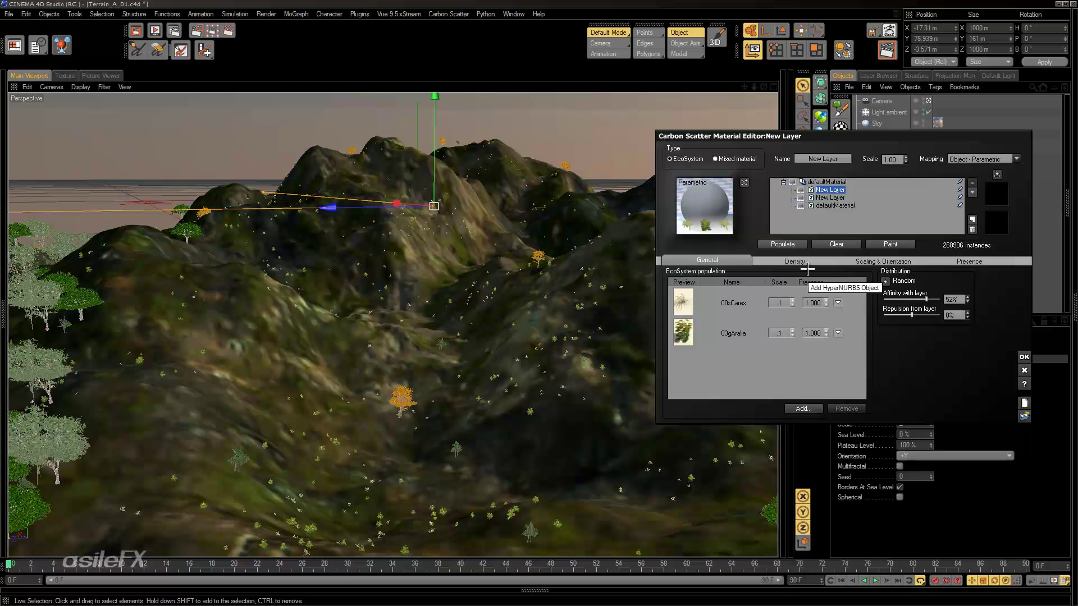
Step: Lower the plant layer's overall density to 1% and repopulate it
click(794, 262)
drag(726, 283, 689, 284)
click(779, 246)
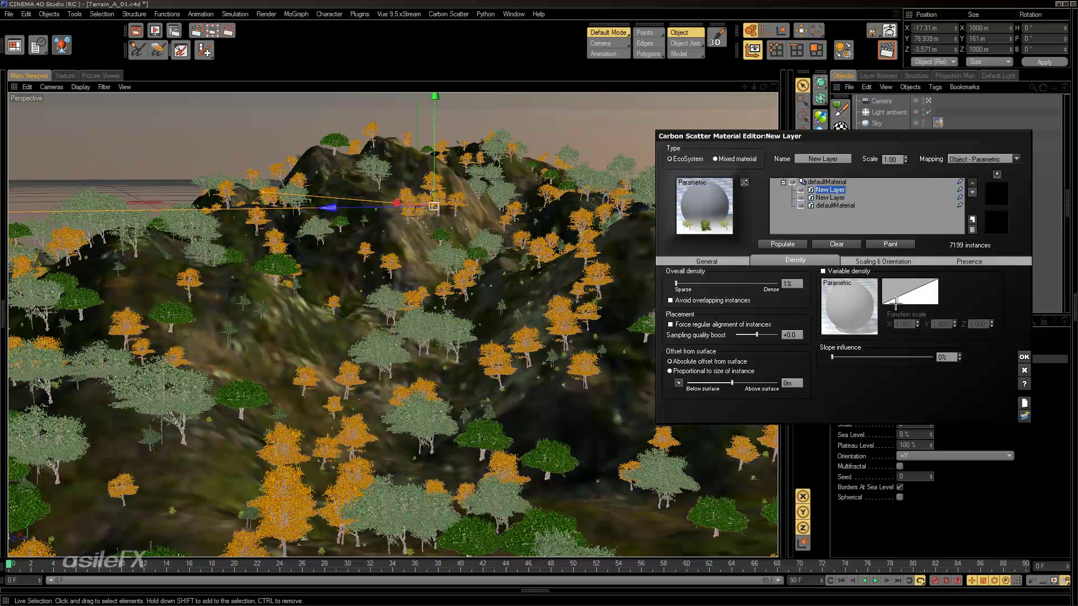
Step: Delete both added layers so only the defaultMaterial EcoSystem remains
click(704, 261)
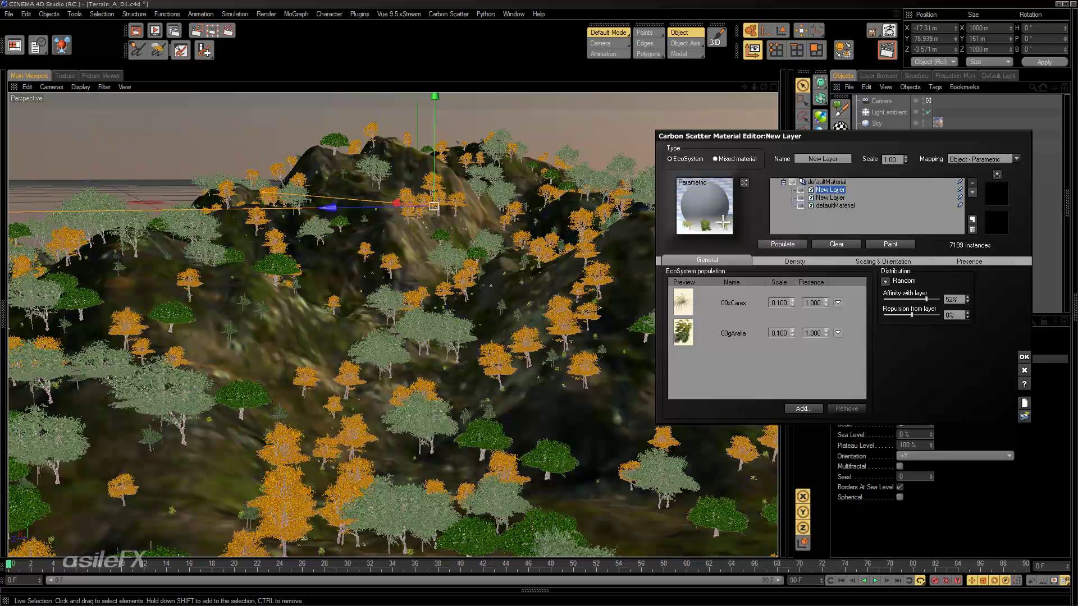
click(972, 229)
click(972, 230)
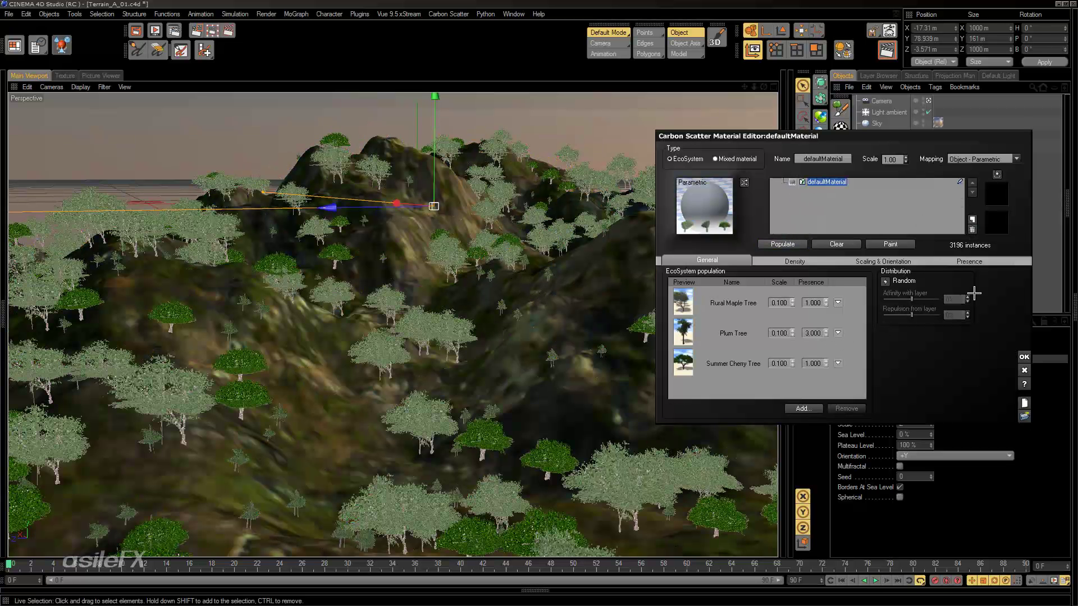
Step: Try the Absolute range of altitudes in the presence settings of defaultMaterial and repopulate the landscape
click(974, 259)
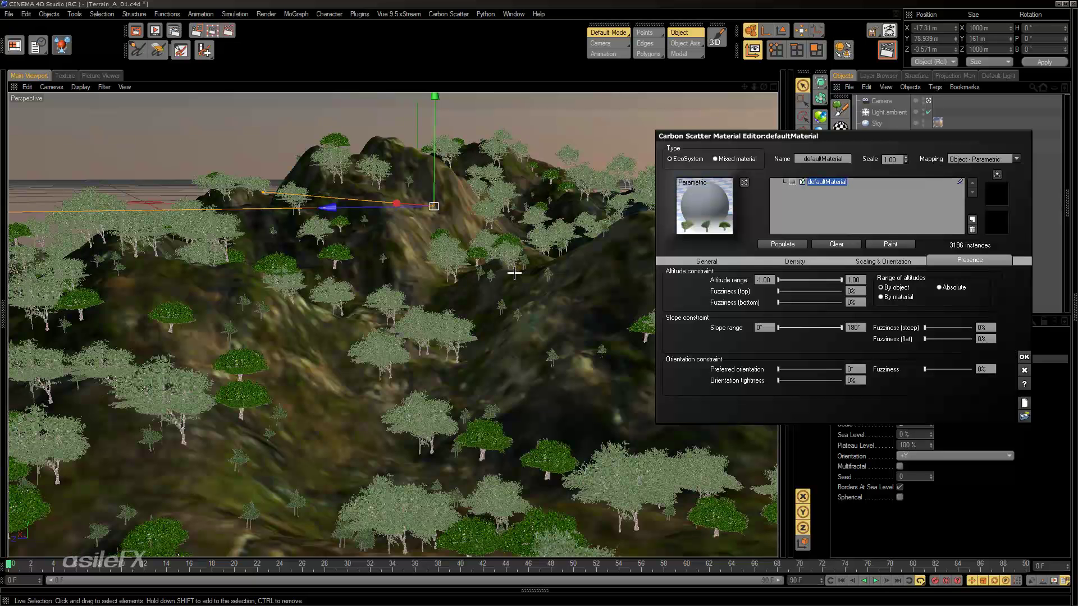
alt+drag(560, 299, 648, 350)
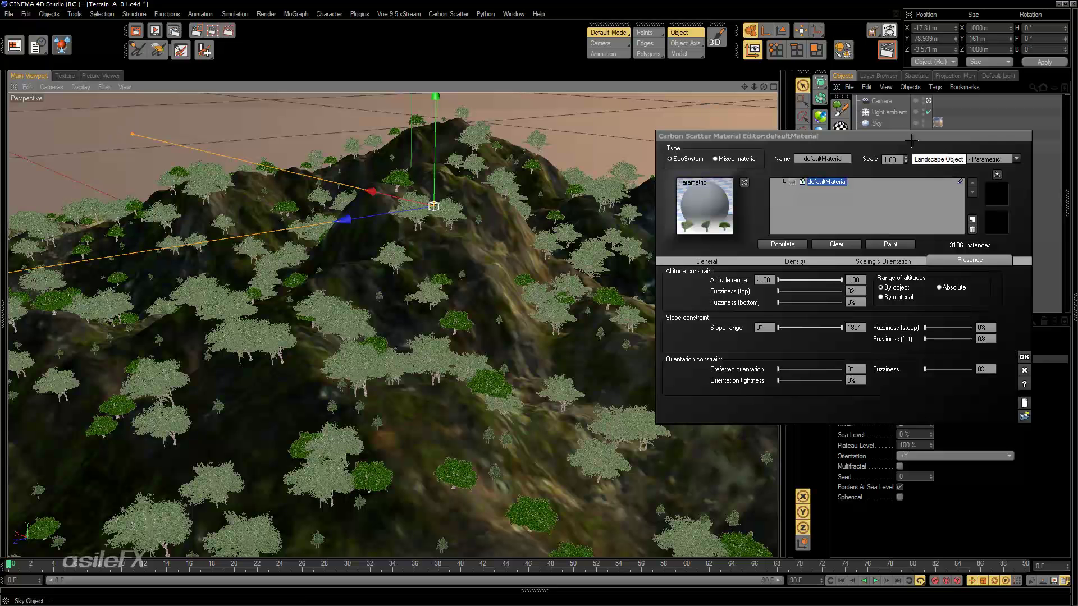
drag(911, 139, 650, 81)
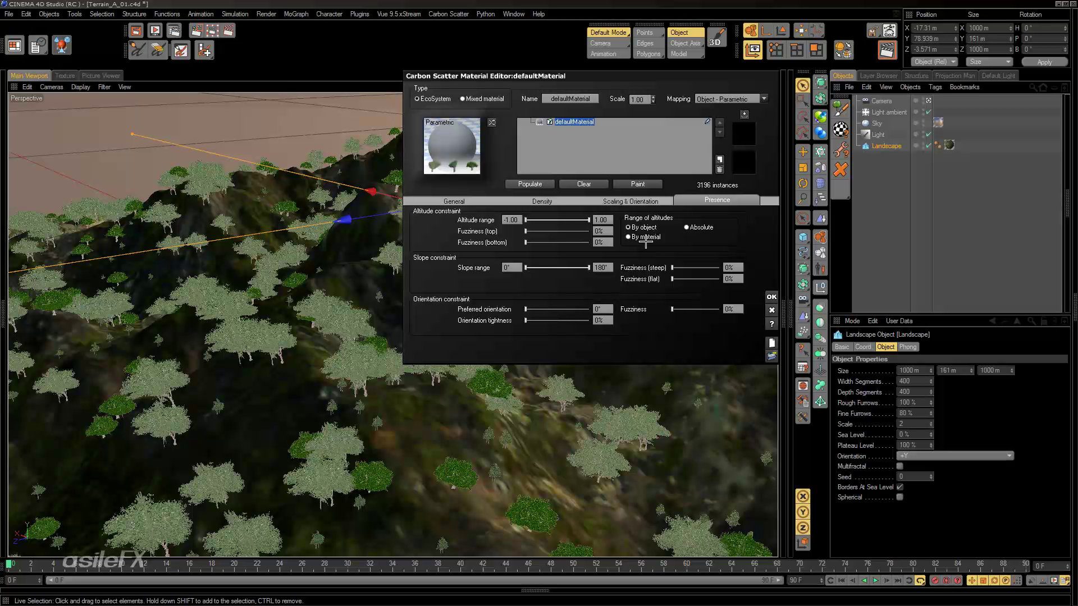
click(563, 180)
drag(674, 76, 902, 75)
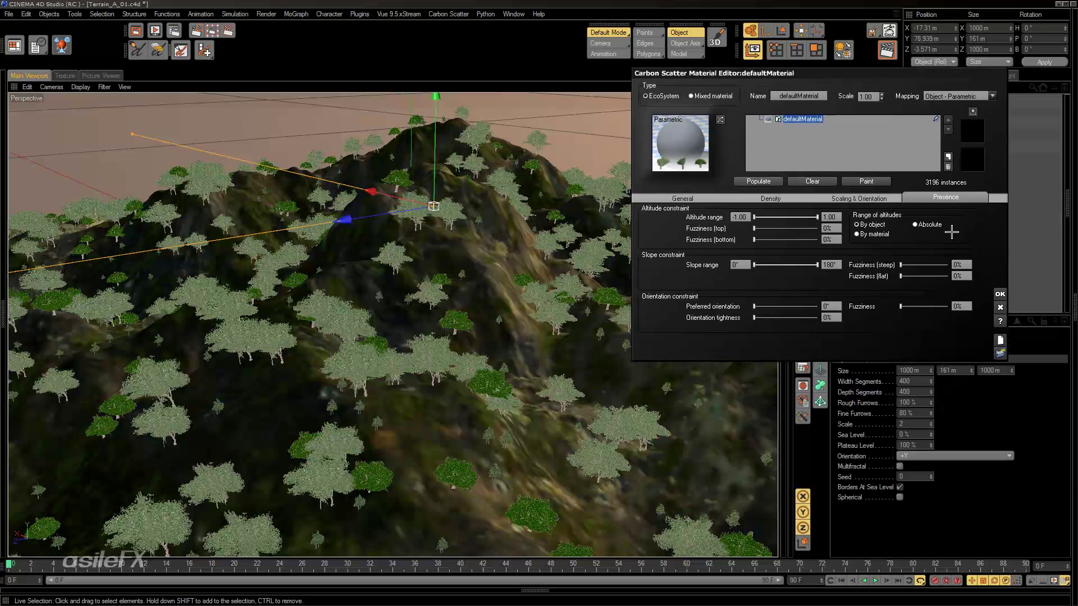
click(936, 224)
click(753, 181)
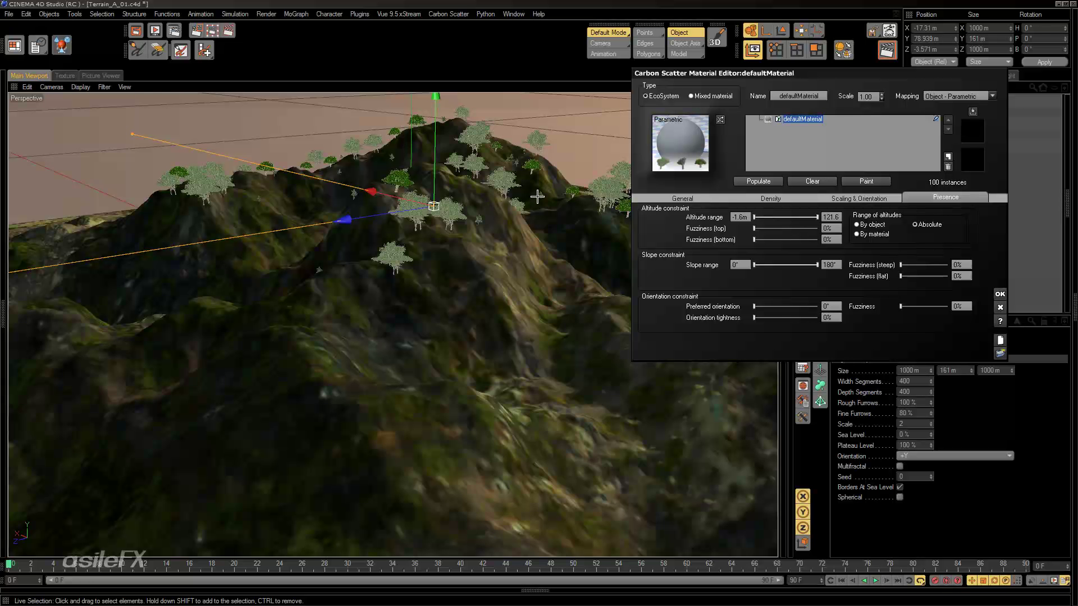
Step: Try a minimum altitude of -50 m for the absolute altitude range and repopulate the landscape
alt+drag(531, 202, 539, 233)
scroll(445, 311, down, 5)
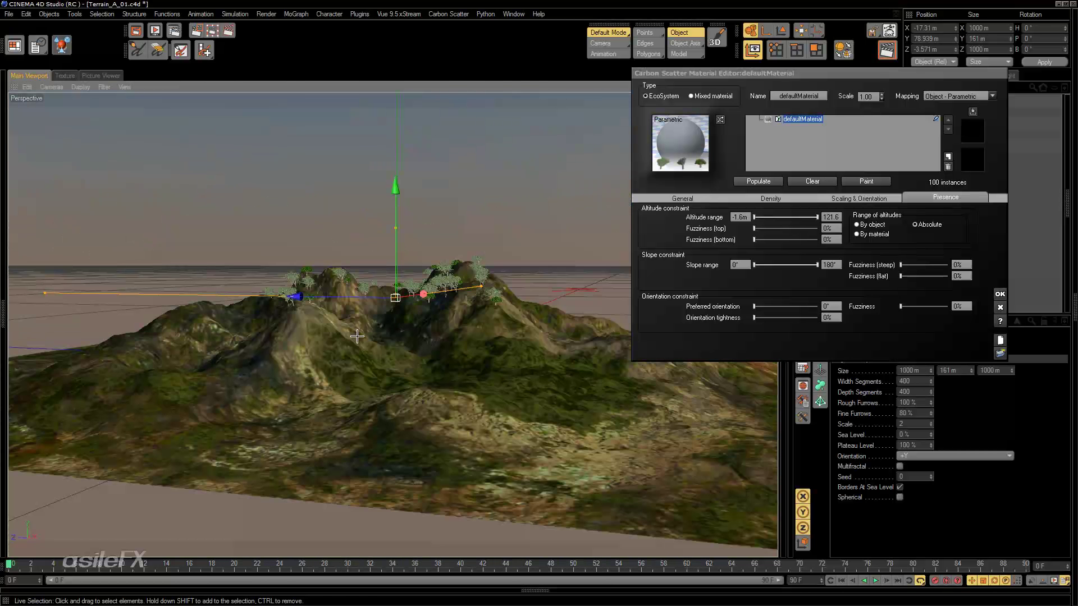
scroll(357, 336, up, 5)
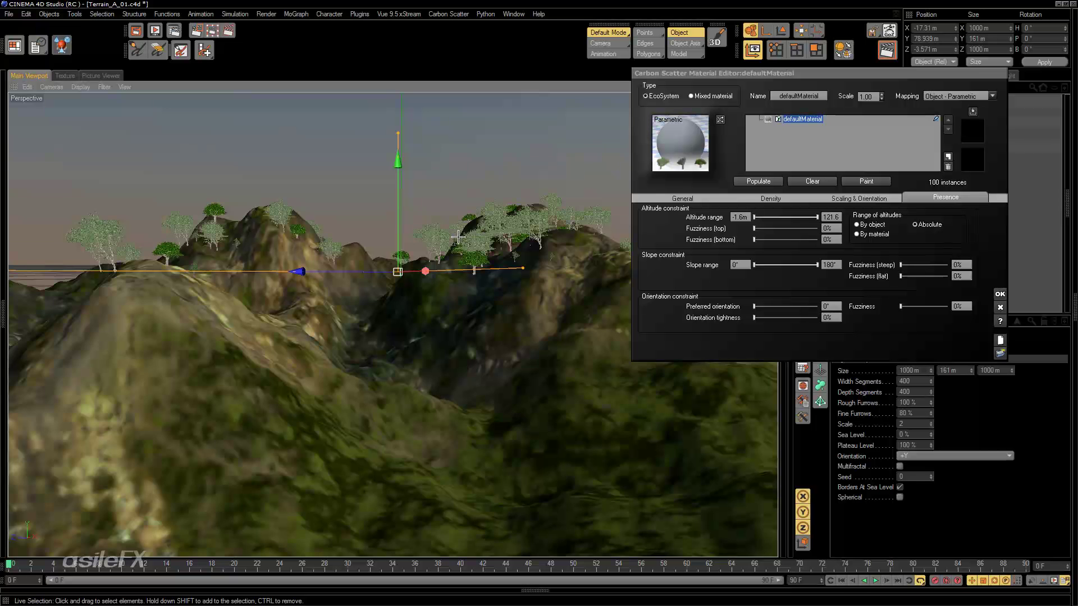
alt+drag(453, 238, 499, 285)
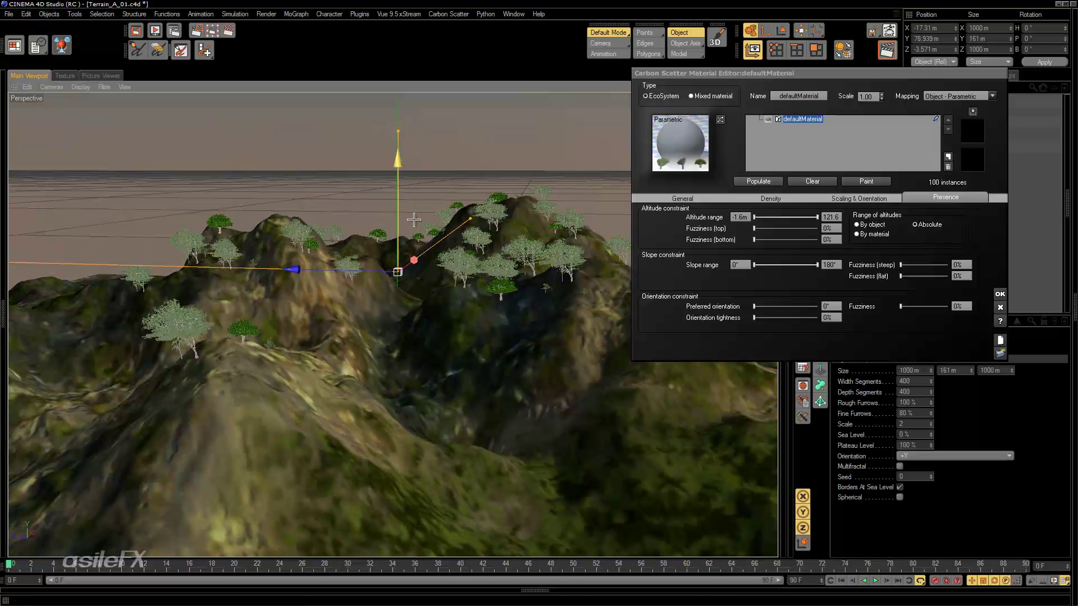
alt+drag(420, 248, 496, 212)
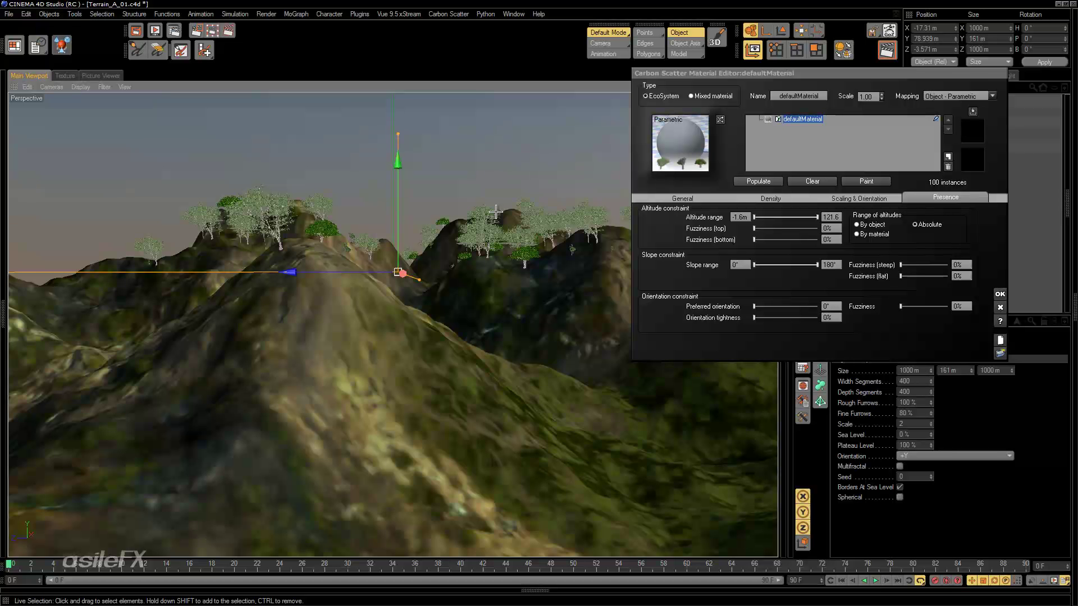
alt+drag(496, 211, 608, 254)
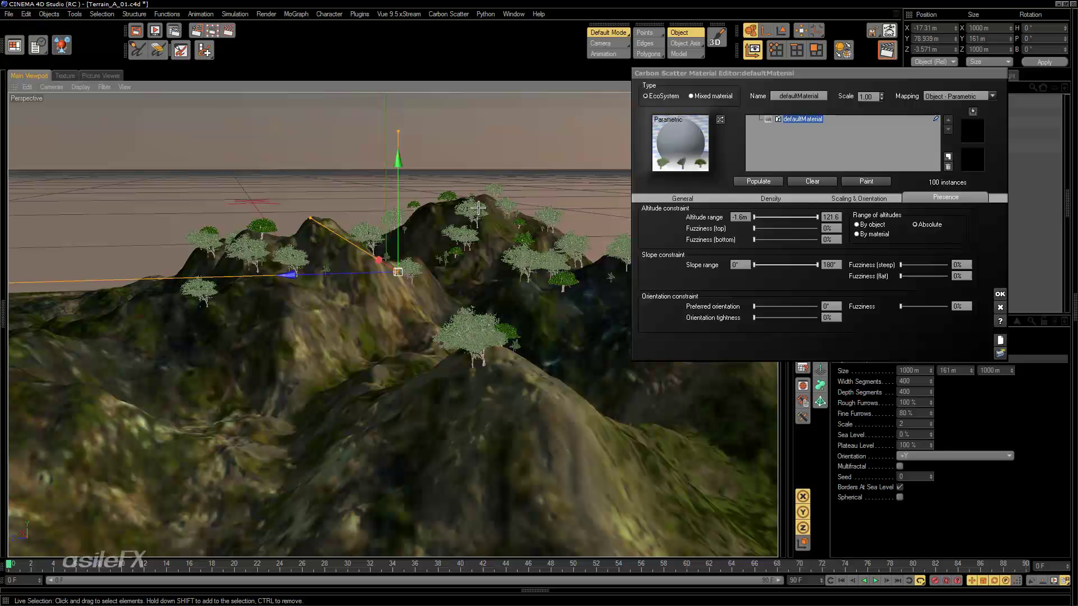
click(739, 217)
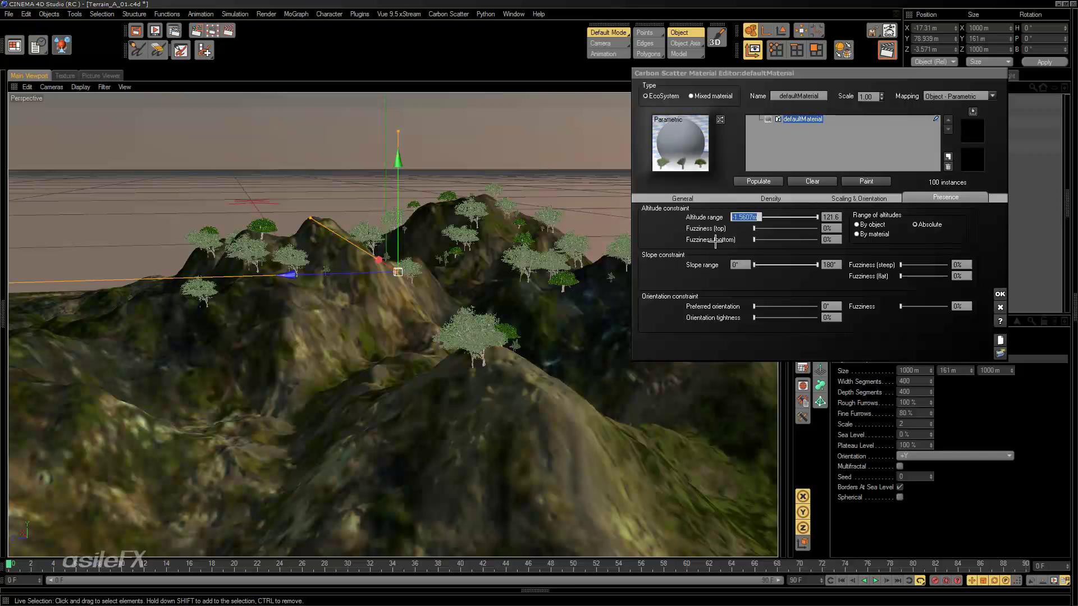
text(-50)
key(Return)
click(764, 181)
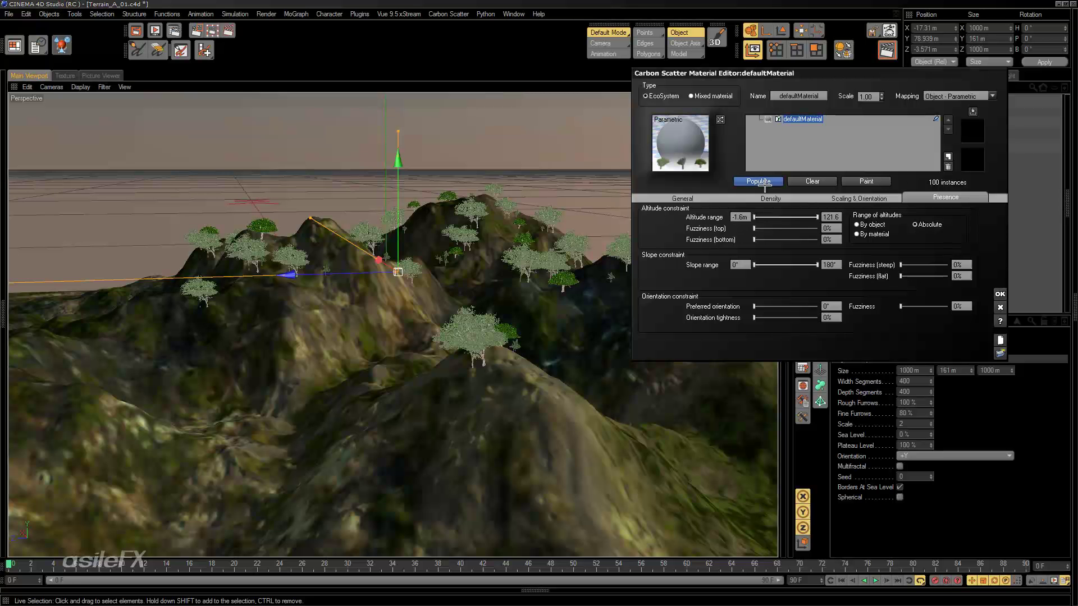
double_click(747, 217)
text(-)
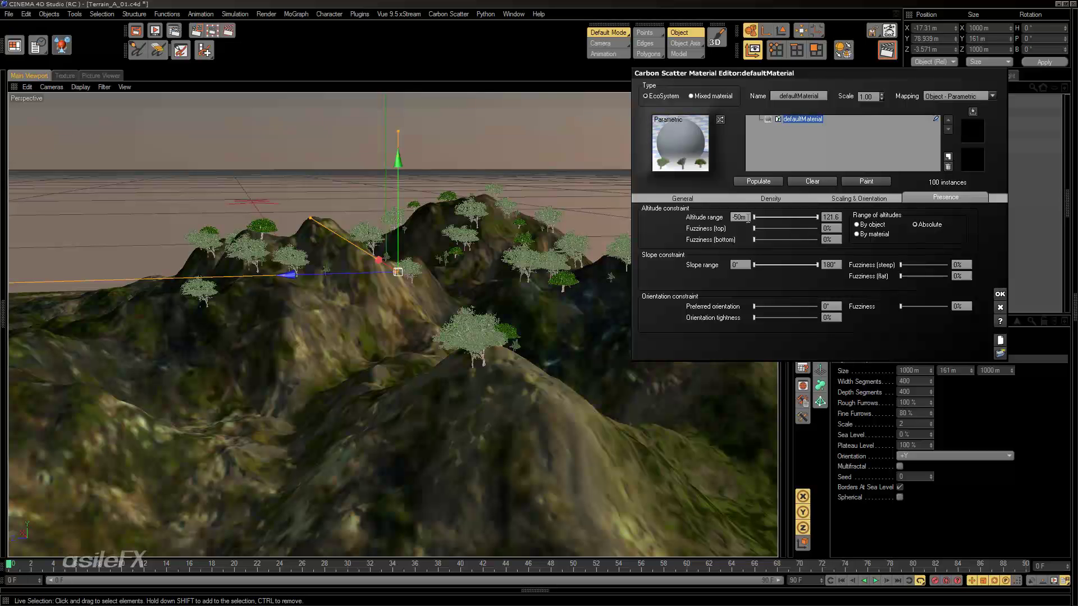
click(758, 182)
Step: Set the range of altitudes back to By object and repopulate the landscape
scroll(583, 307, down, 5)
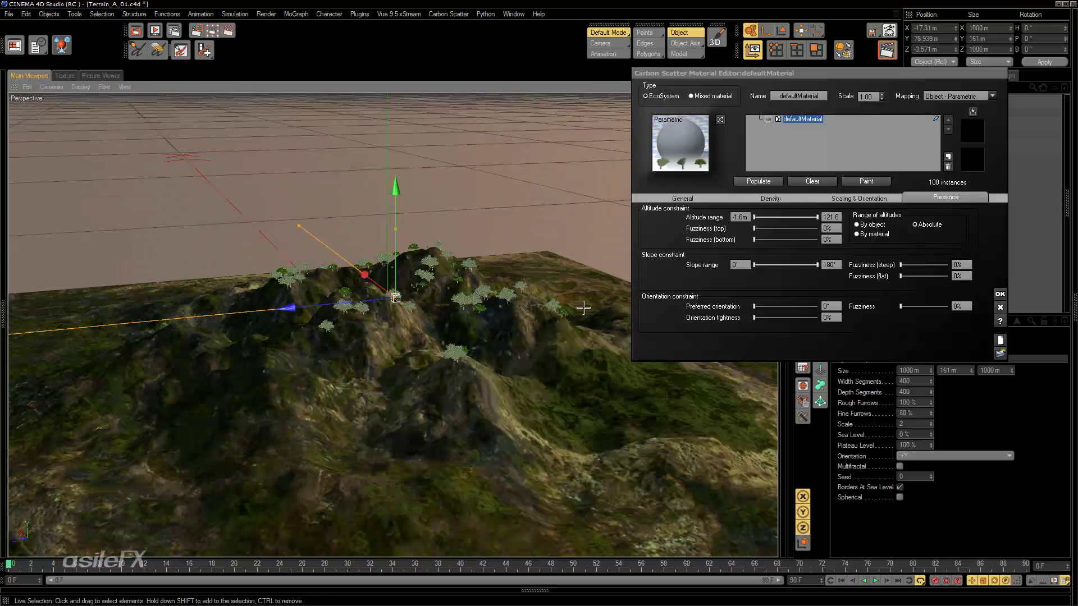
alt+drag(567, 375, 621, 372)
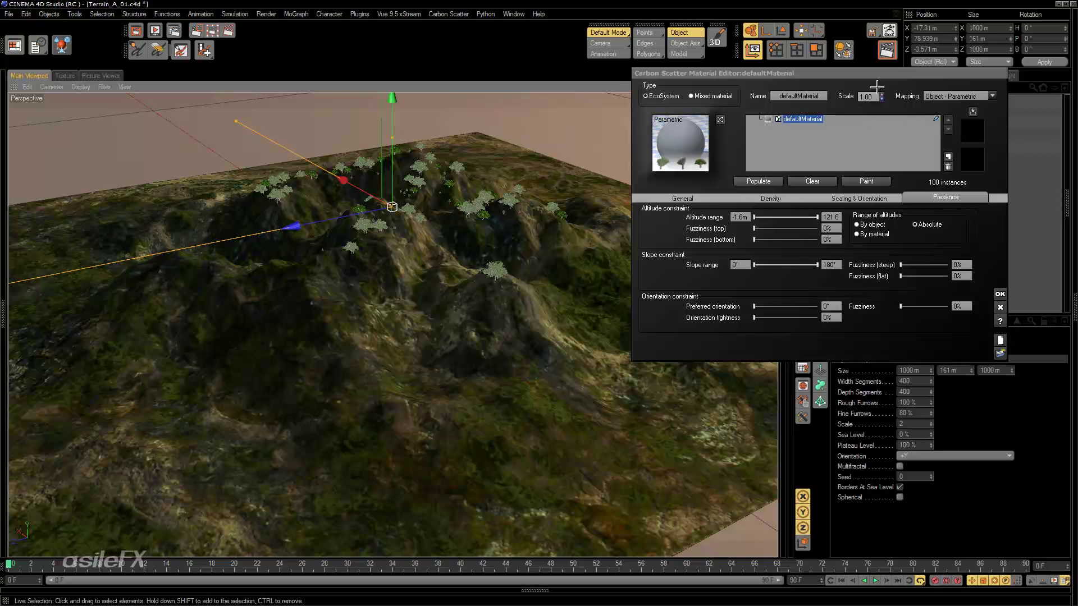
alt+drag(548, 268, 454, 184)
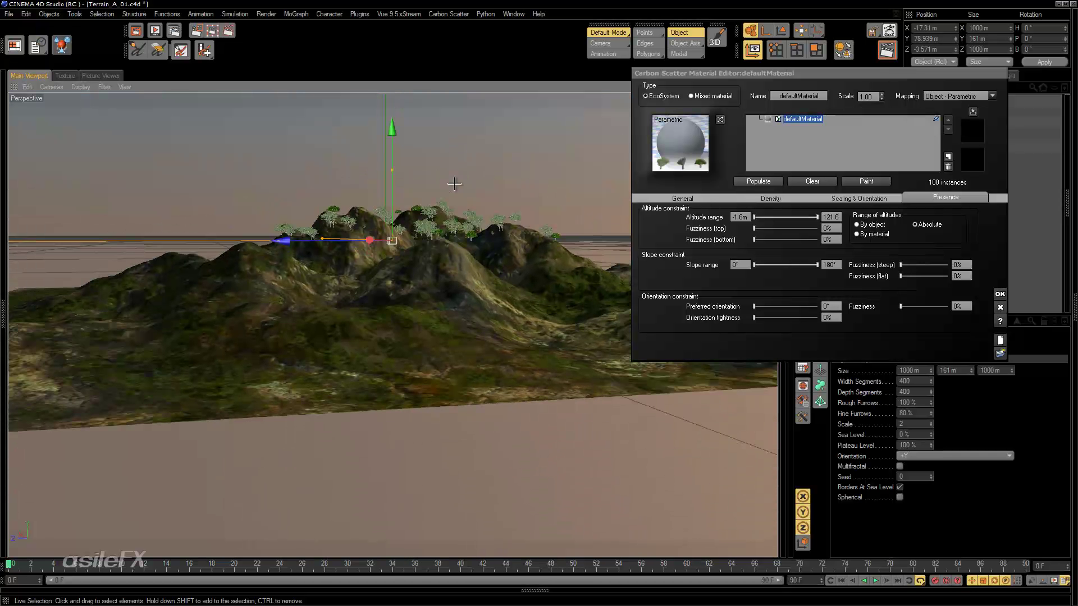
alt+drag(450, 183, 461, 209)
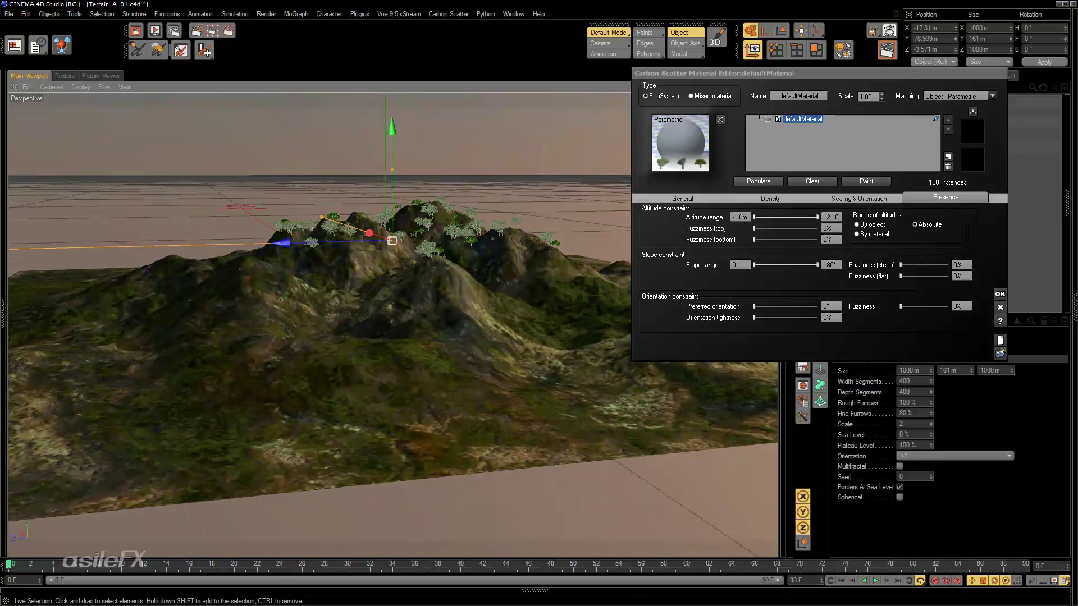
click(879, 224)
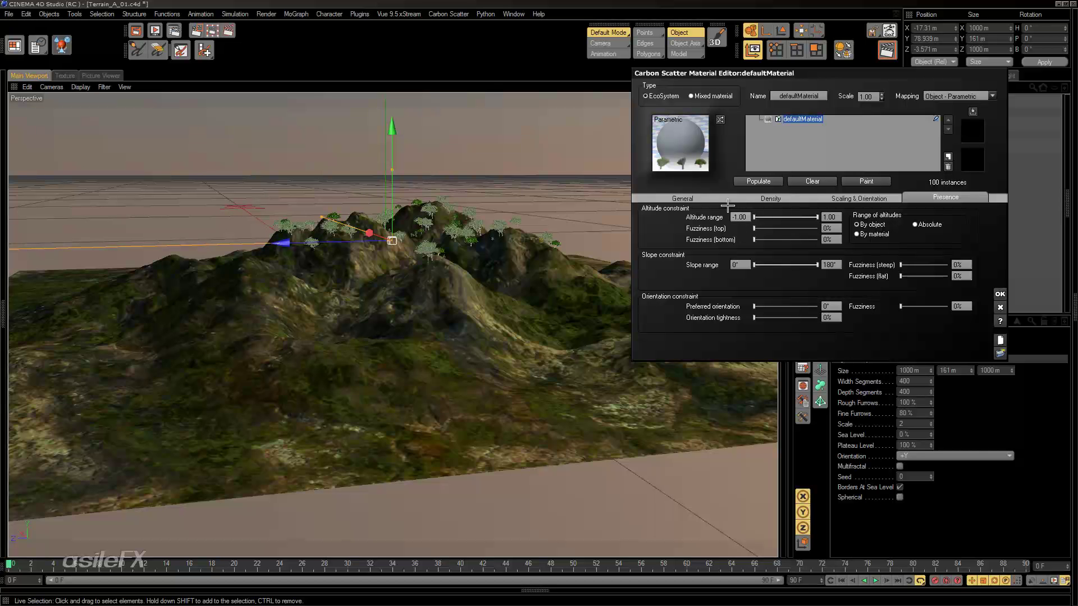
click(774, 180)
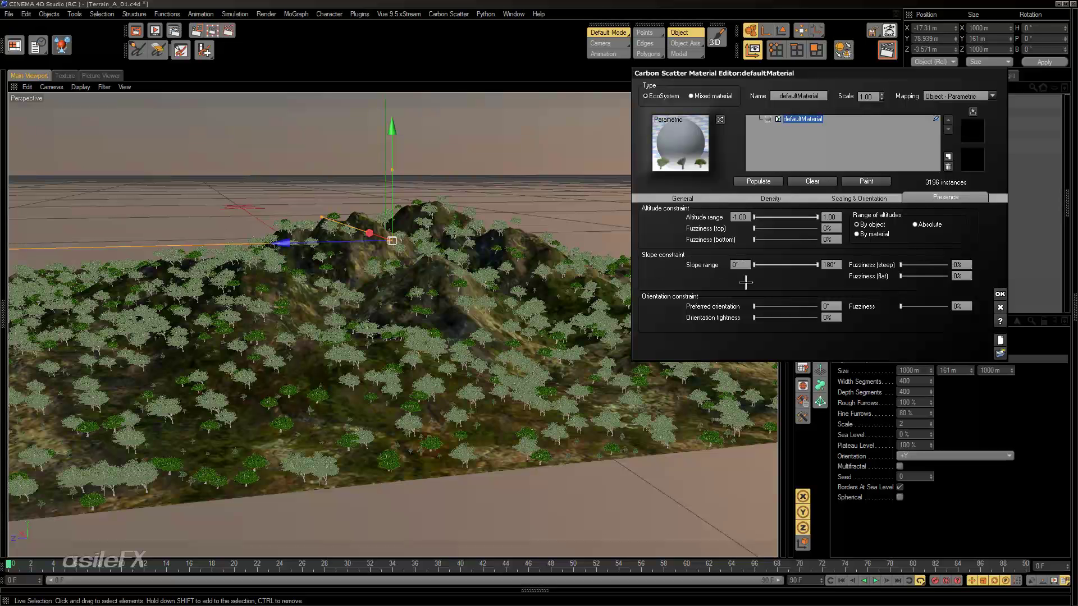
Step: Try a minimum altitude of -0.22 in the altitude constraint of defaultMaterial and repopulate the landscape
click(756, 198)
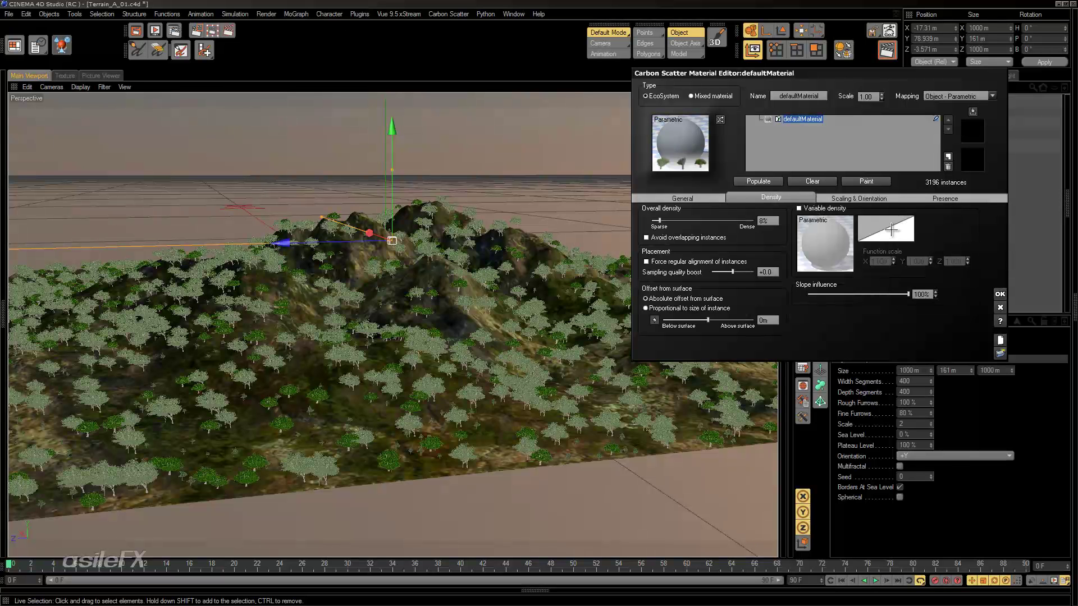
click(938, 199)
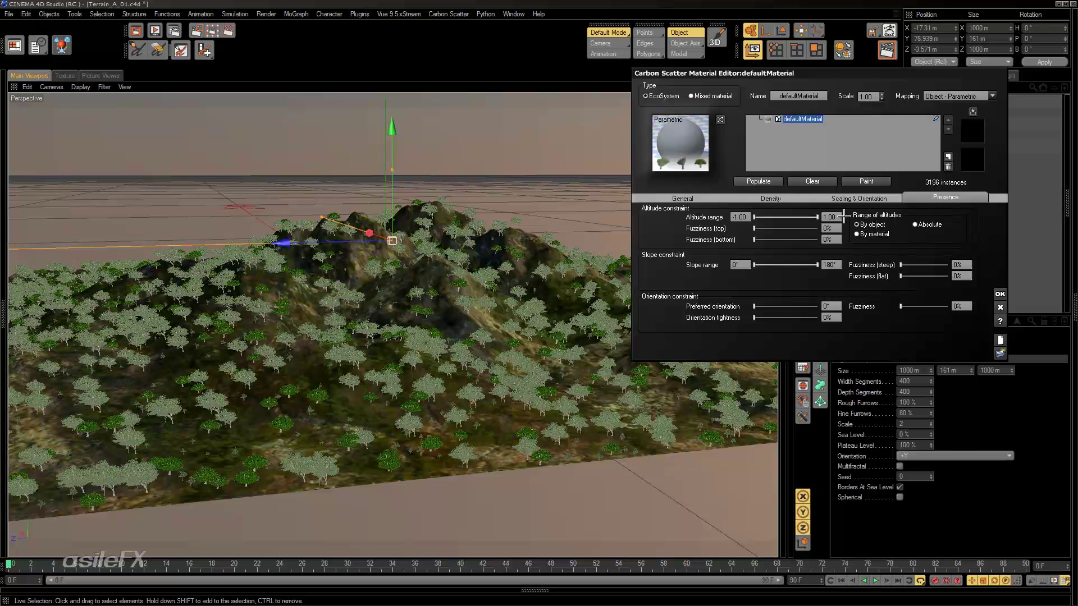
drag(754, 216, 793, 218)
click(758, 181)
click(757, 183)
click(758, 180)
click(759, 180)
click(758, 181)
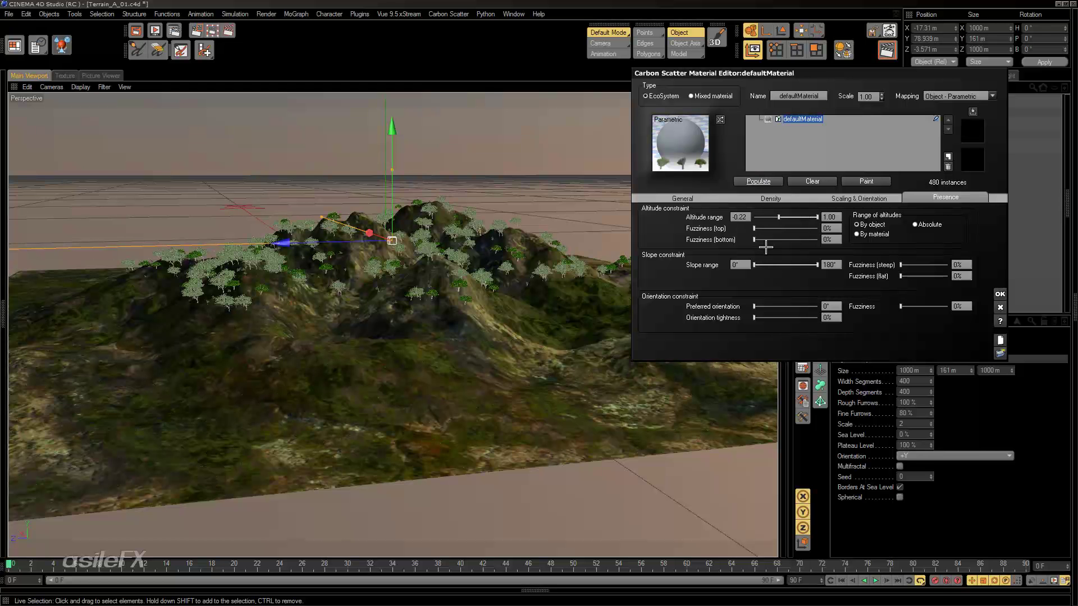
Step: Try a top altitude fuzziness of 30%, repopulate the landscape and inspect the summit up close
drag(754, 230, 773, 229)
click(777, 180)
alt+drag(475, 203, 550, 356)
scroll(551, 356, up, 3)
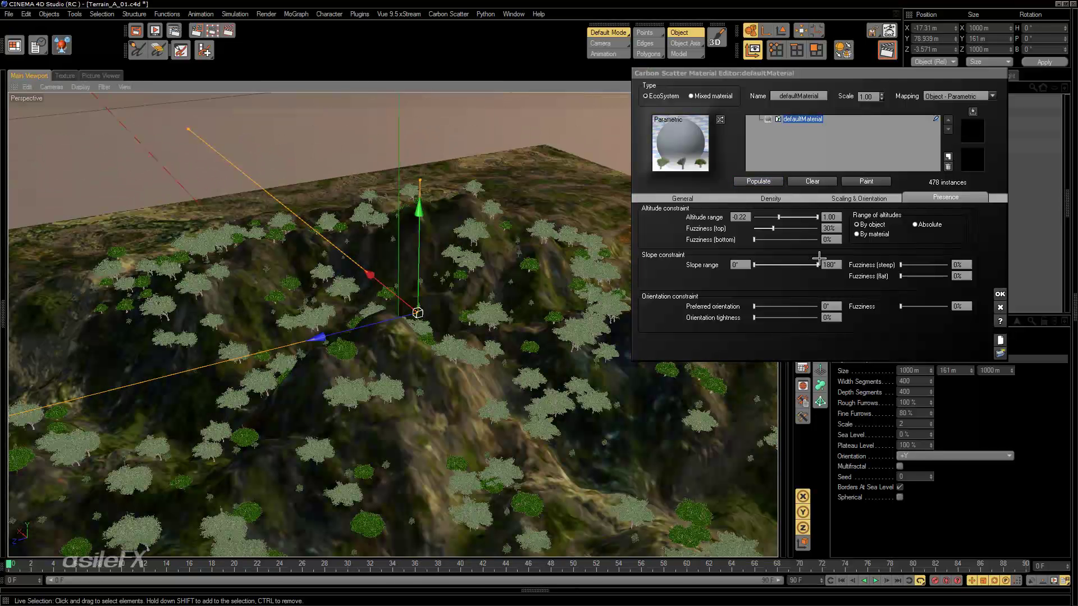
Step: Try raising the top altitude fuzziness to 72% and repopulate the landscape
drag(773, 229, 799, 228)
click(758, 180)
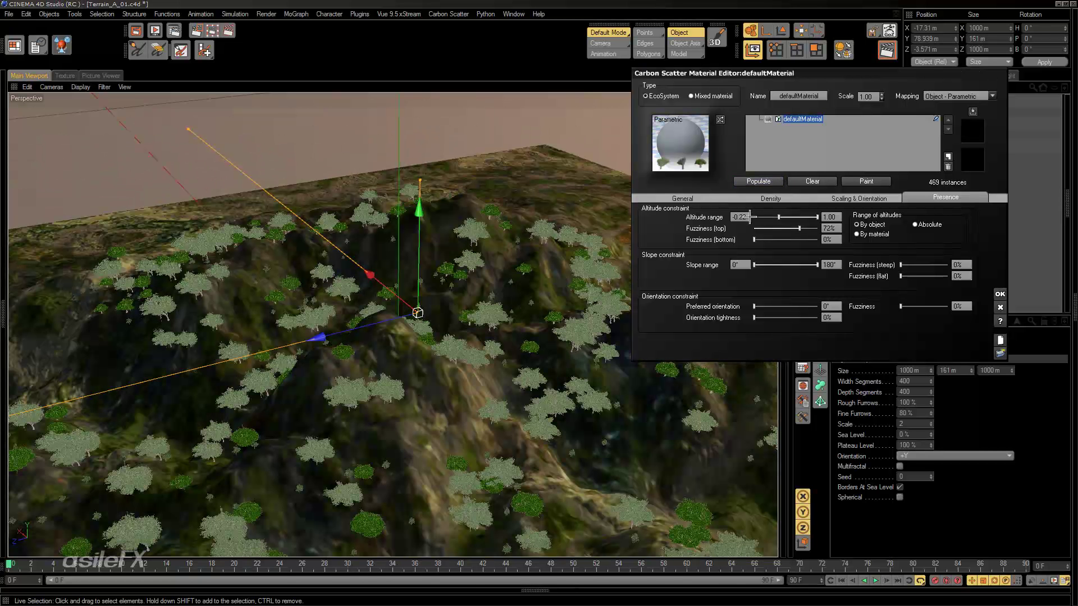
click(759, 180)
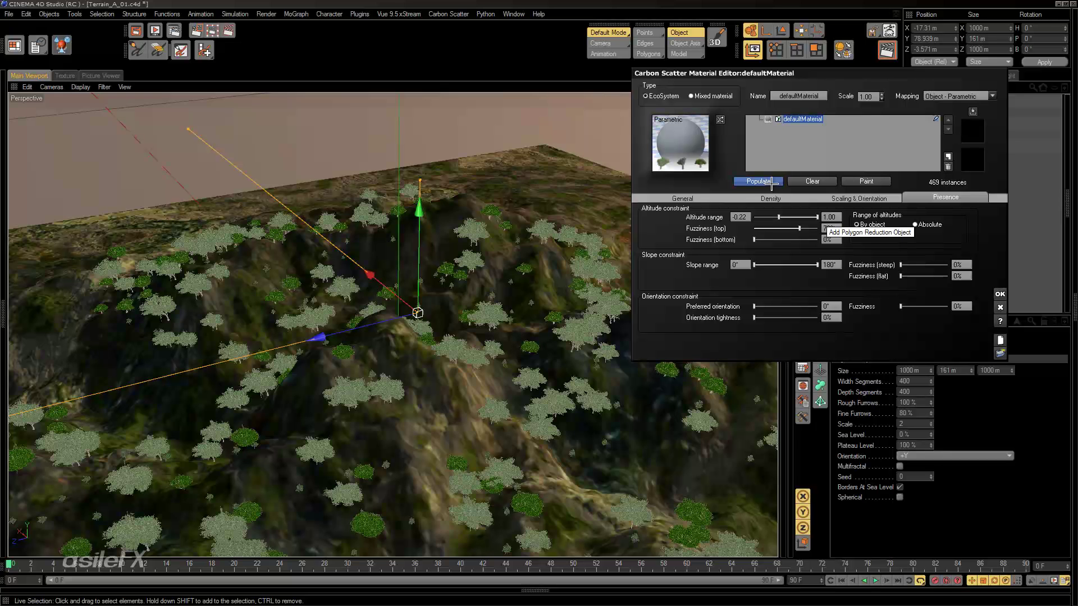
Step: Reset the top altitude fuzziness to 0%, try a bottom fuzziness of 55% and repopulate the landscape
drag(784, 229, 754, 229)
alt+drag(591, 333, 439, 324)
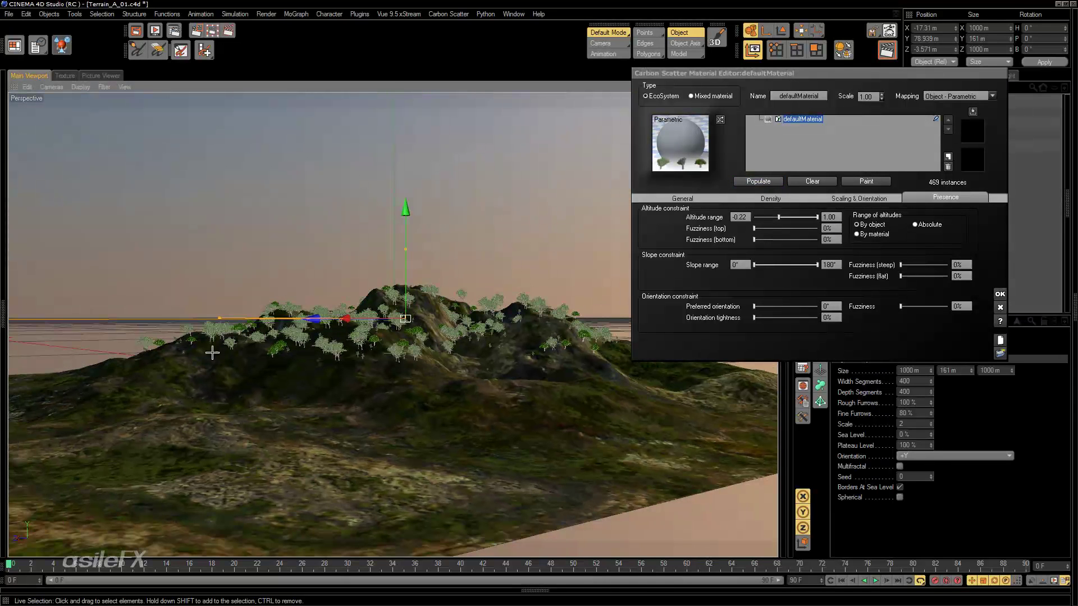
drag(775, 242, 788, 240)
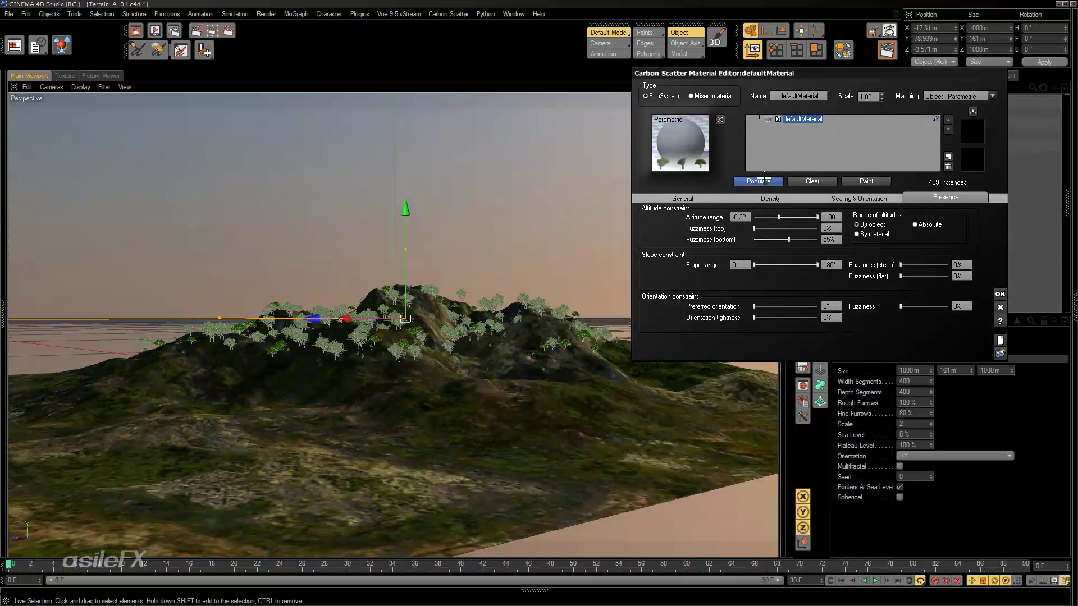
click(758, 181)
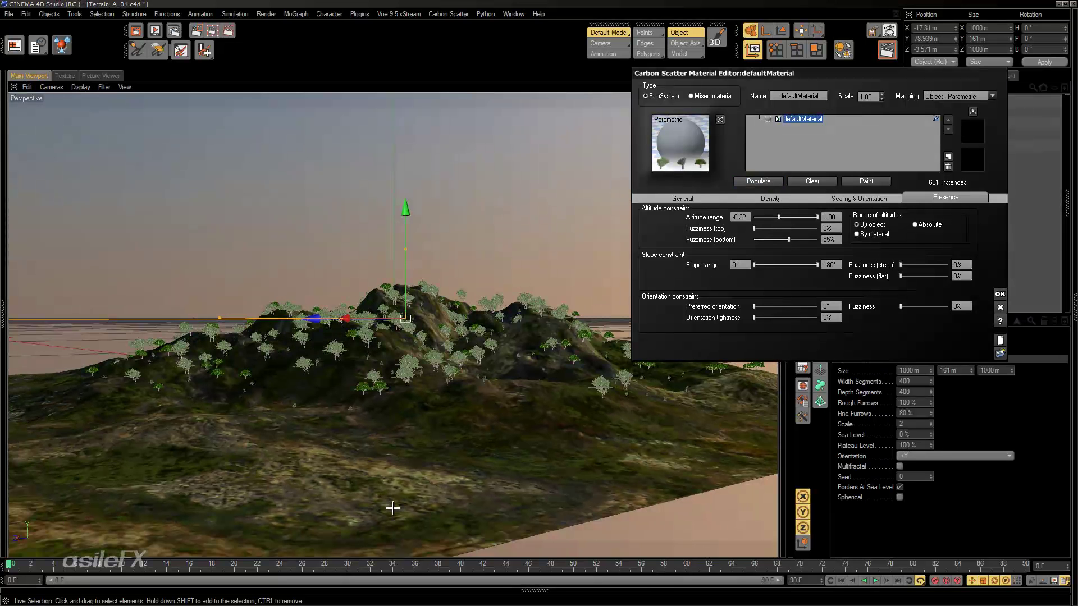
Step: Try bottom altitude fuzziness values of 76% and 72%, repopulating the landscape after each change
drag(795, 238, 802, 239)
click(758, 181)
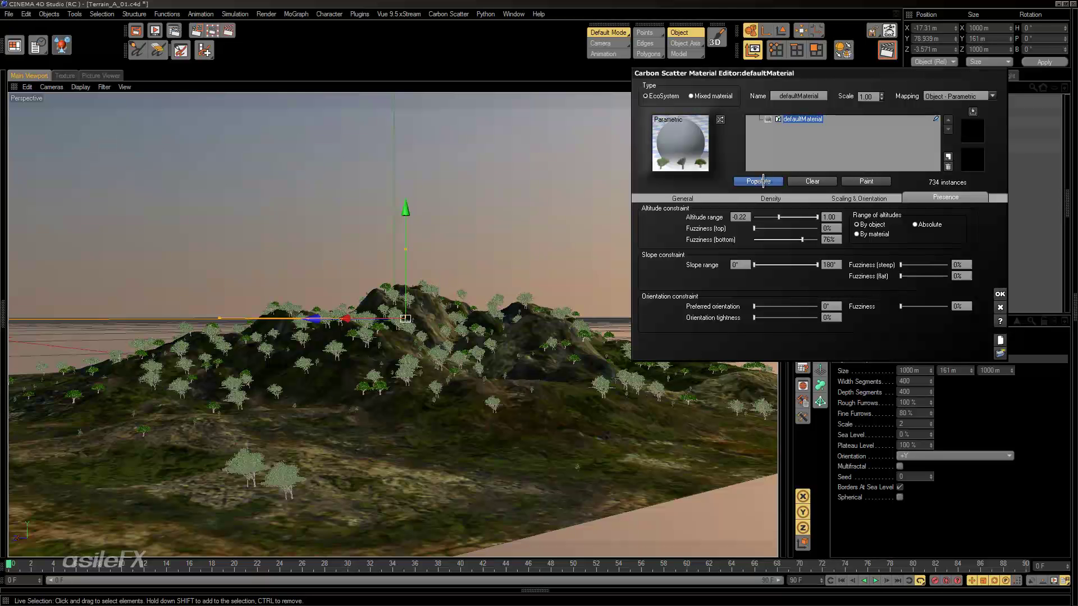
alt+drag(534, 390, 481, 447)
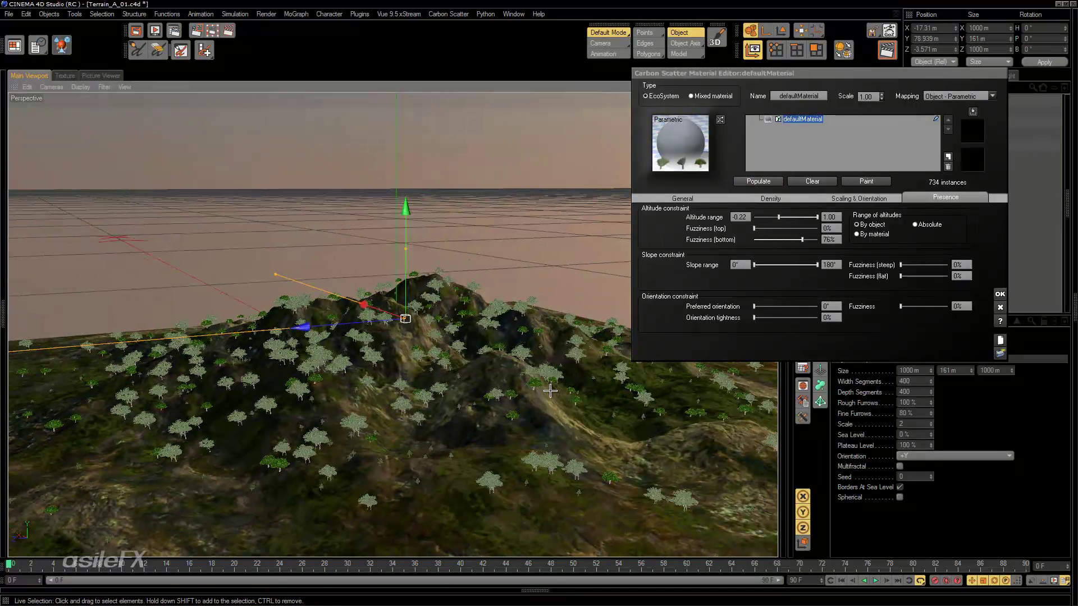
alt+drag(550, 390, 574, 358)
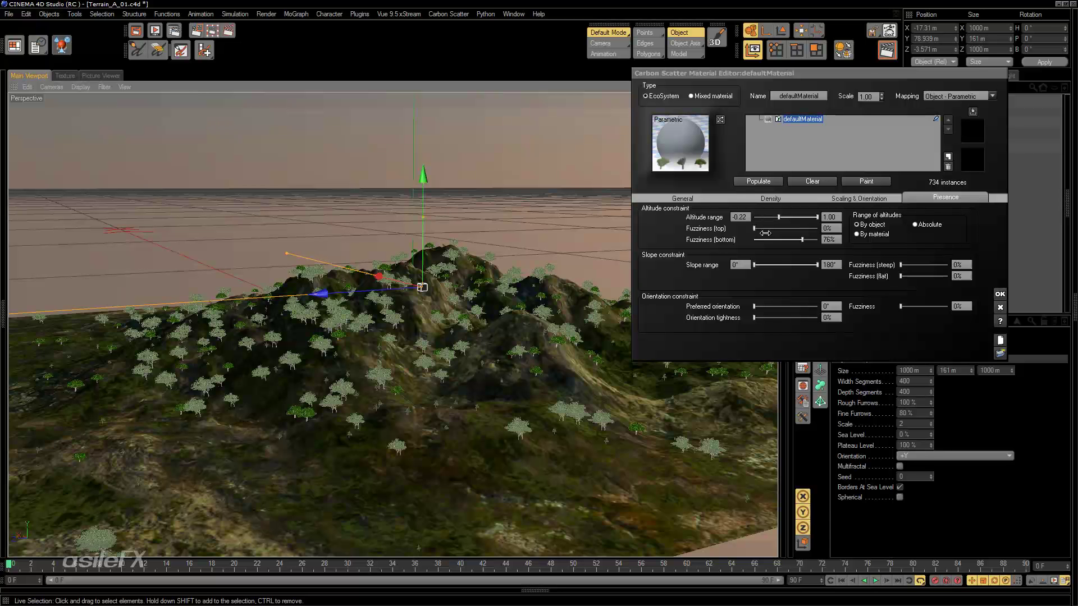
mouse_move(800, 238)
mouse_down()
mouse_move(783, 239)
mouse_move(799, 239)
mouse_up()
click(758, 181)
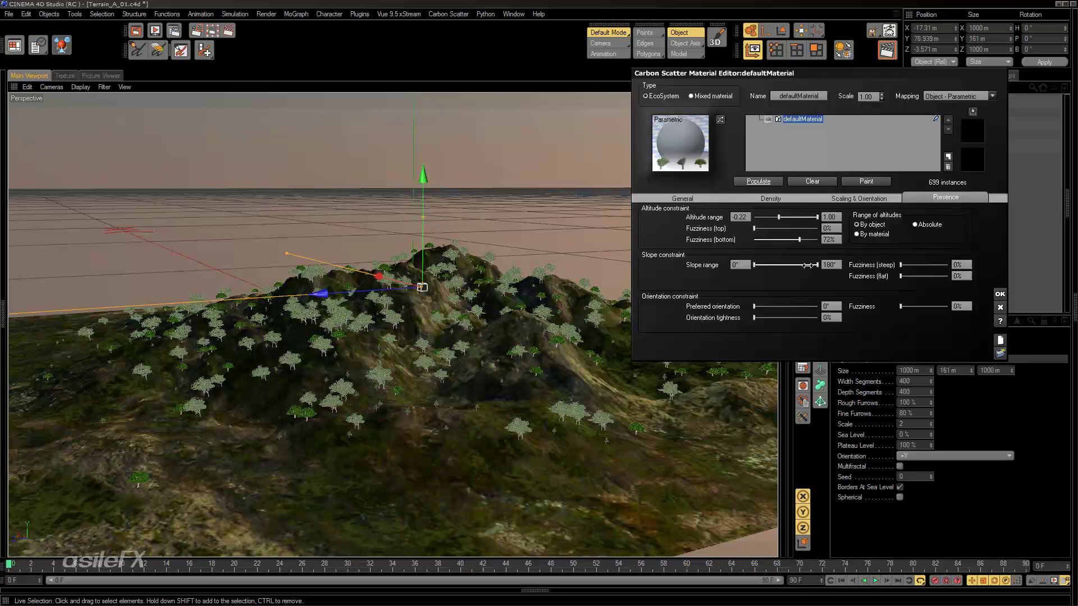
Step: Reset the bottom fuzziness to 0%, try an altitude range of -1.00 to 0.52 and repopulate the landscape
drag(799, 239, 754, 218)
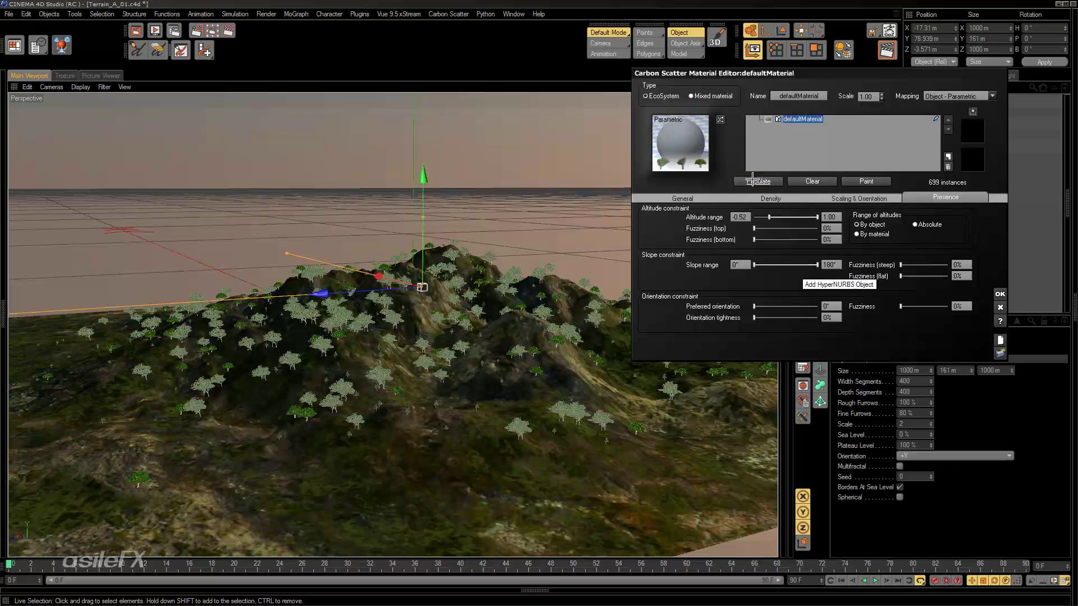
click(756, 183)
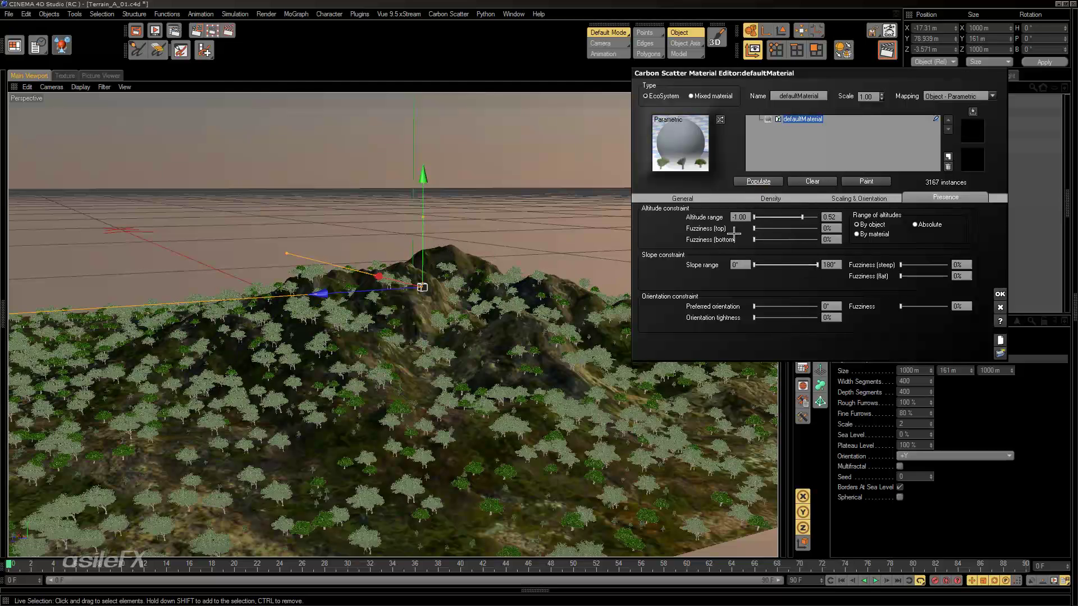
scroll(532, 256, up, 4)
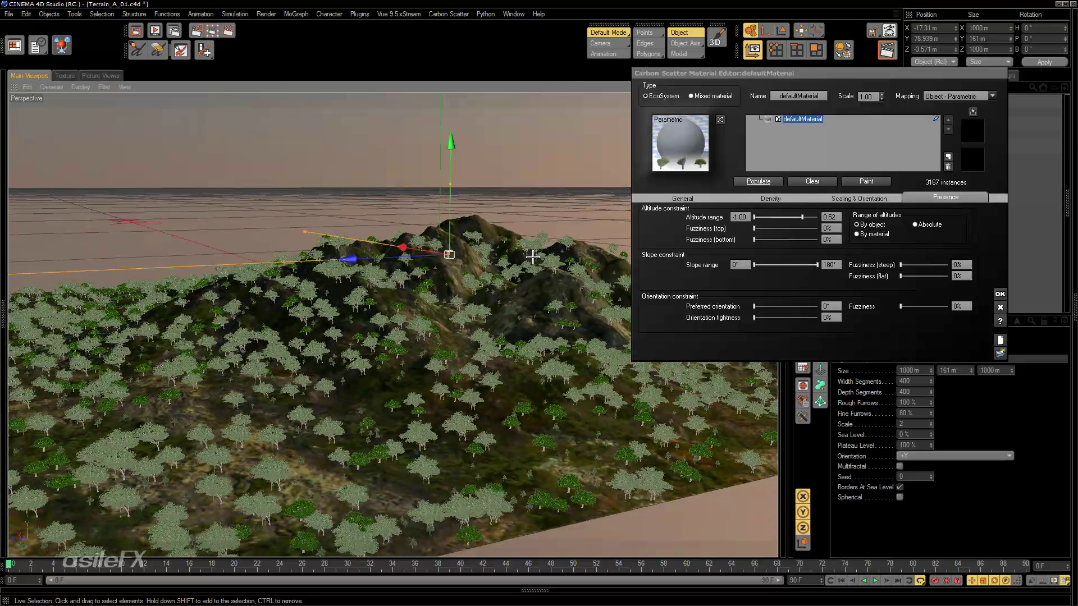
Step: Narrow the altitude range to -0.88 to -0.03, lower its minimum to -0.96 and repopulate the landscape after each change
drag(801, 217, 758, 218)
click(758, 181)
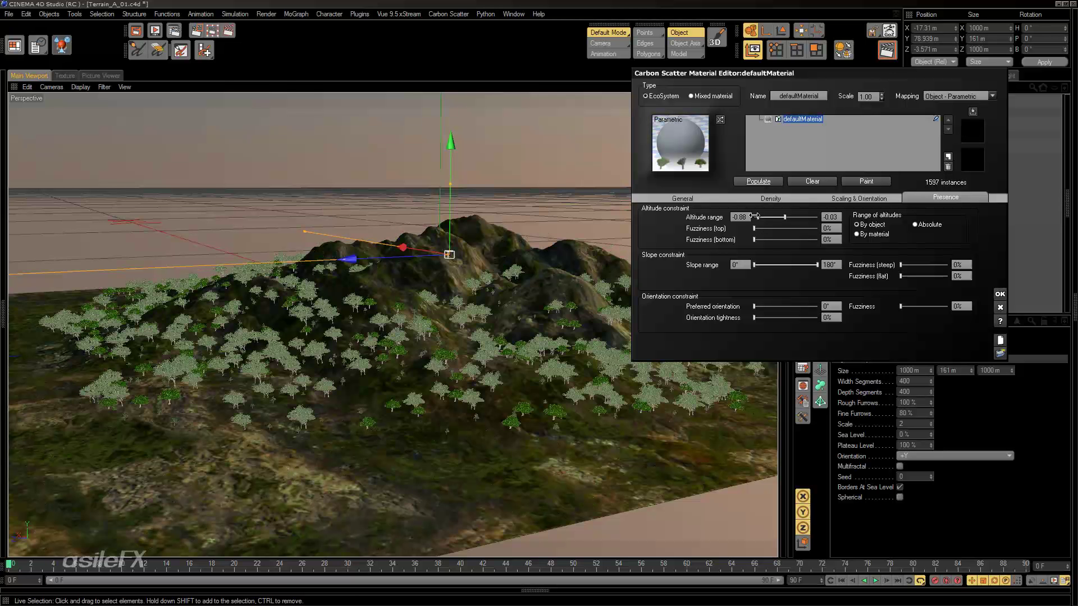
click(757, 181)
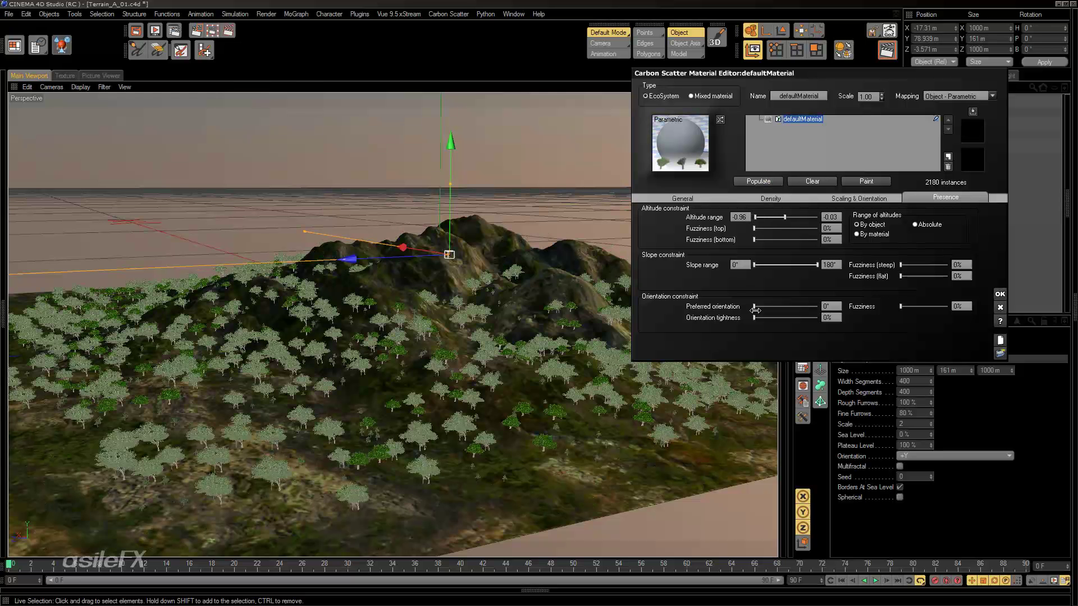
Step: Try a maximum altitude of 0.10 and repopulate the landscape
drag(784, 217, 789, 217)
click(757, 180)
alt+drag(492, 305, 555, 315)
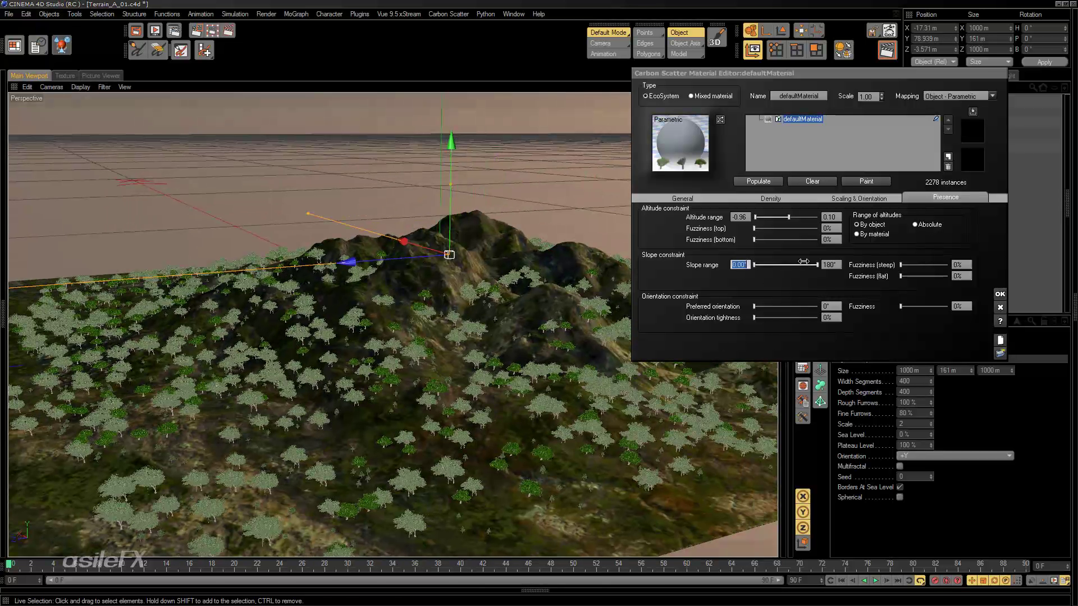
Step: Try a maximum slope of 90° in the slope constraint and repopulate the landscape
click(828, 265)
text(90)
key(Return)
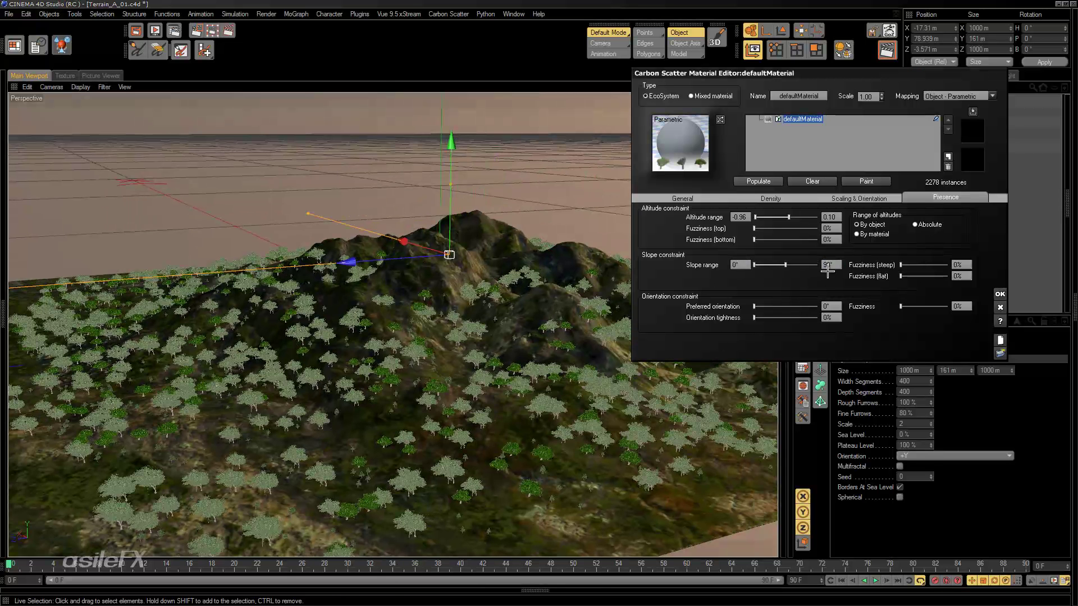
click(767, 183)
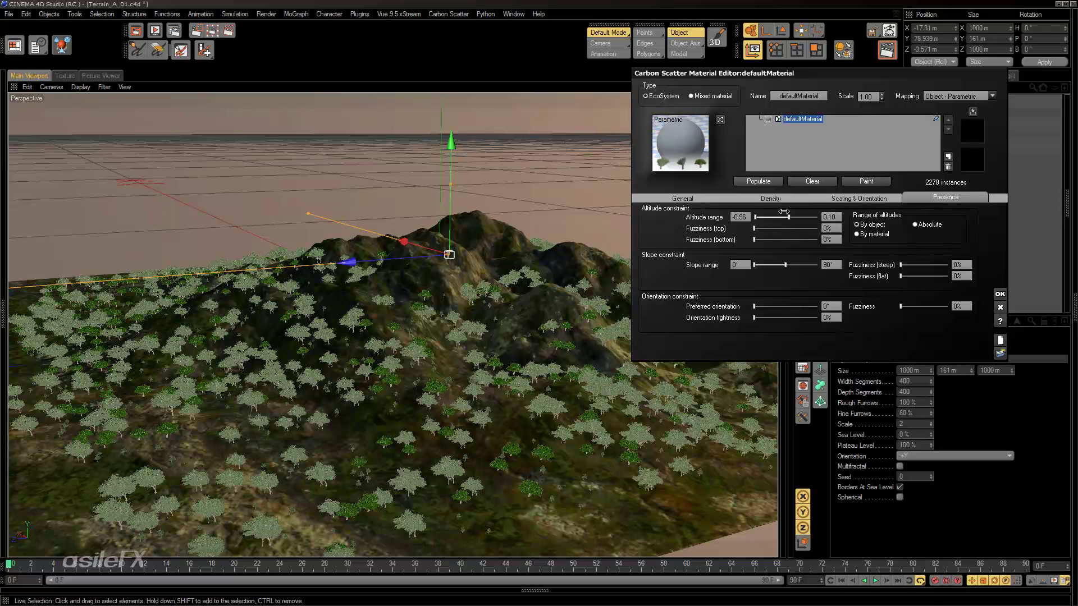
Step: Try limiting the maximum slope to 22°, repopulate the landscape and inspect where the trees grow
drag(798, 267, 769, 267)
click(758, 180)
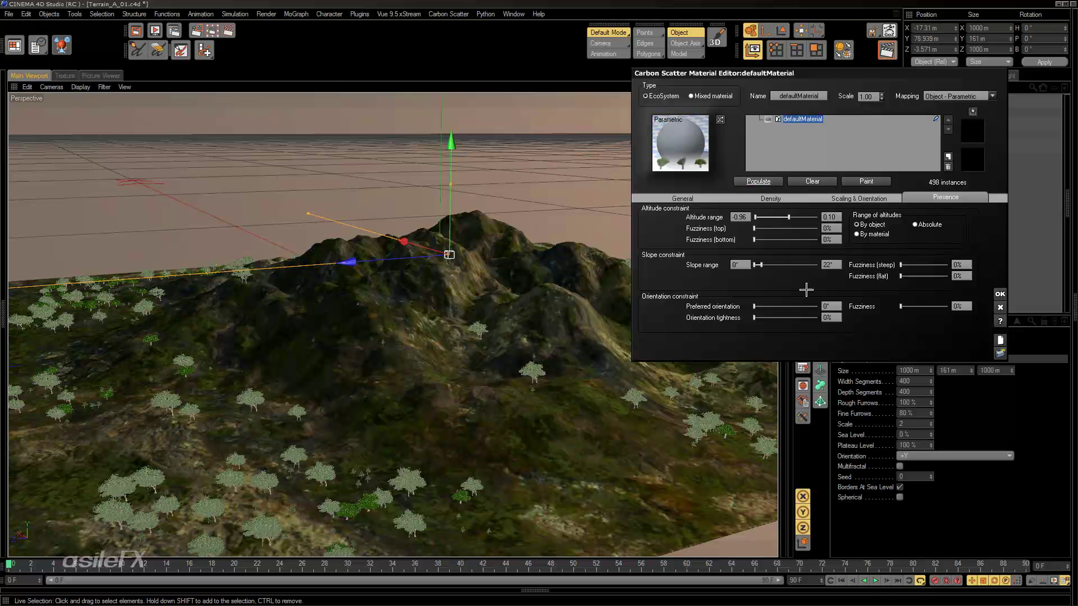
alt+drag(553, 445, 621, 417)
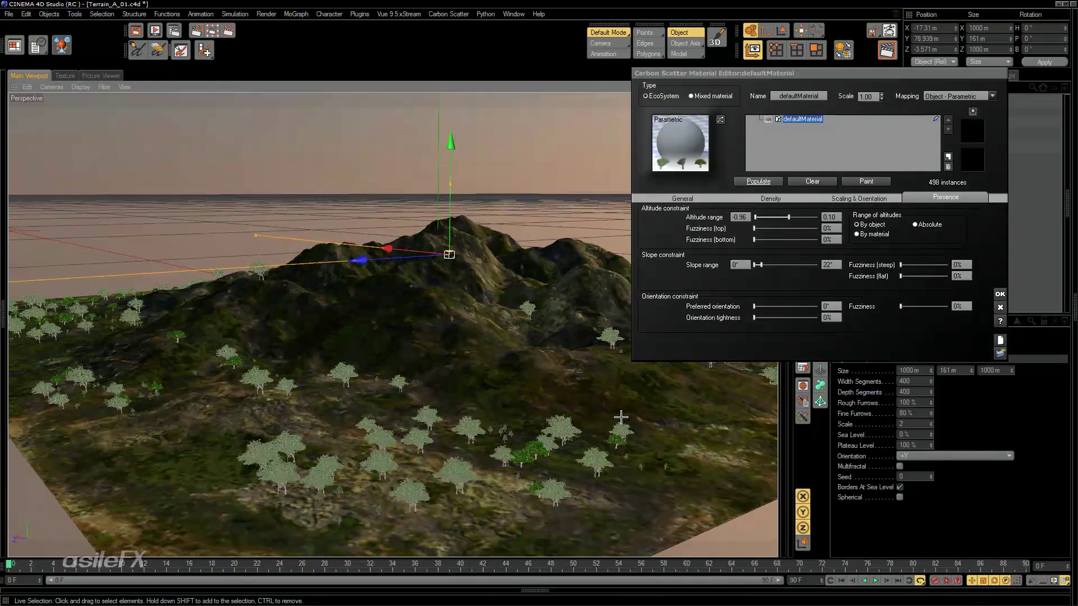
scroll(614, 418, up, 5)
scroll(602, 421, down, 5)
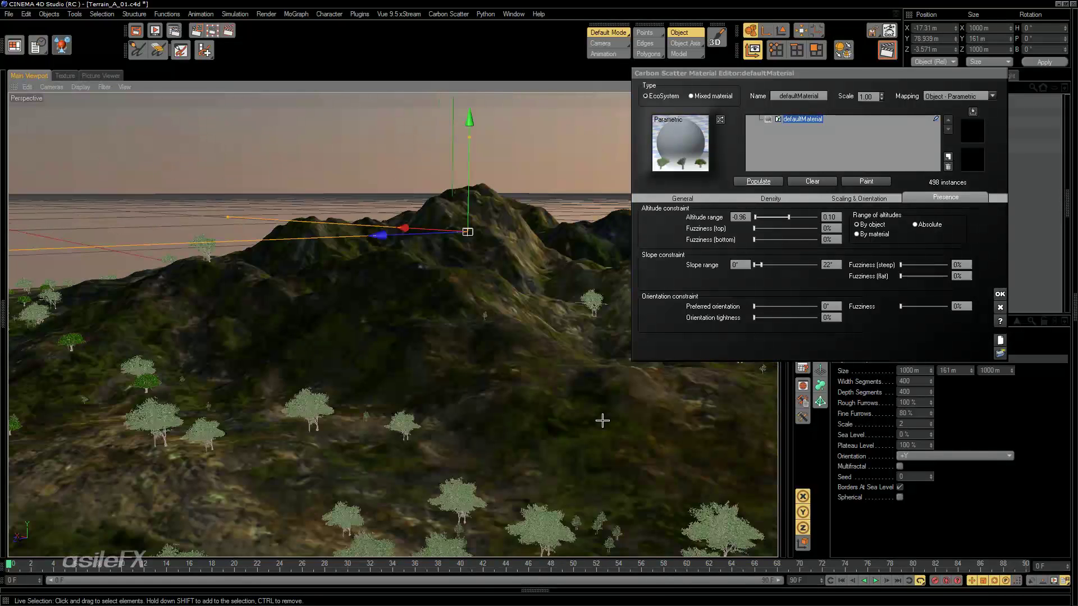
alt+drag(597, 433, 526, 409)
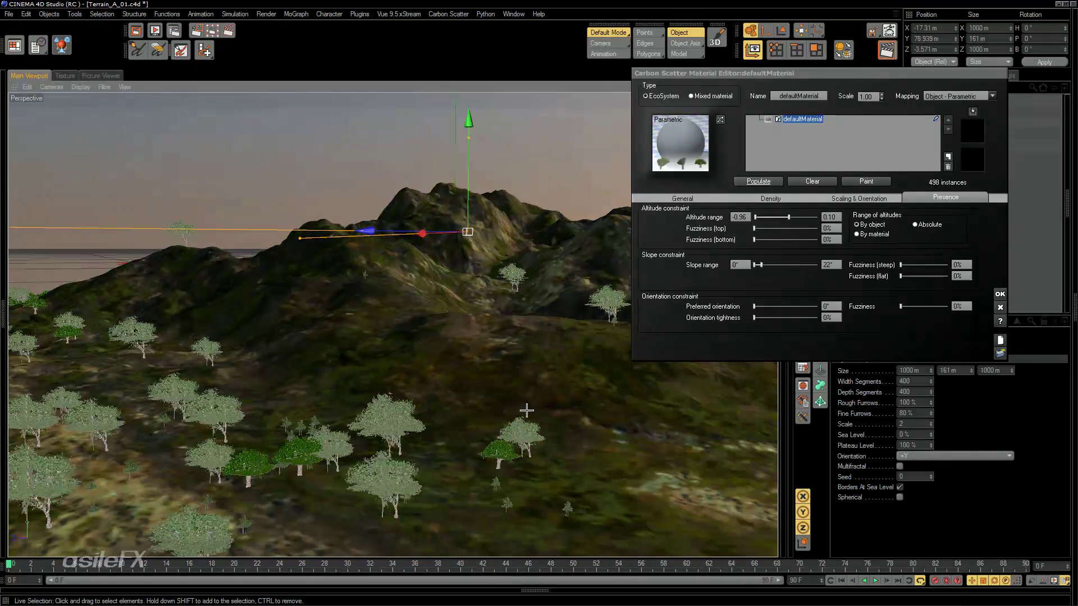
Step: Try raising the maximum slope to 45°, repopulate the landscape and inspect the tree distribution
click(769, 264)
click(769, 265)
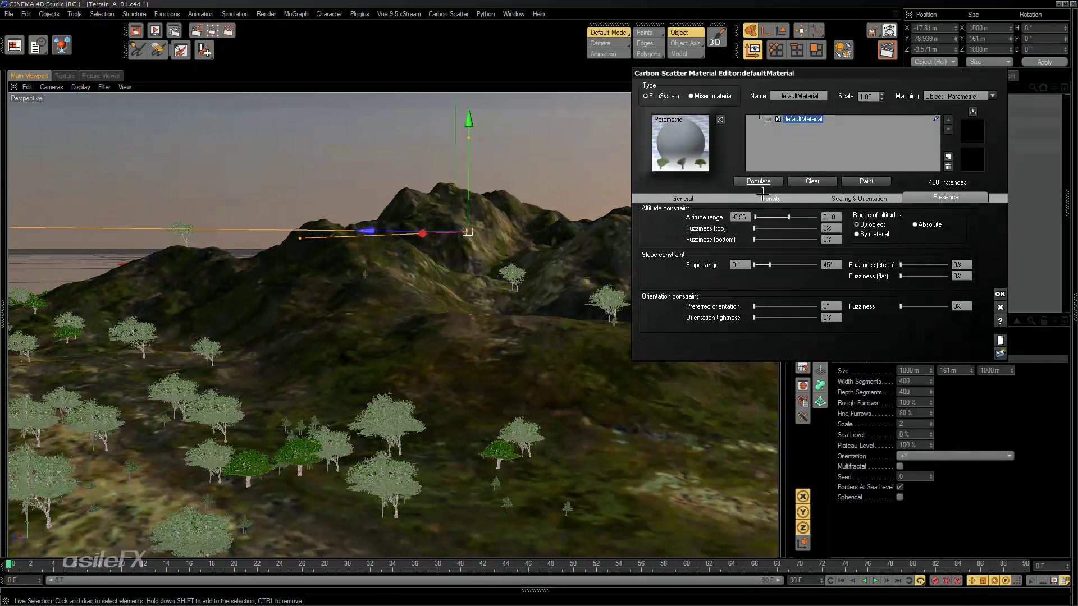
click(759, 182)
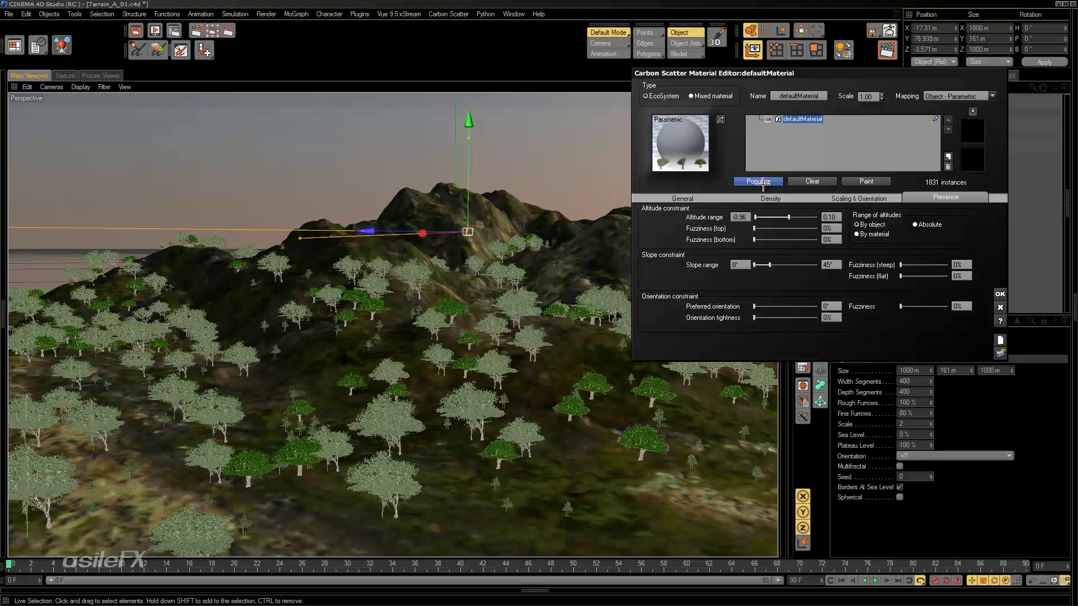
alt+drag(379, 373, 399, 424)
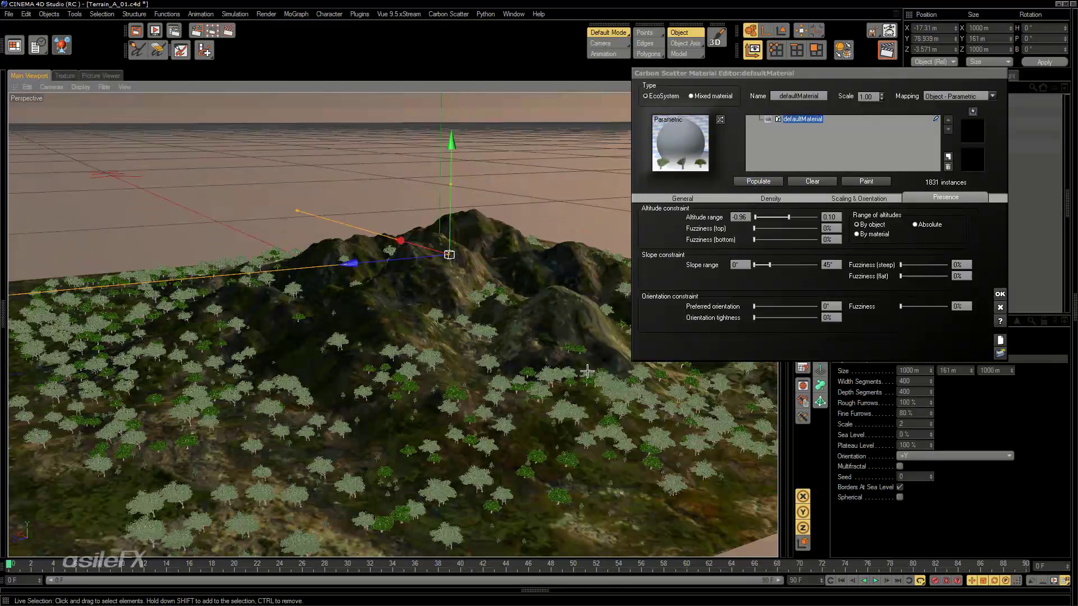
Step: Try a steep-only slope range of 43° to 180° and repopulate the landscape
drag(769, 264, 817, 264)
drag(754, 265, 778, 265)
click(758, 181)
drag(766, 264, 769, 265)
click(758, 181)
click(758, 181)
alt+drag(523, 306, 477, 328)
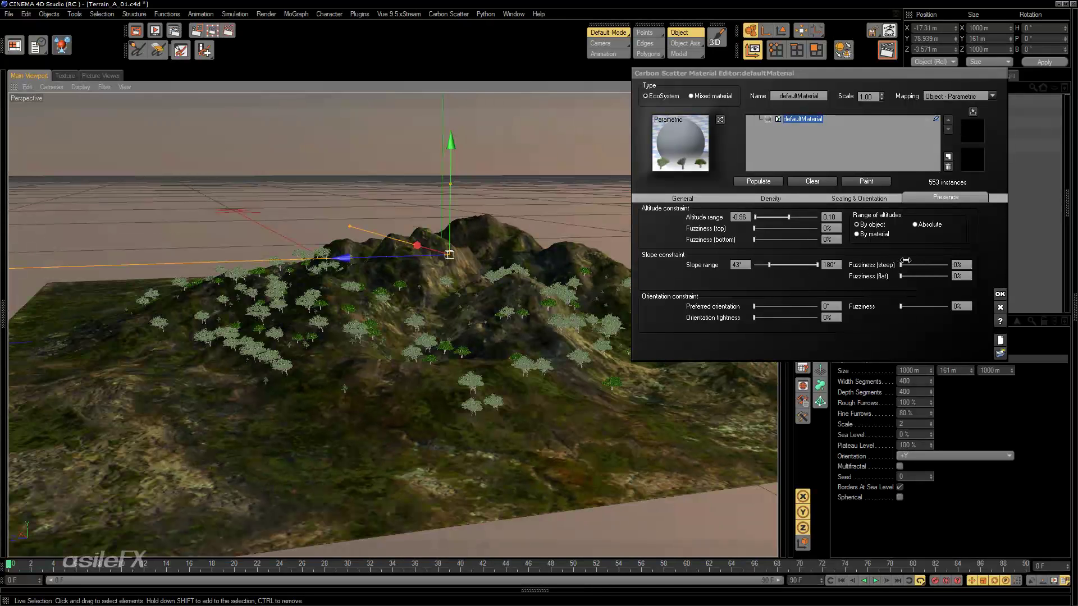
Step: Try steep slope fuzziness values of 55% and 39%, repopulating the landscape after each change
drag(904, 261, 926, 265)
click(776, 181)
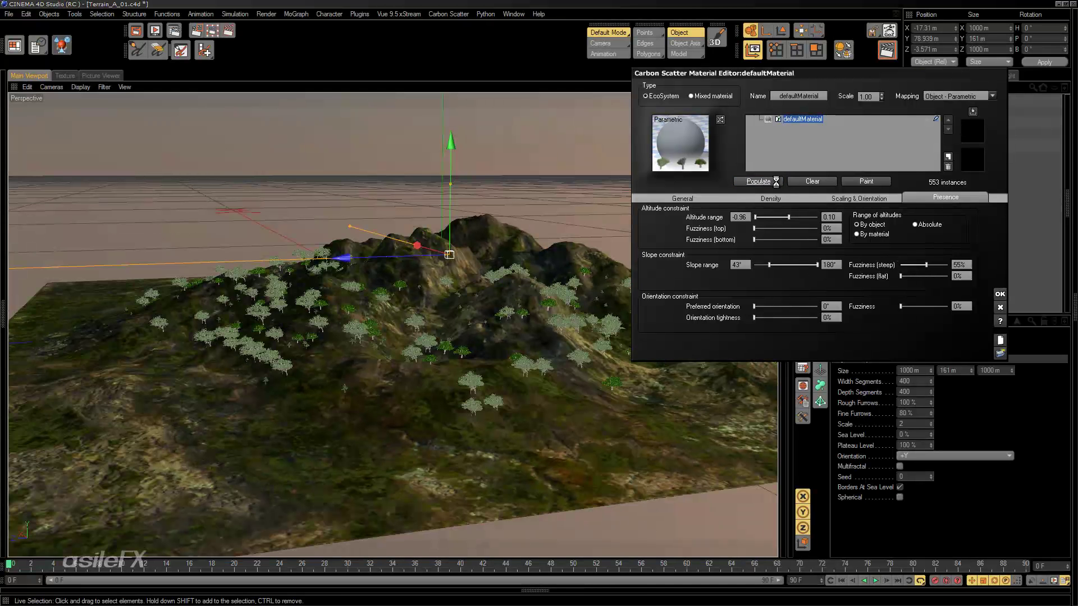
mouse_move(929, 264)
mouse_down()
mouse_move(908, 264)
mouse_move(929, 263)
mouse_up()
click(751, 180)
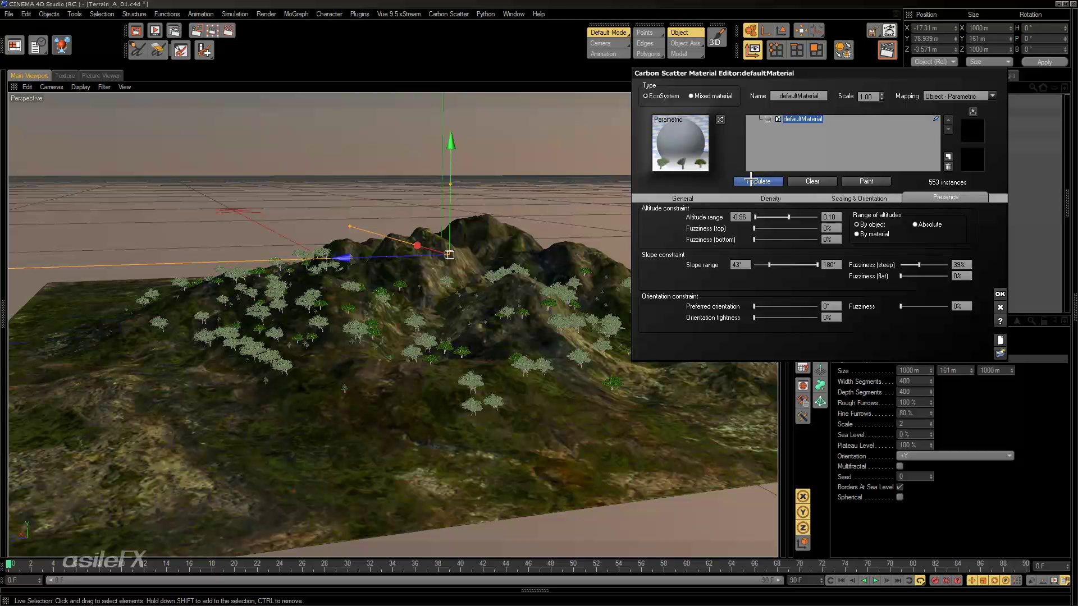
click(750, 180)
Step: Restore the minimum slope to 0°, the steep fuzziness to 0% and the maximum altitude to 1.00, repopulating the landscape
drag(768, 265, 727, 259)
drag(918, 264, 897, 264)
click(758, 180)
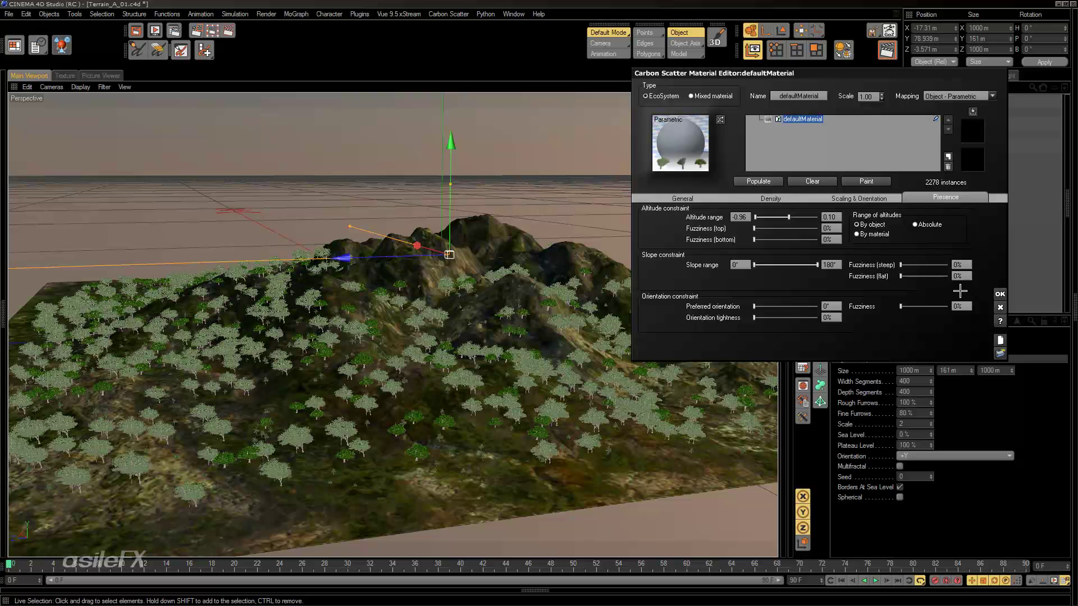
drag(789, 216, 817, 216)
click(758, 181)
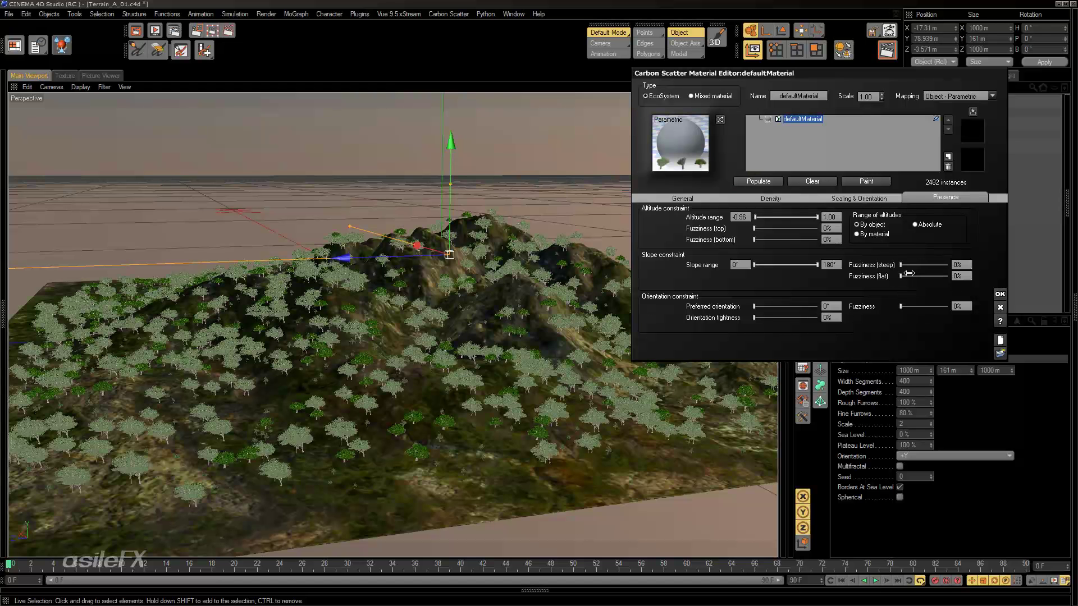
Step: Try a steep slope fuzziness of 100% and repopulate the landscape
drag(904, 265, 949, 264)
click(759, 181)
click(759, 180)
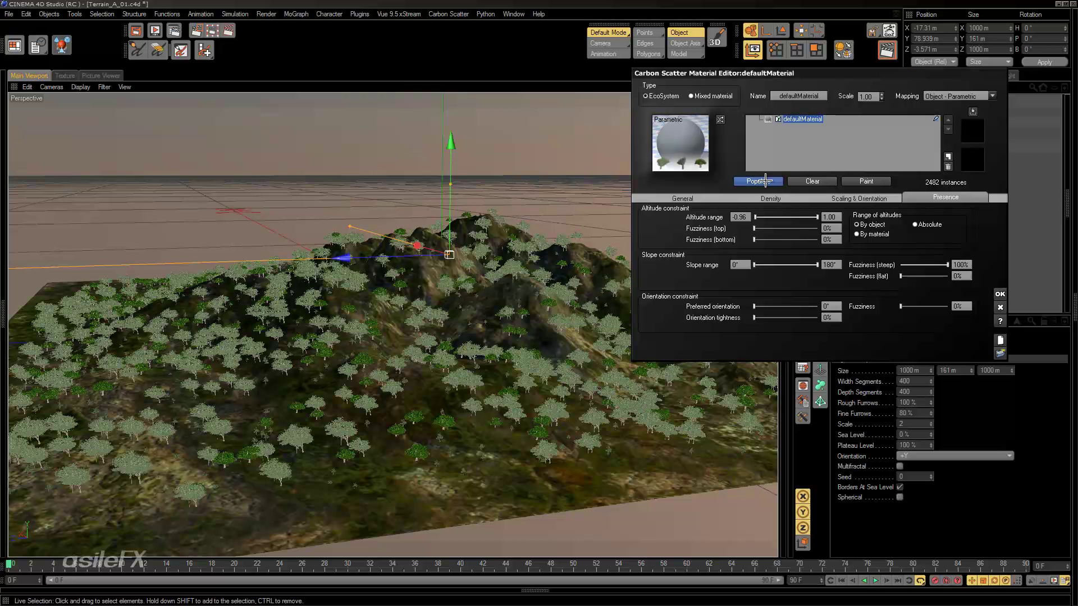
Step: Set the steep fuzziness to 0% and the flat fuzziness to 100%, repopulate the landscape and inspect the trees
drag(912, 279, 948, 275)
click(758, 181)
click(758, 180)
alt+drag(452, 255, 514, 342)
alt+drag(583, 386, 517, 288)
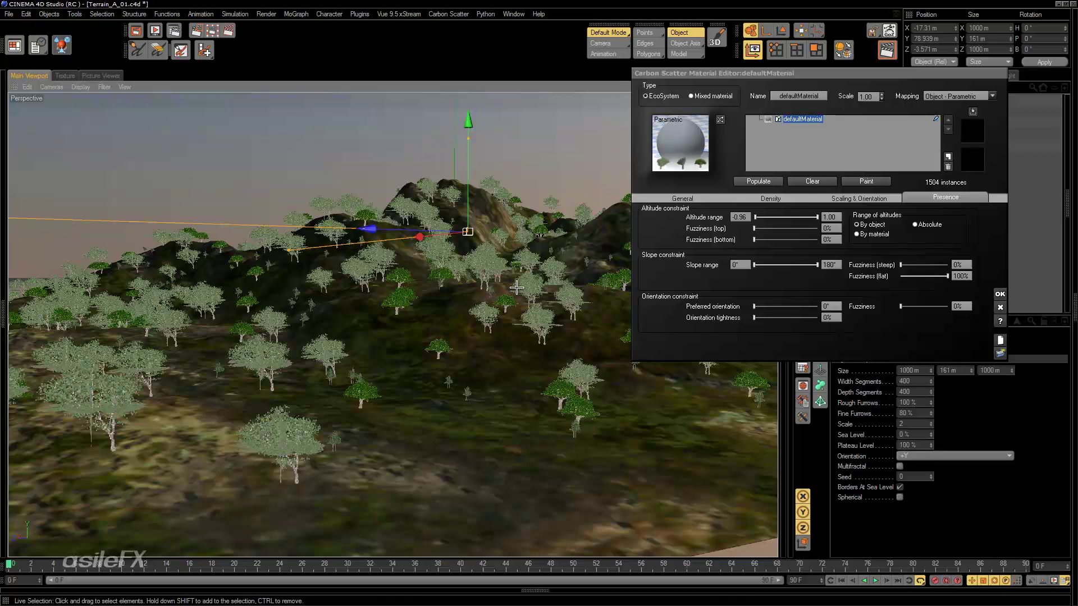
Step: Raise the EcoSystem material's overall density to 14% and repopulate the landscape
click(770, 198)
drag(683, 219, 691, 219)
click(751, 182)
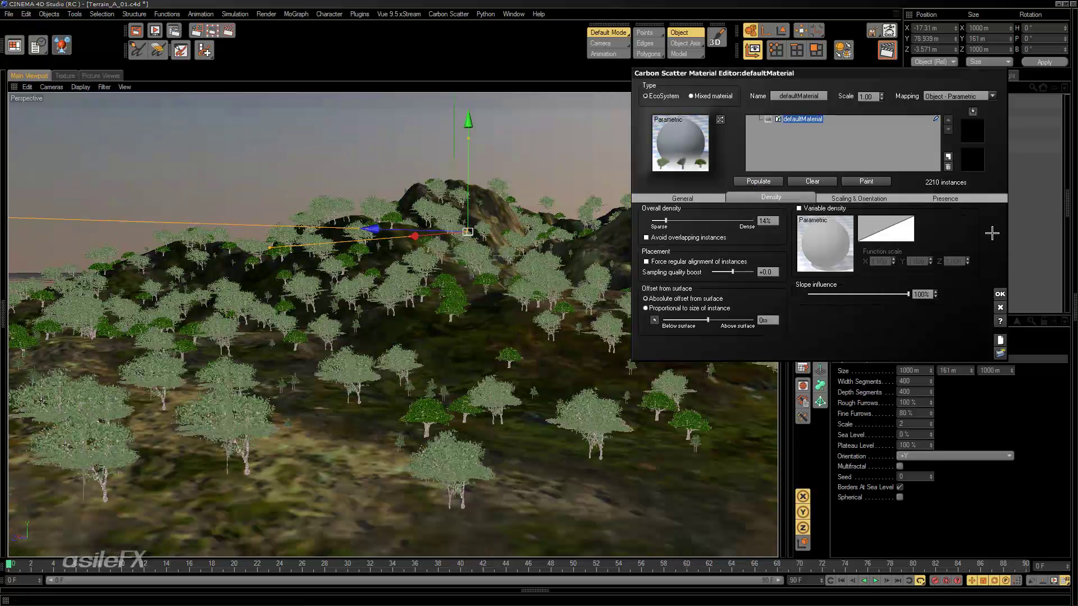
Step: Restore the flat slope fuzziness to 0% and repopulate the landscape
click(937, 197)
drag(935, 275, 893, 262)
click(758, 181)
click(774, 179)
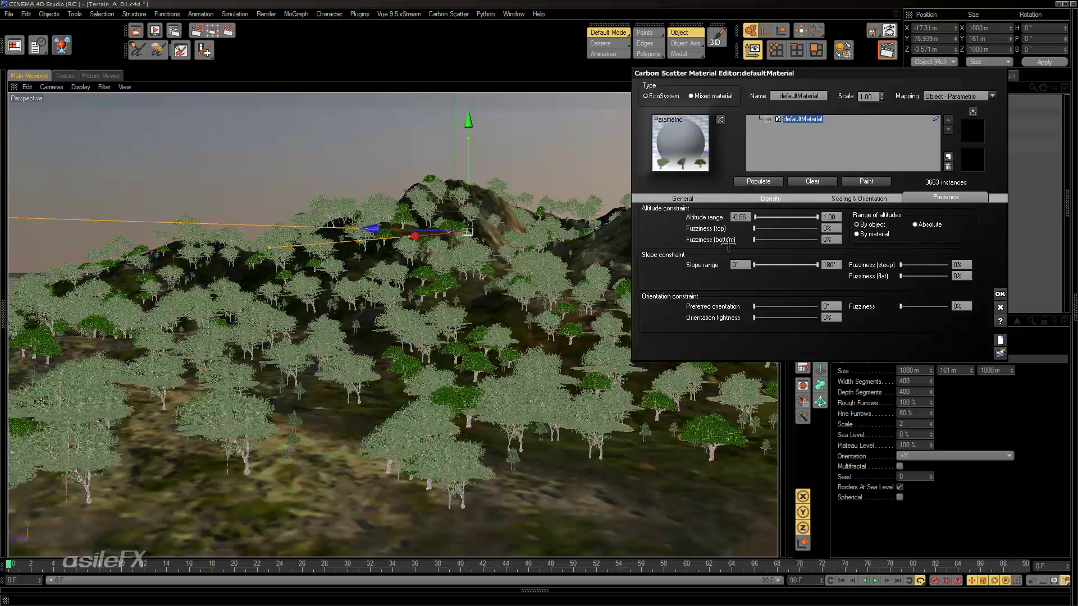
Step: Try a maximum slope of 46° and a steep slope fuzziness of 56%, repopulating the landscape after each change
alt+drag(595, 337, 477, 345)
drag(816, 265, 770, 264)
click(750, 182)
drag(932, 265, 946, 265)
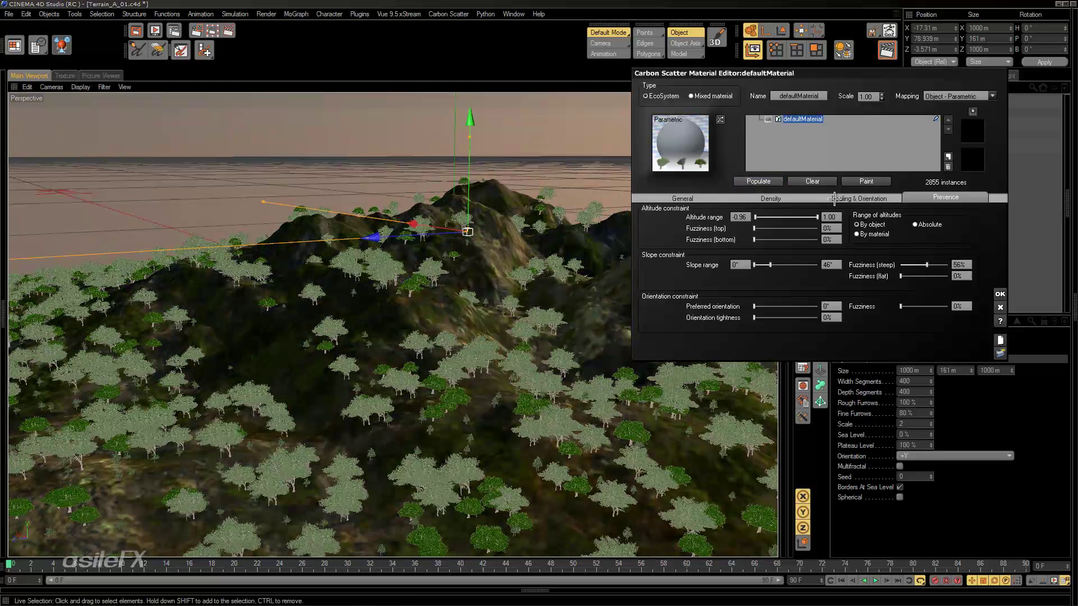
click(758, 181)
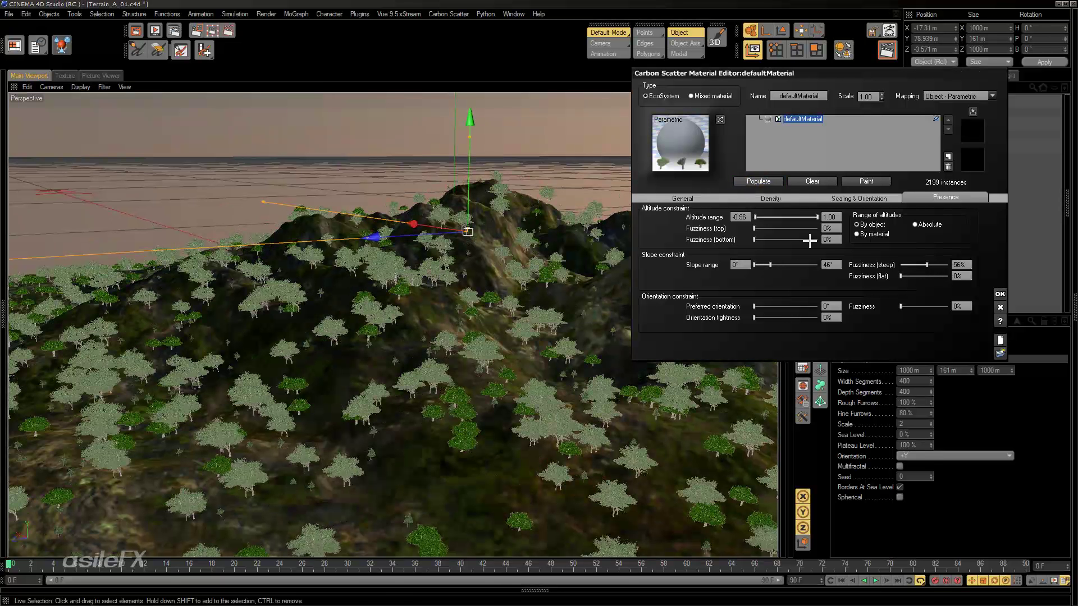
Step: Restore the steep slope fuzziness to 0% and try a maximum slope of 35°, repopulating the landscape after each change
drag(926, 264, 897, 265)
click(757, 181)
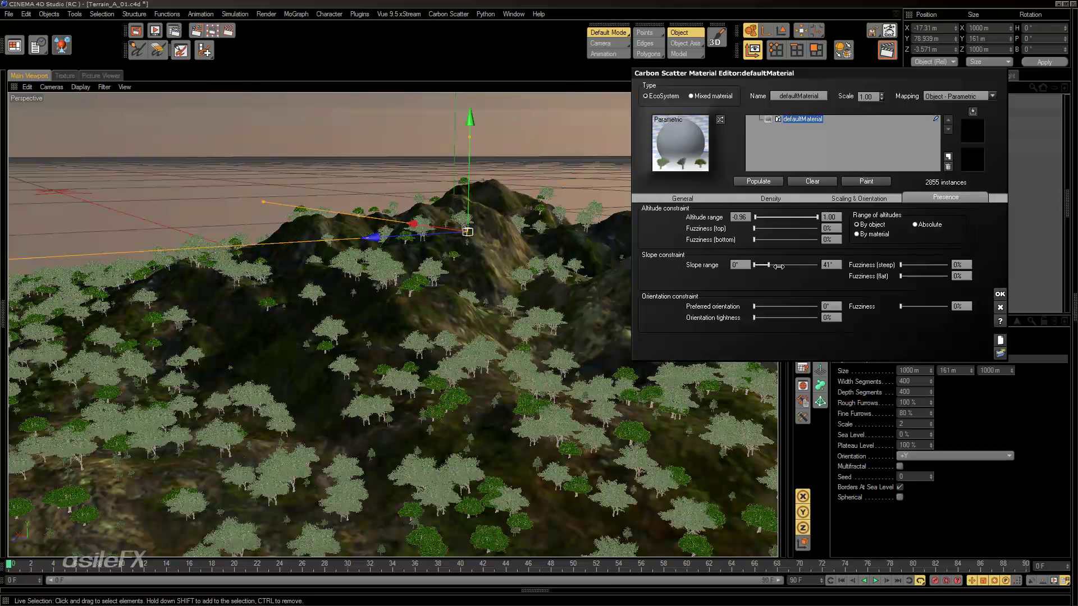
click(758, 181)
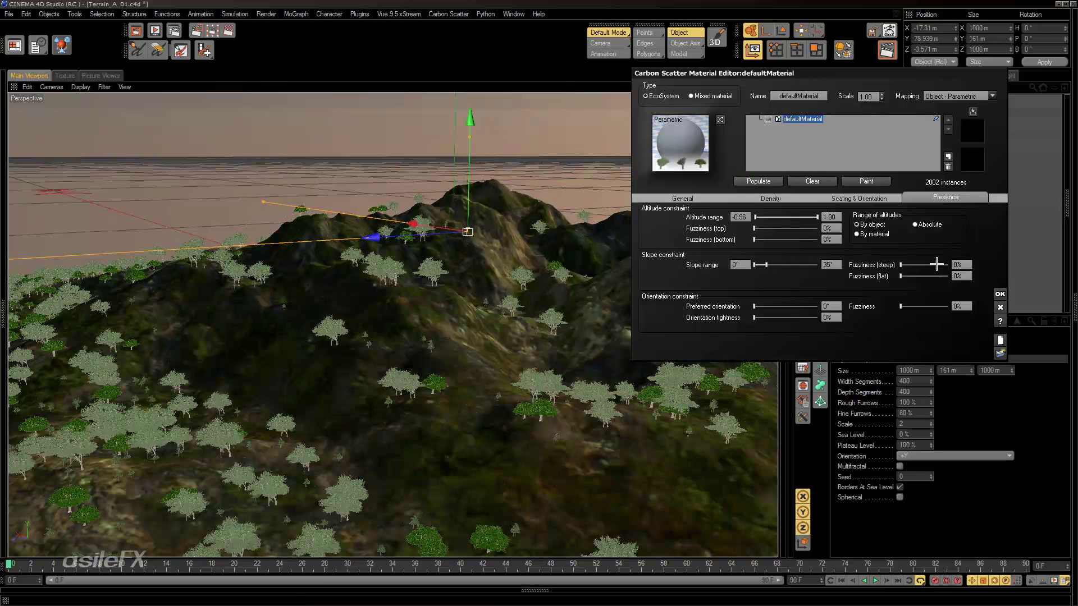
Step: Try a steep slope fuzziness of 55% and return it to 0%, repopulating the landscape after each change
mouse_move(934, 263)
mouse_down()
mouse_move(943, 263)
mouse_move(927, 265)
mouse_up()
click(758, 181)
click(774, 180)
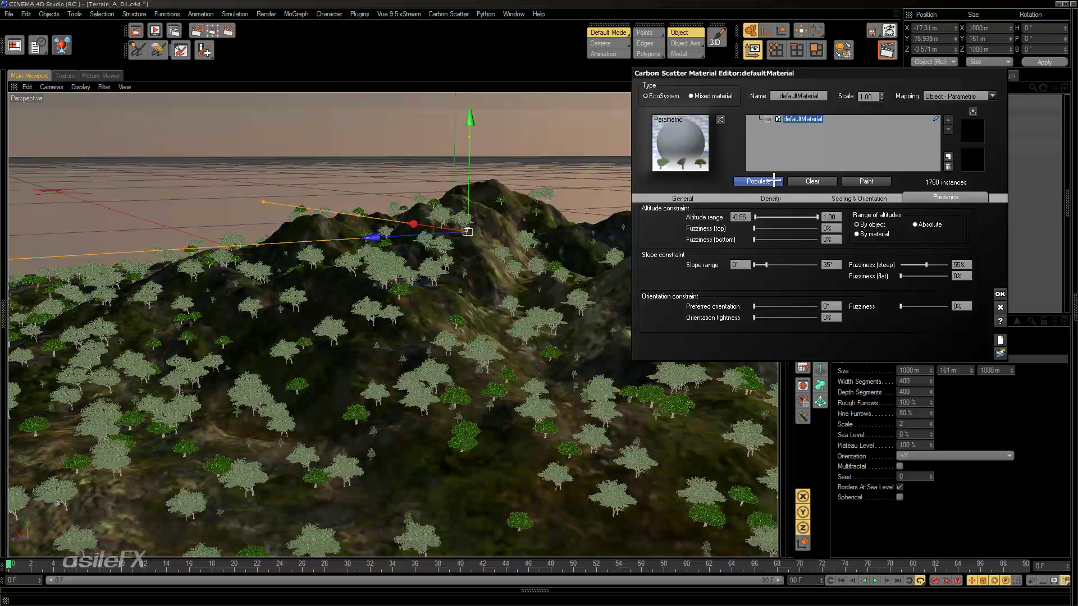
drag(926, 265, 844, 252)
click(766, 180)
Step: Try a flat slope fuzziness of 37%, return it to 0% with a maximum slope of 105°, and repopulate the landscape each time
drag(907, 277, 918, 276)
click(757, 181)
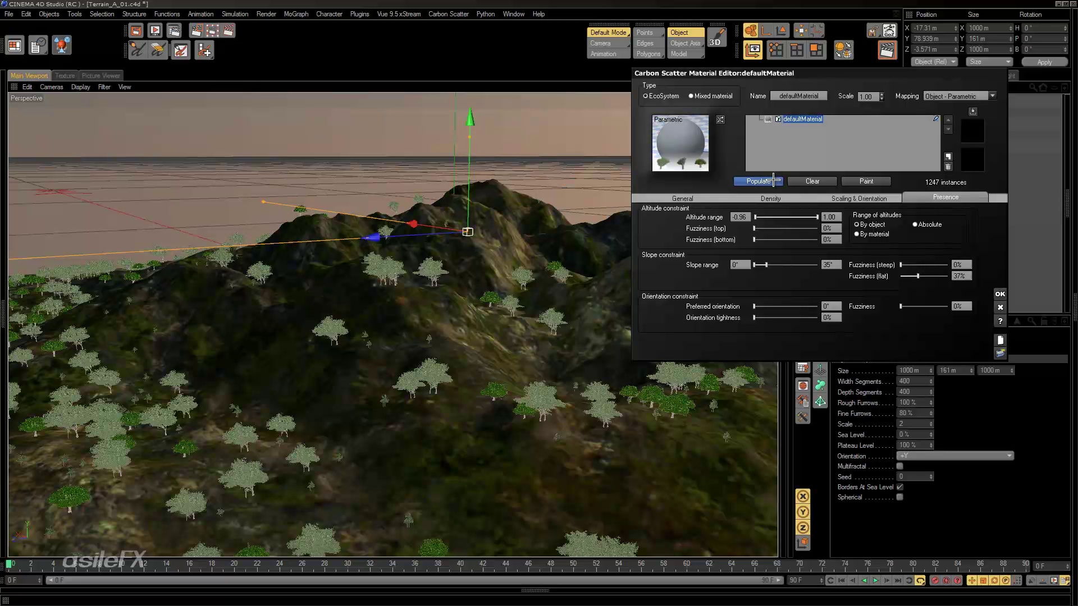
drag(918, 276, 791, 265)
click(758, 181)
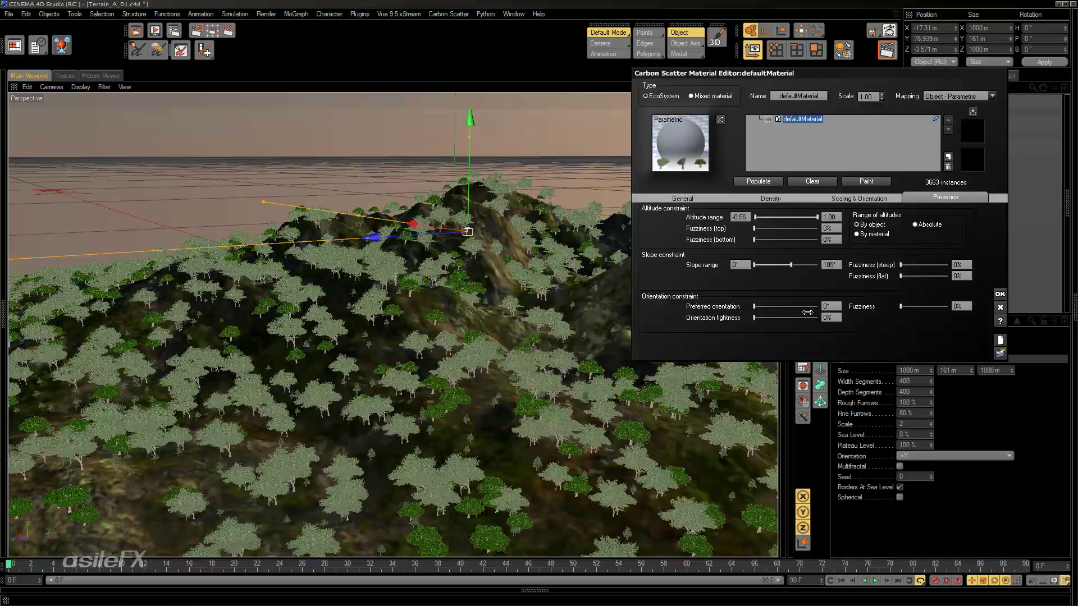
Step: Try a preferred orientation of 242° and an orientation fuzziness of 71%, repopulating the landscape after each change
alt+drag(612, 393, 648, 509)
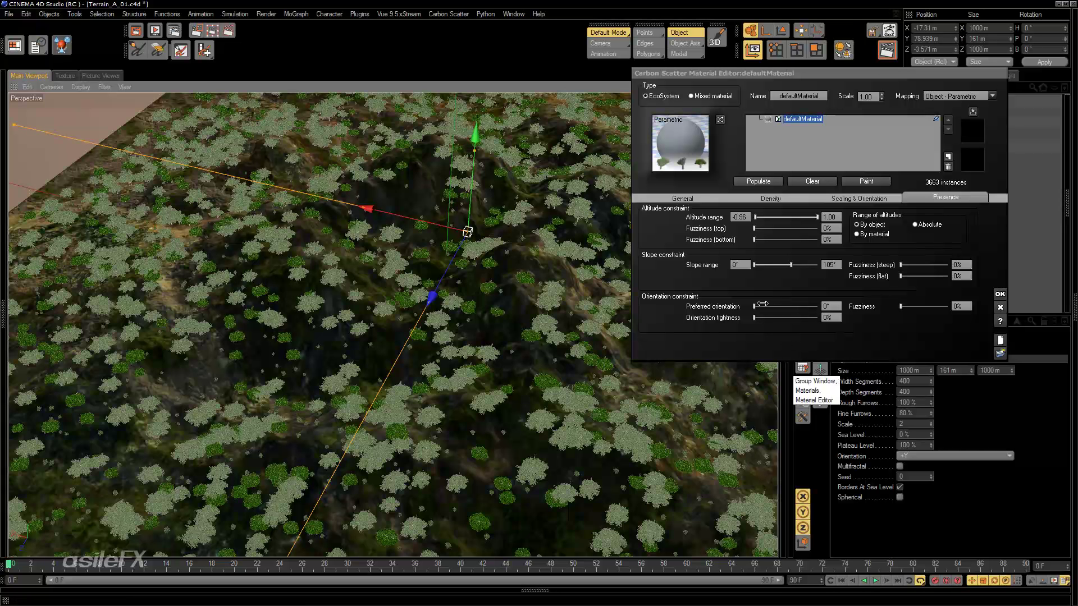
drag(766, 306, 796, 306)
click(751, 180)
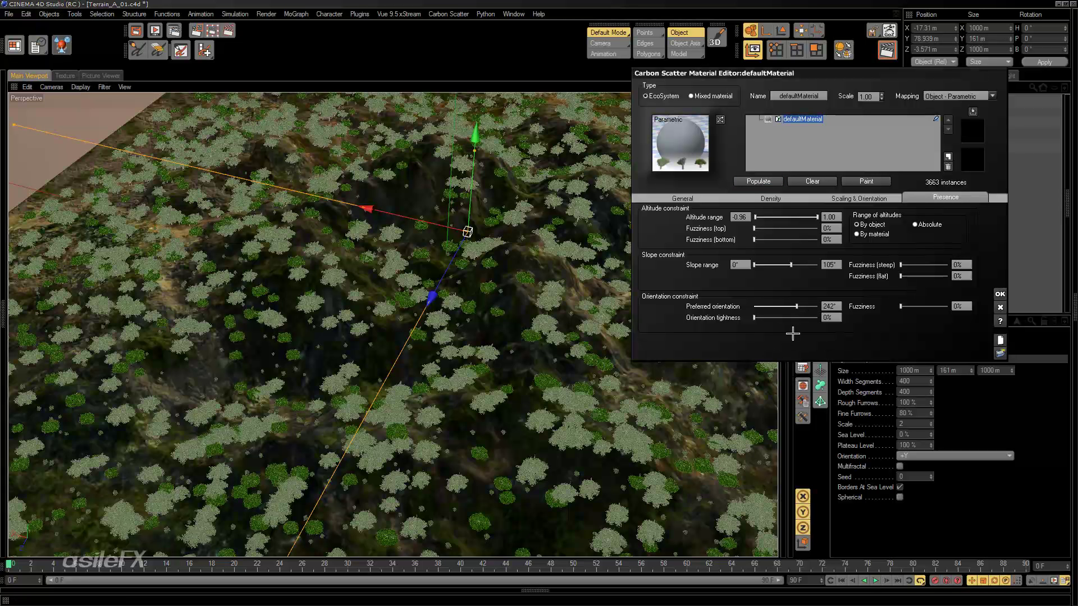
drag(900, 306, 934, 307)
click(756, 180)
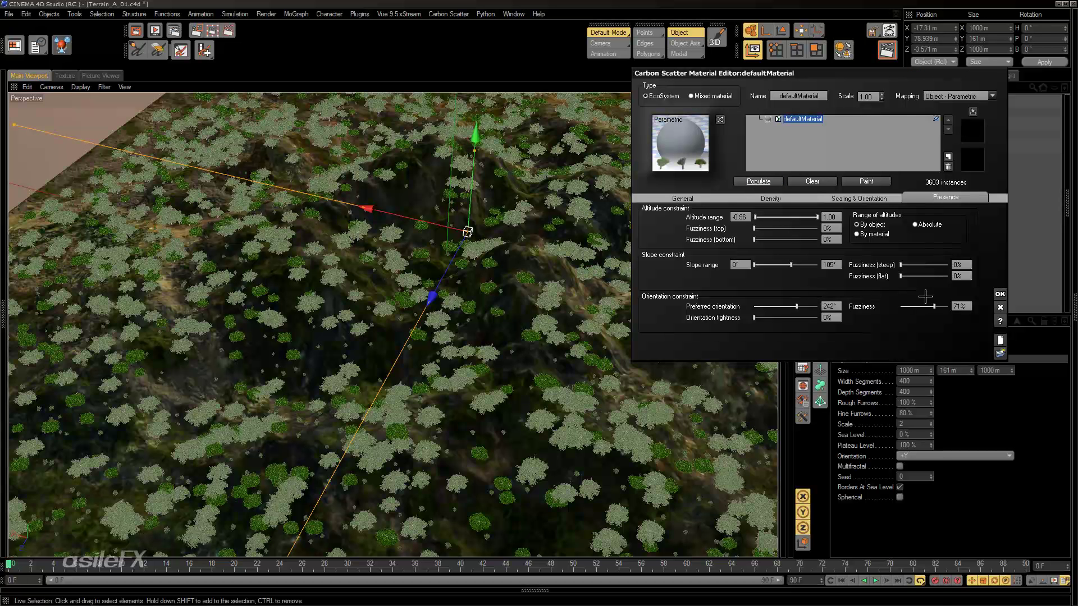
Step: Set the orientation fuzziness to 0% and the orientation tightness to 74%, and repopulate the landscape
drag(934, 307, 893, 306)
drag(764, 322, 801, 317)
click(759, 181)
click(773, 183)
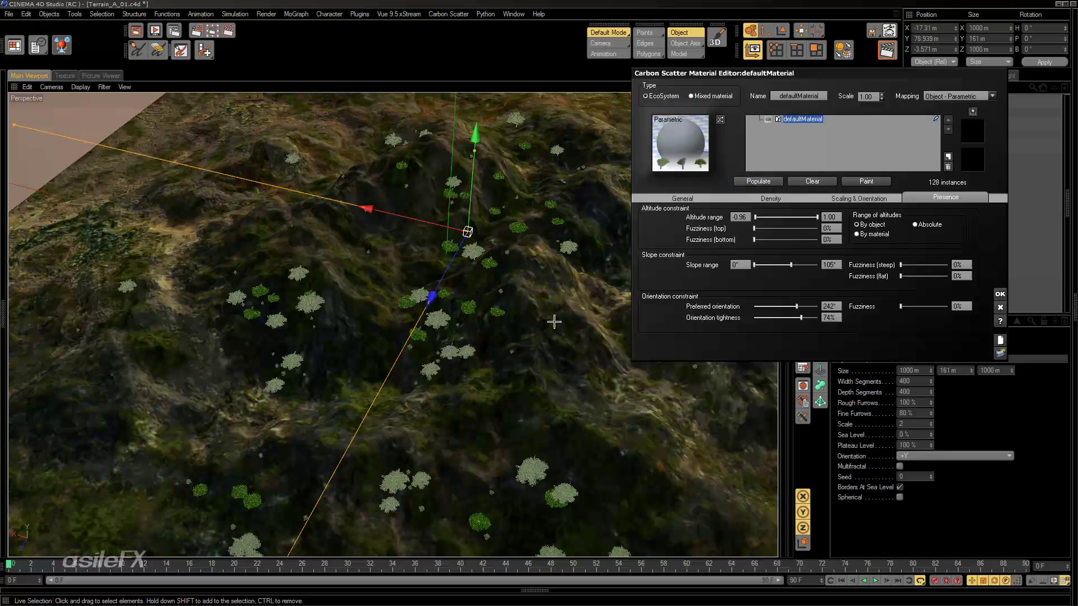
Step: Try a preferred orientation of 80°, repopulate the landscape and inspect the tree distribution on the slopes
alt+drag(533, 423, 246, 487)
drag(796, 306, 768, 306)
click(758, 182)
alt+drag(505, 371, 505, 342)
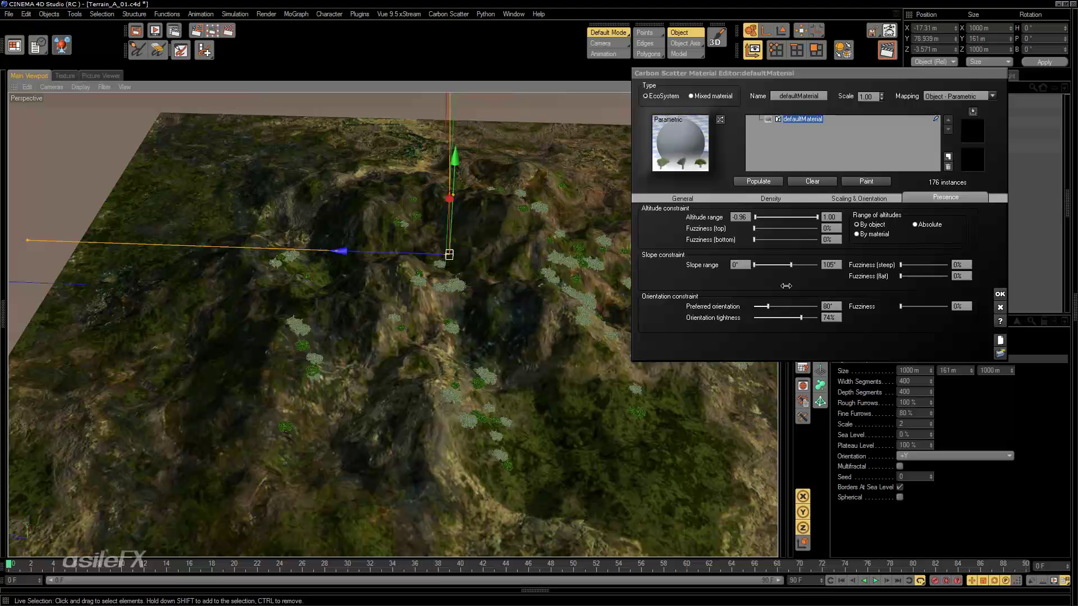
Step: Try an orientation tightness of 50%, repopulate the landscape and inspect the trees
mouse_move(801, 317)
mouse_down()
mouse_move(809, 321)
mouse_move(785, 319)
mouse_up()
click(757, 181)
click(759, 181)
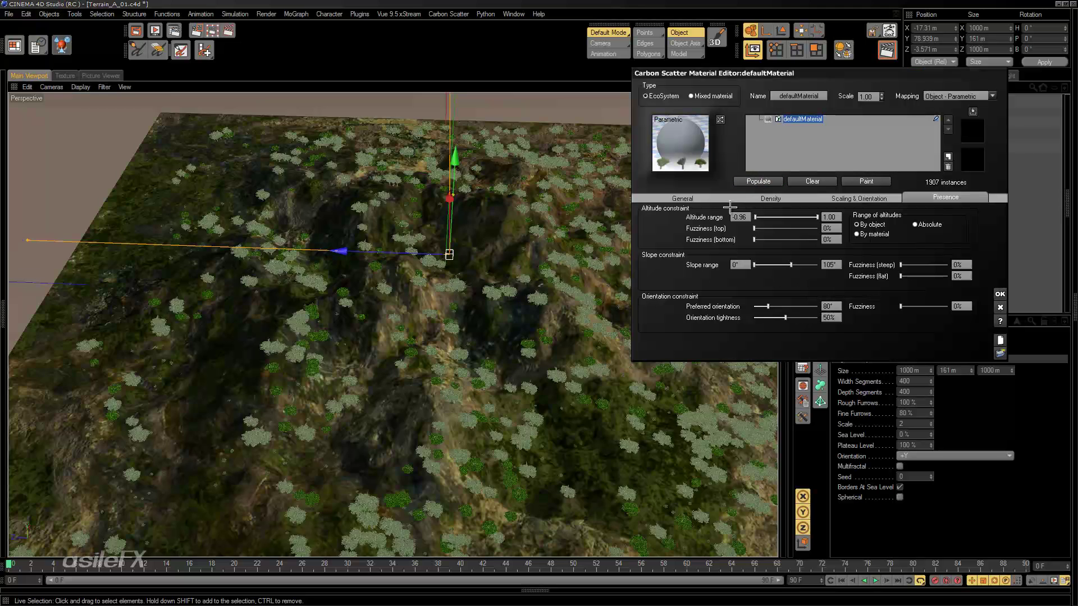
alt+drag(450, 269, 449, 241)
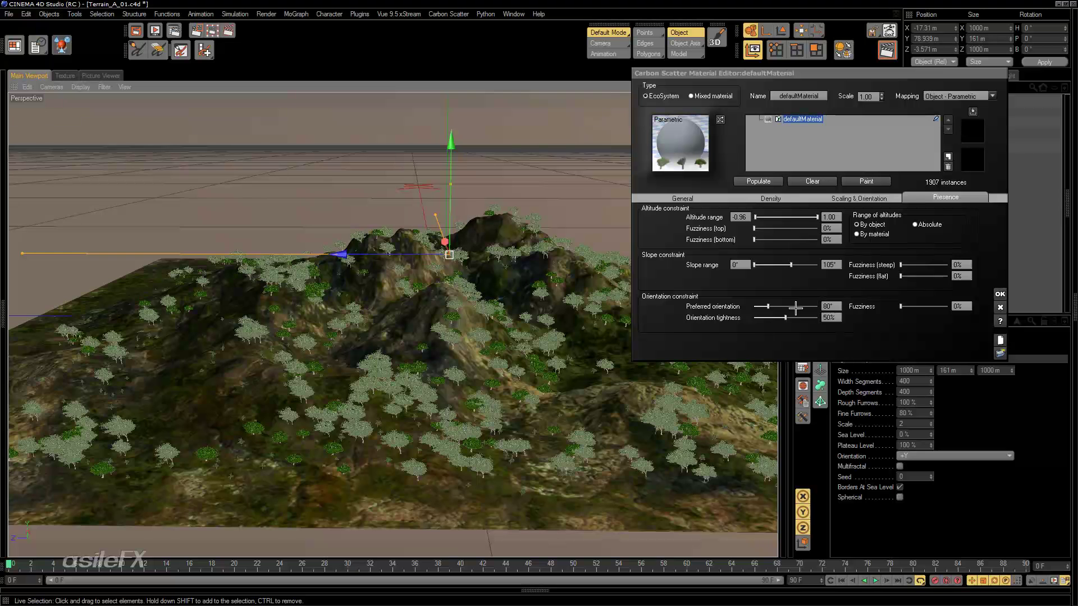
Step: Try a preferred orientation of 166°, repopulate the landscape and inspect which slopes carry trees
drag(774, 303, 790, 306)
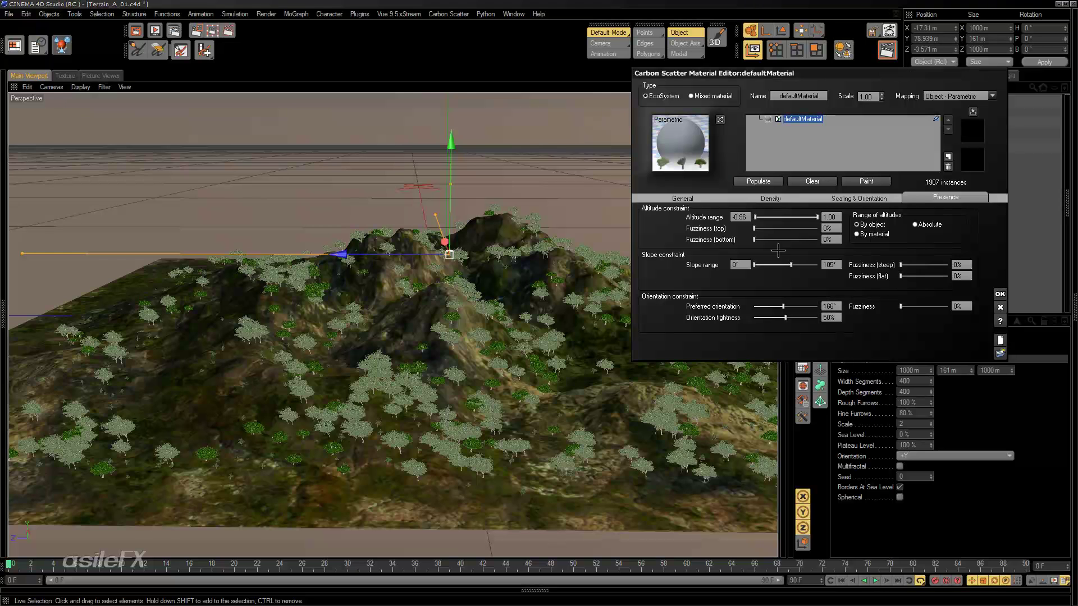
alt+drag(485, 329, 573, 380)
alt+drag(469, 342, 312, 169)
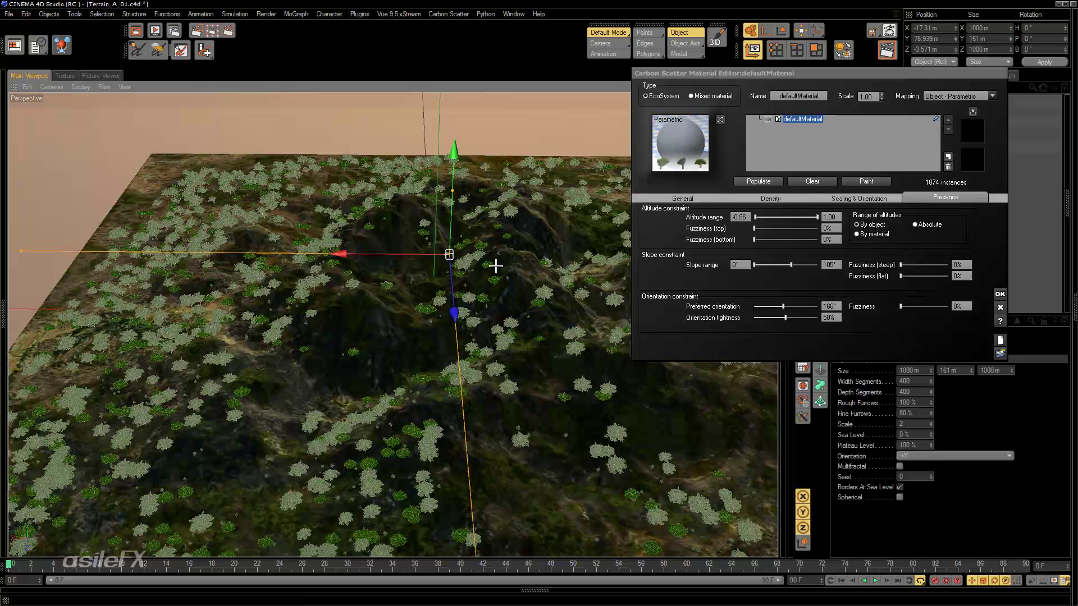
alt+middle_drag(413, 399, 480, 382)
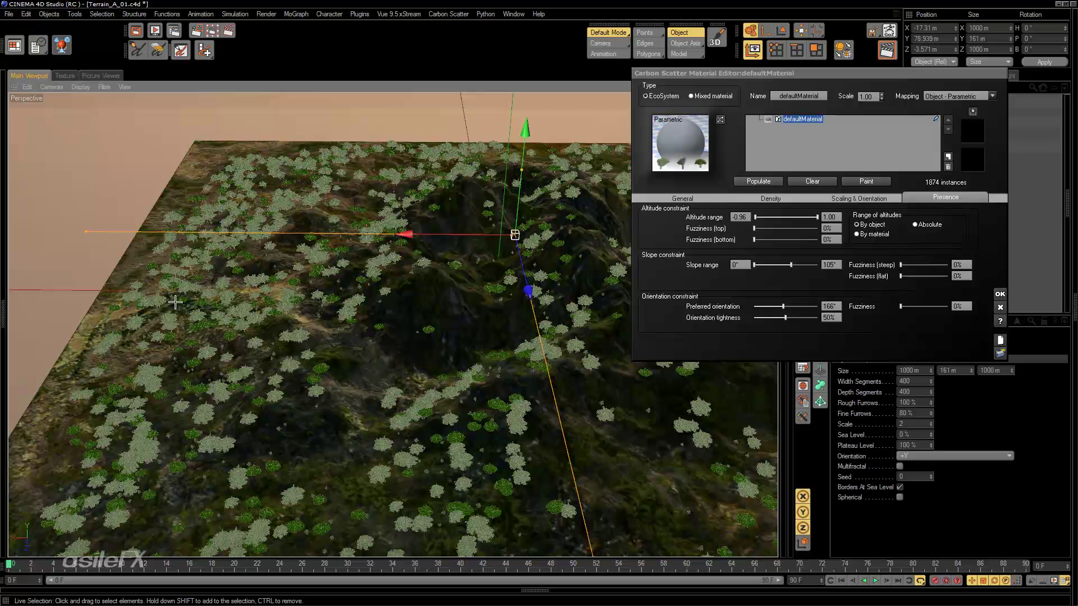
Step: Try an orientation tightness of 62%, repopulate the landscape and view the trees from a different angle
drag(784, 318, 793, 318)
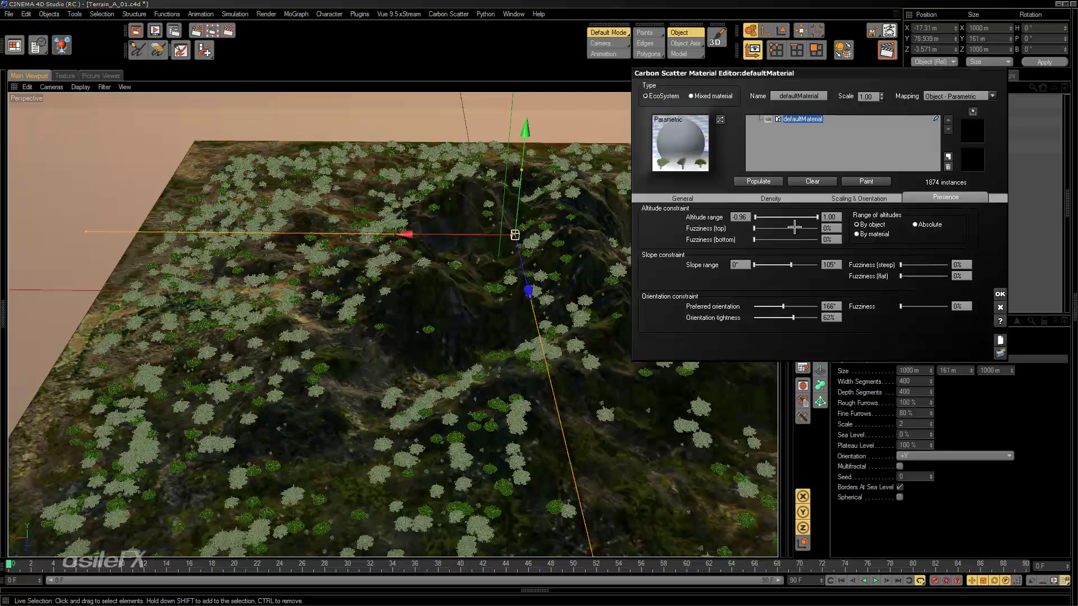
click(762, 181)
alt+drag(281, 358, 503, 289)
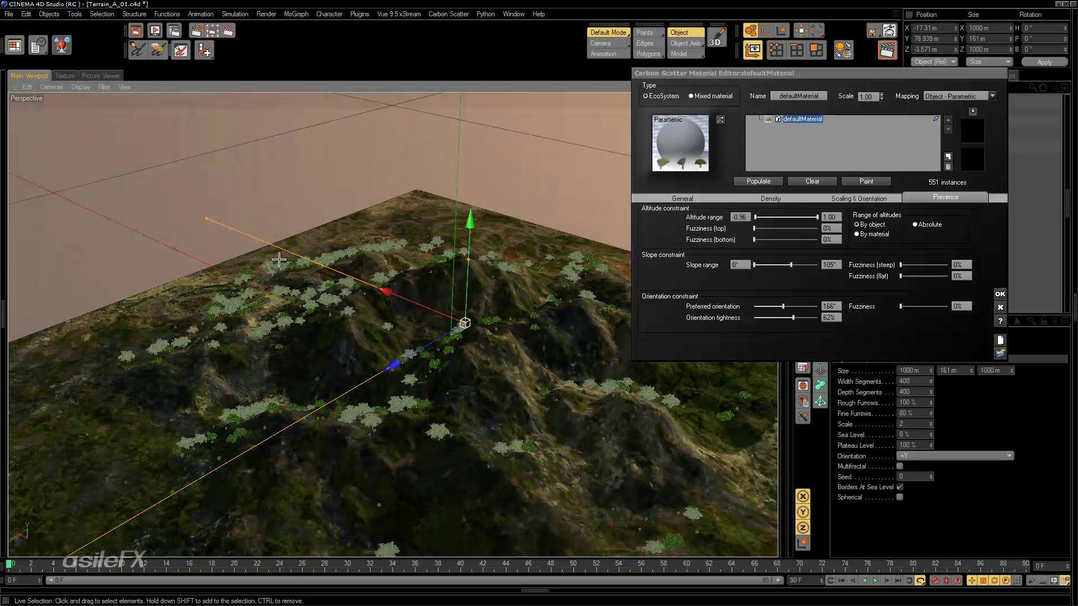
Step: Try an orientation fuzziness of 30%, repopulate the landscape and inspect the trees from several angles
alt+drag(516, 244, 813, 224)
drag(920, 313, 914, 308)
click(758, 181)
alt+drag(393, 336, 478, 327)
alt+right_drag(477, 327, 477, 314)
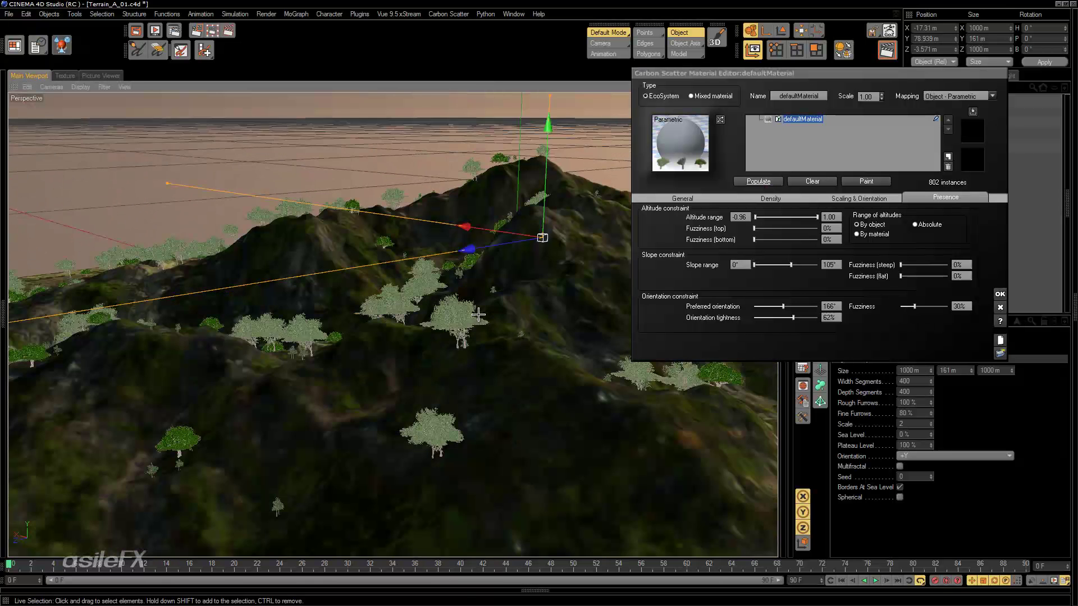
alt+drag(474, 315, 624, 364)
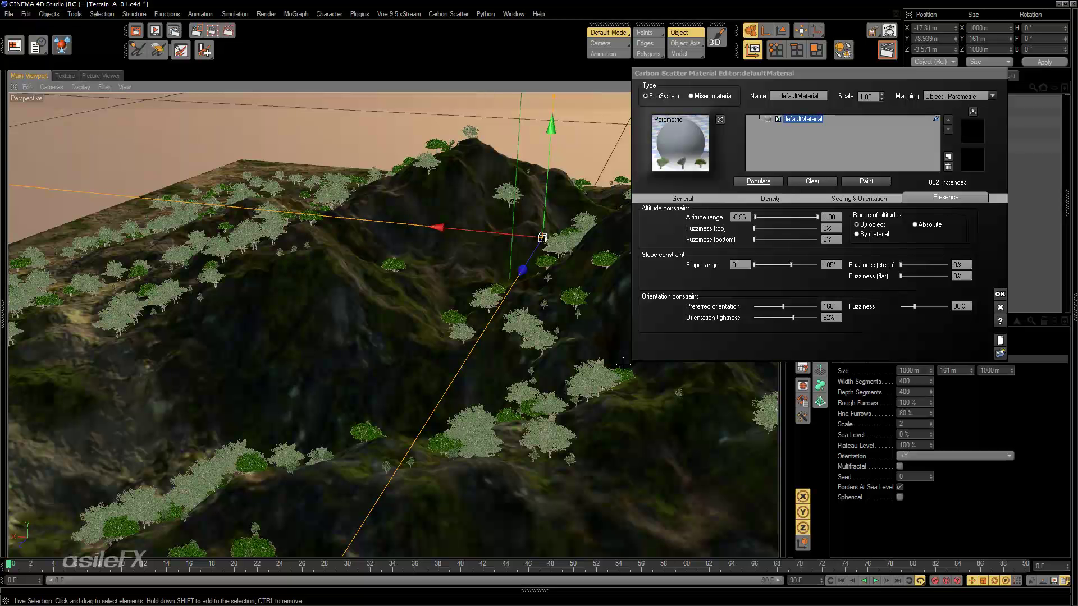
alt+drag(649, 365, 535, 382)
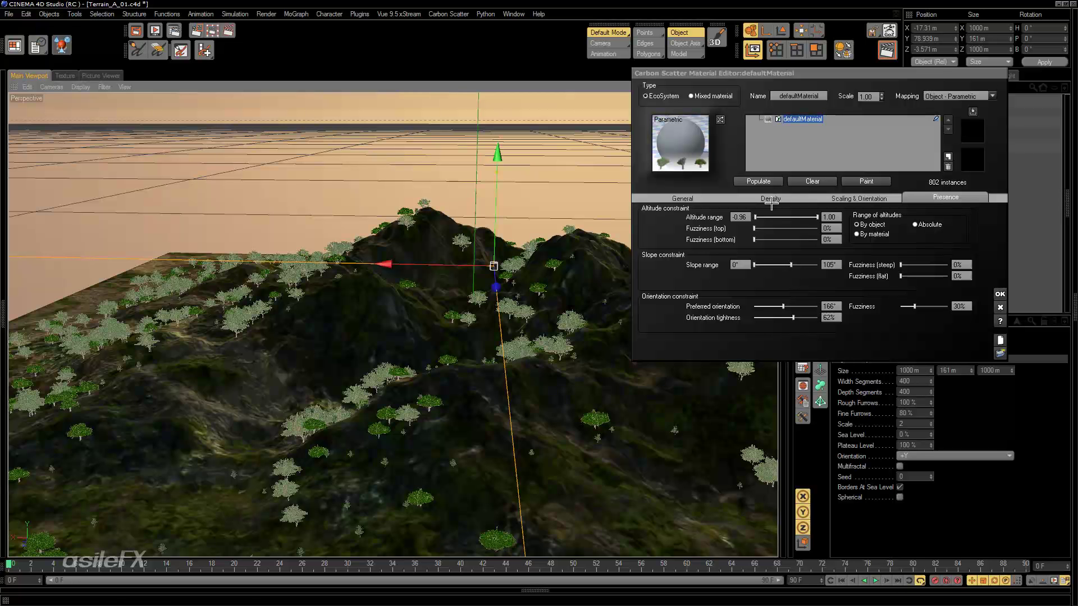
alt+drag(510, 399, 559, 386)
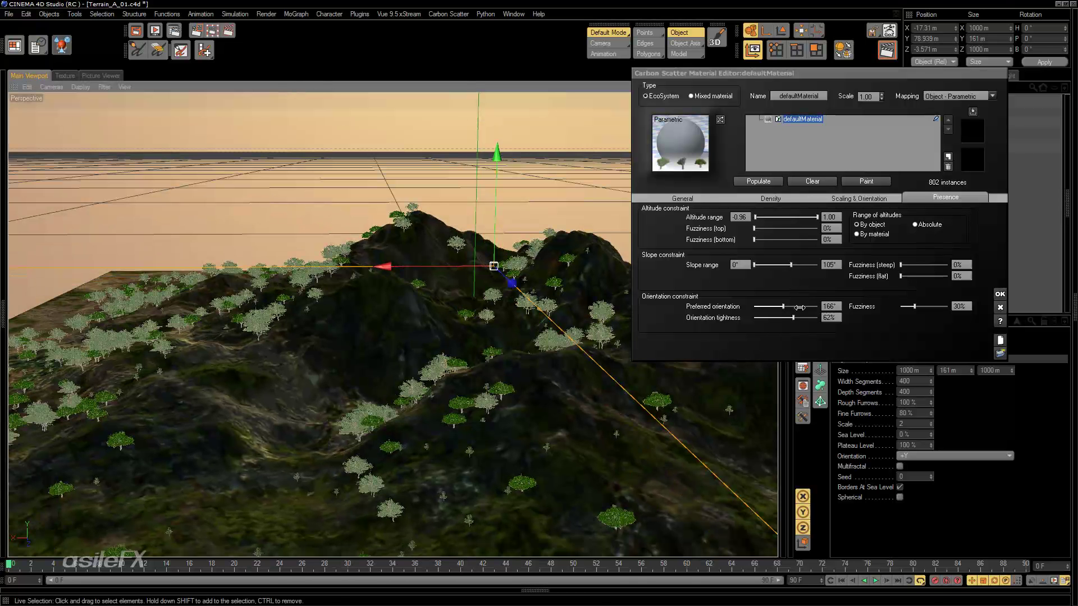
Step: Reset the preferred orientation, tightness and fuzziness to 0, the maximum slope to 180° and the minimum altitude to -1.00, and repopulate the landscape
double_click(829, 306)
text(0)
key(Return)
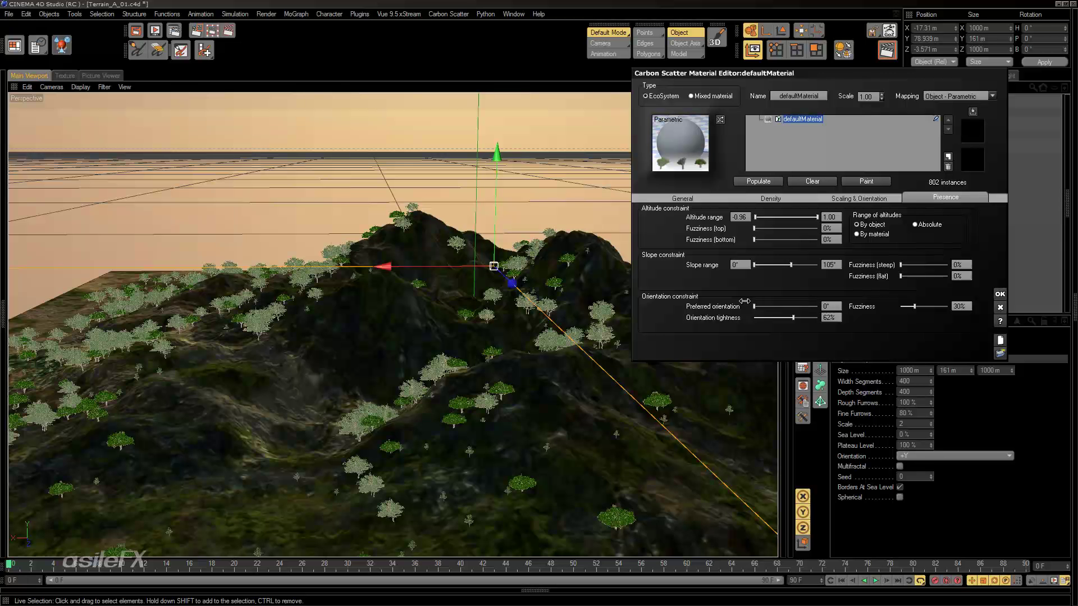
drag(792, 318, 754, 318)
drag(801, 267, 875, 264)
click(783, 180)
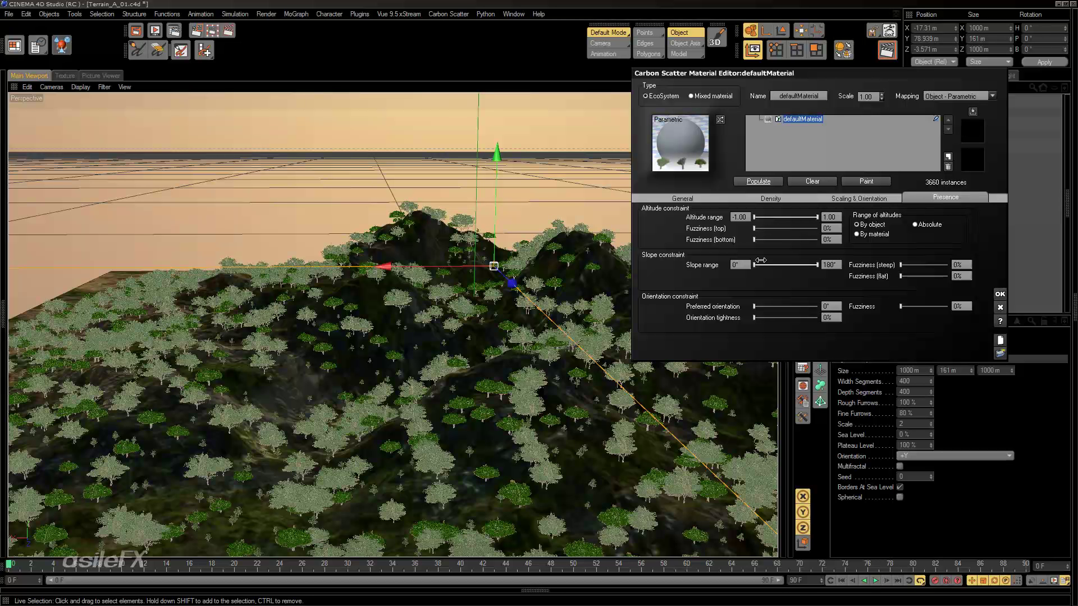
Step: Limit the ecosystem's slope range to a maximum of 35° and repopulate the terrain
drag(817, 264, 773, 265)
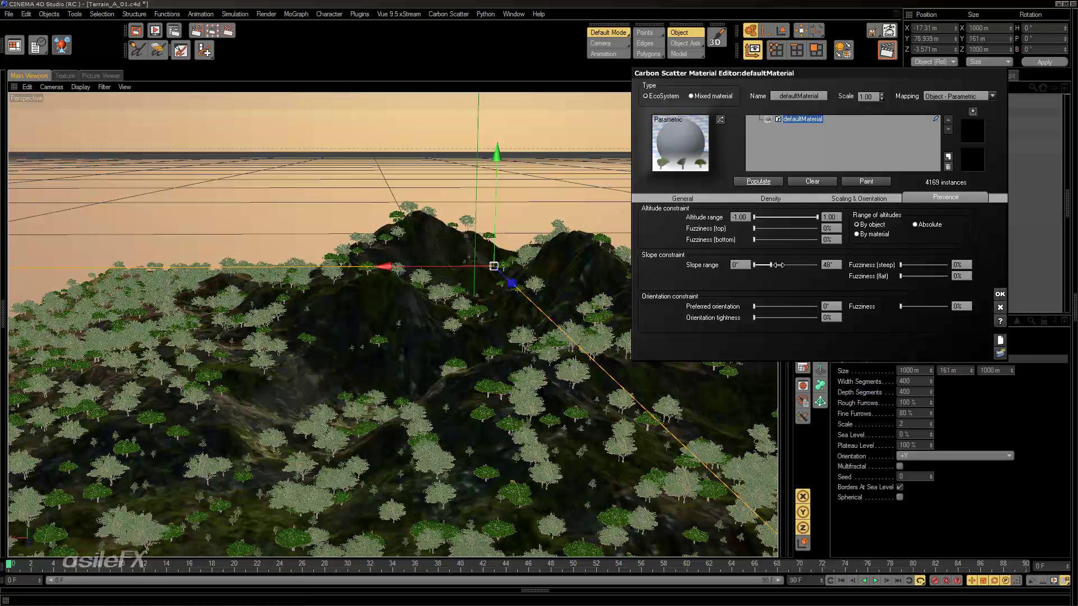
click(758, 182)
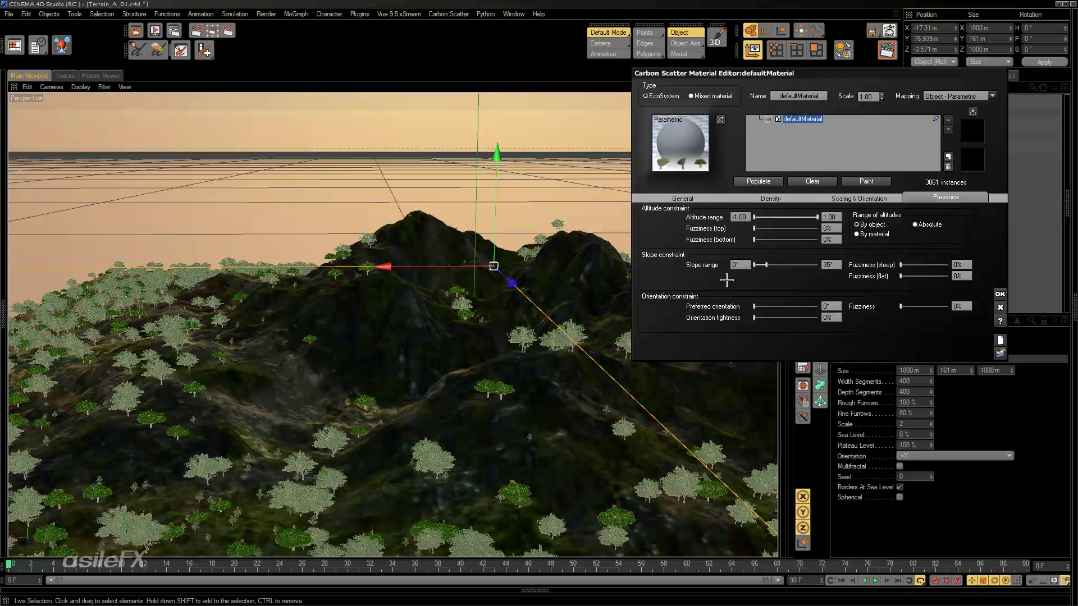
alt+drag(502, 350, 551, 394)
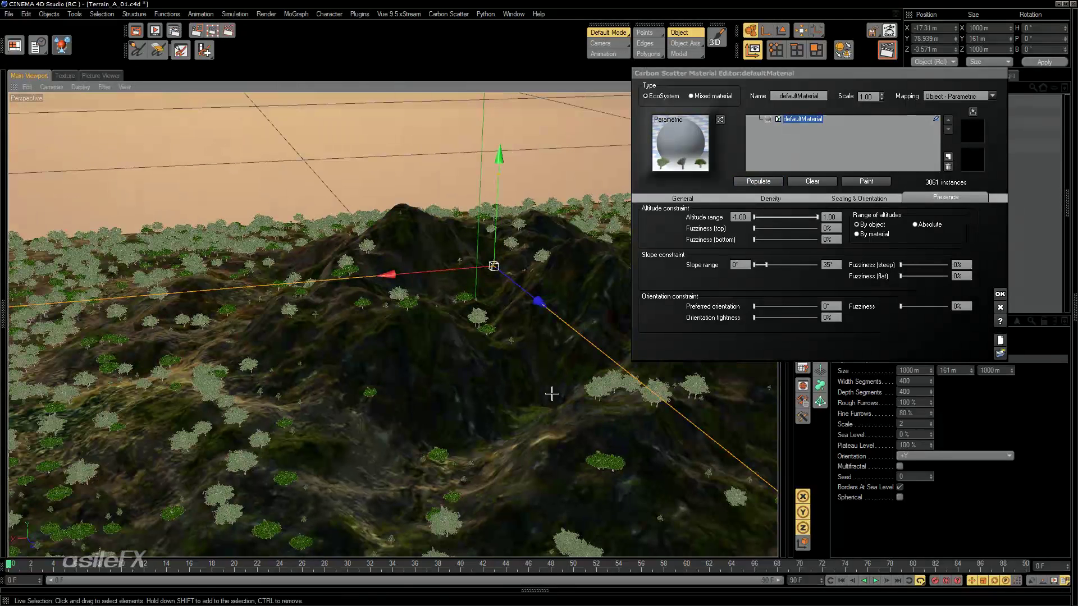
Step: Convert the material to a mixed material and open Material 2's general population settings for editing
click(723, 100)
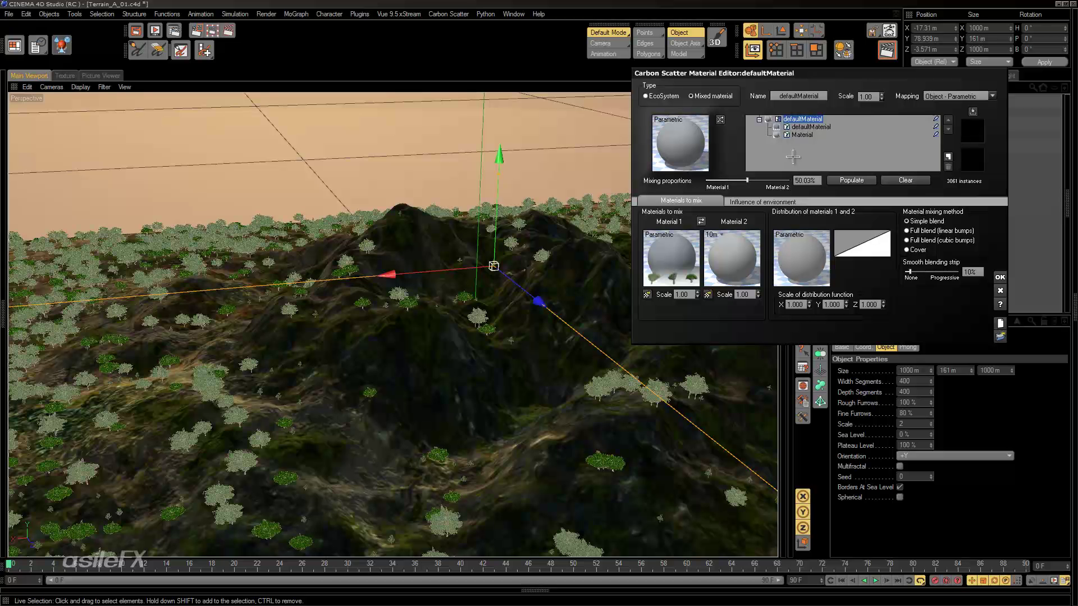
right_click(732, 246)
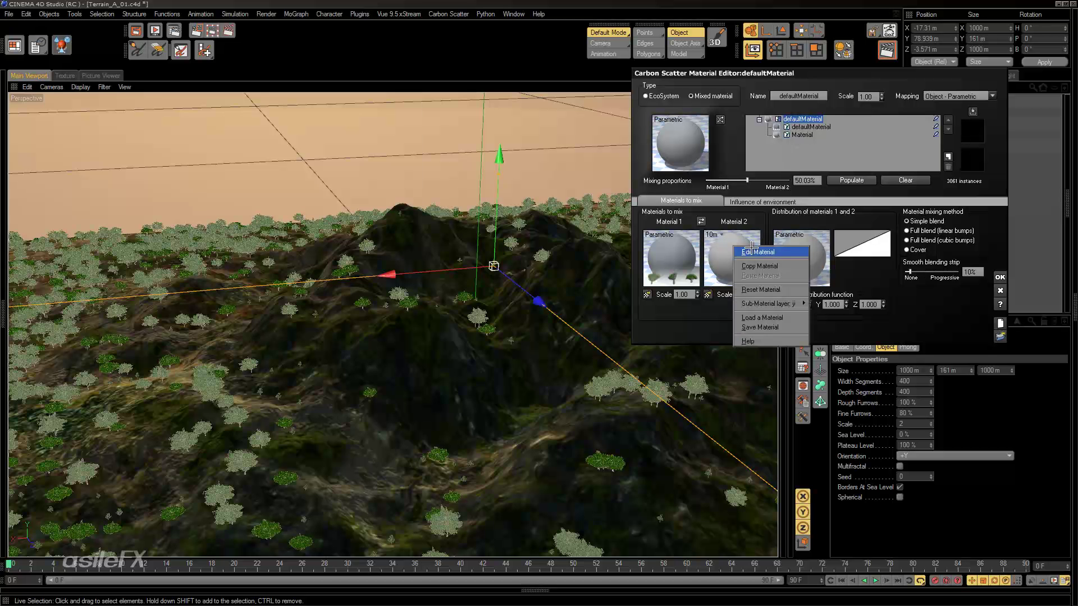
click(747, 248)
drag(288, 42, 860, 128)
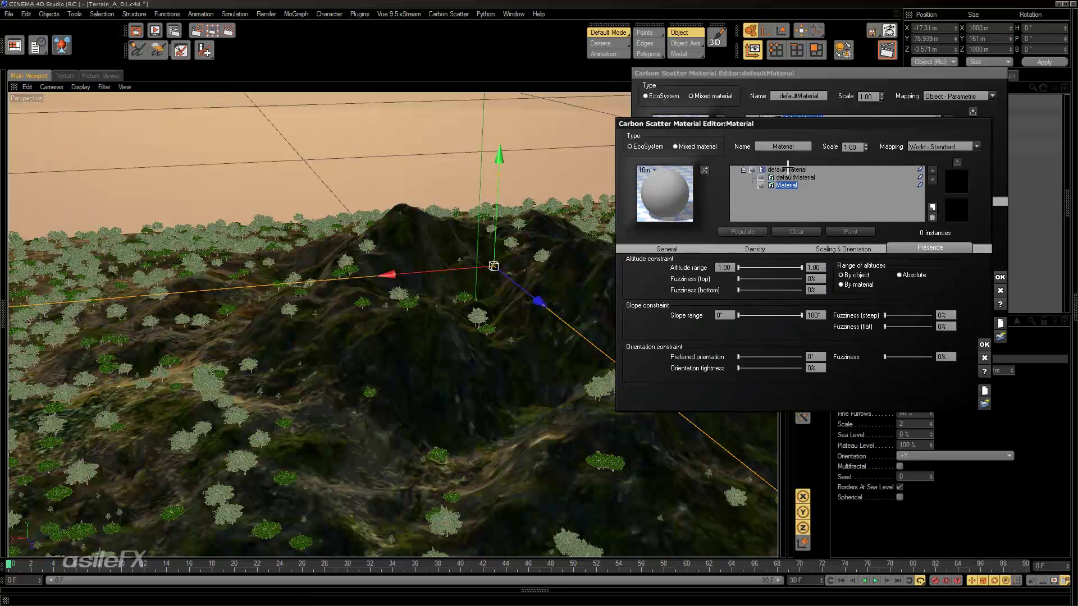
click(661, 248)
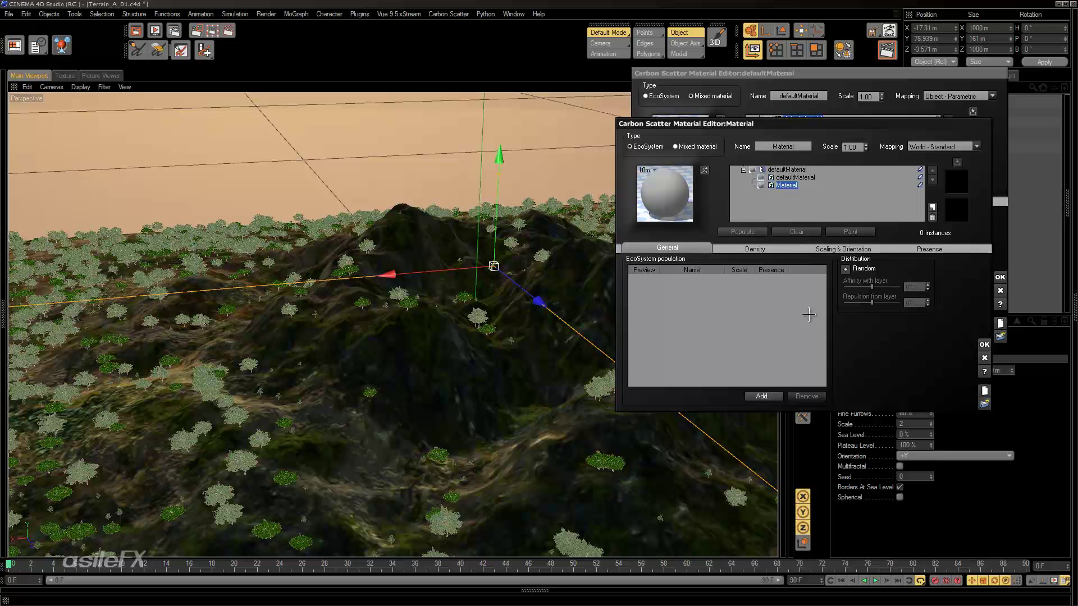
Step: Add the Yellow Maple Tree from the Trees collection to the ecosystem population of the sub-material named Material
click(787, 177)
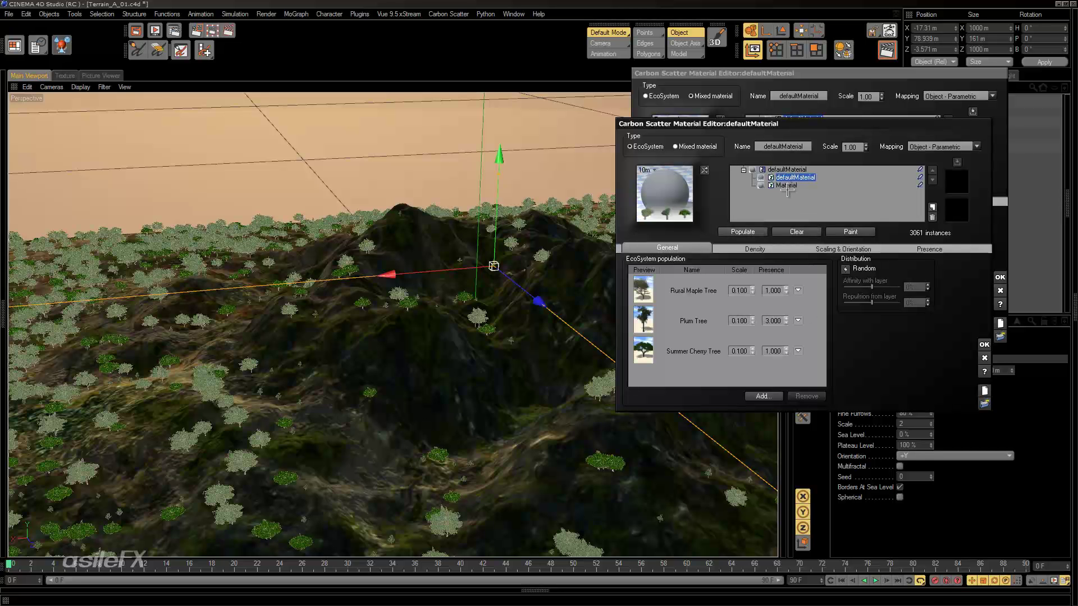
click(793, 185)
click(796, 177)
click(744, 170)
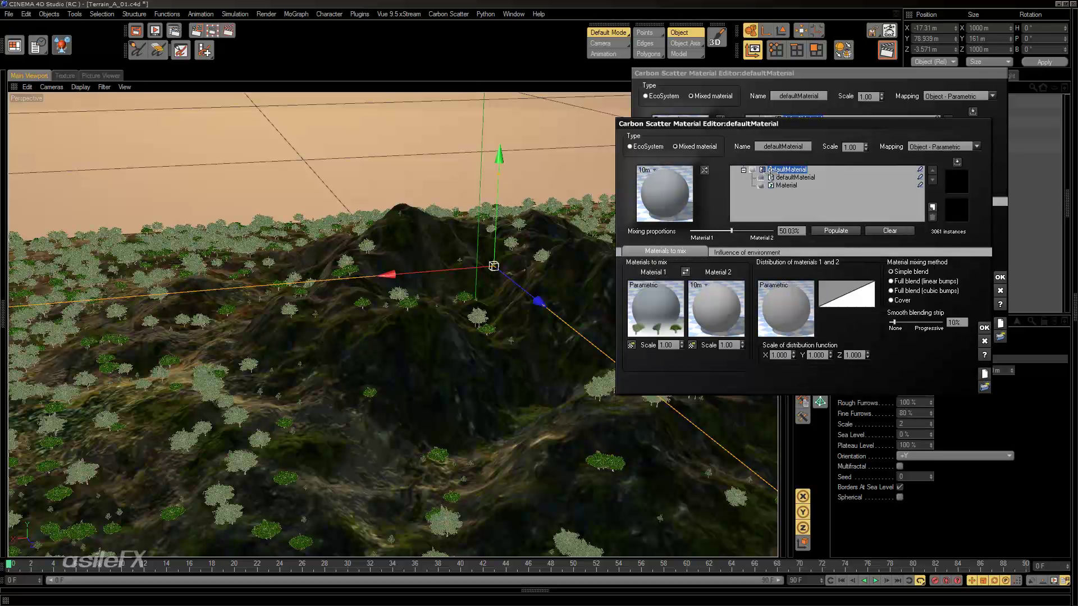
click(785, 185)
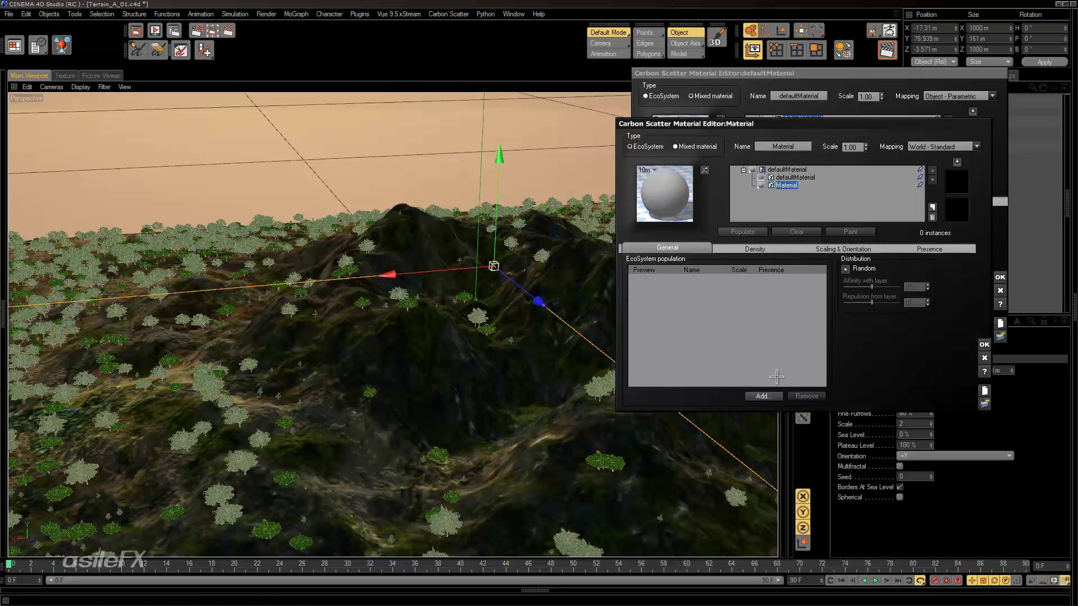
click(764, 396)
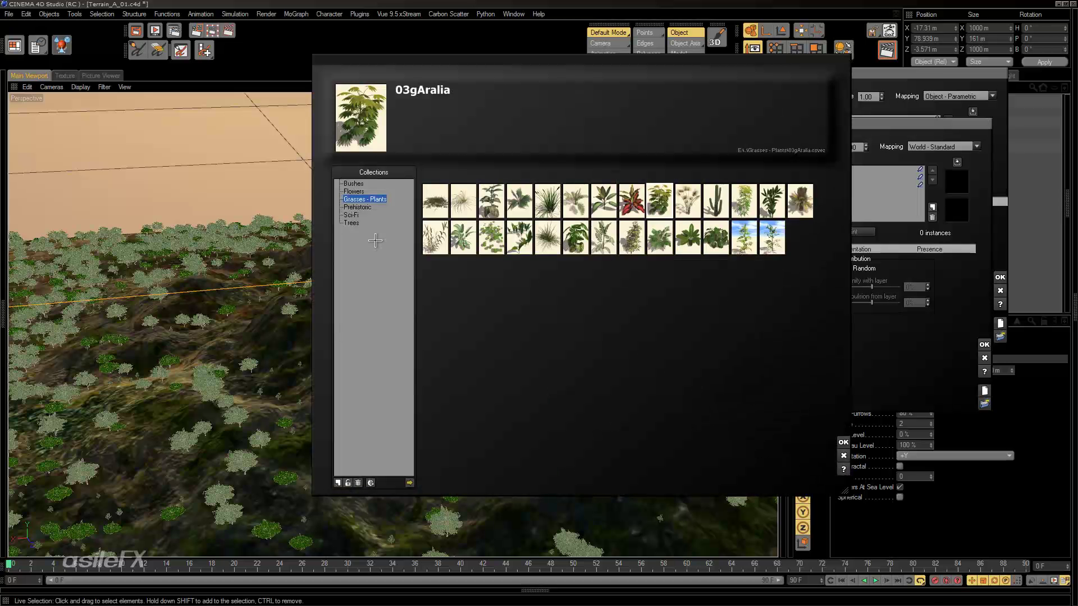
click(351, 223)
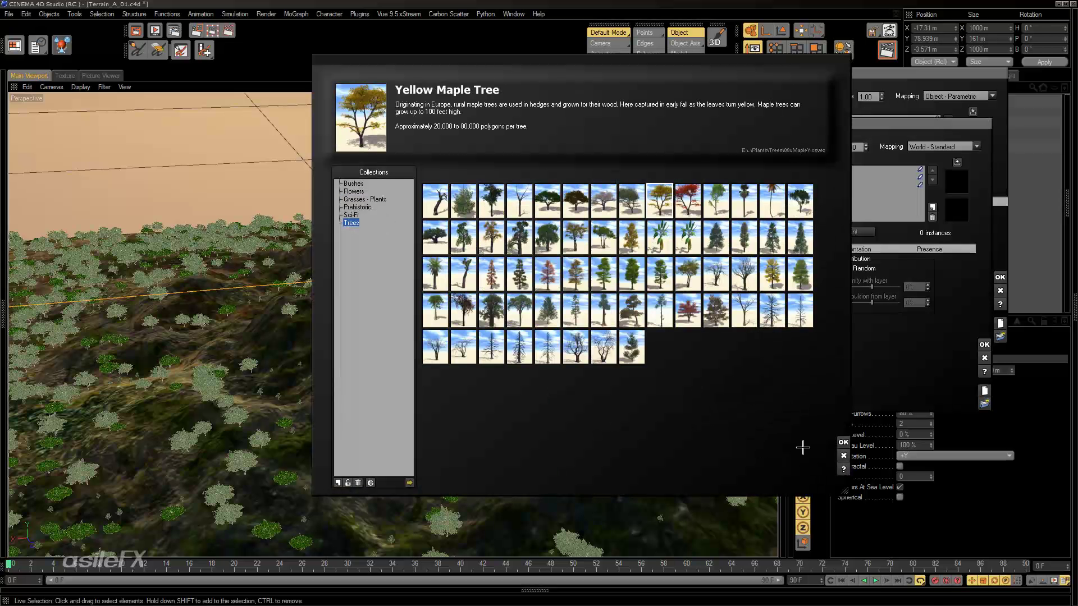
click(843, 442)
Step: Add the Red Maple Tree as a second plant in the same ecosystem population
click(777, 397)
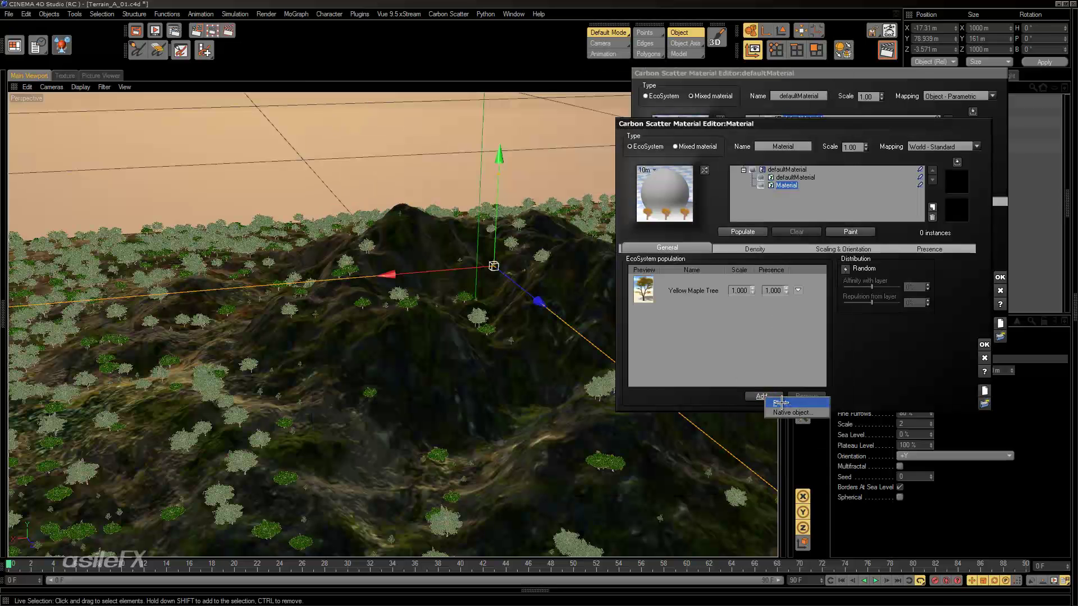
click(781, 403)
click(687, 200)
click(843, 442)
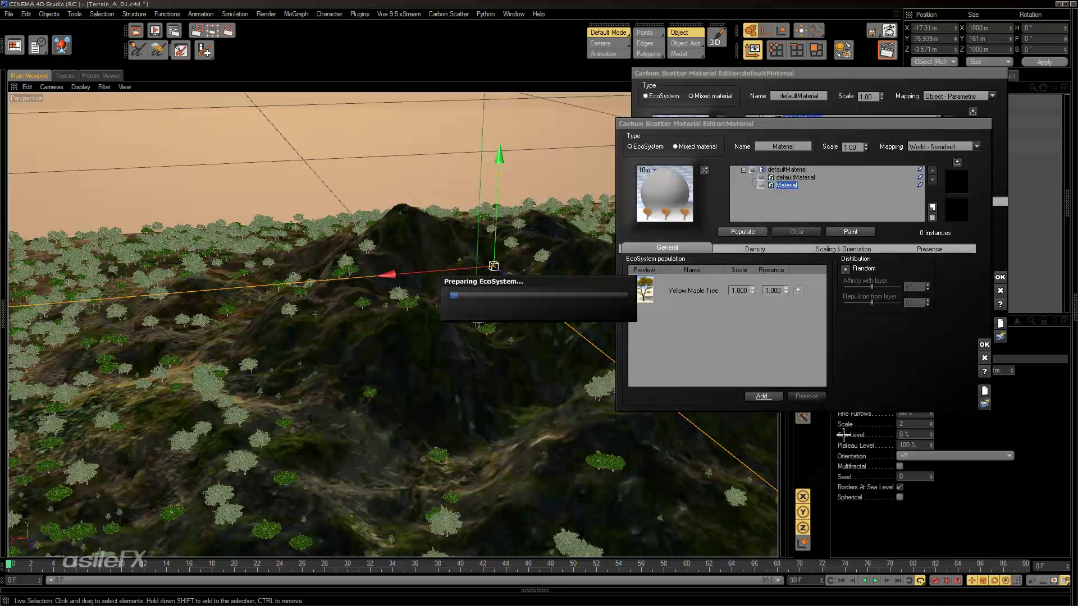
Step: Set the scale of both the Yellow Maple Tree and the Red Maple Tree to 0.1
double_click(739, 290)
text(1)
double_click(738, 320)
text(1)
key(Return)
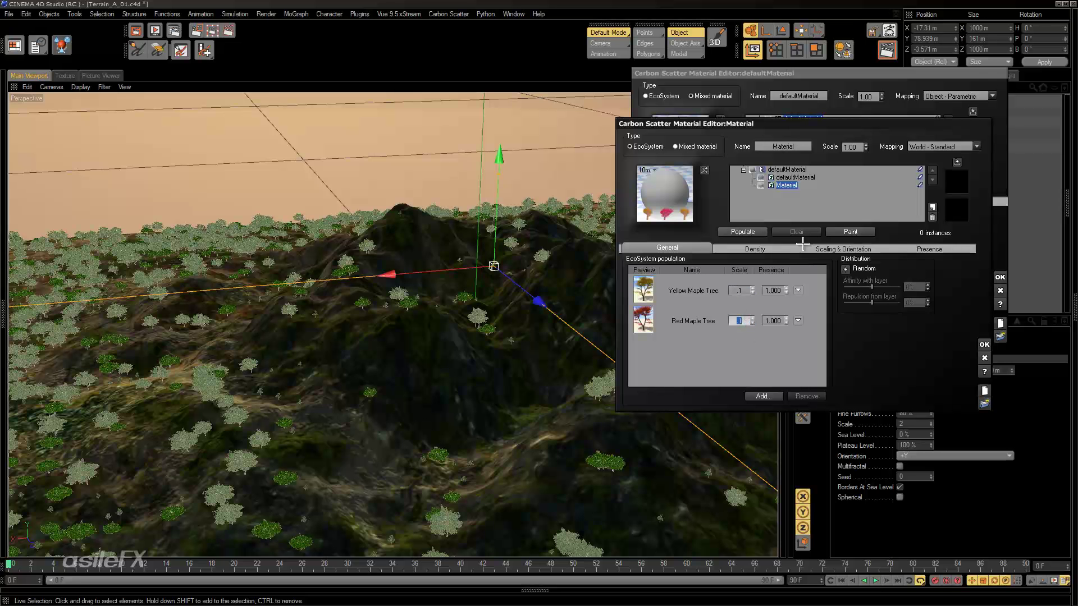
Step: Restrict the maple sub-material's slope range to 37°–180° and populate the terrain with it
click(954, 248)
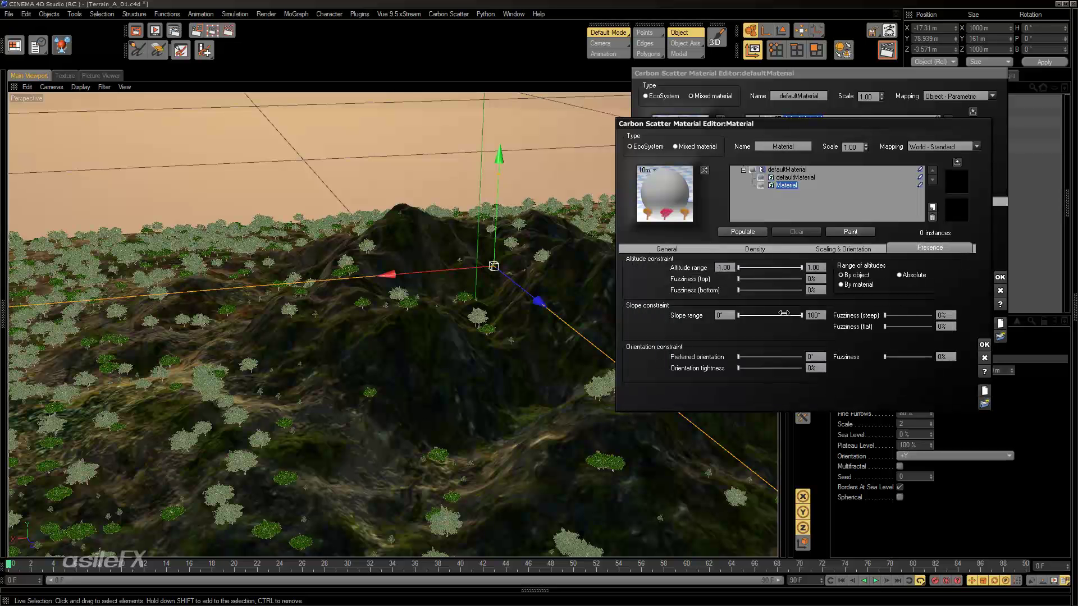
click(742, 232)
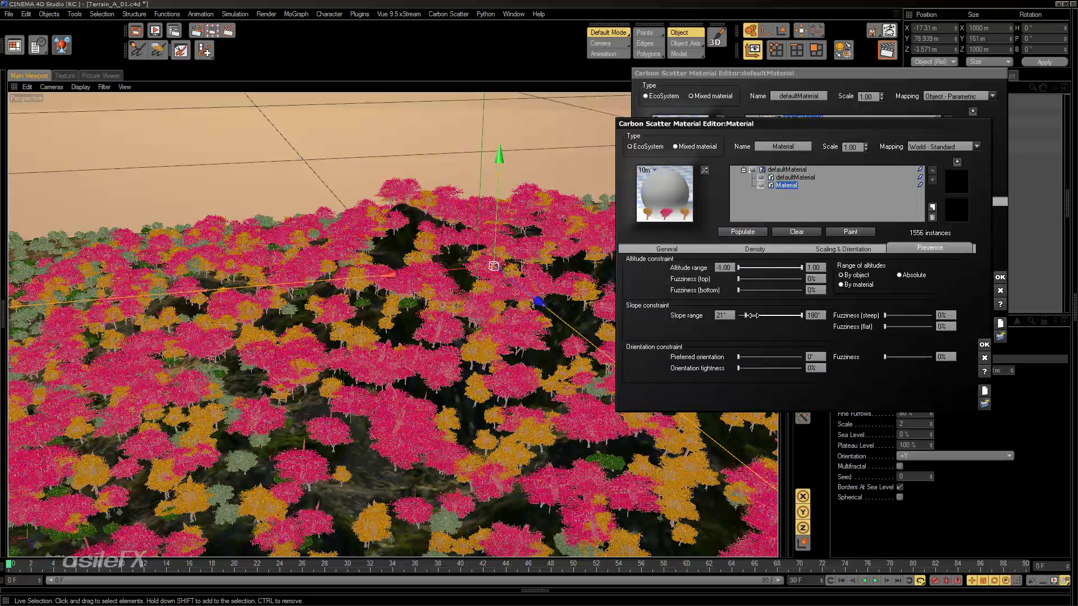
drag(742, 315, 751, 315)
click(742, 232)
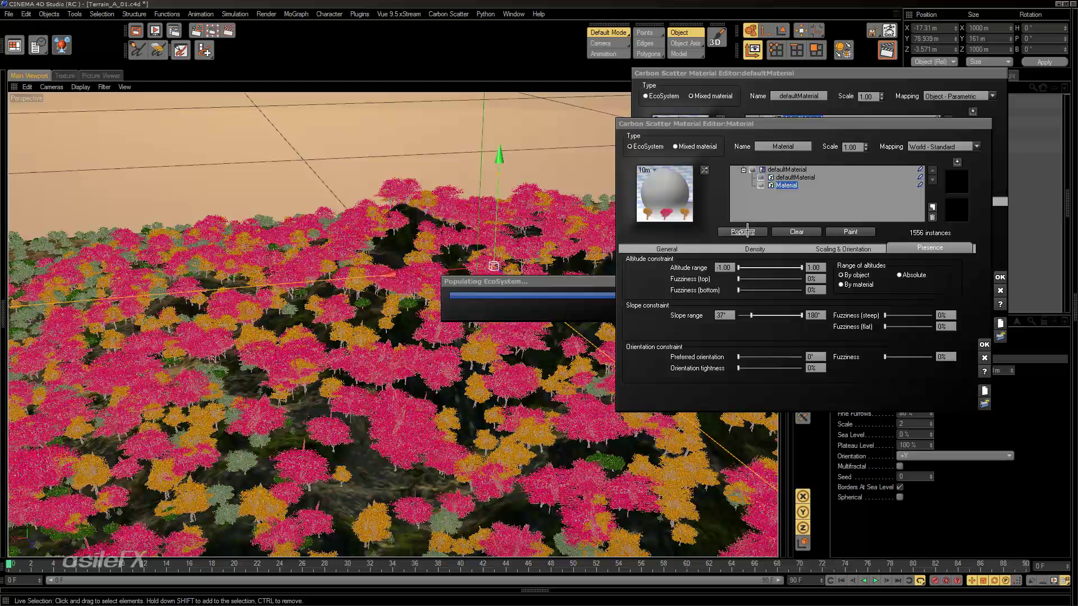
Step: Reduce the maple sub-material's overall density to 19% and repopulate it
click(755, 250)
drag(682, 271, 653, 271)
click(742, 232)
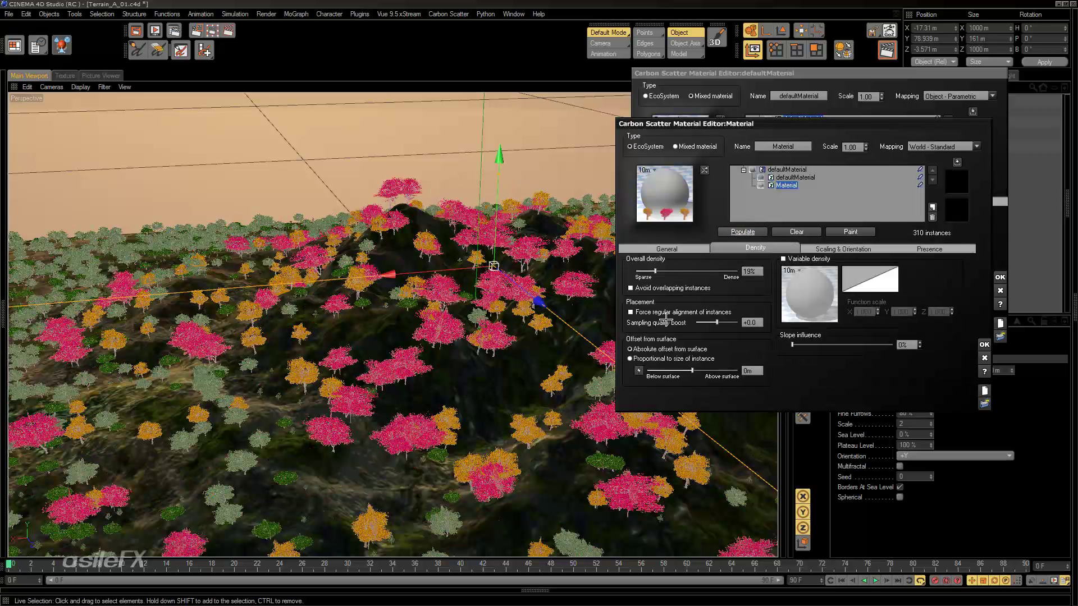
alt+drag(467, 381, 458, 271)
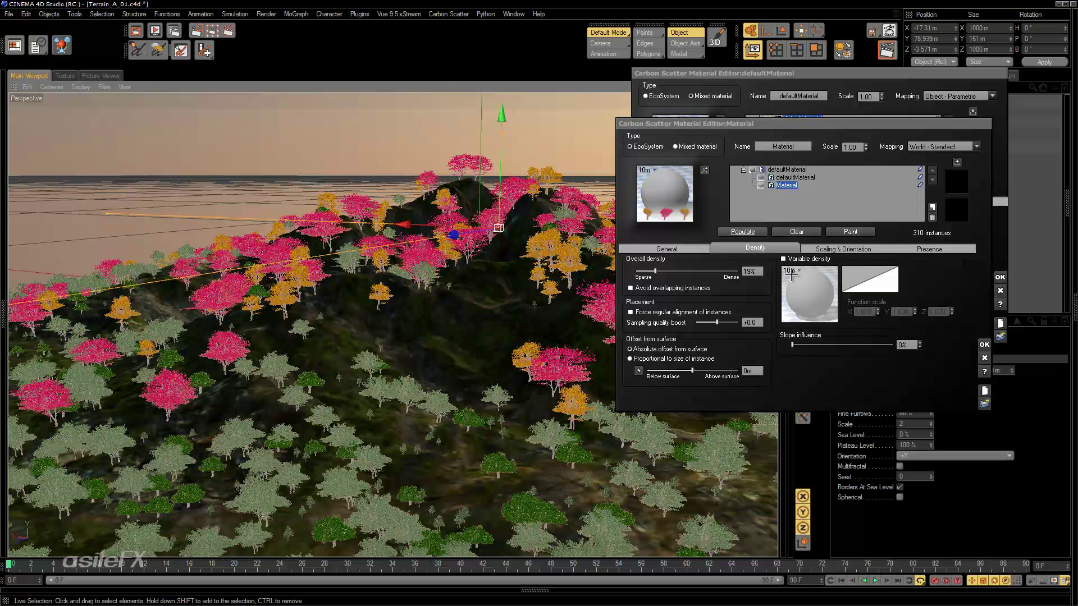
Step: Set the maple sub-material's sampling quality boost to +1.3 and repopulate it
drag(717, 322, 724, 322)
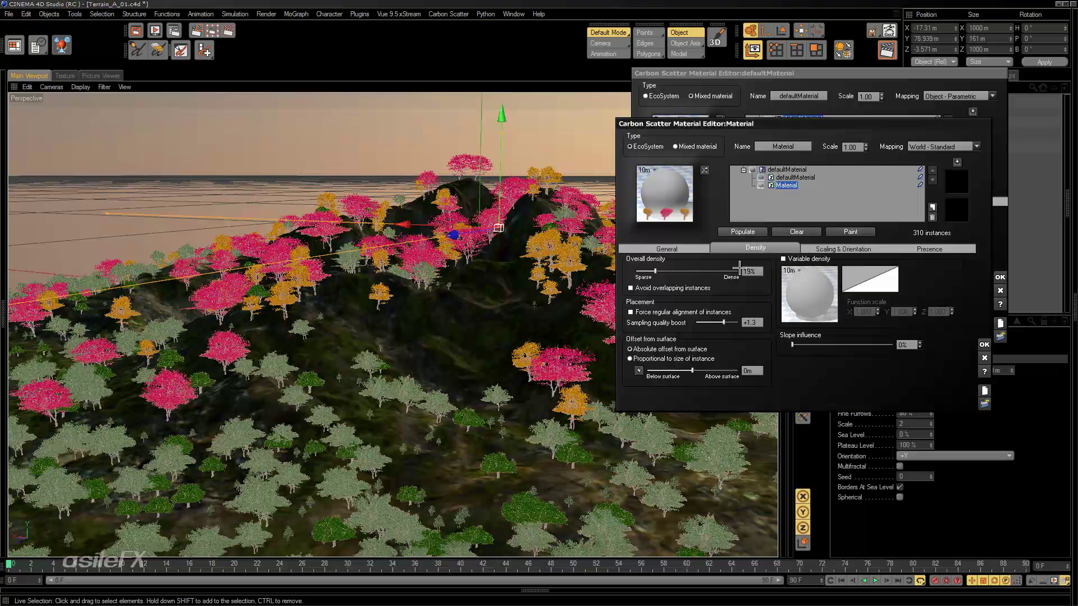
click(745, 230)
alt+drag(434, 302, 351, 306)
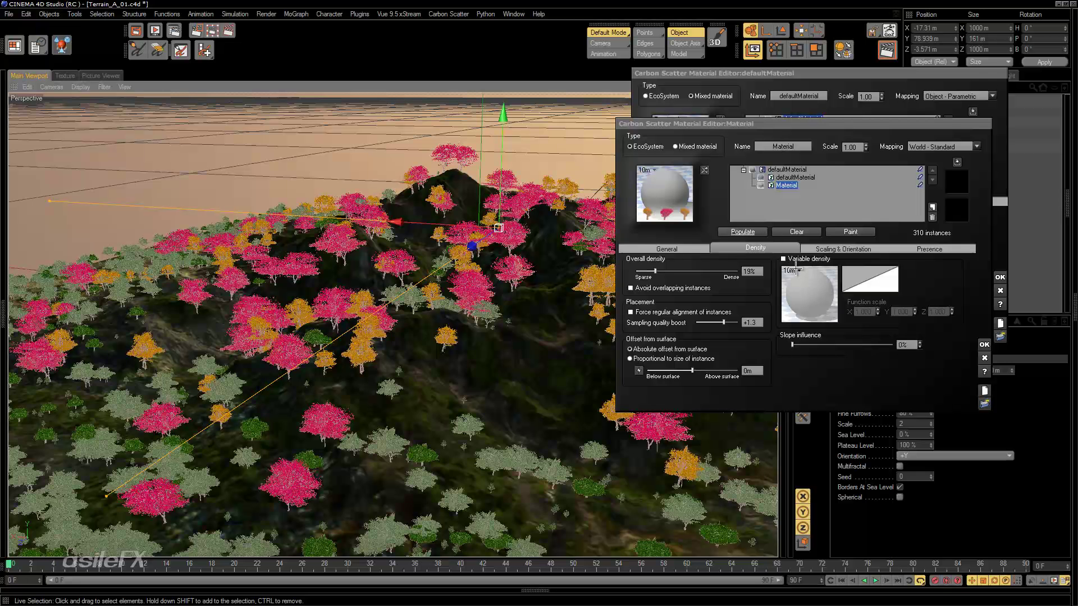
Step: Accept the maple sub-material's settings, return to the mixed material, and inspect the scattered trees on the terrain
click(701, 249)
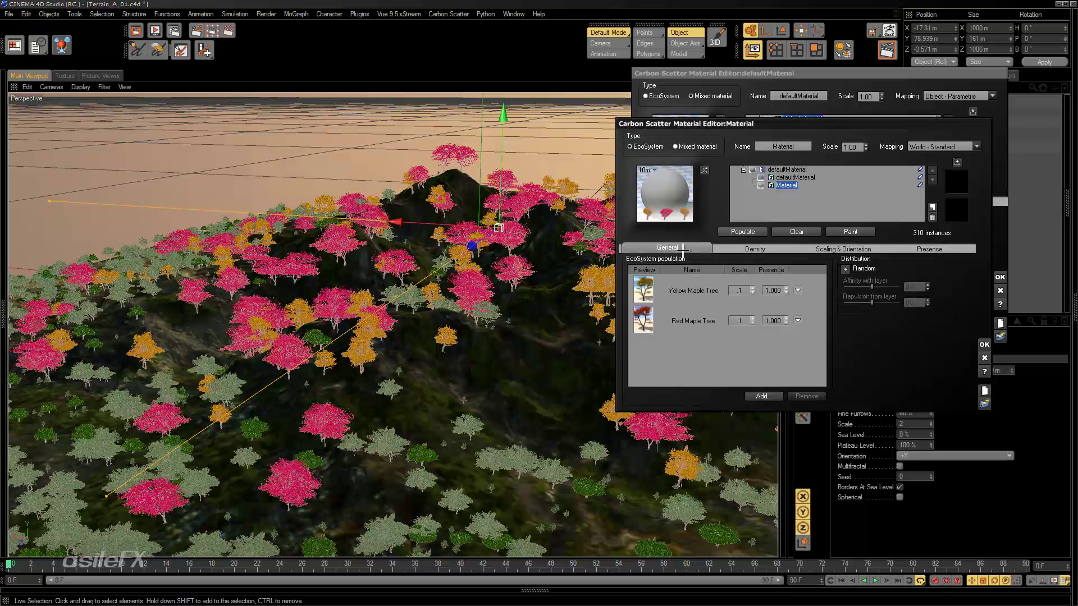
alt+drag(543, 259, 542, 311)
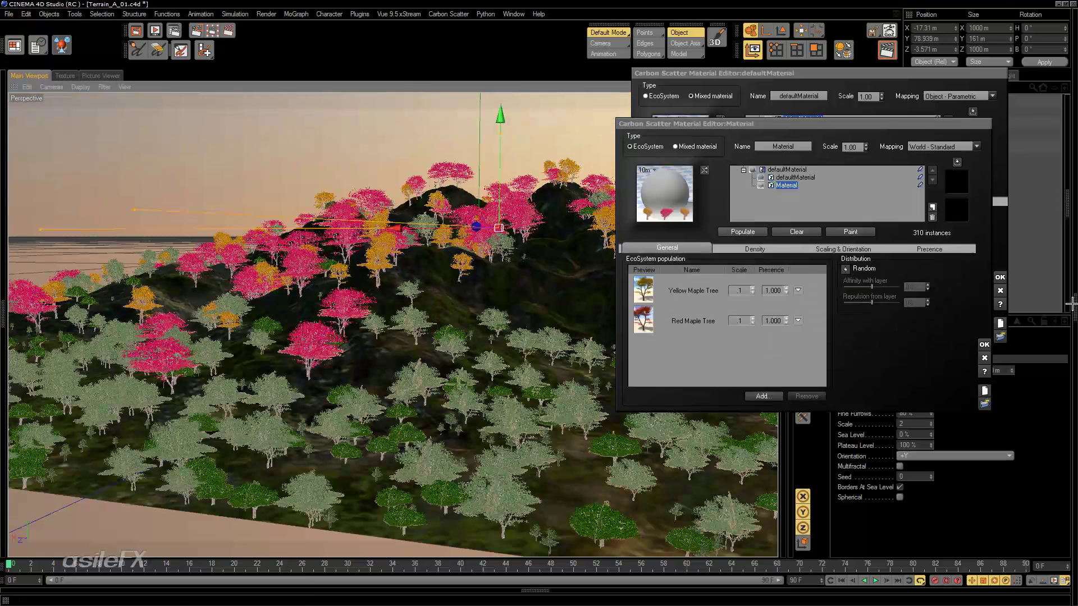
click(983, 344)
alt+drag(454, 225, 441, 261)
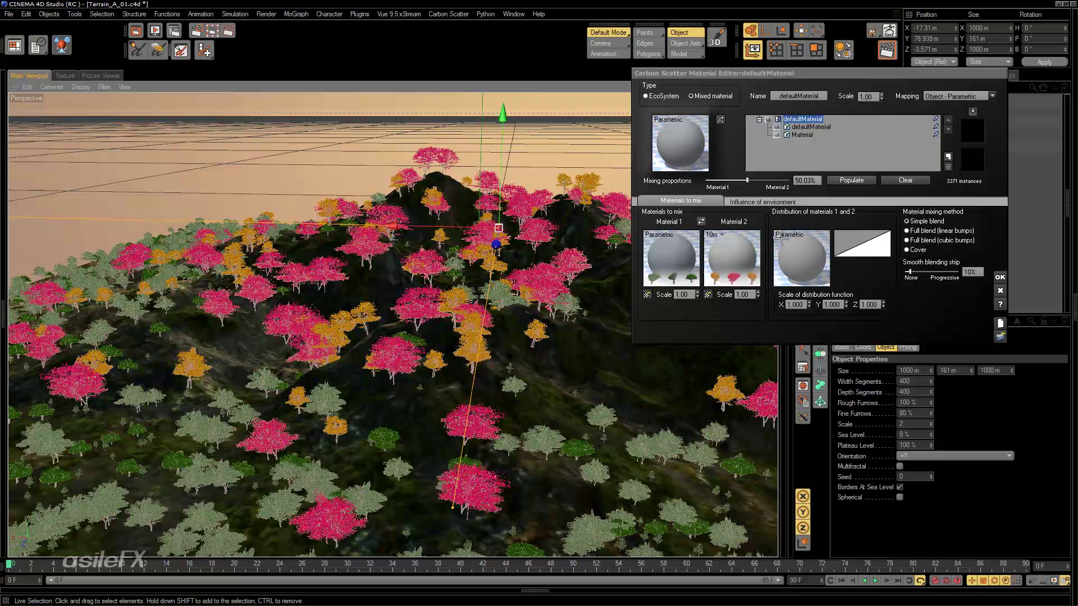
Step: Enable material distribution dependent on local slope, altitude and orientation for the mixed material, and repopulate the terrain
click(779, 201)
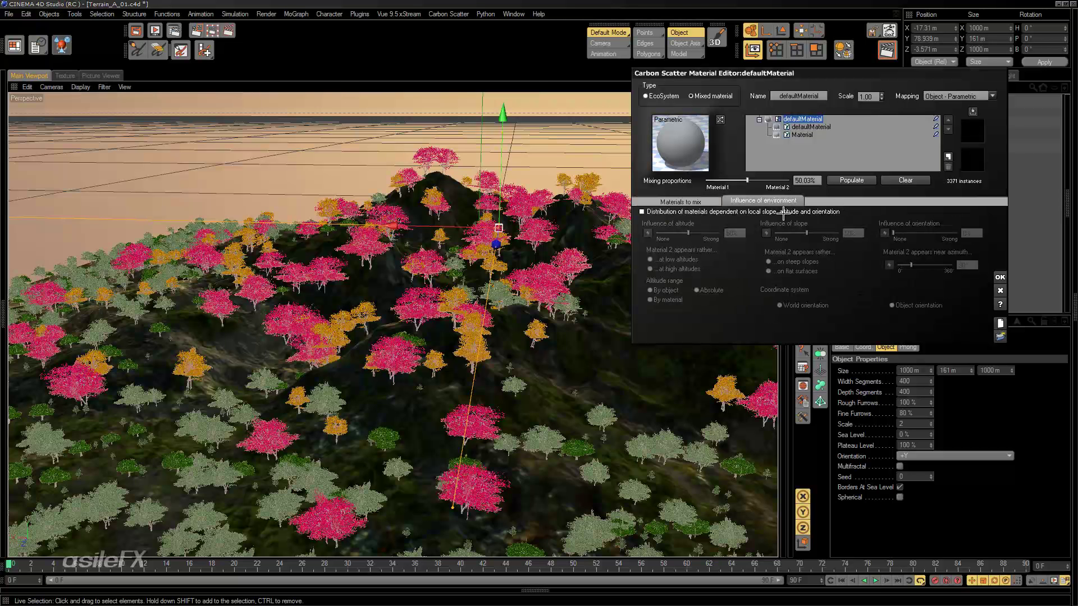
click(784, 212)
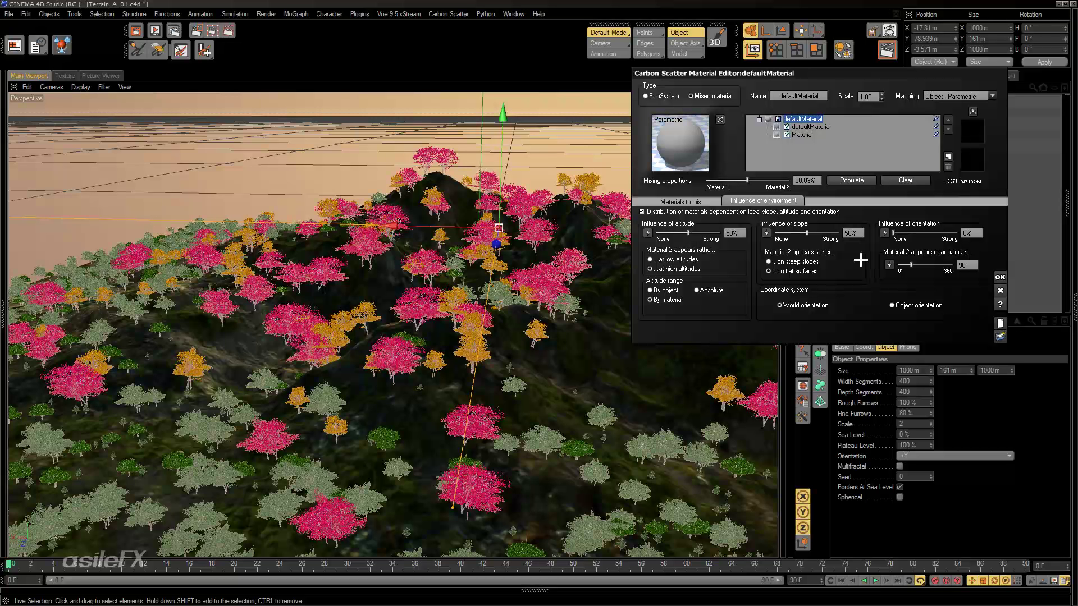
click(851, 181)
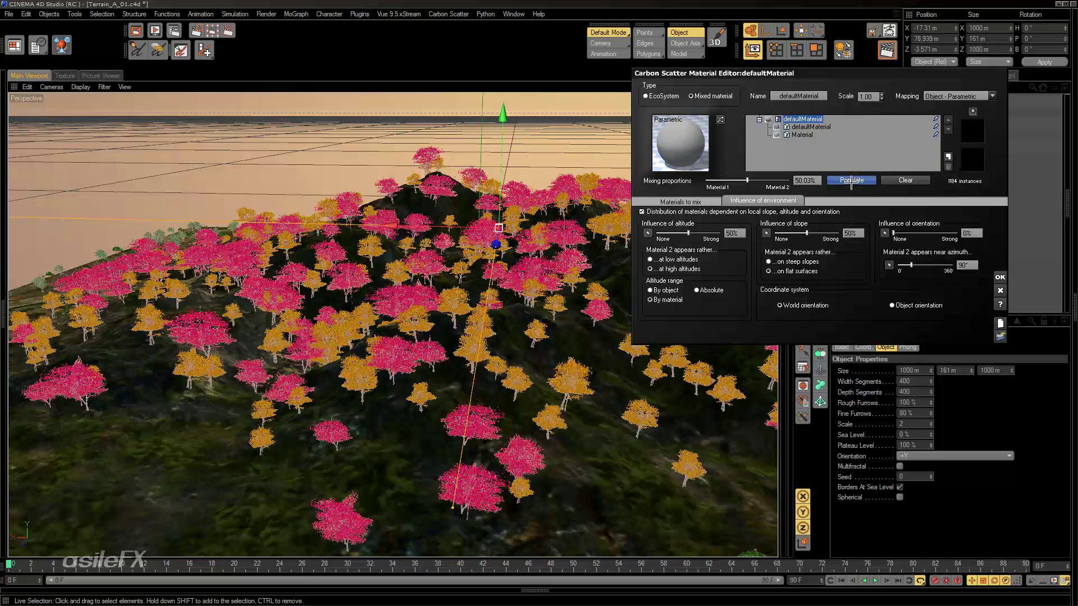
alt+drag(383, 245, 601, 305)
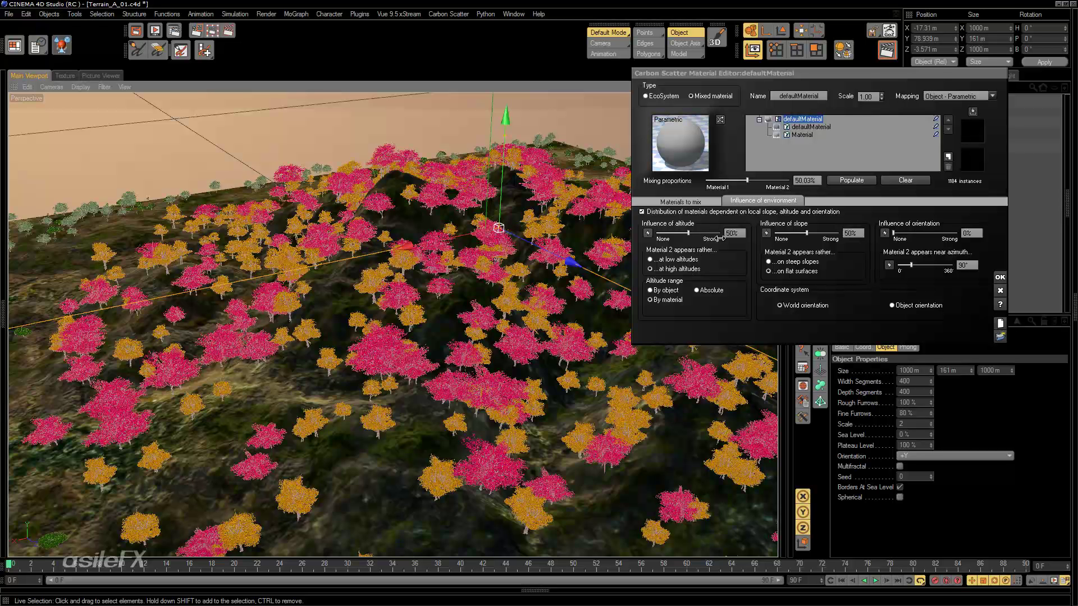
Step: Raise the mixed material's influence of altitude to 90% and repopulate the terrain
click(703, 202)
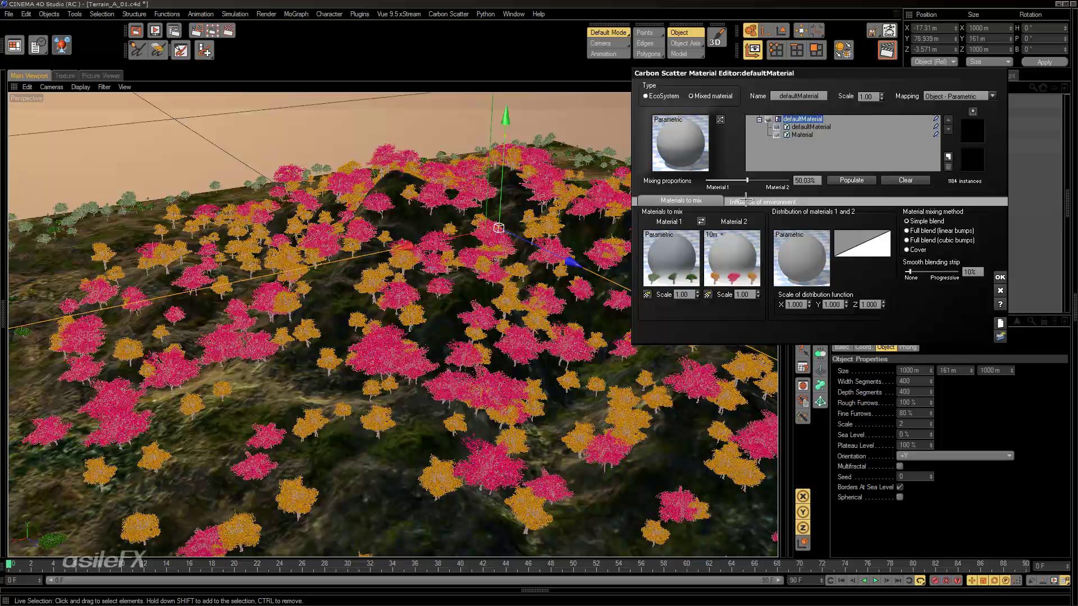
click(768, 201)
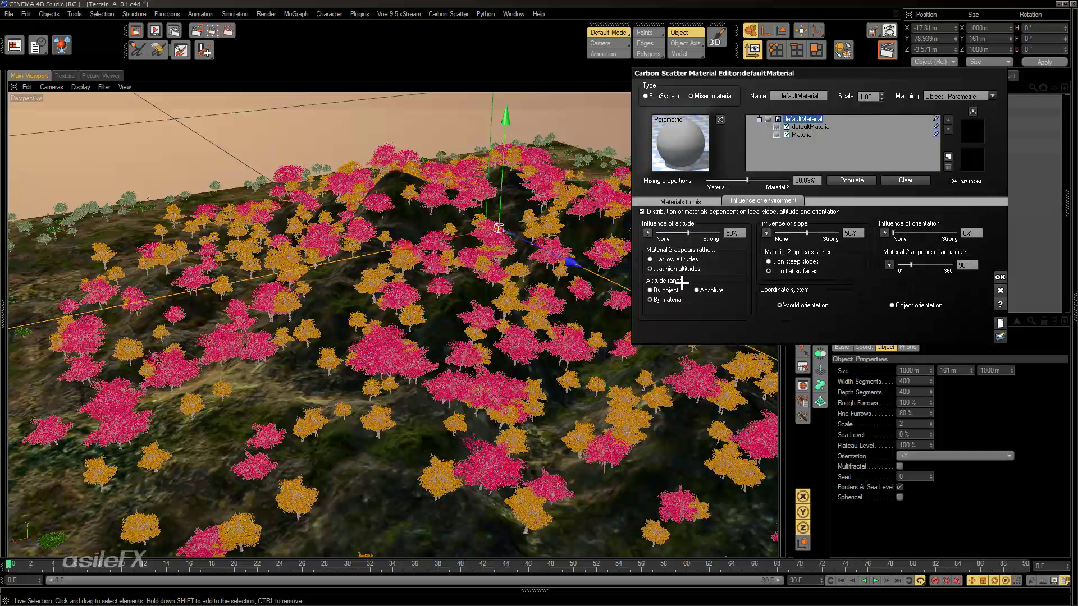
drag(688, 232, 714, 233)
click(847, 179)
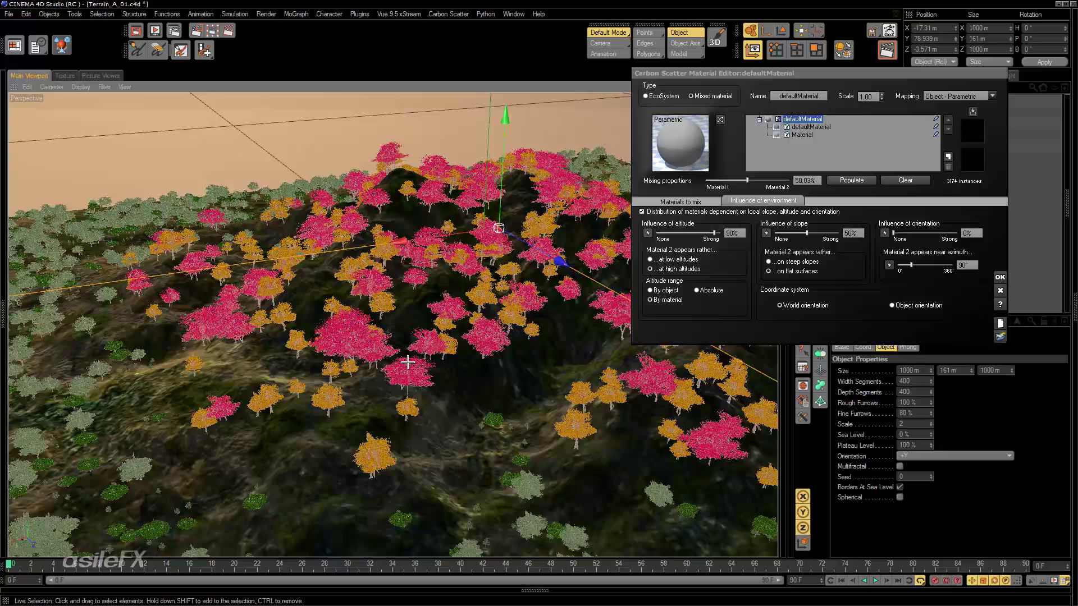
alt+drag(407, 362, 380, 355)
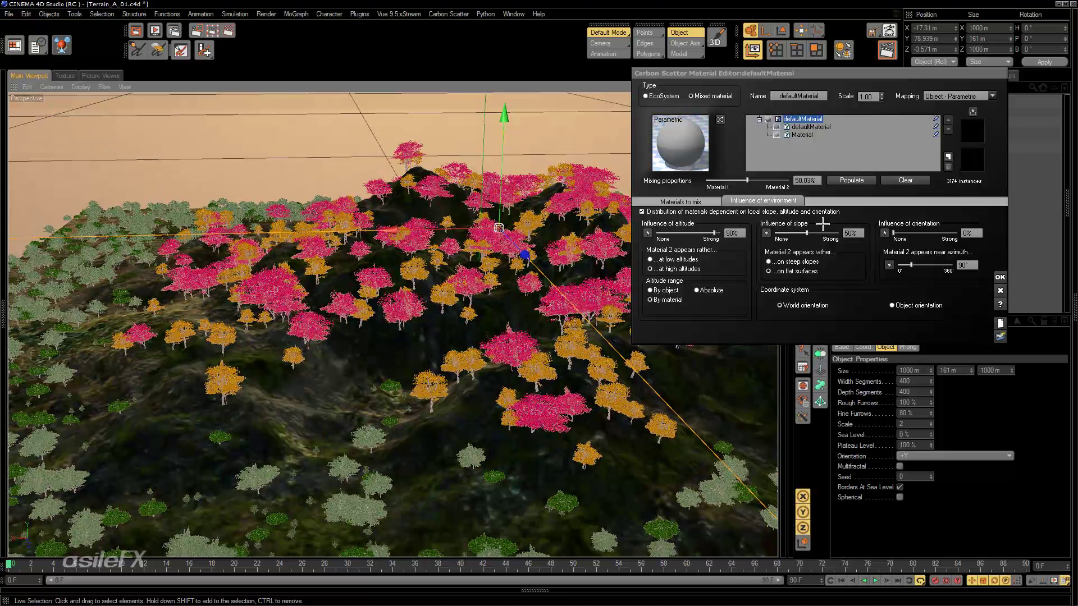
Step: Set the influence of slope to 78% with Material 2 appearing on flat surfaces, and repopulate the terrain
drag(807, 233, 825, 232)
click(851, 180)
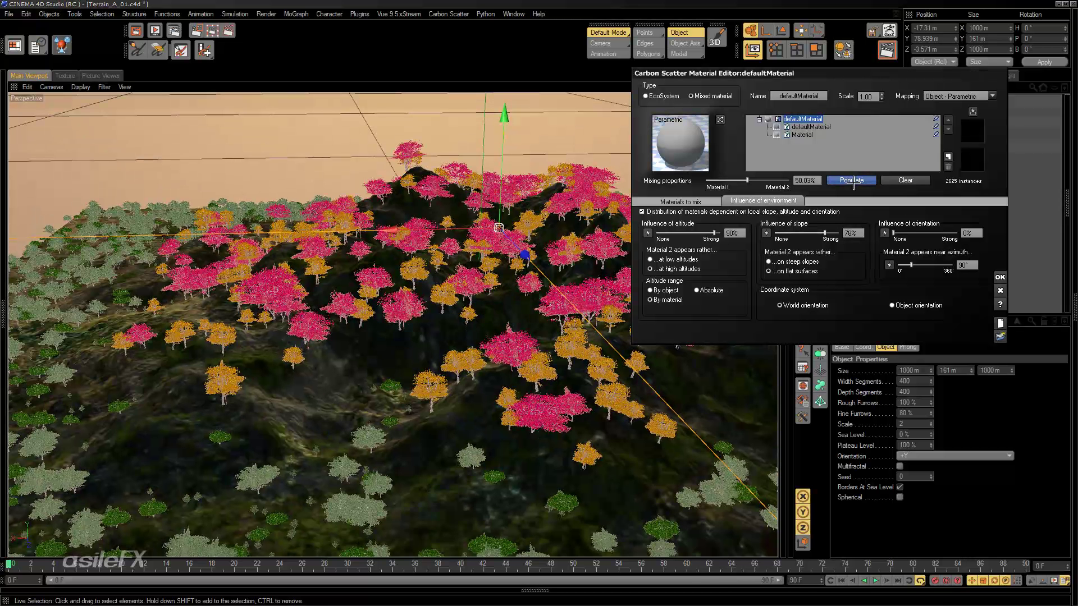
click(809, 272)
click(853, 180)
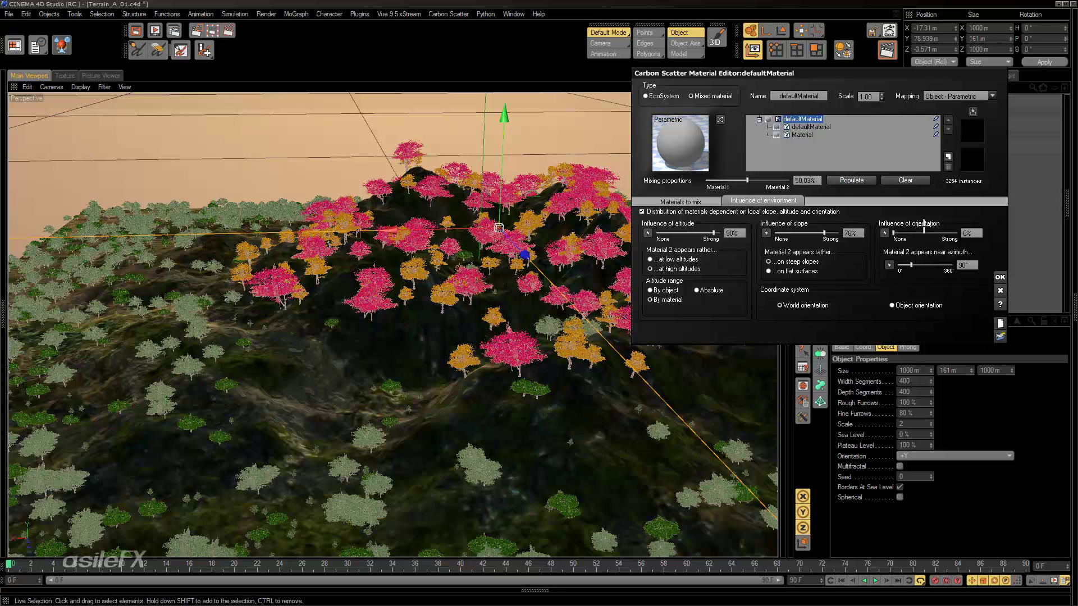
Step: Set the influence of orientation to 67% with Material 2 appearing near azimuth 285°, and repopulate the terrain
drag(916, 229, 936, 232)
click(851, 180)
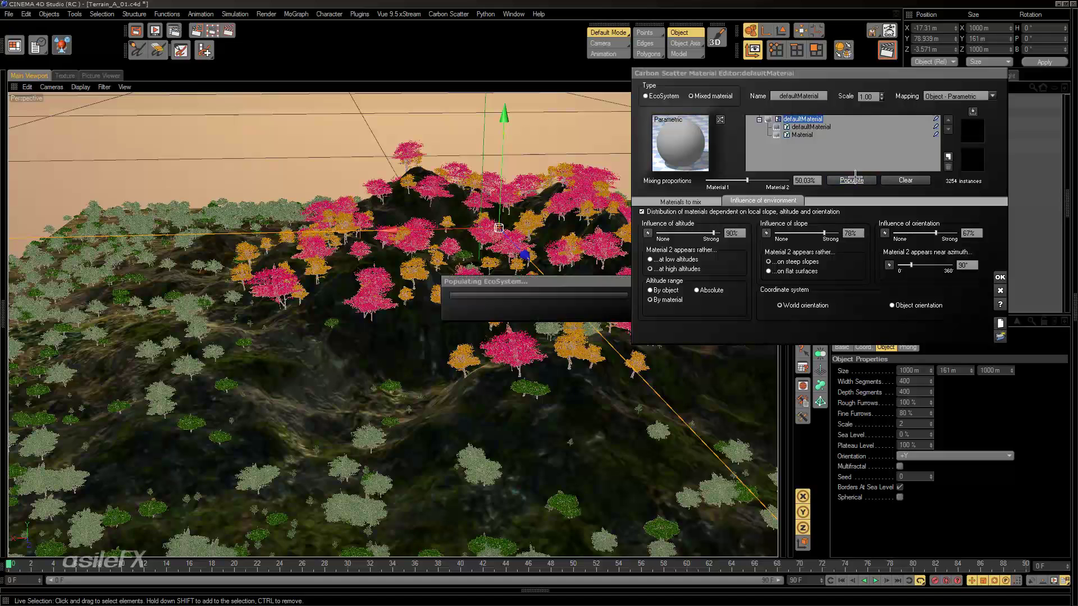
drag(921, 262, 941, 264)
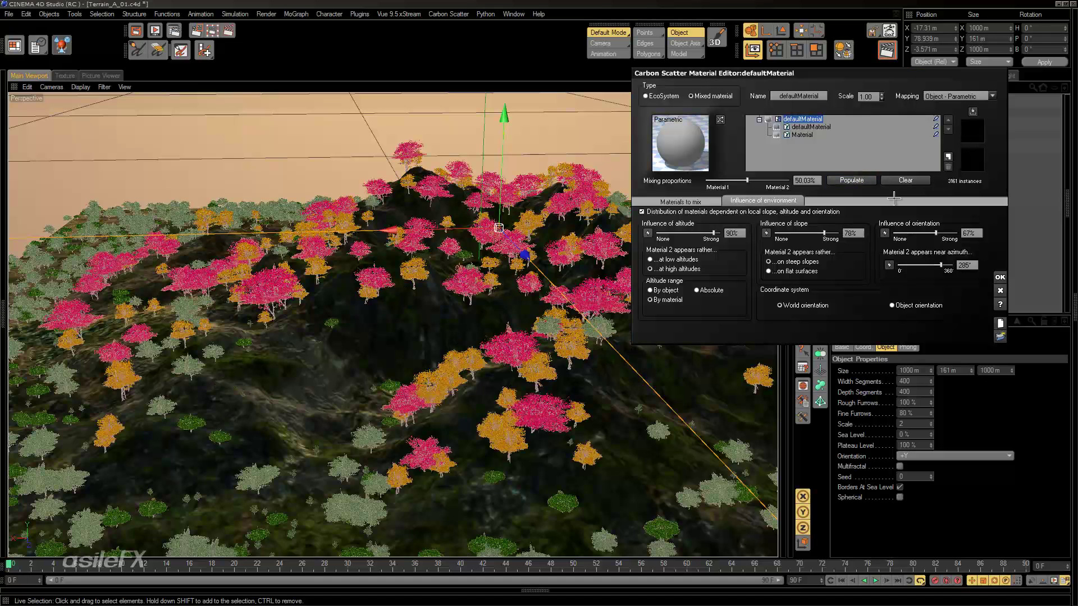
click(851, 179)
mouse_move(455, 268)
alt+mouse_down()
mouse_move(554, 209)
mouse_move(466, 270)
alt+mouse_up()
Step: Set the azimuth near which Material 2 appears to 68°, repopulate the terrain, and inspect the trees from other angles
drag(939, 263, 908, 264)
click(850, 180)
click(852, 180)
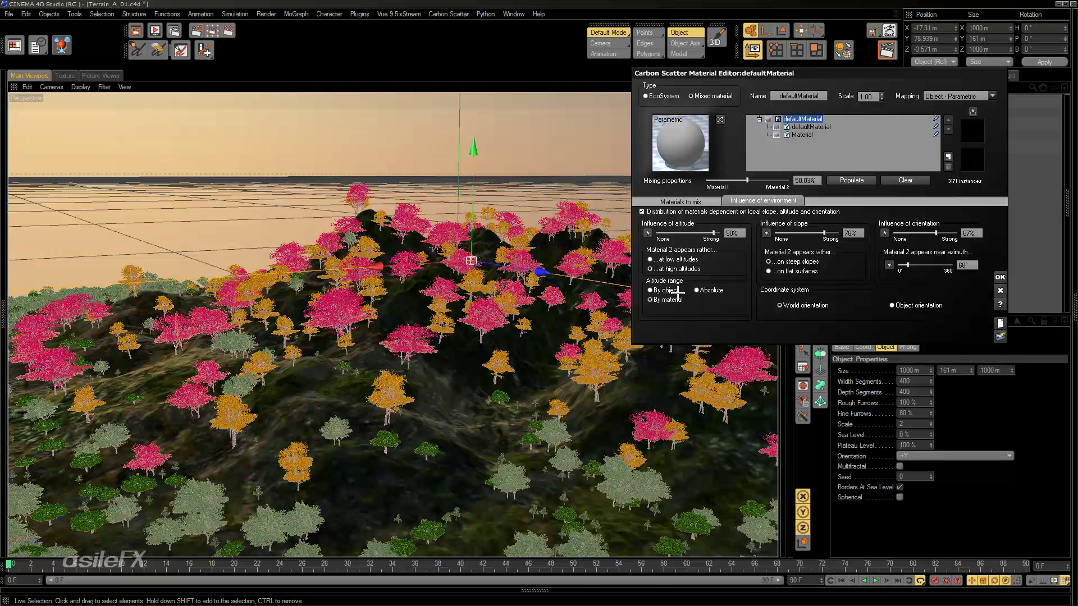
alt+drag(598, 310, 544, 338)
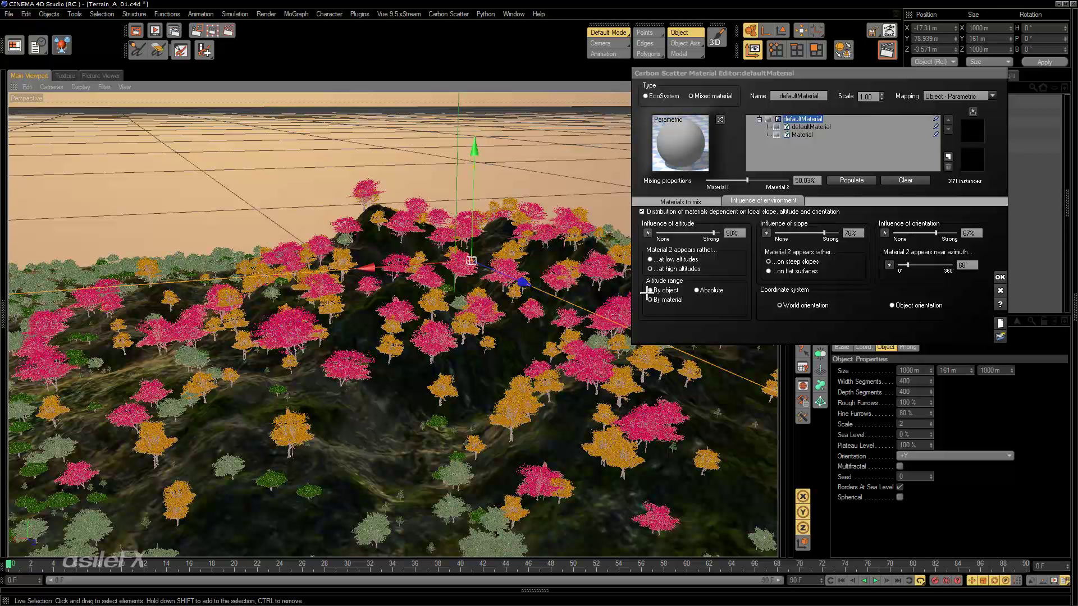
click(841, 181)
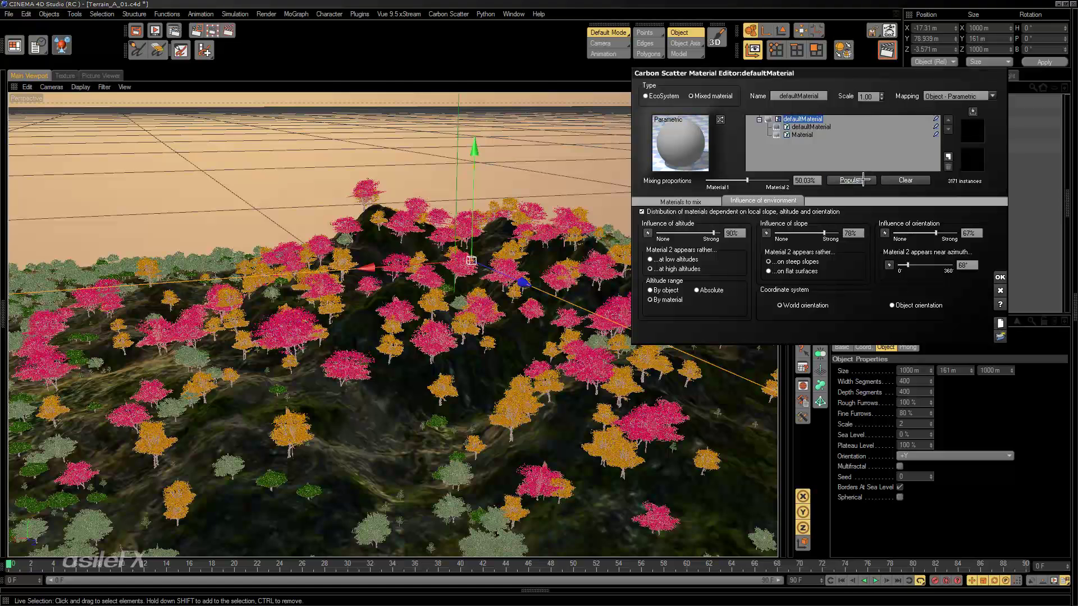
click(455, 261)
alt+drag(455, 262, 467, 292)
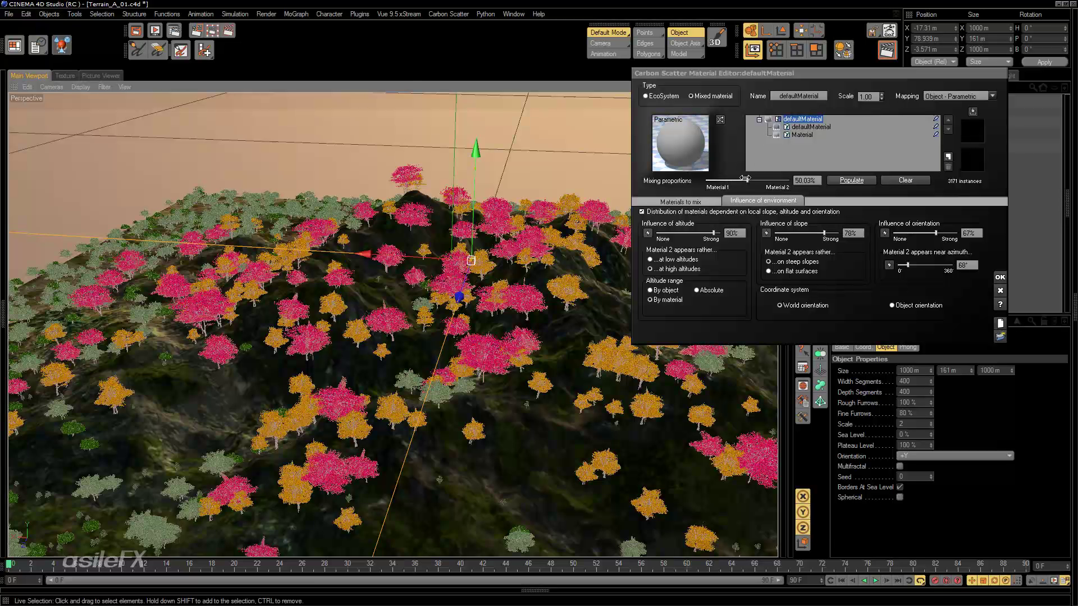
Step: Try a mixing proportion of about 23%, return it to 50%, and repopulate the terrain for each value
mouse_move(745, 178)
mouse_down()
mouse_move(764, 180)
mouse_move(725, 181)
mouse_up()
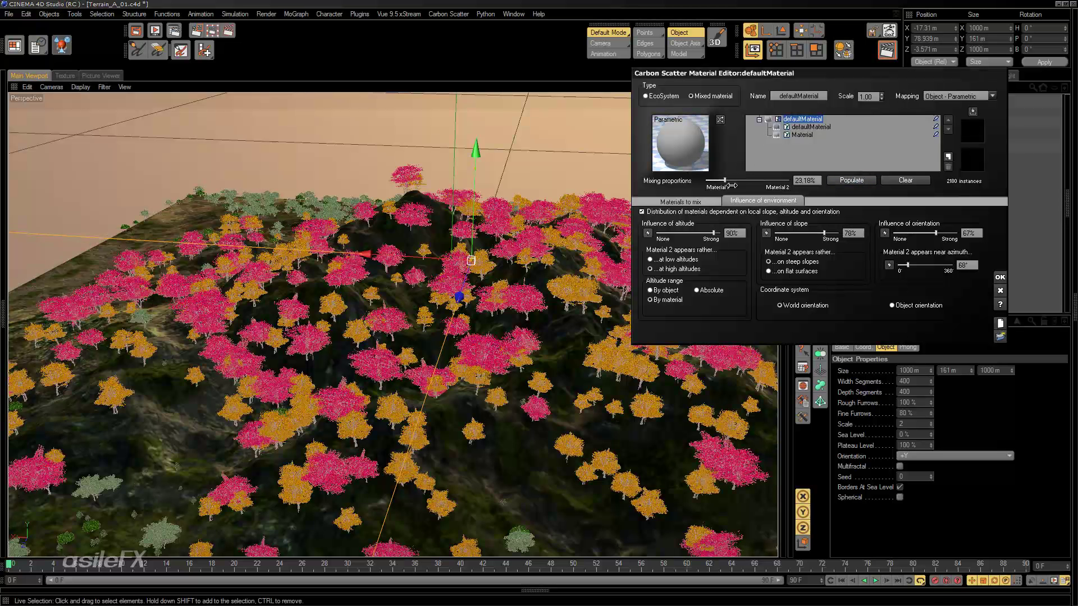
click(834, 181)
click(808, 180)
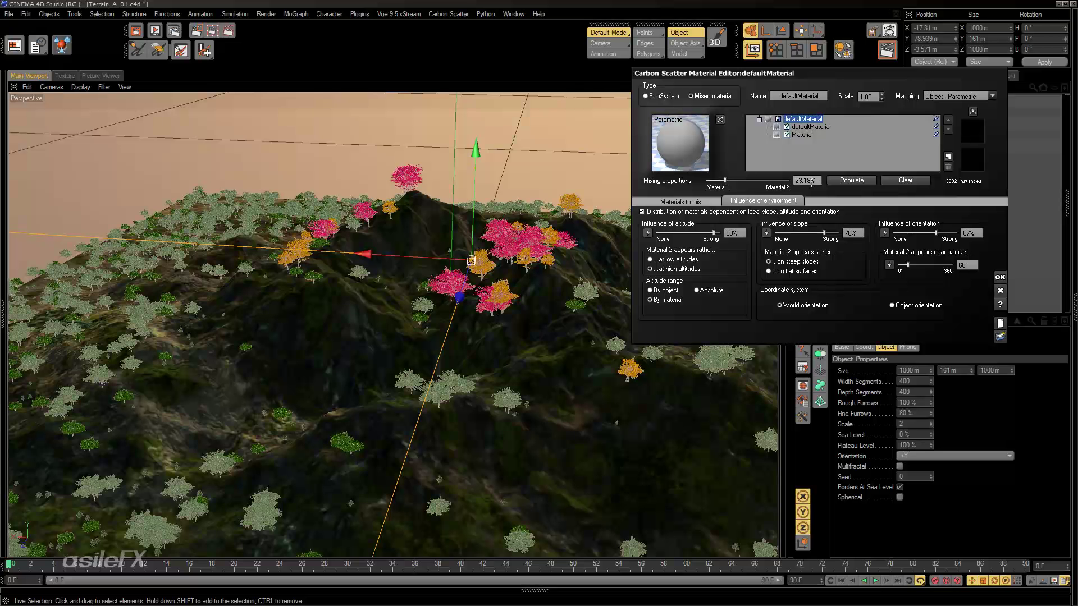
text(50)
click(851, 180)
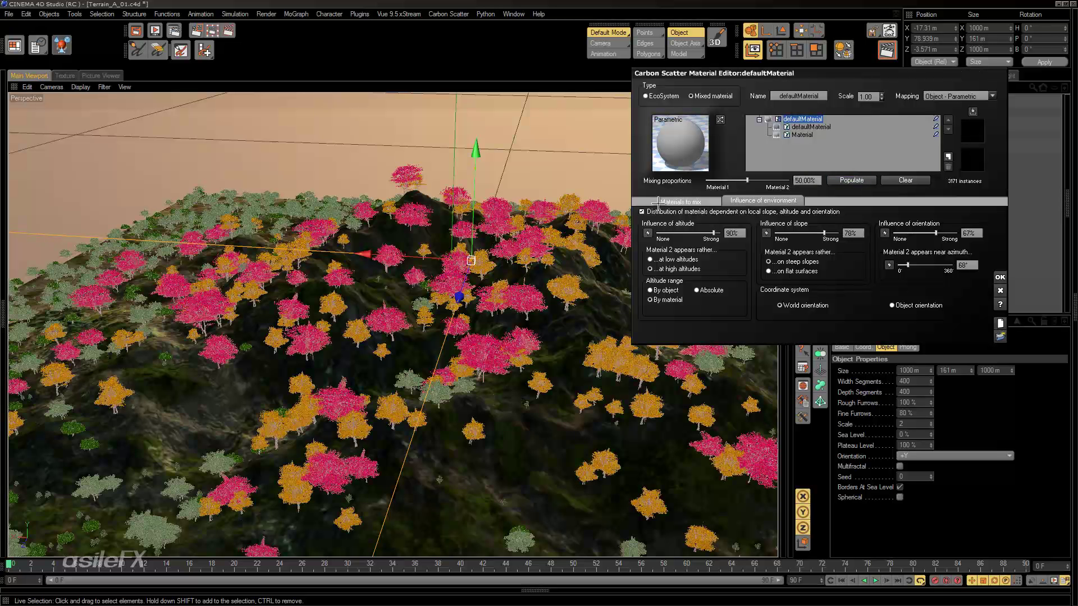
Step: Try smooth blending strips of 62% and 100% for the mixed material, settle on 38%, and repopulate the terrain
click(688, 201)
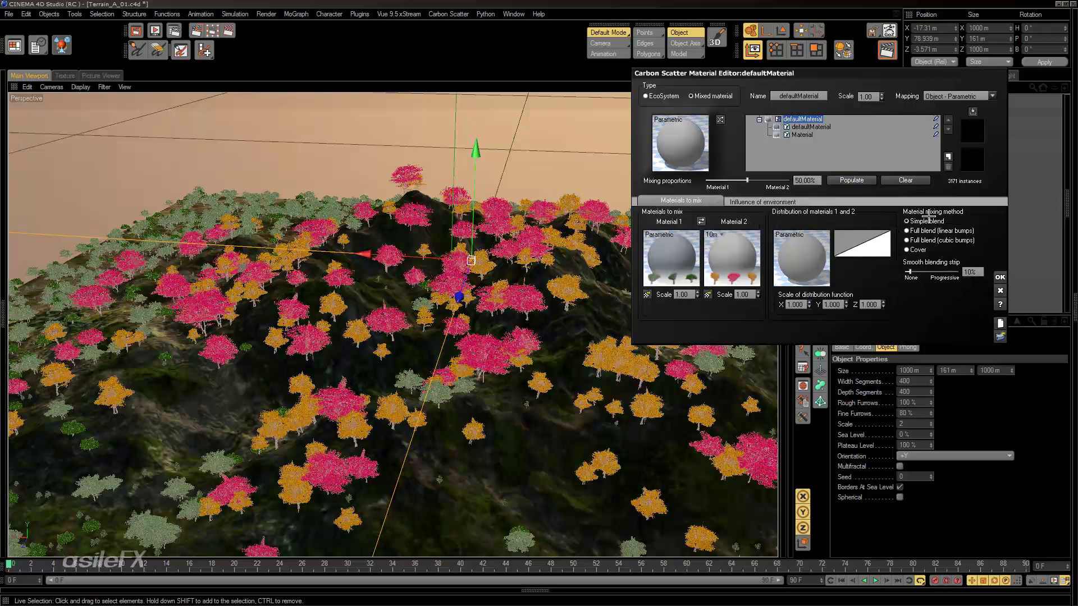
drag(932, 274, 937, 271)
click(851, 180)
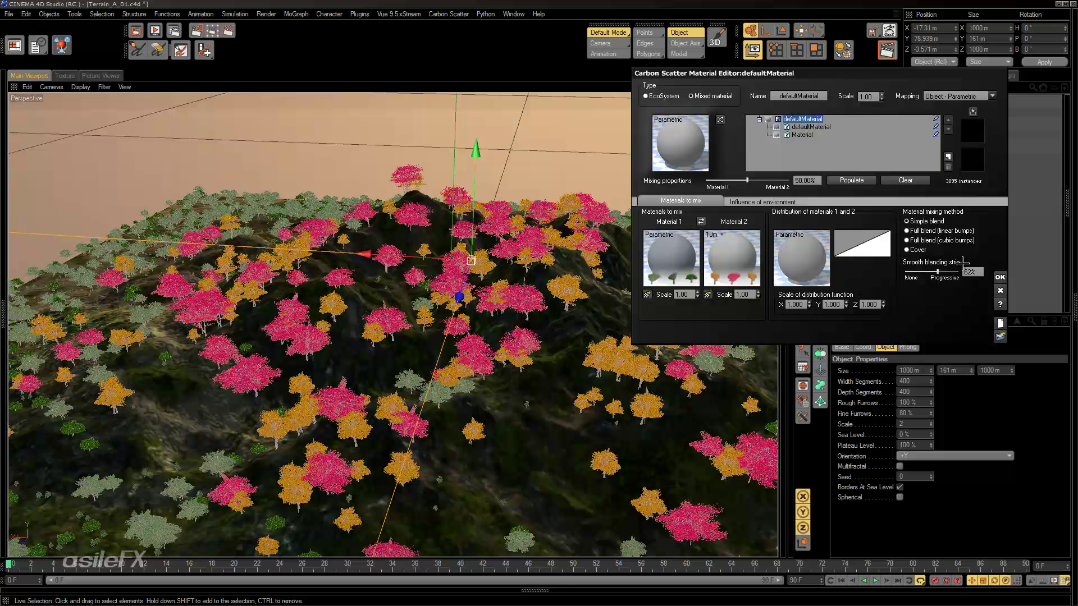
click(828, 181)
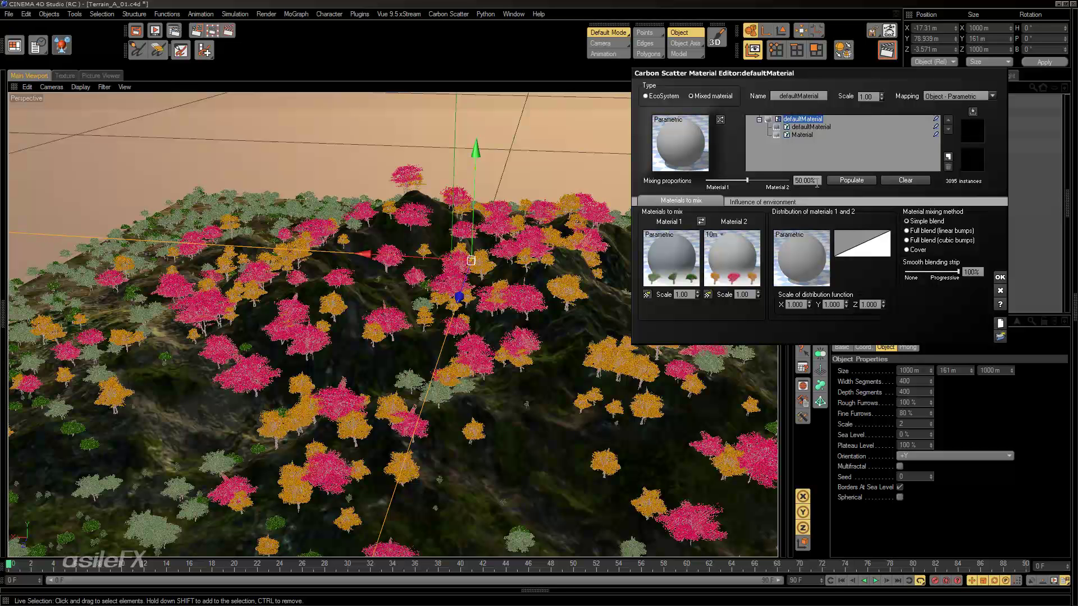
drag(957, 271, 917, 270)
click(851, 180)
Step: Try a full blend as the material mixing method, repopulate the terrain, and inspect the tree distribution
click(928, 232)
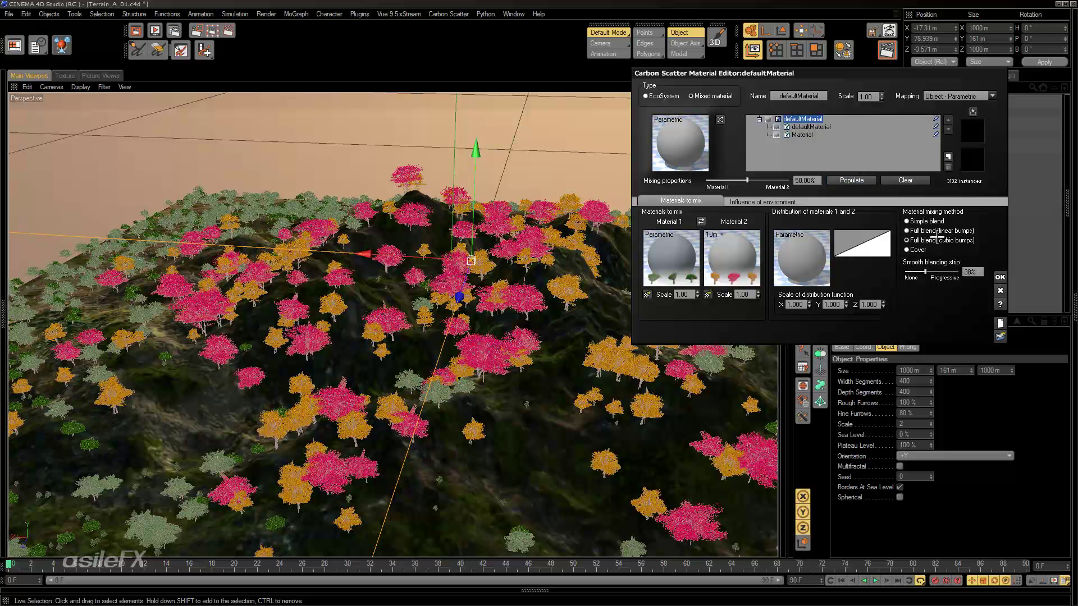
click(851, 179)
alt+drag(570, 306, 551, 284)
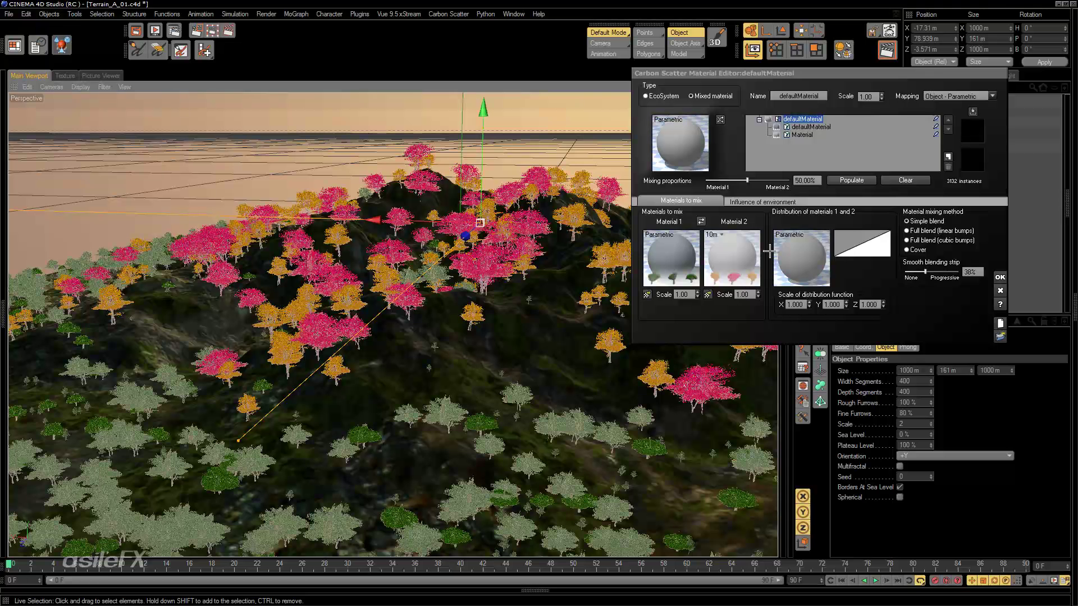
Step: Disable material distribution dependent on local slope, altitude and orientation, and repopulate the terrain
click(786, 200)
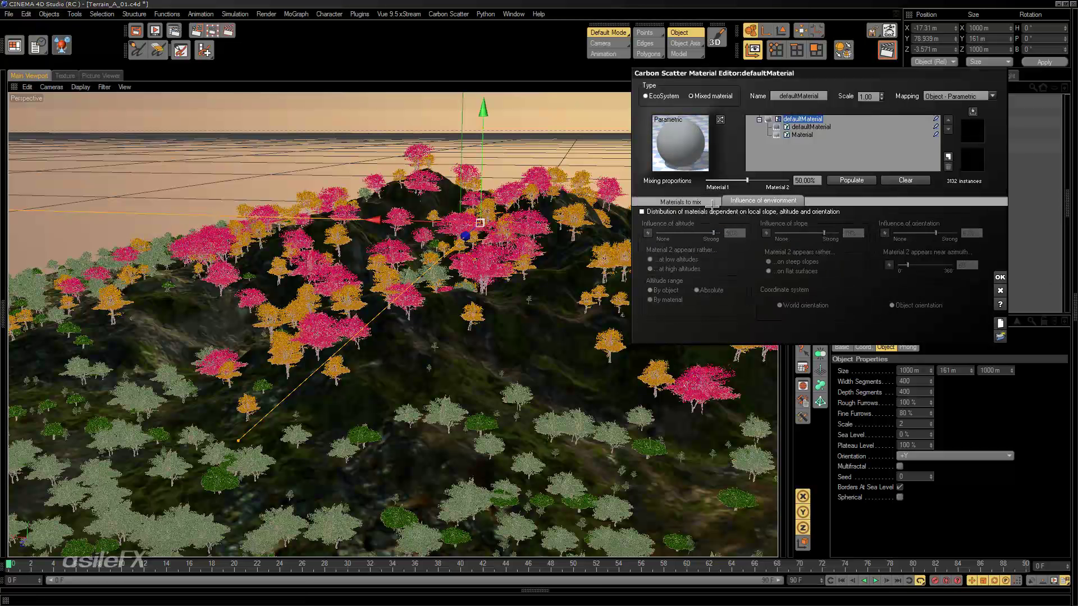
click(702, 201)
click(851, 180)
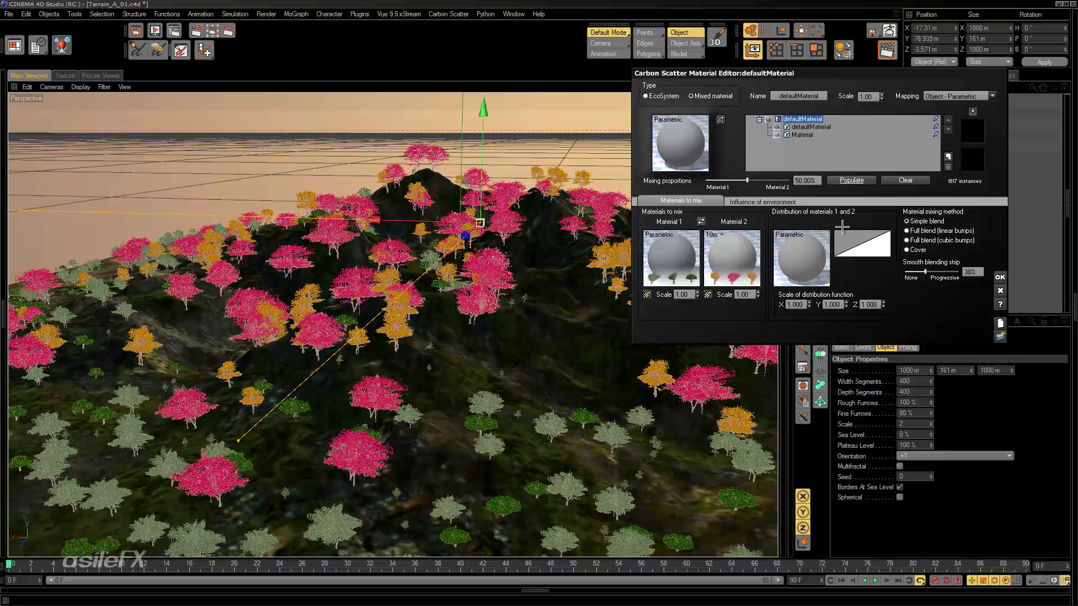
Step: Browse the function collections and load the Chipped bump function as the distribution of materials 1 and 2
click(801, 249)
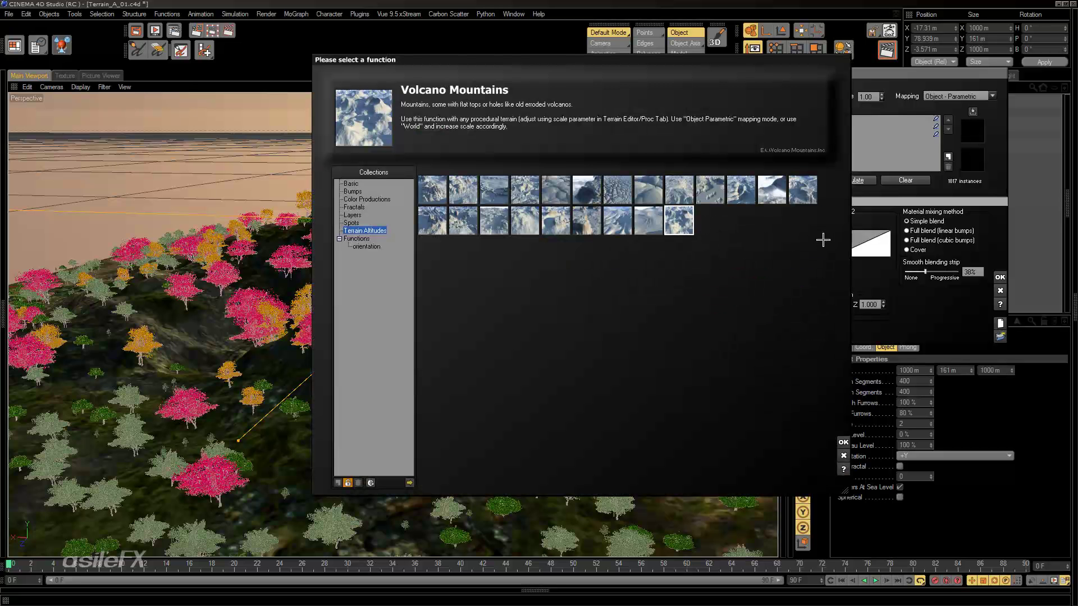
click(357, 238)
click(366, 247)
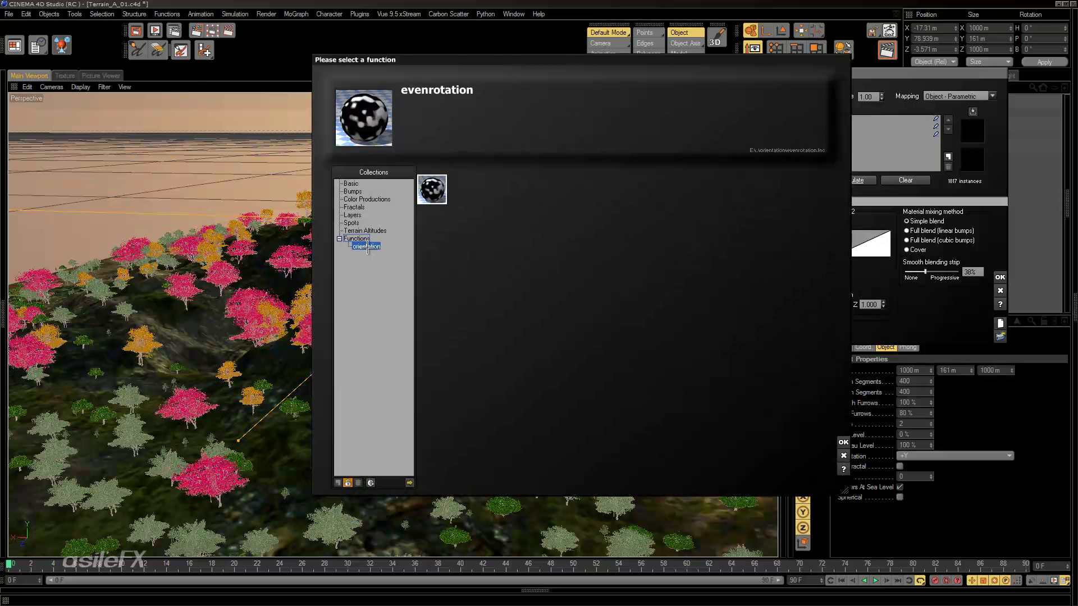
click(365, 208)
click(352, 215)
click(365, 200)
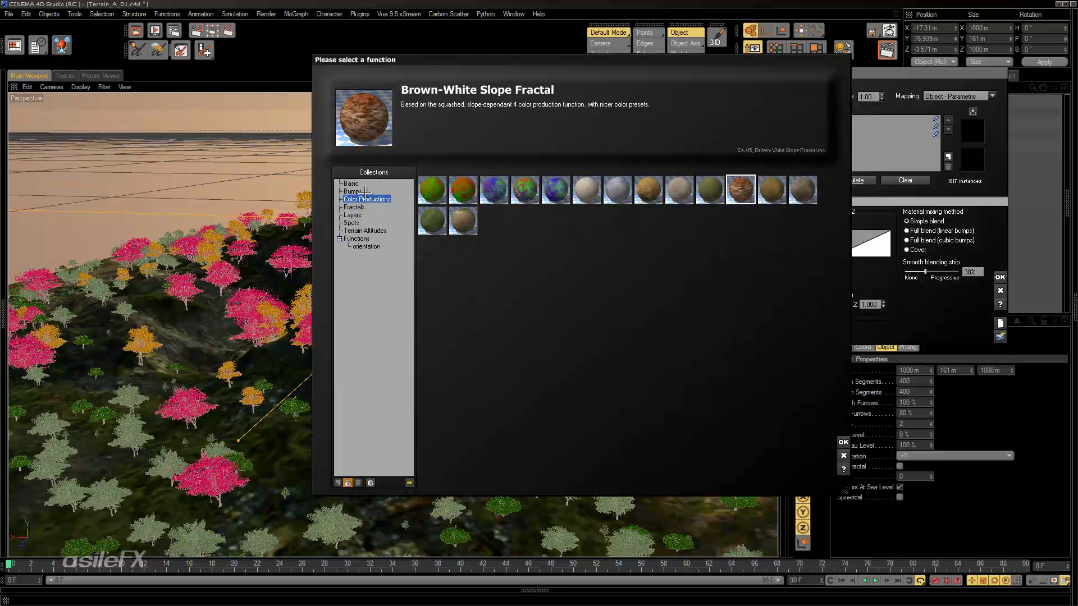
click(353, 191)
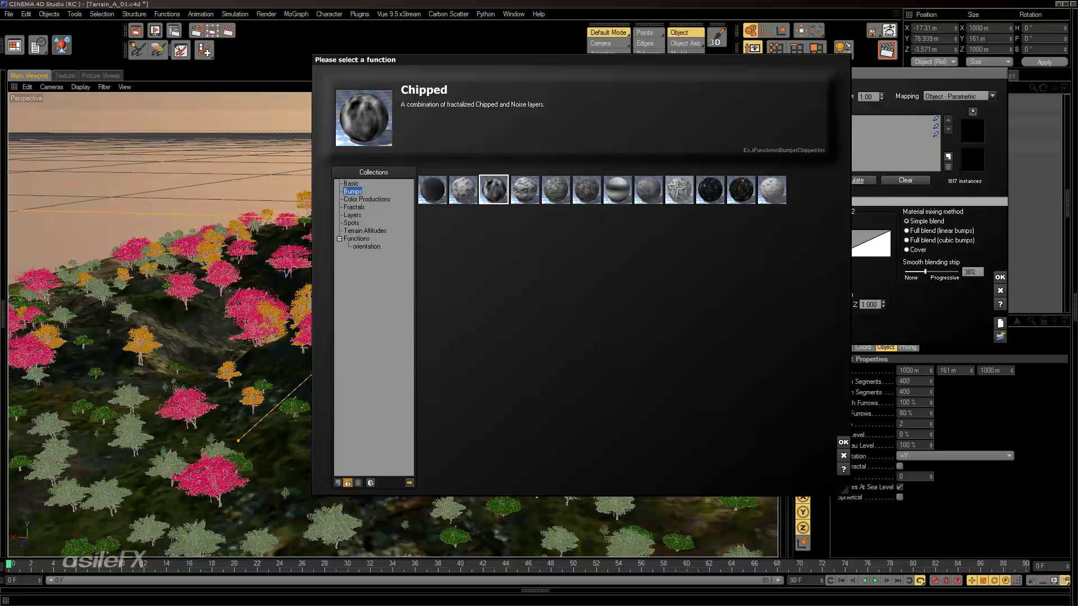
click(843, 442)
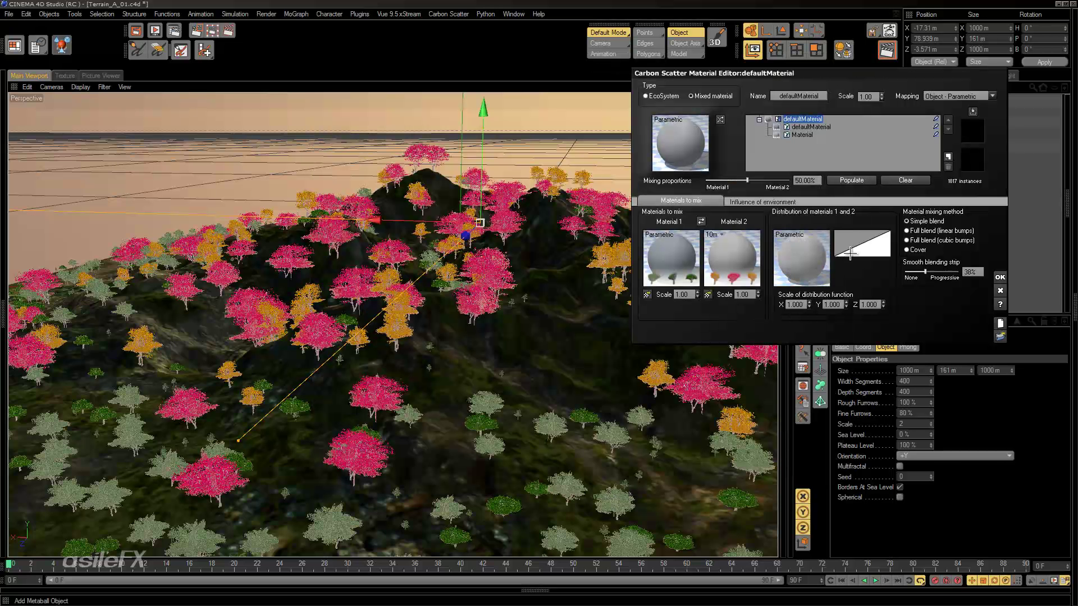
Step: Open the material distribution function for editing, examine its Combiner node's settings, and accept the function
right_click(820, 241)
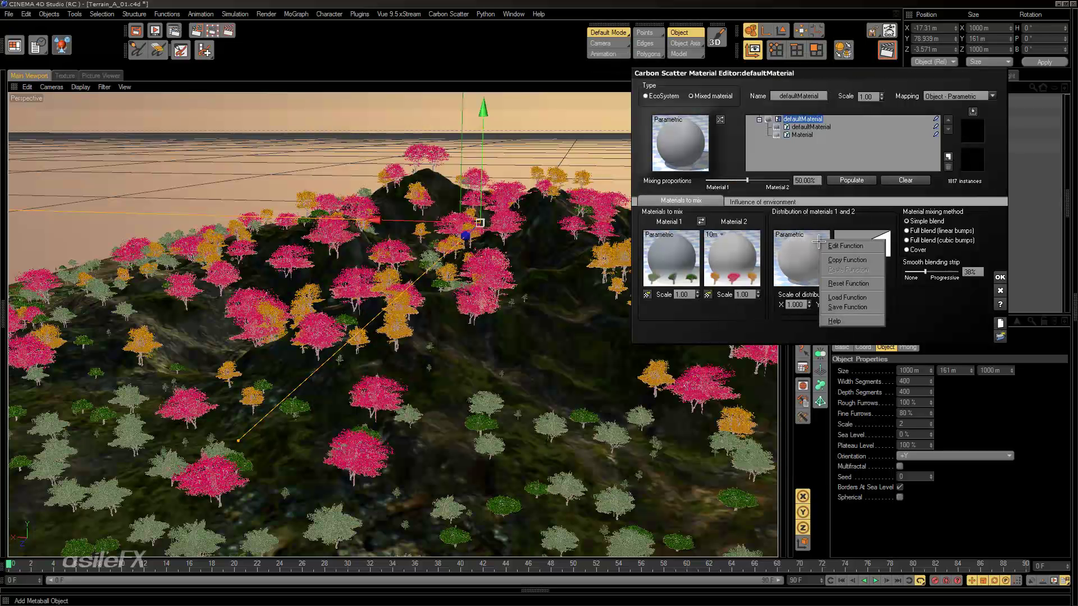
click(812, 247)
right_click(808, 251)
click(830, 255)
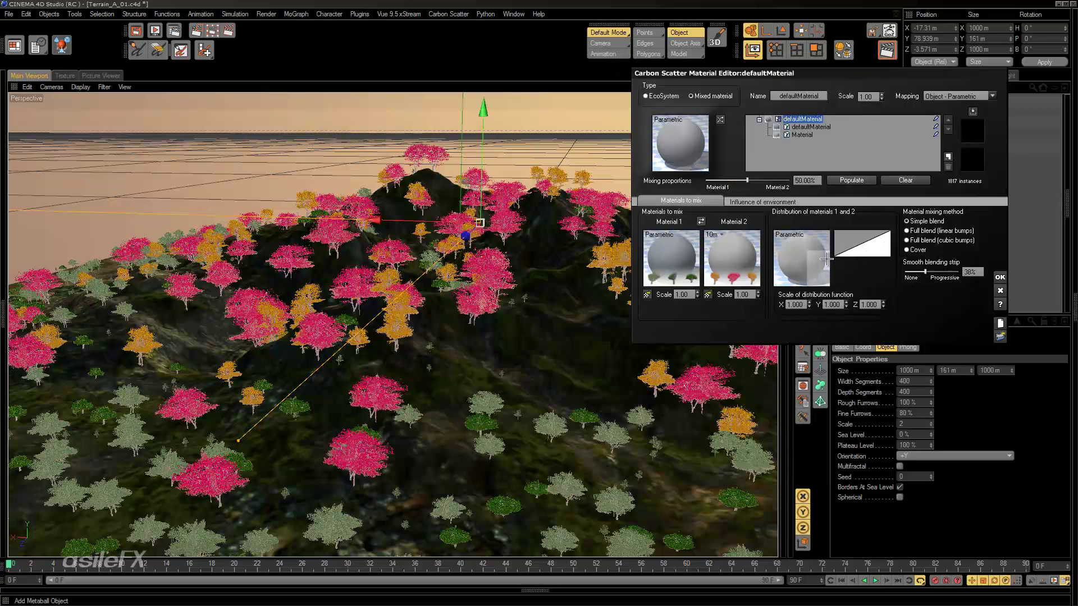
click(345, 350)
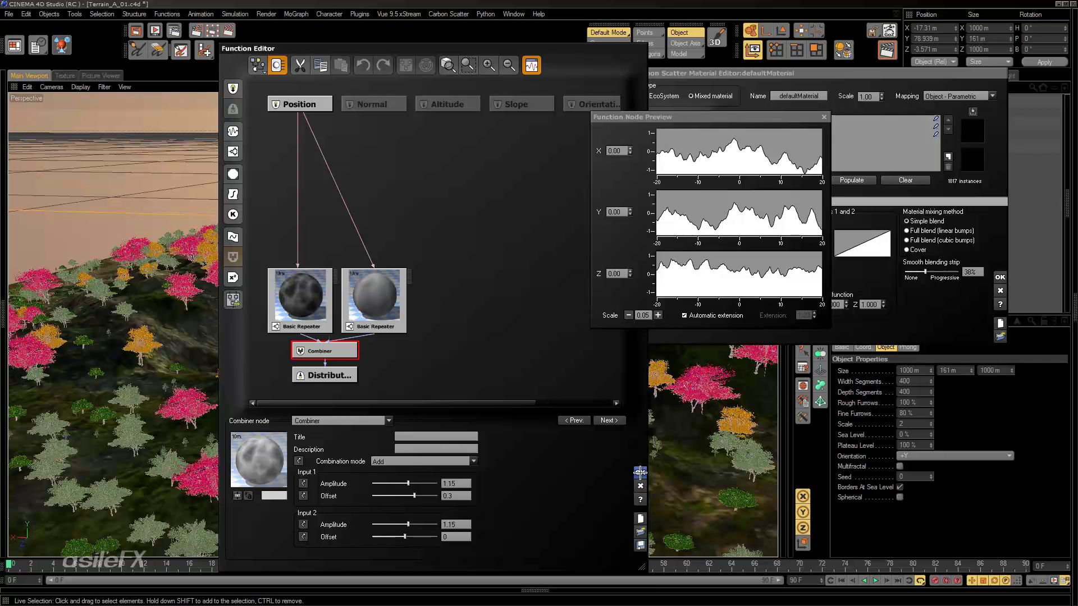
click(641, 470)
Step: Review the distribution function's Combiner and Distribution output nodes, accept the function, and repopulate the terrain with it
right_click(815, 250)
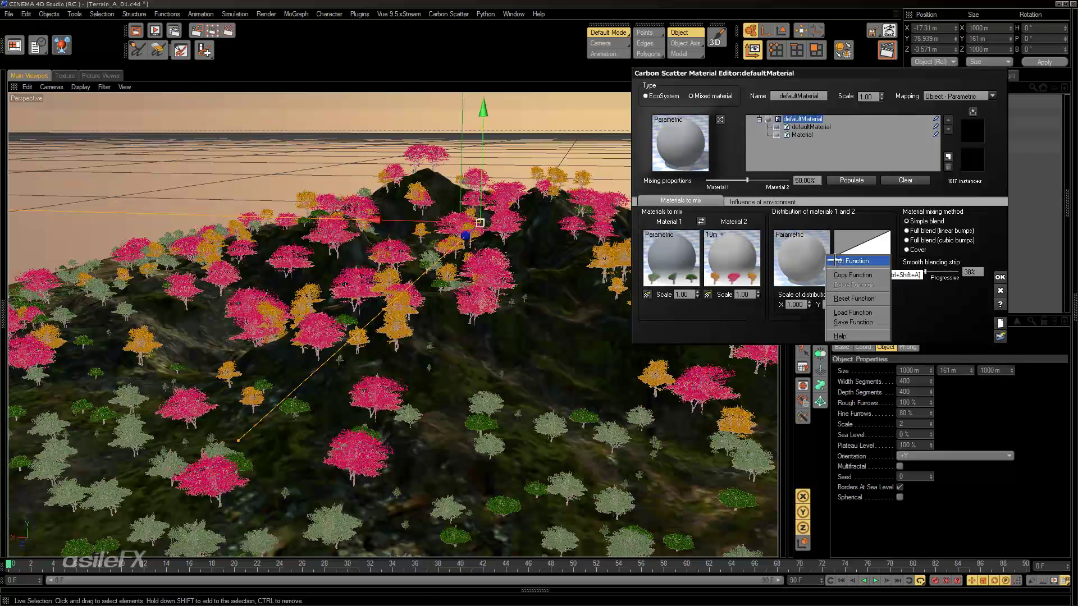
click(825, 320)
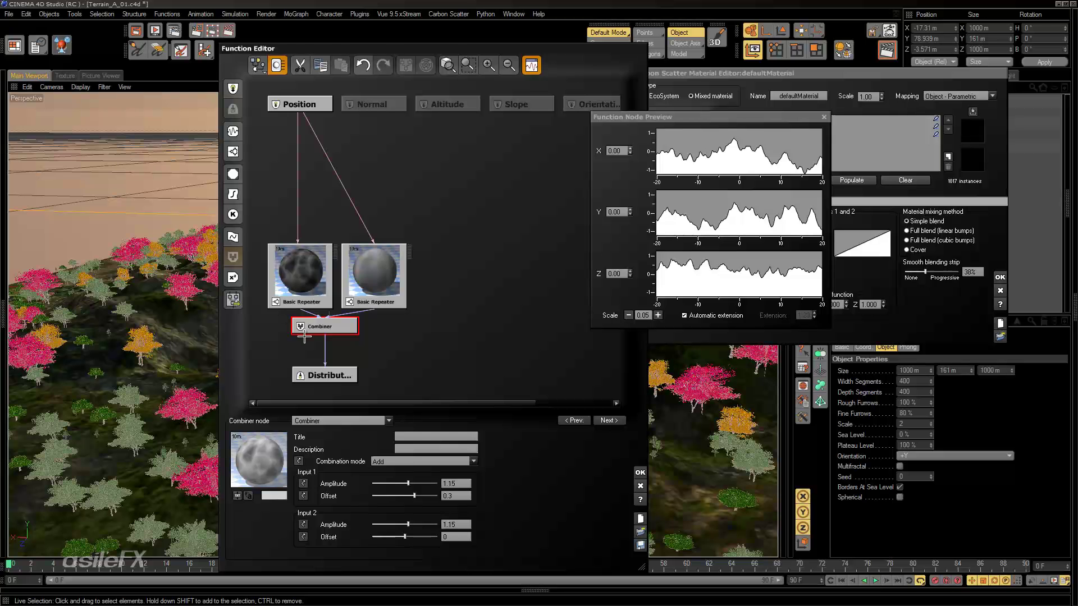
click(352, 375)
click(341, 330)
click(640, 473)
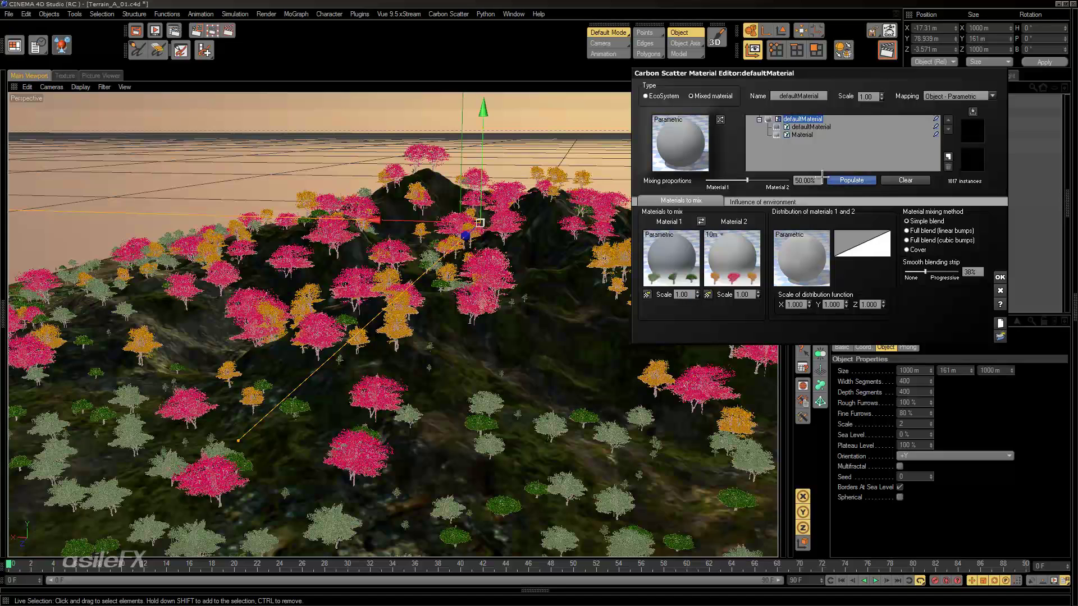
click(850, 179)
alt+drag(406, 302, 563, 312)
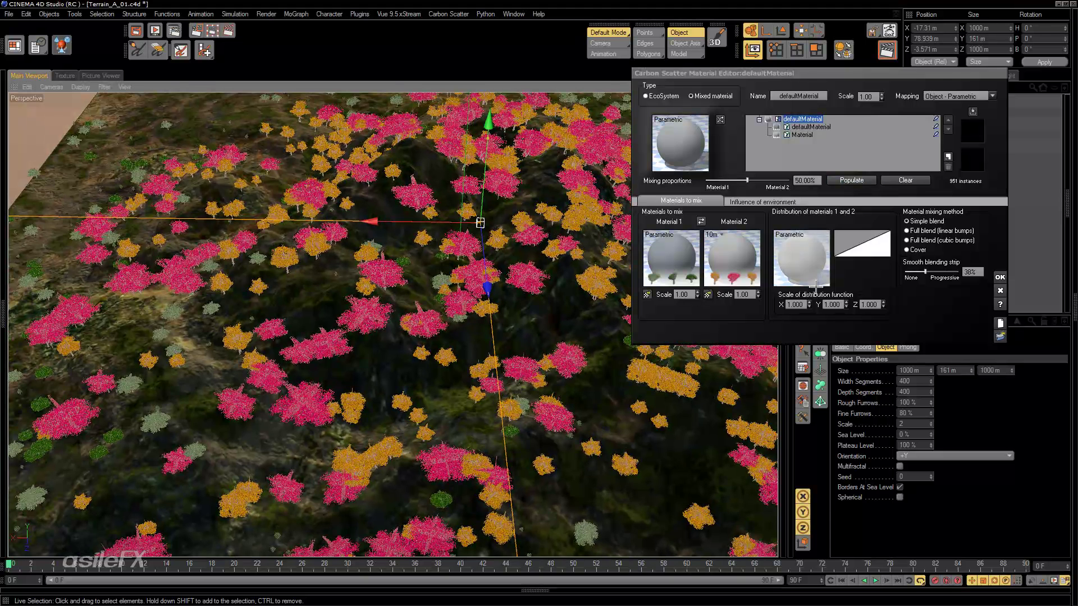
Step: Set the scale of the distribution function to 0.5 in X, Y and Z, and repopulate the terrain
double_click(794, 304)
text(.5)
key(Return)
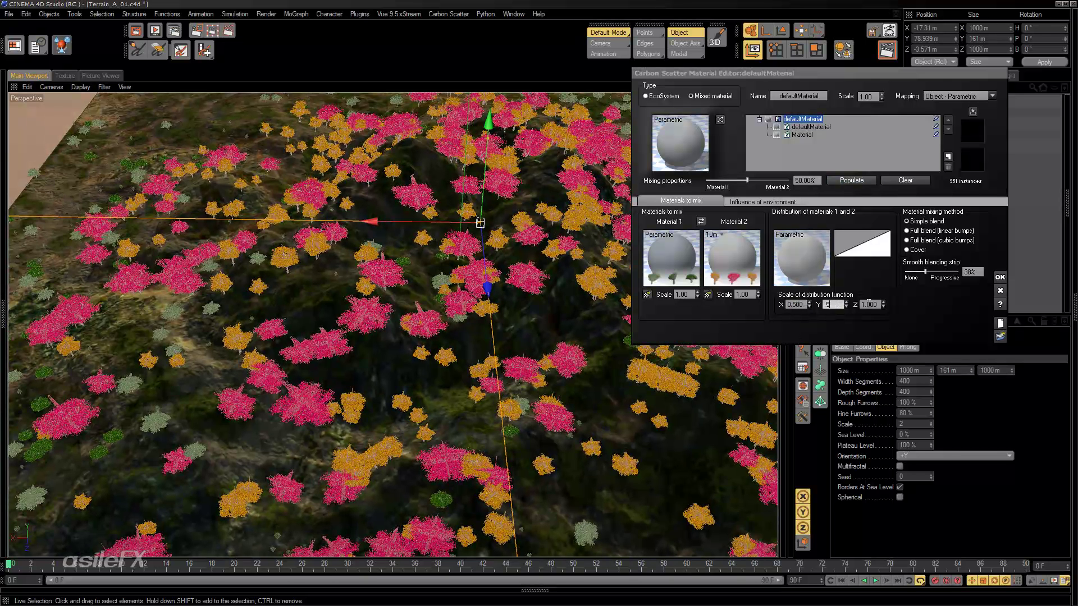
click(852, 180)
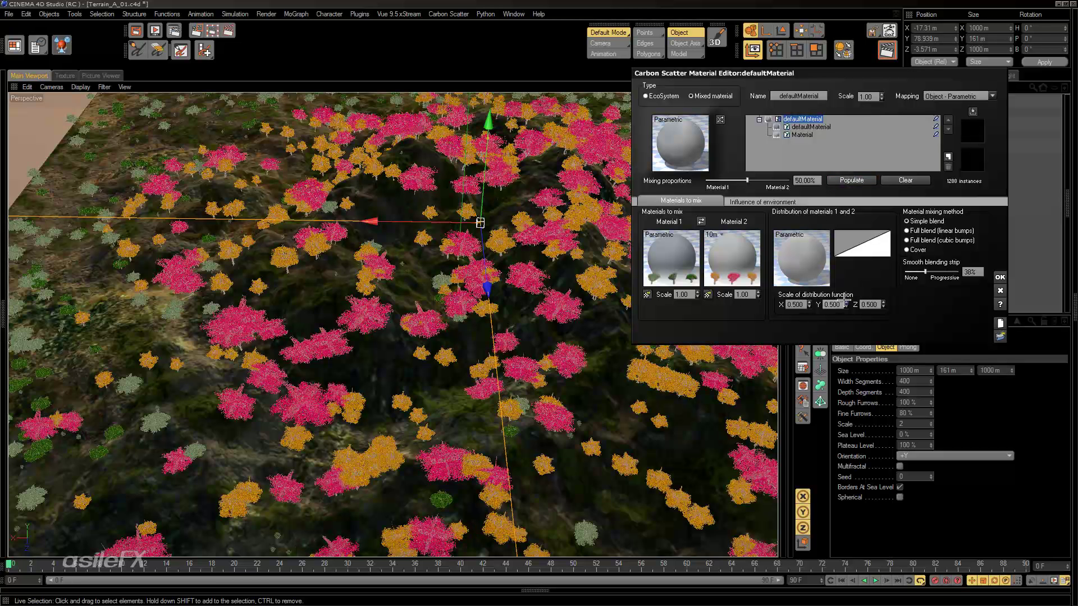
Step: Reopen the distribution function's node graph, look over its output node, and close the graph again
right_click(822, 268)
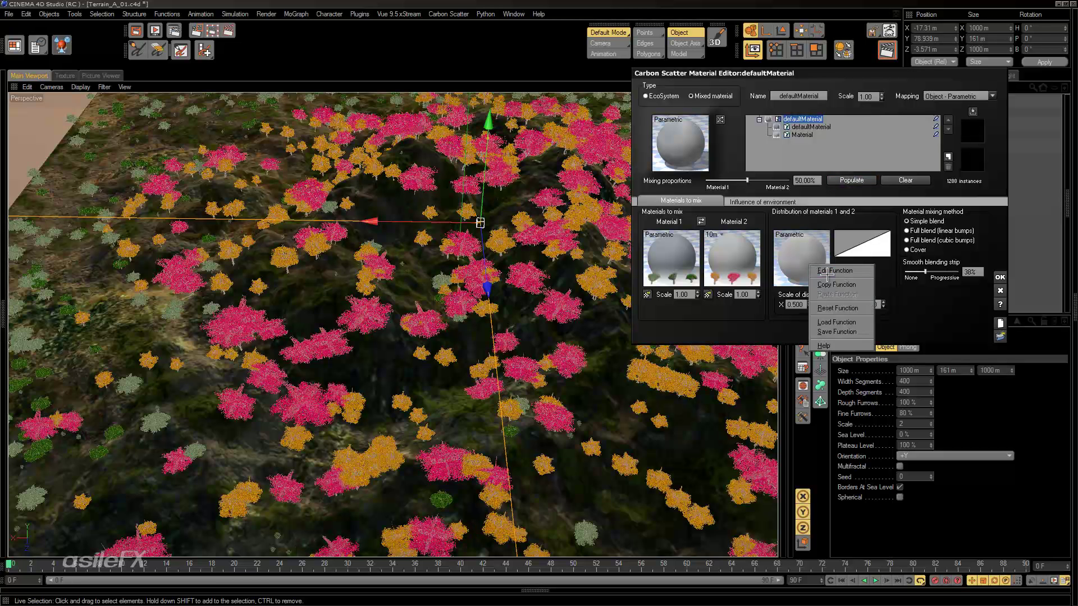
click(827, 275)
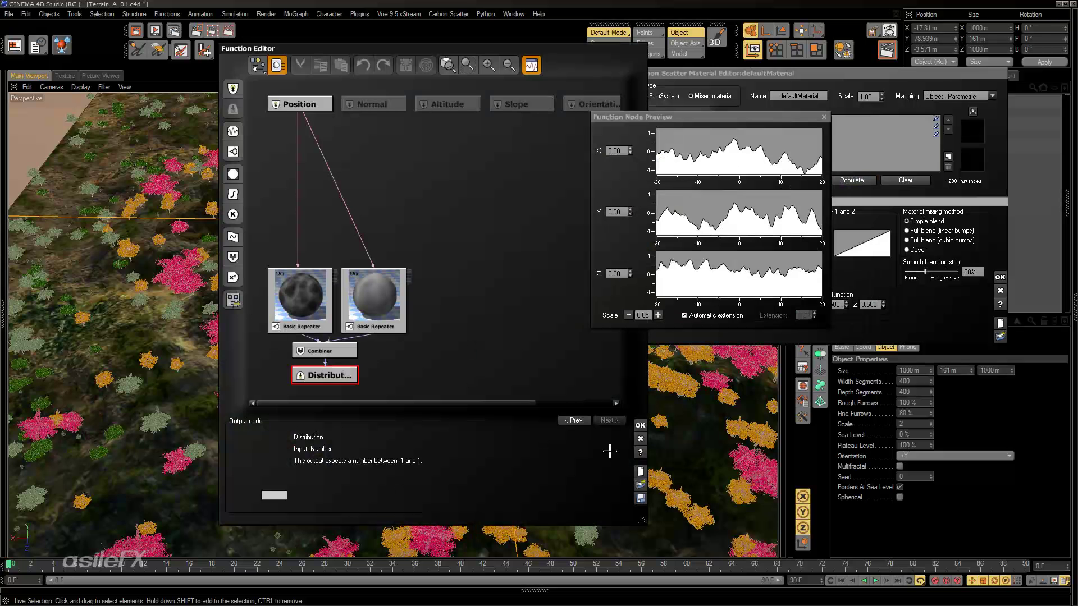
click(640, 425)
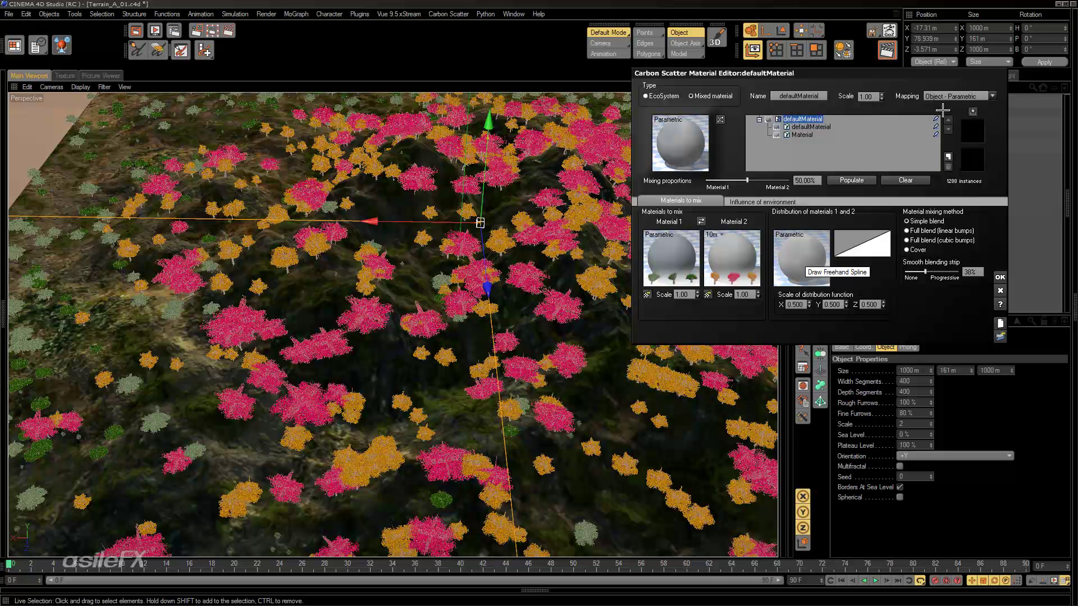
Step: Review the ecosystem populations of the green-tree and maple-tree sub-materials in the mixed material
click(801, 135)
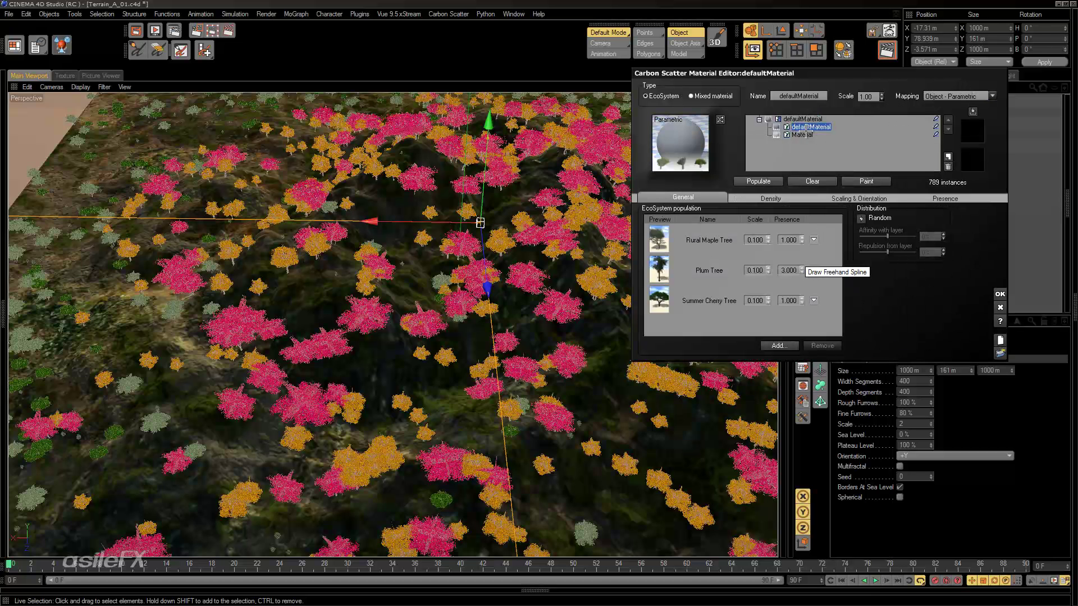
click(810, 128)
click(810, 134)
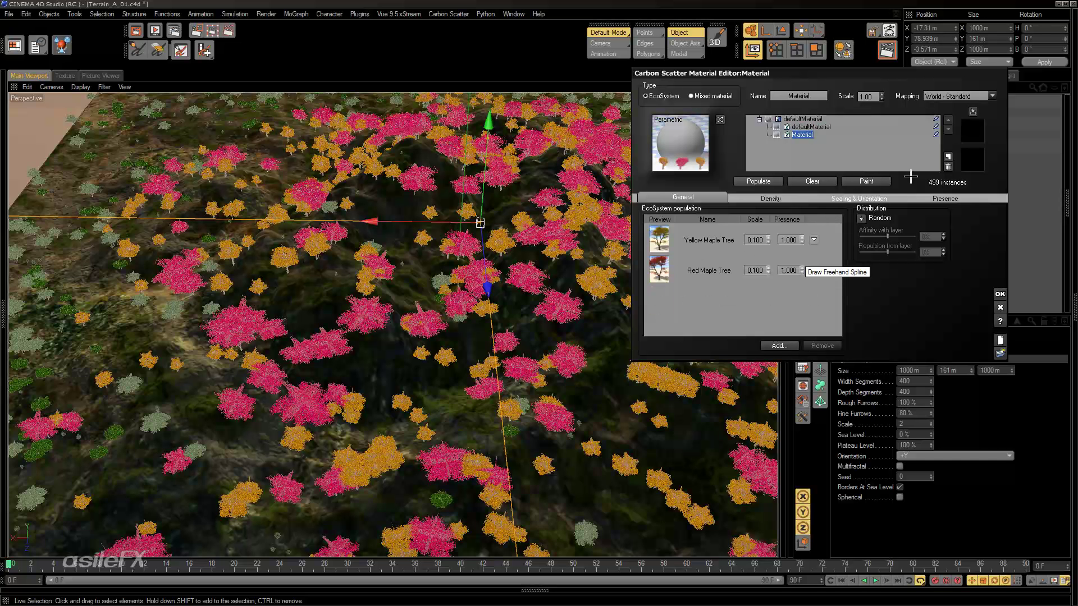
Step: Set the mapping of the top-level mixed material to World - Standard, and repopulate the terrain
click(797, 119)
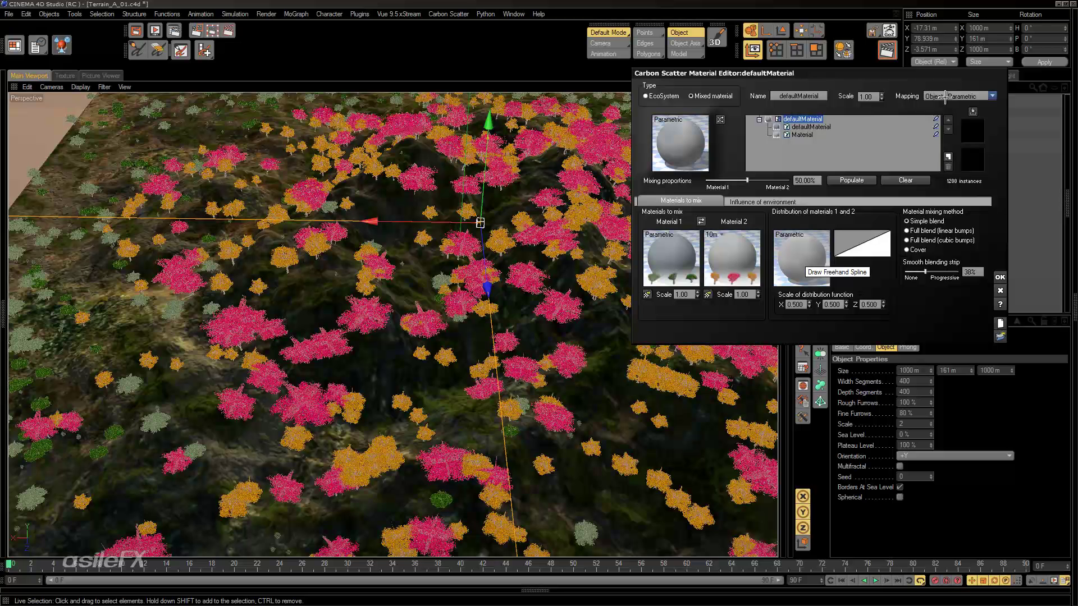
click(992, 96)
click(974, 108)
click(850, 179)
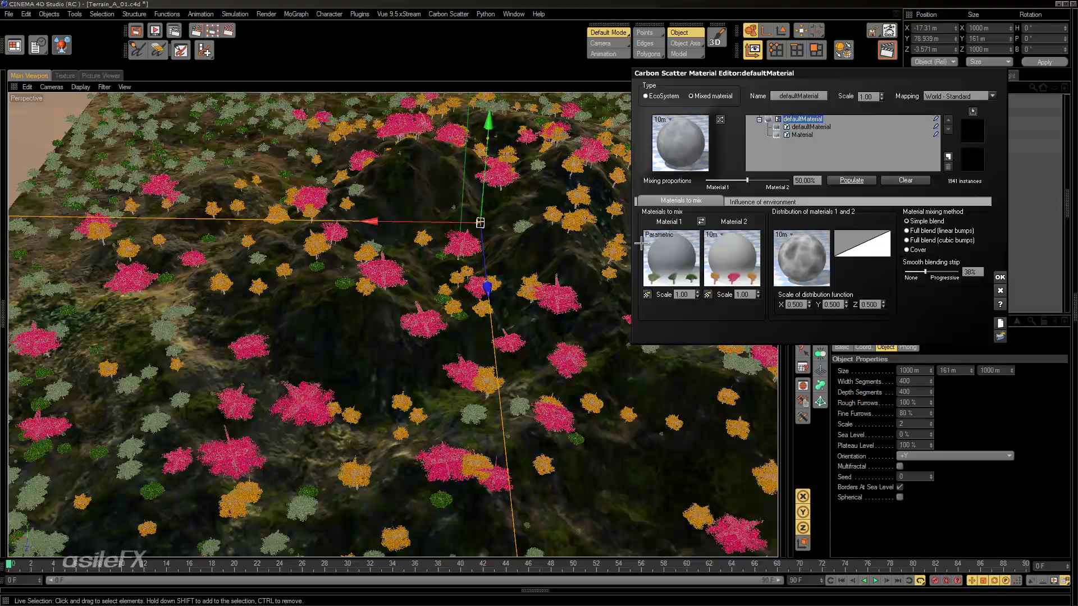
alt+drag(249, 438, 141, 399)
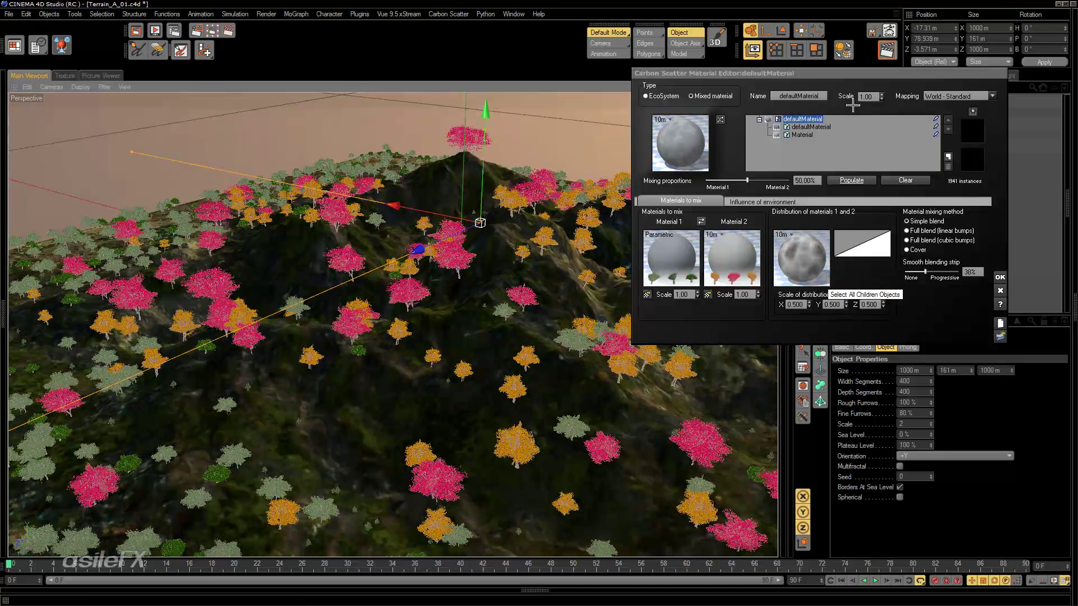
Step: Try Object - Cylindrical mapping with a repopulation, and return to World - Standard mapping with another repopulation
click(957, 96)
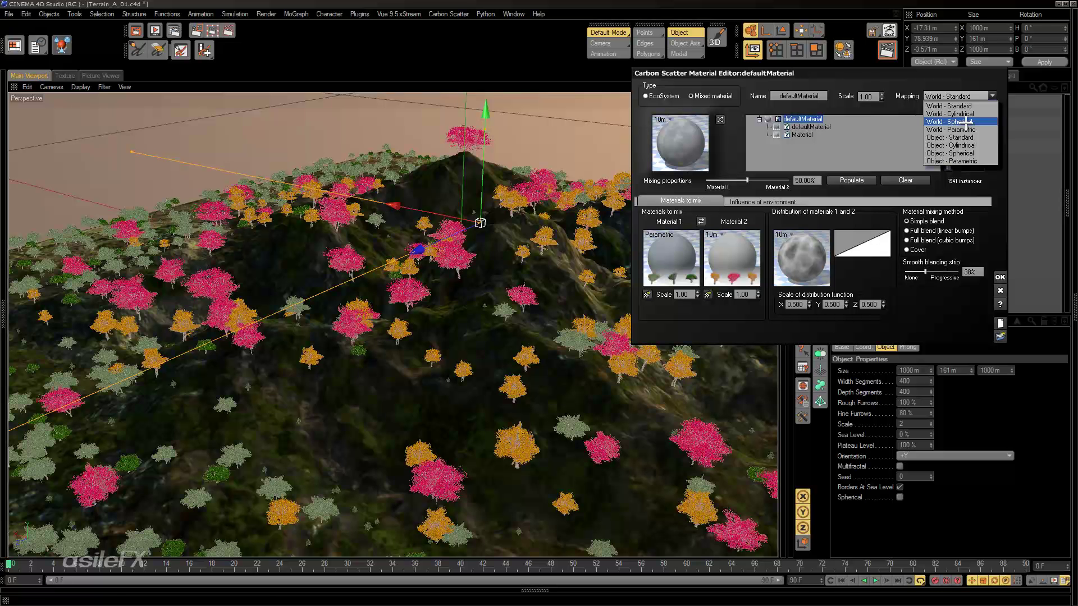
click(966, 145)
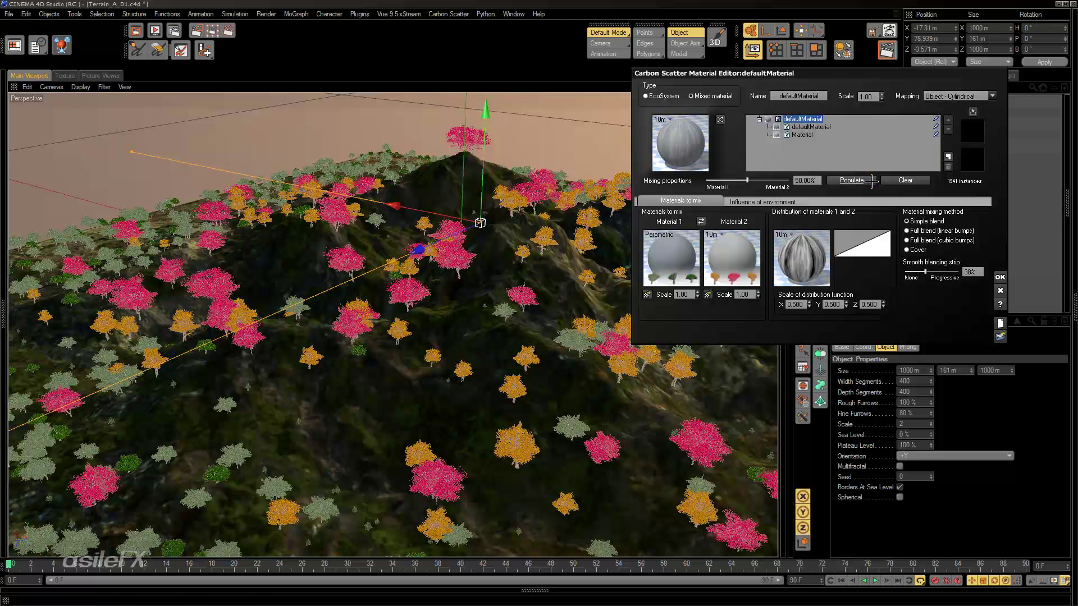
click(871, 180)
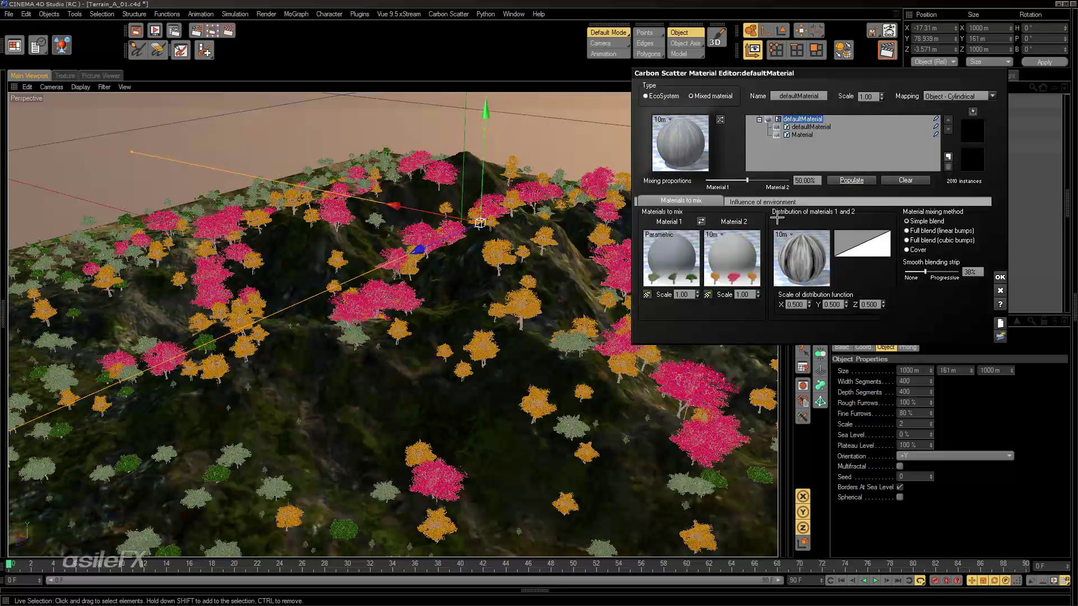
click(991, 96)
click(960, 146)
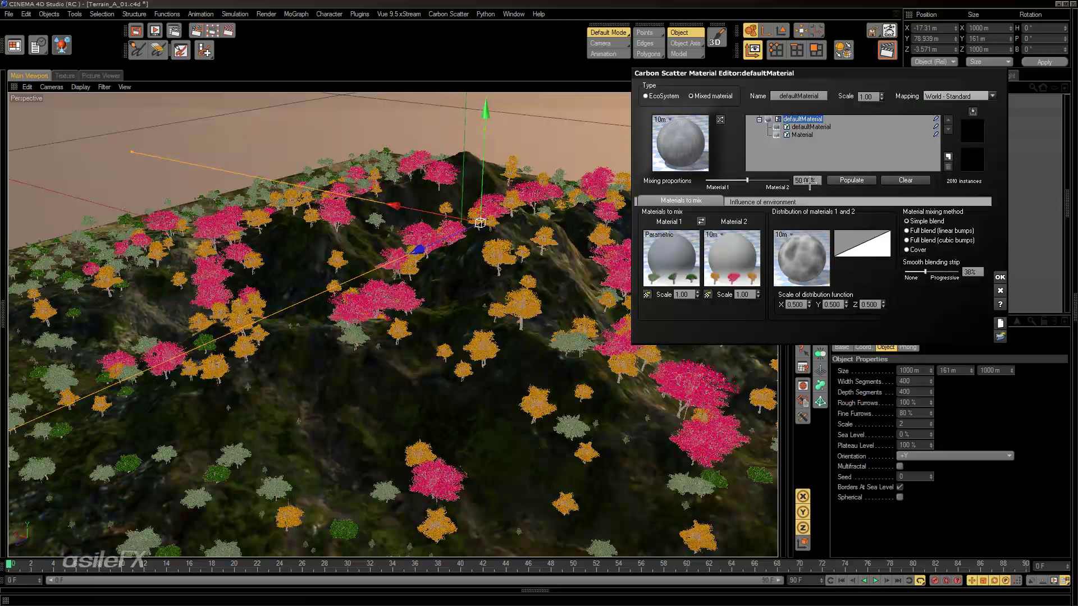
click(851, 180)
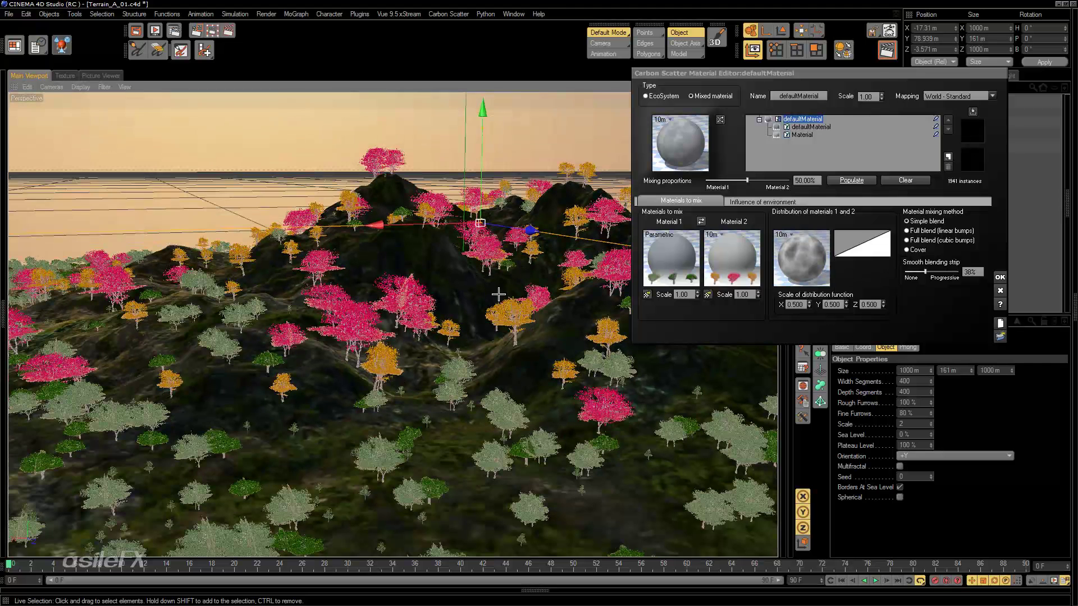
Step: Add a new ecosystem layer above the green-tree sub-material, and check the resulting layer hierarchy
click(808, 128)
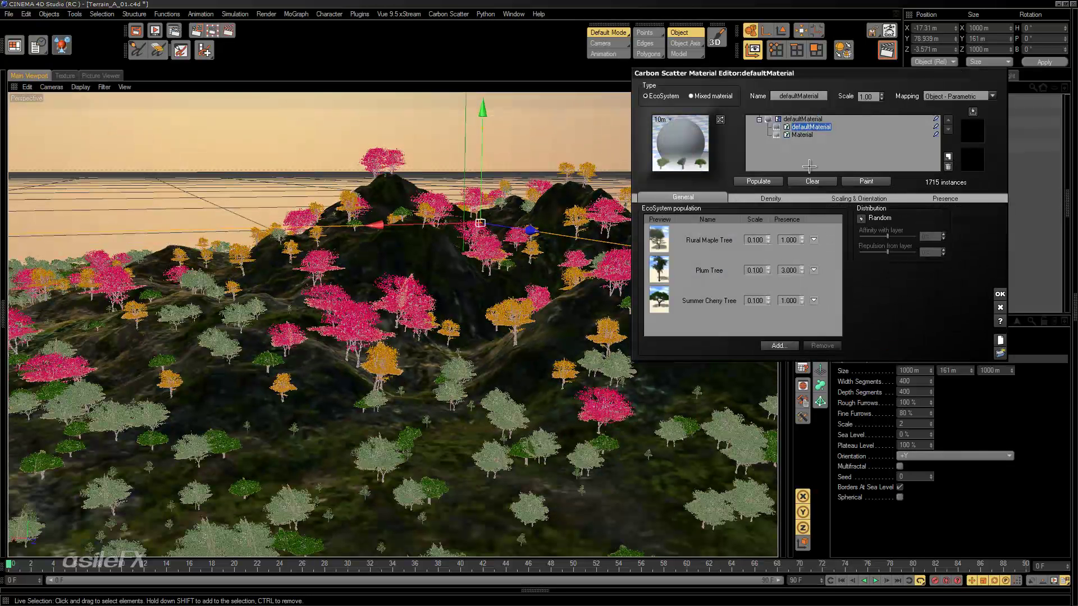
click(946, 157)
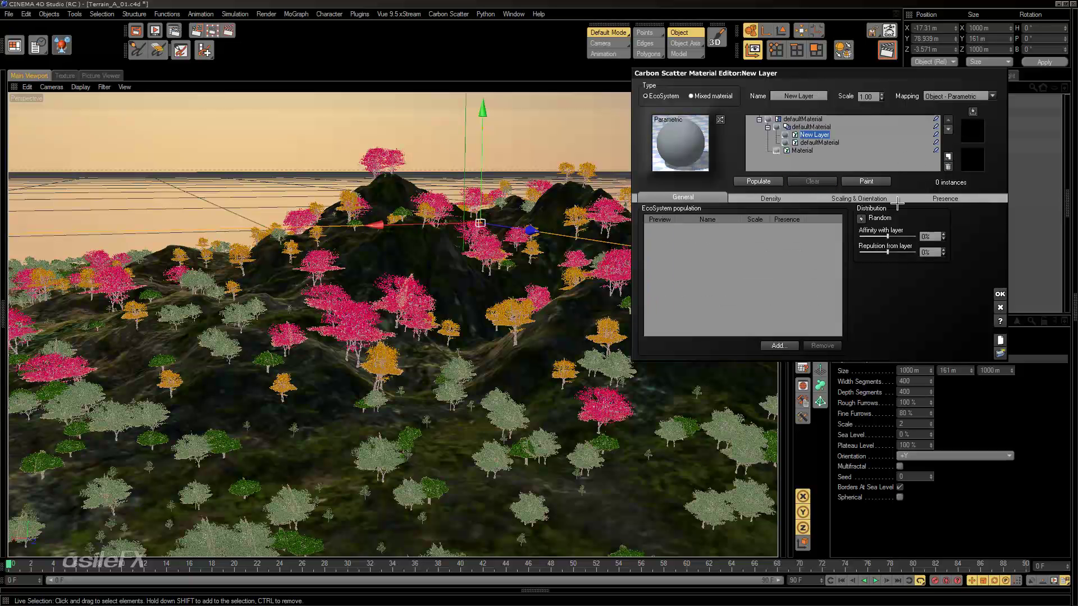
click(821, 143)
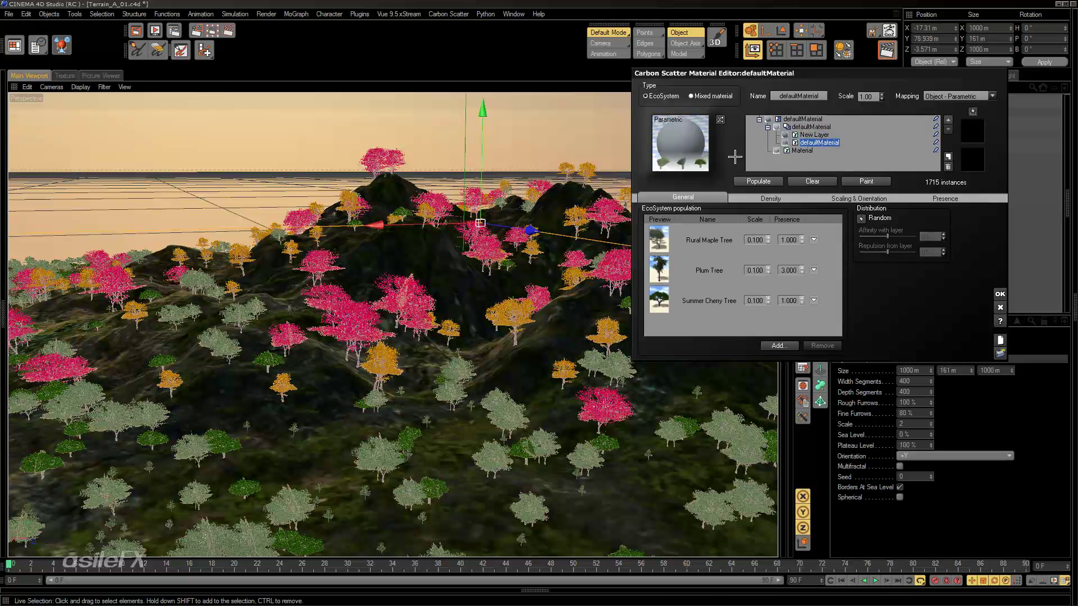
click(800, 119)
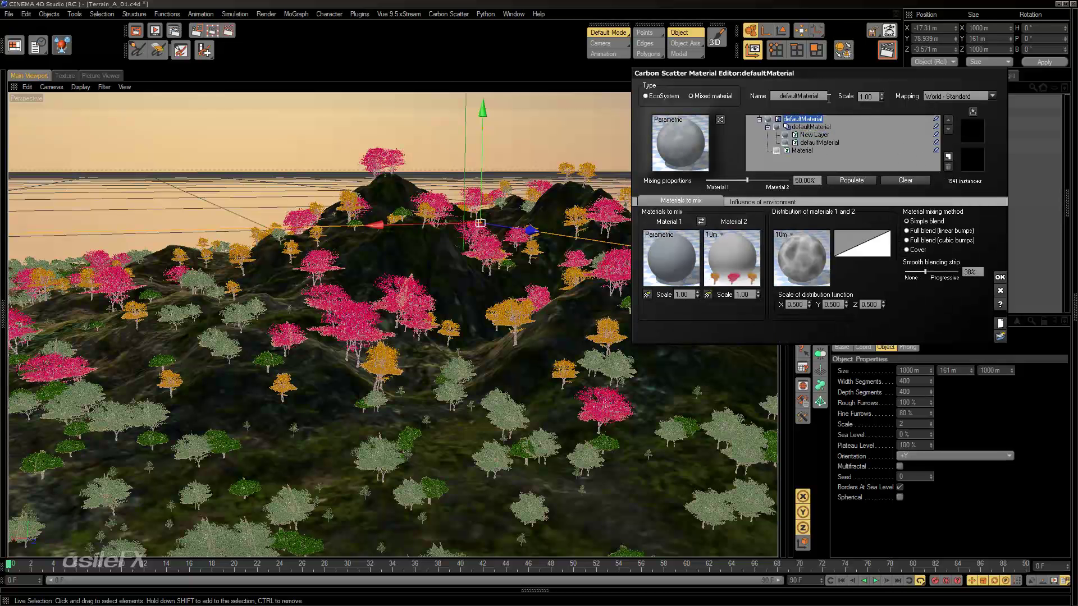
click(819, 134)
click(819, 142)
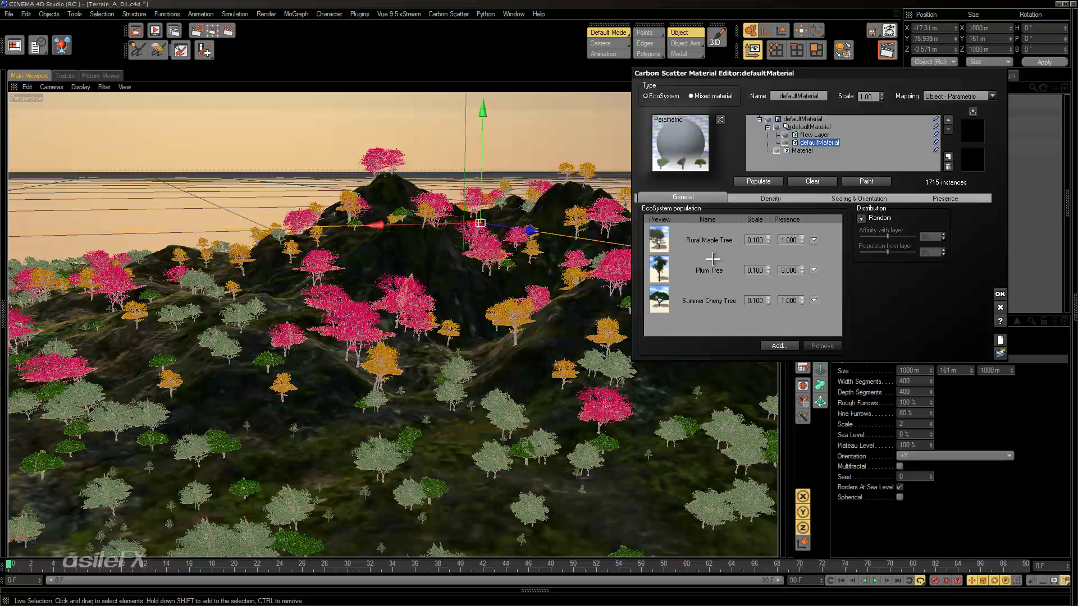
Step: Add the Fir Tree from the Trees collection to the new layer's ecosystem population
click(814, 135)
click(779, 346)
click(794, 352)
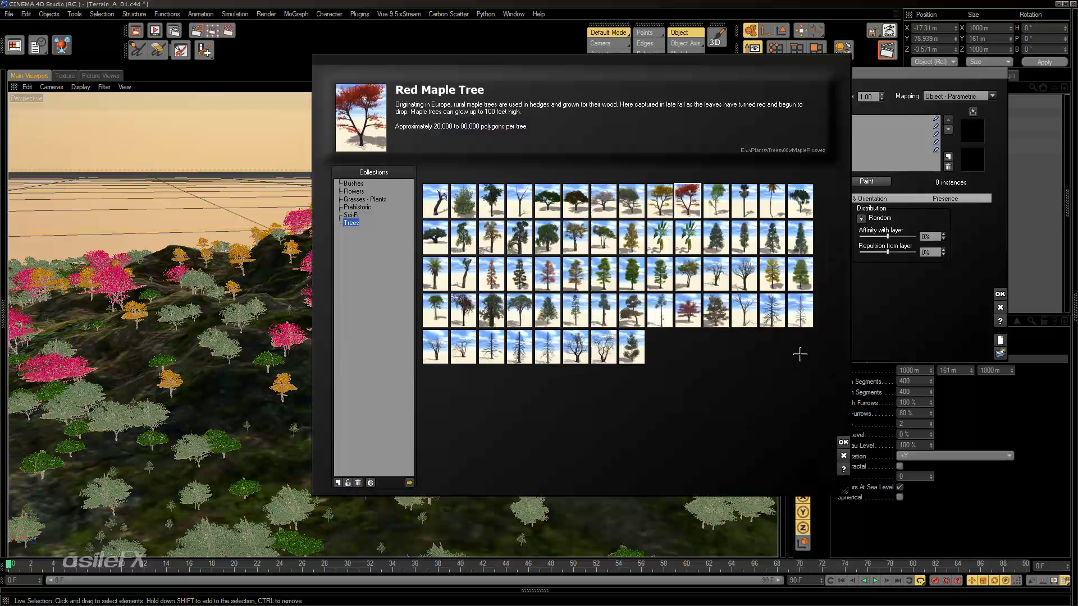
click(481, 202)
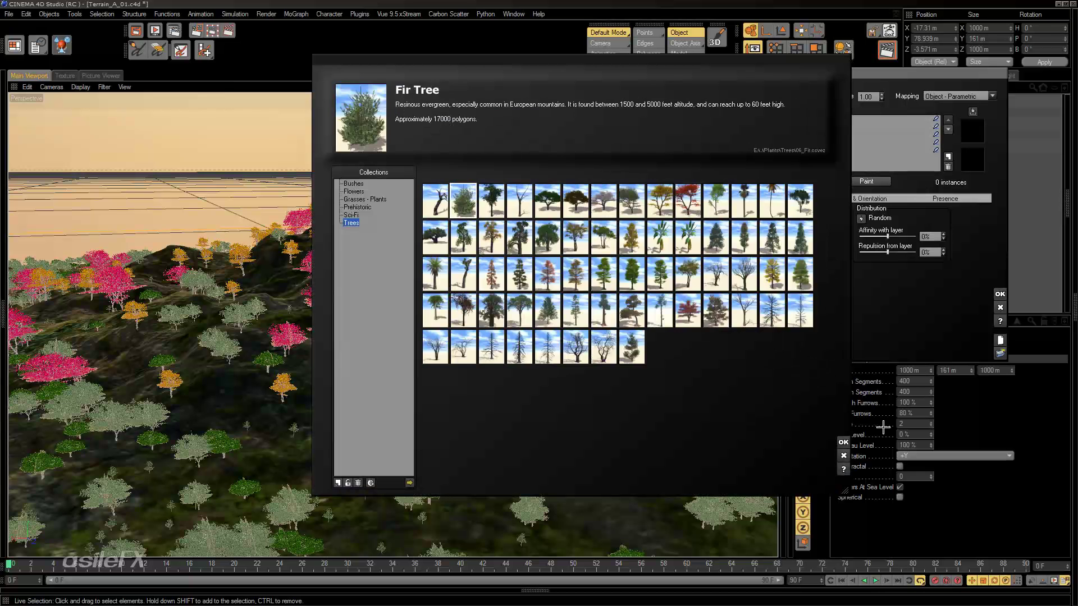
click(843, 442)
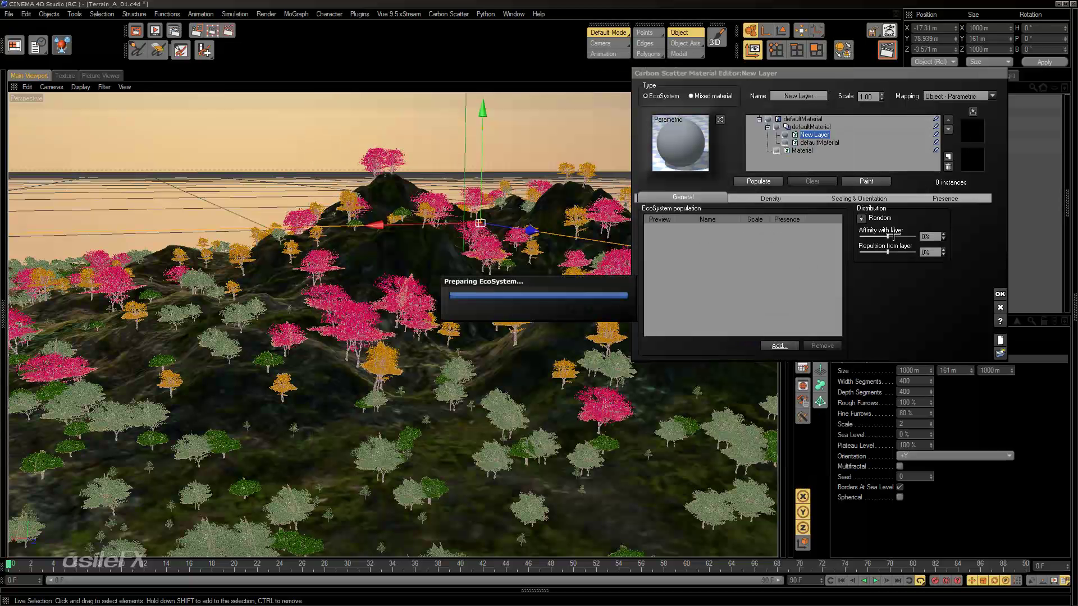
Step: Set the fir layer's affinity with layer to 38% and its overall density to 19%, and populate it
drag(887, 236, 899, 236)
click(780, 181)
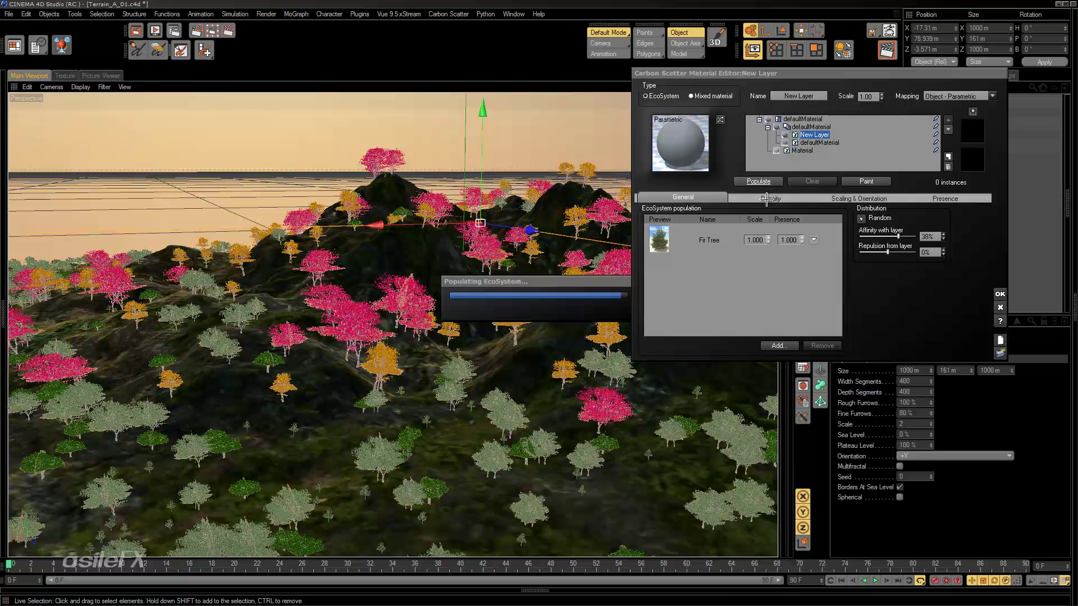
click(770, 198)
click(758, 181)
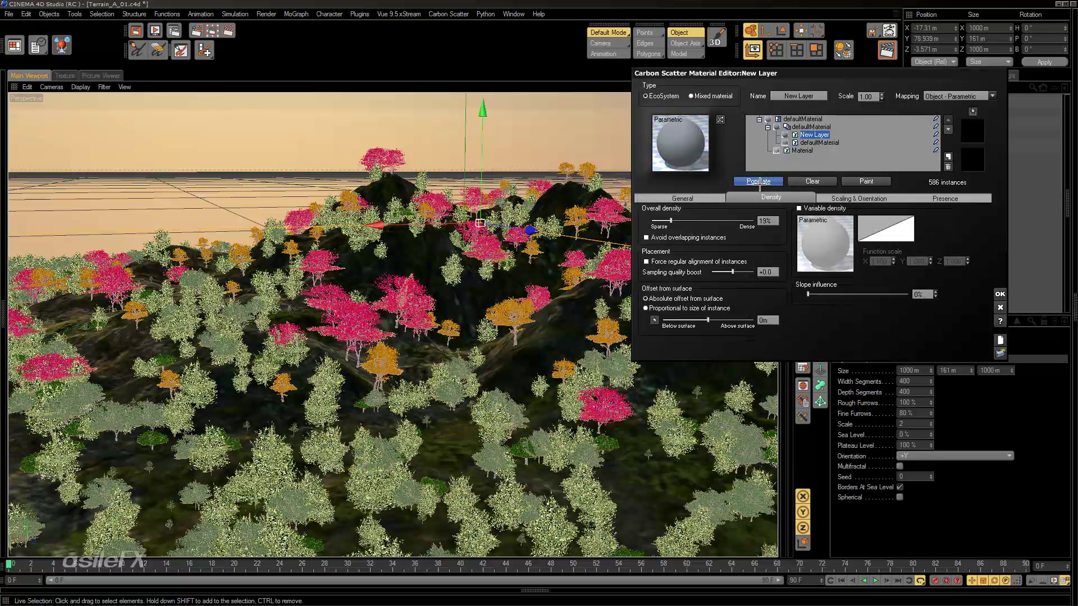
Step: Try the mixed material's smooth blending strip at 91%, 15% and 100%, repopulating the terrain after each change
click(802, 119)
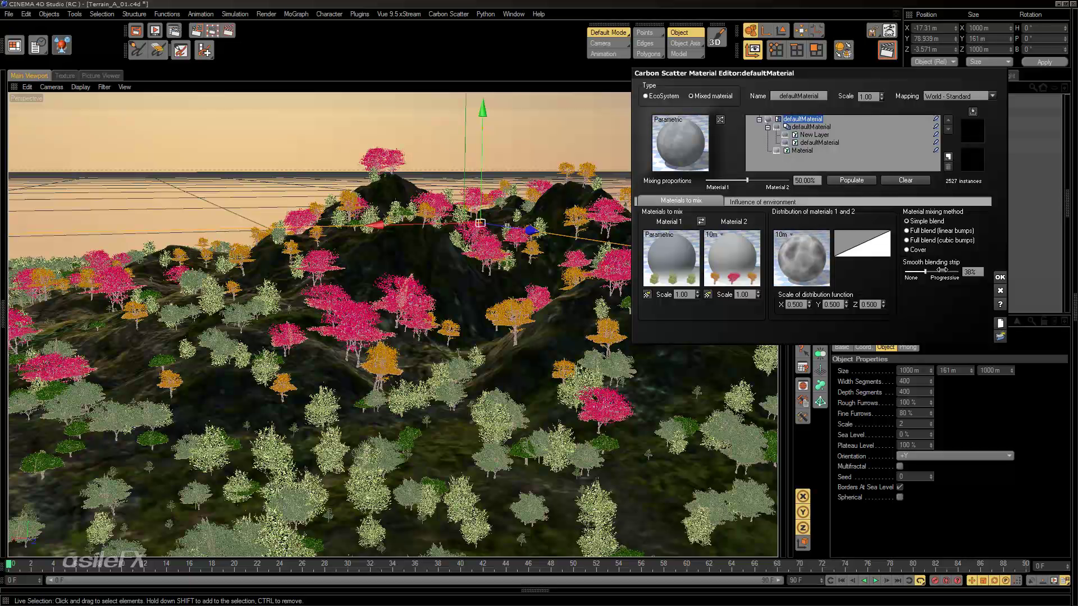
drag(942, 270, 971, 271)
click(848, 180)
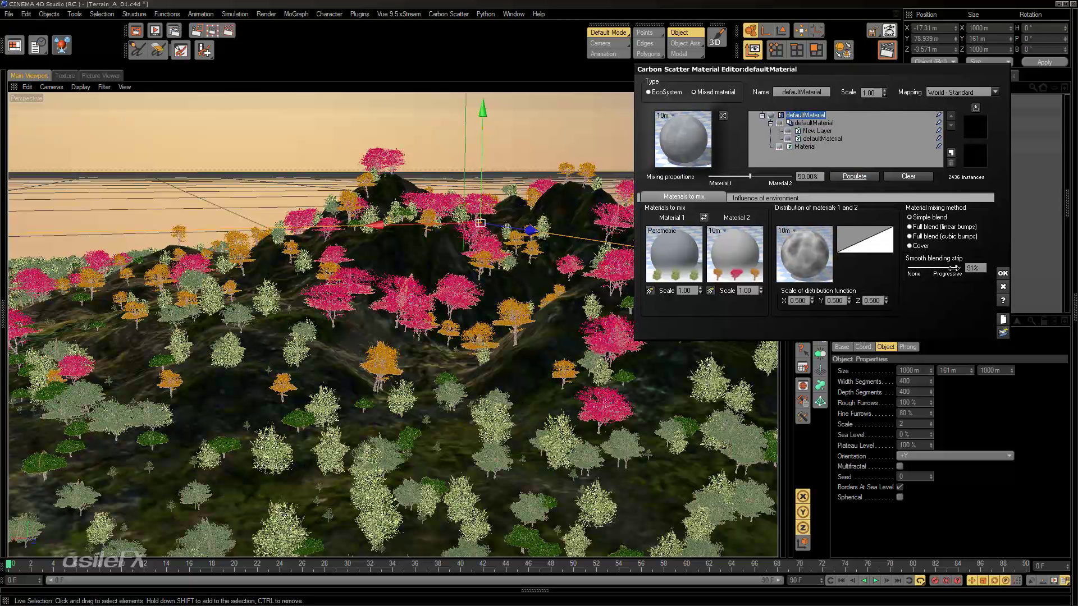
drag(950, 268, 911, 268)
click(850, 176)
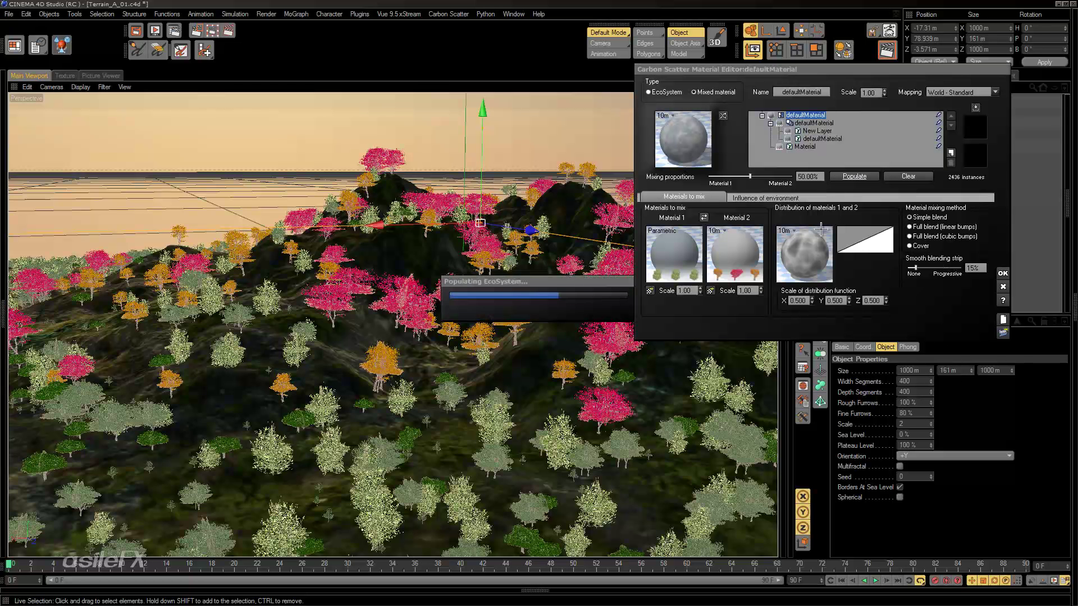
right_click(814, 259)
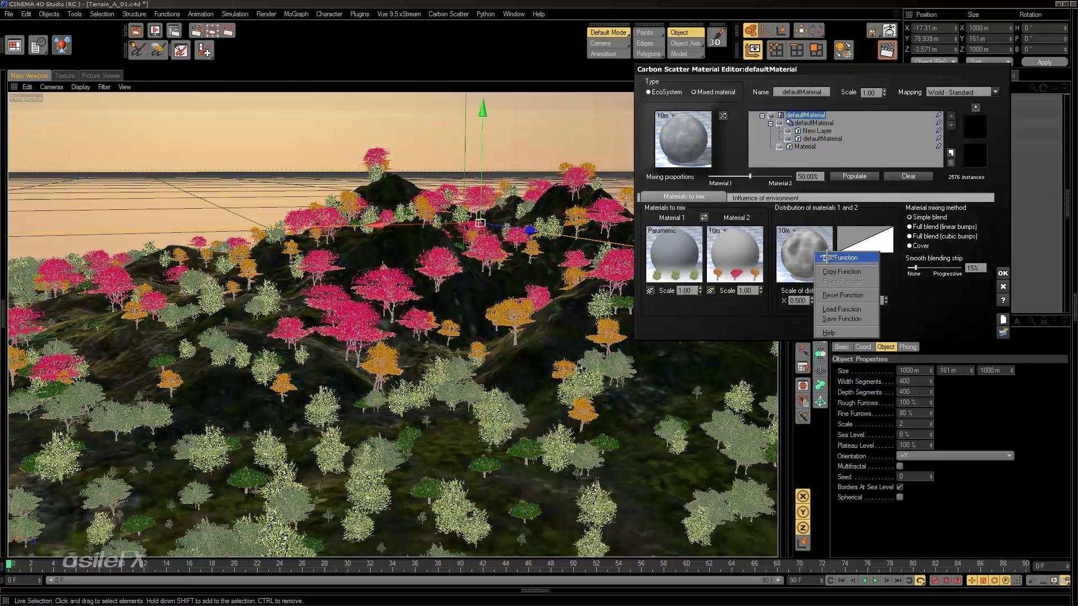
click(828, 264)
click(640, 425)
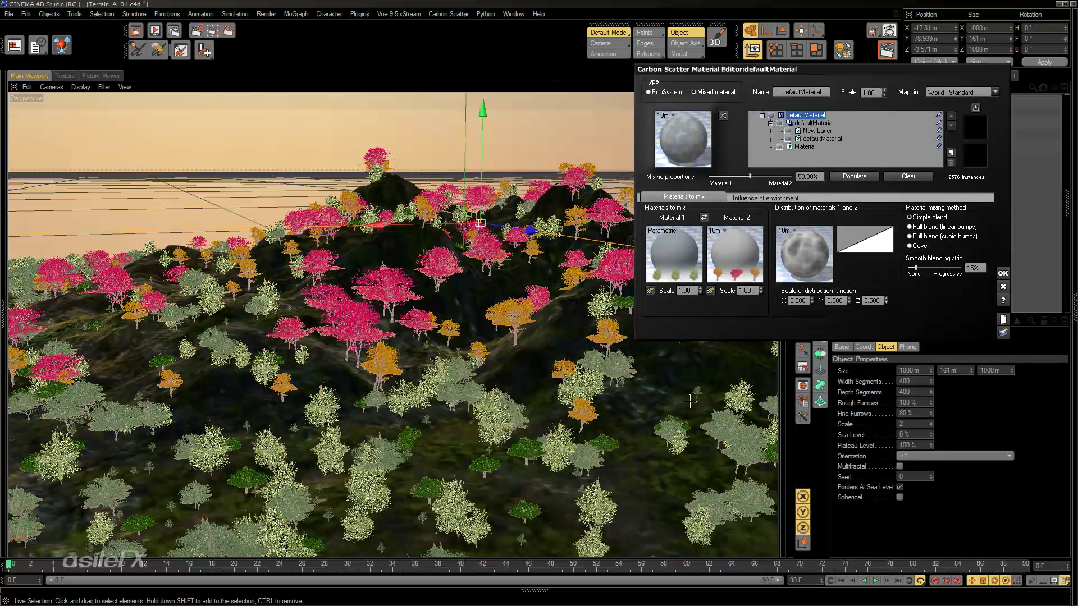
drag(913, 268, 961, 268)
click(850, 176)
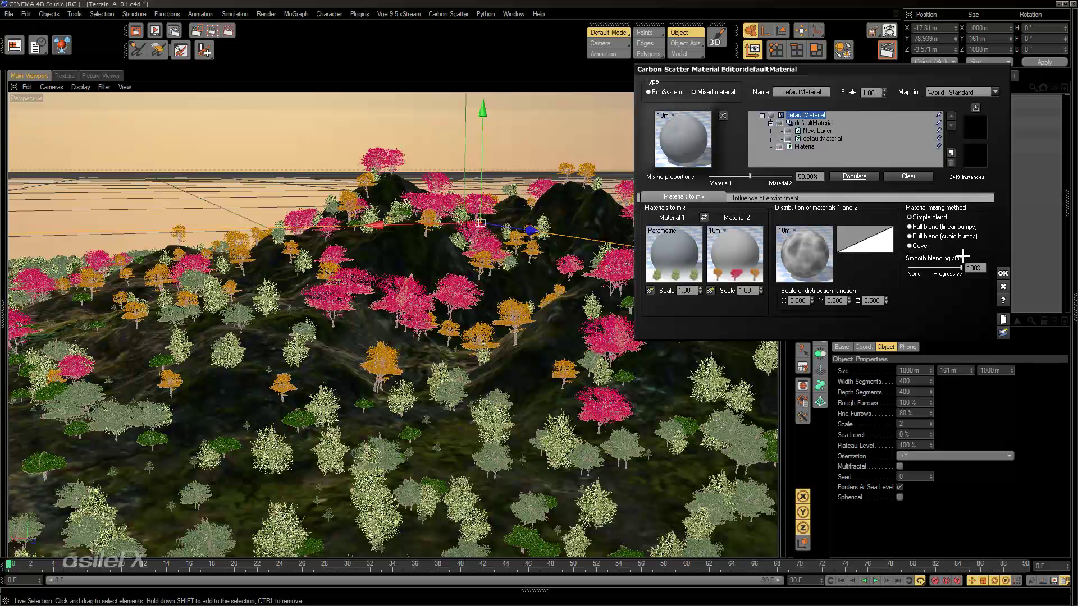
Step: Set the smooth blending strip to 0%, repopulate the terrain, and store the mixed material in a snapshot slot
drag(956, 268, 908, 267)
click(855, 175)
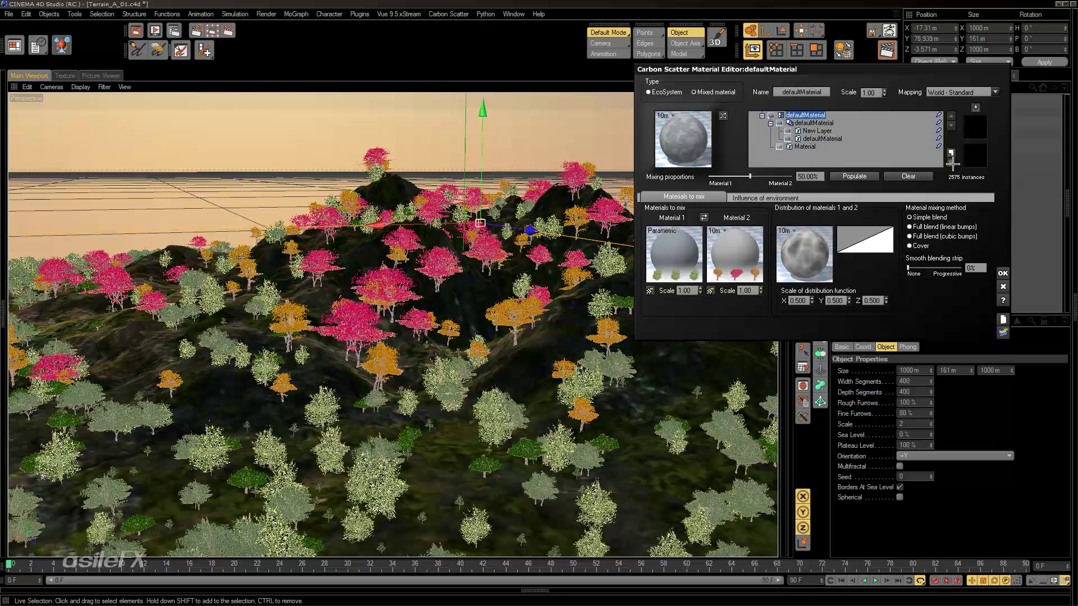
click(975, 110)
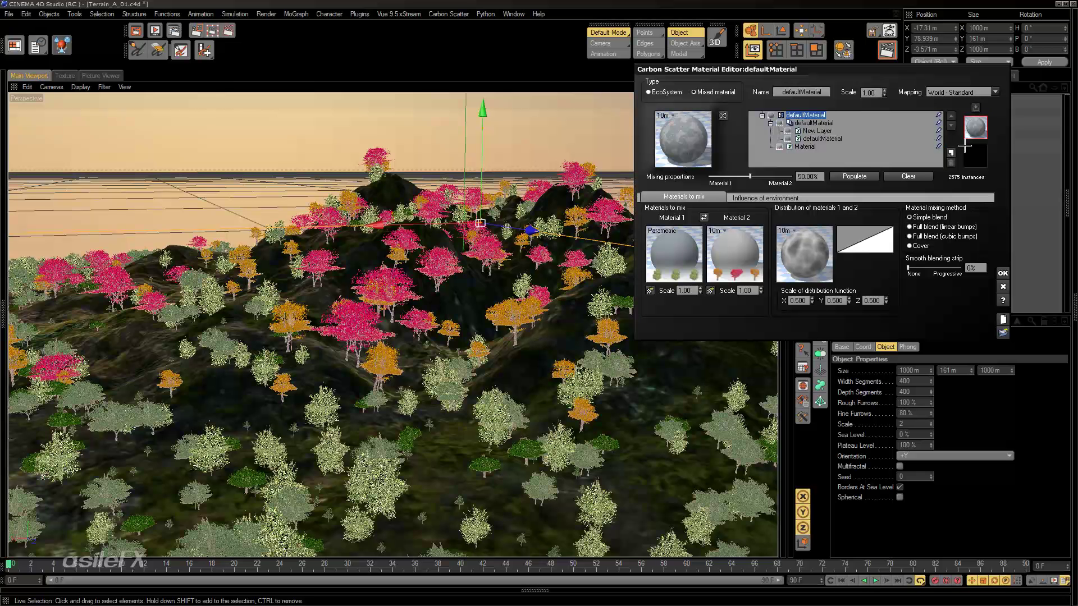
Step: Try a mixing proportion of 27.18% on the terrain, and restore the stored material snapshot with a repopulation
drag(775, 175, 730, 176)
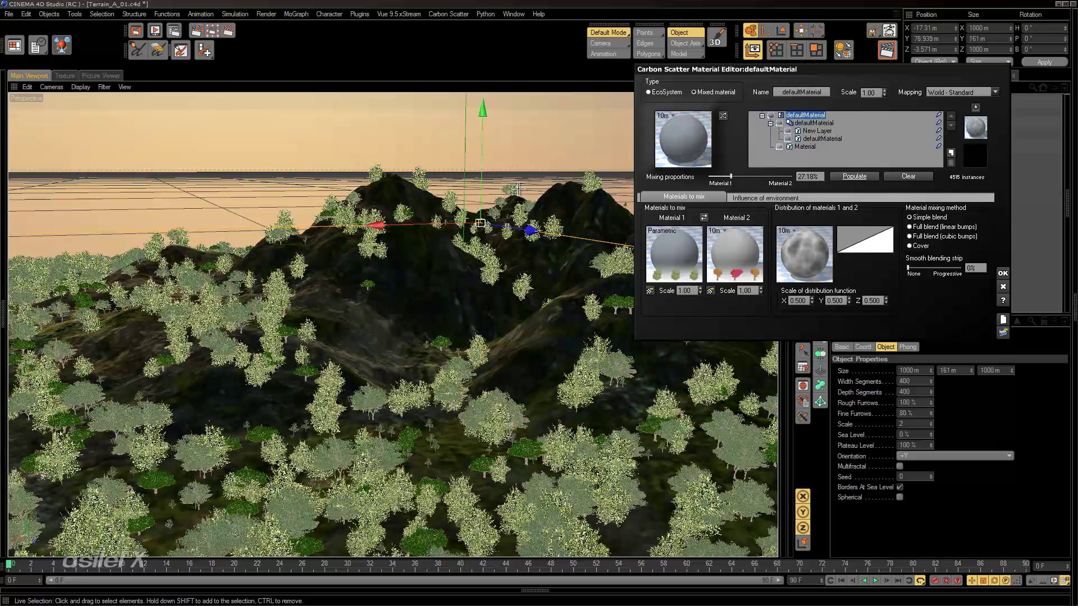
click(975, 128)
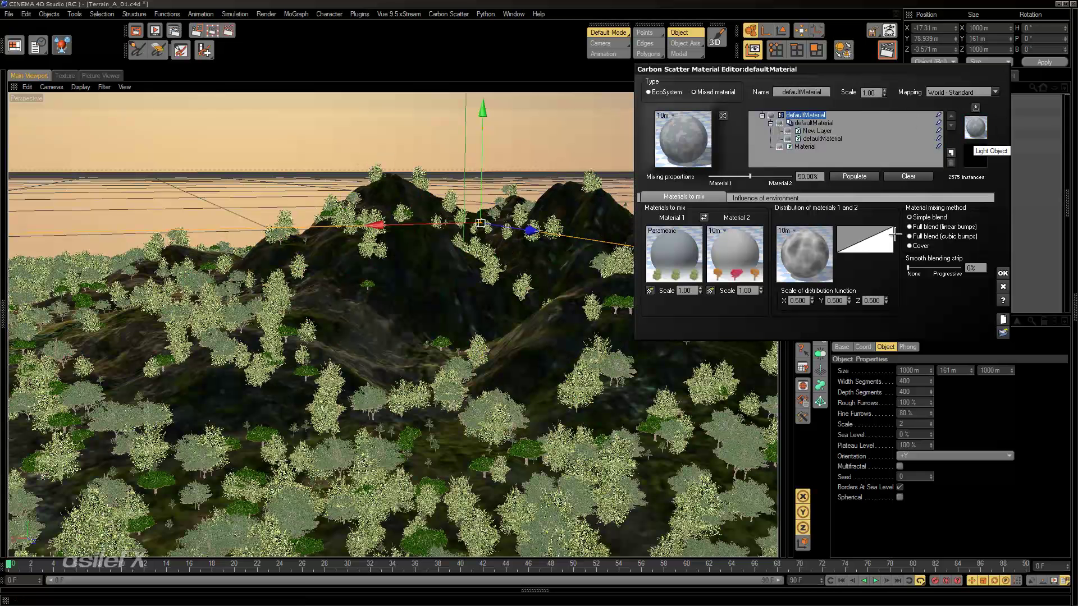
click(841, 177)
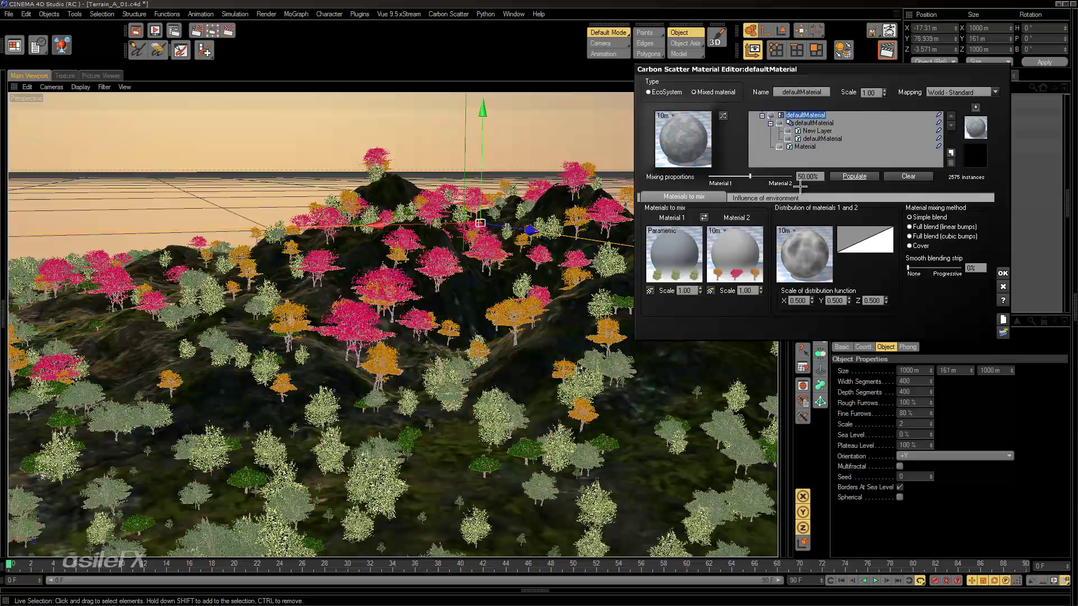
Step: Check the mixed material's environment influence settings, and accept the material
click(772, 198)
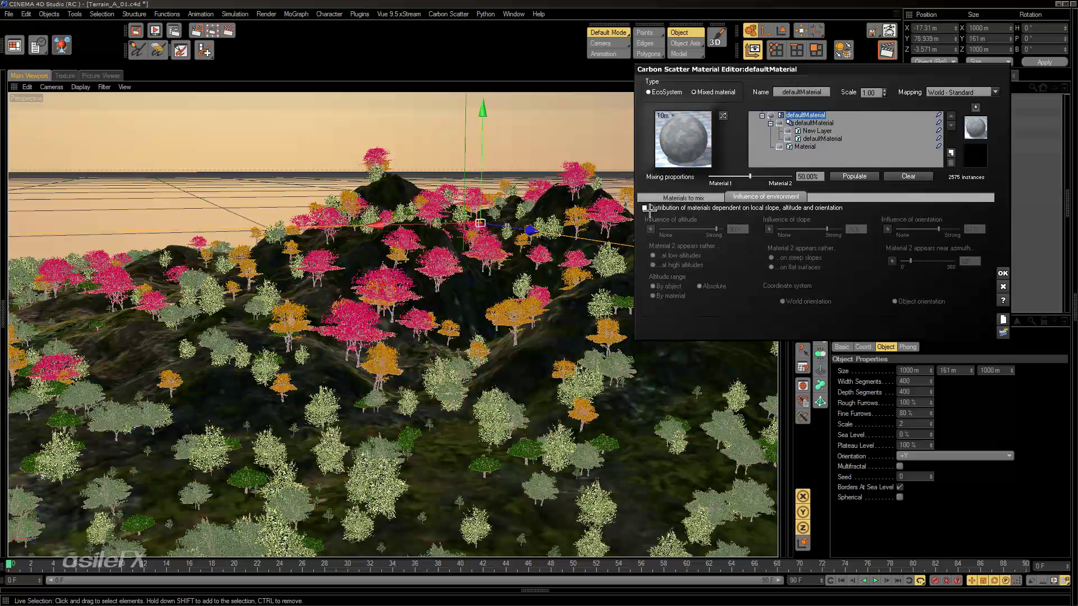
click(683, 197)
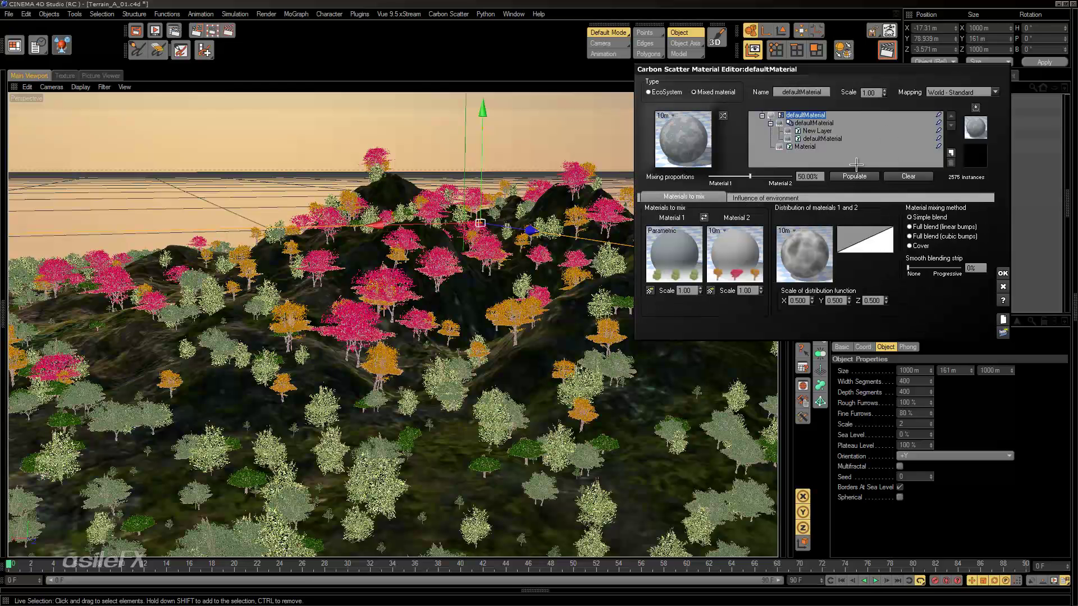
click(1002, 274)
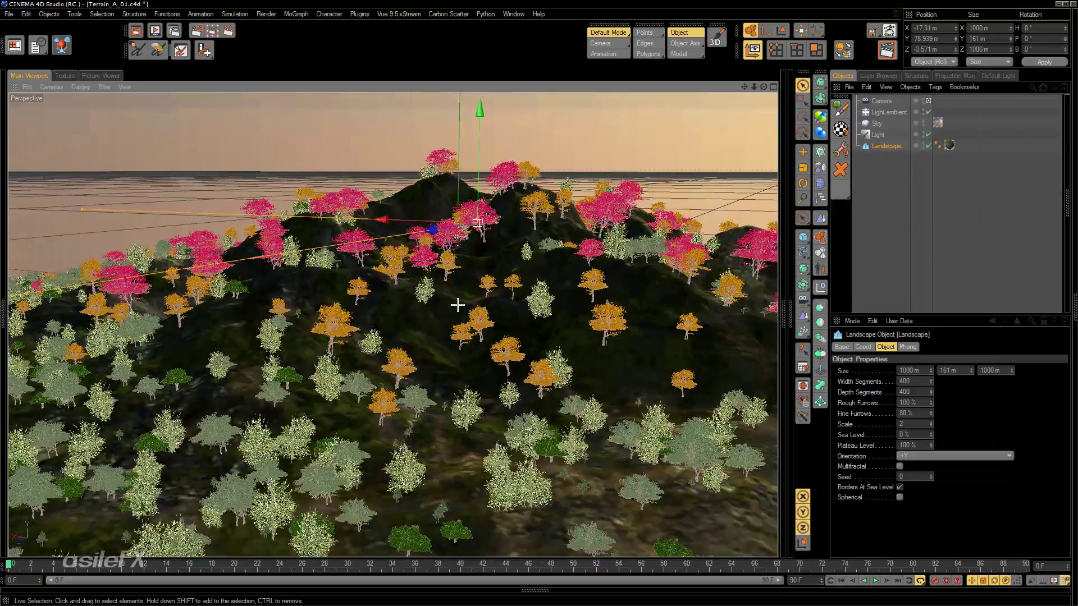
Step: Render the populated terrain from a lower viewpoint, and reopen the mixed material for editing
mouse_move(458, 304)
alt+mouse_down()
mouse_move(386, 339)
mouse_move(445, 312)
alt+mouse_up()
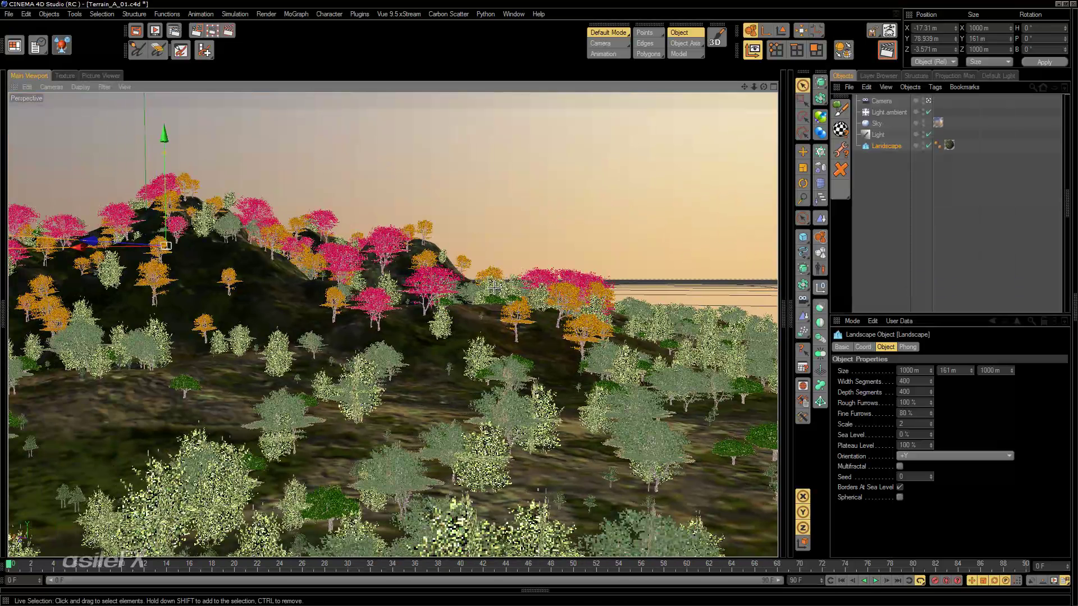
key(ctrl+r)
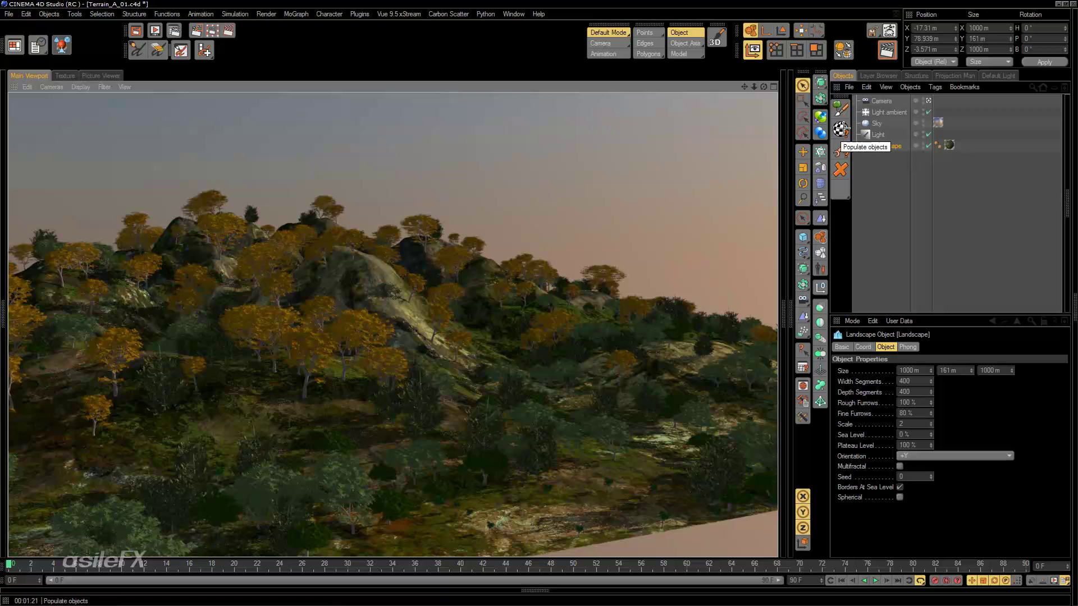
click(840, 128)
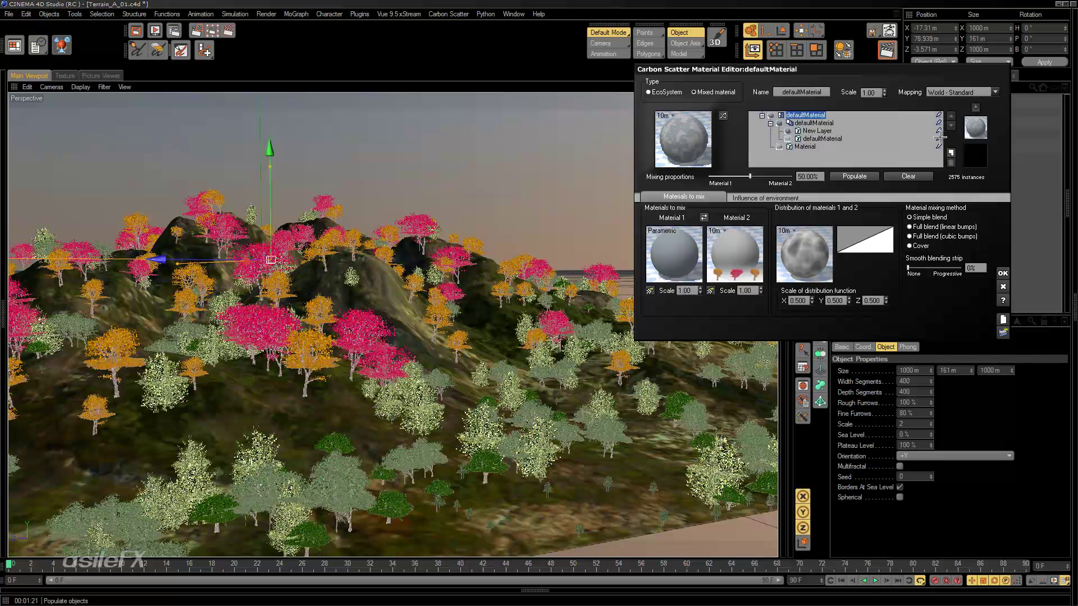
Step: Assign a purple display color to the nested defaultMaterial layer of the mixed material, and accept the material
click(938, 137)
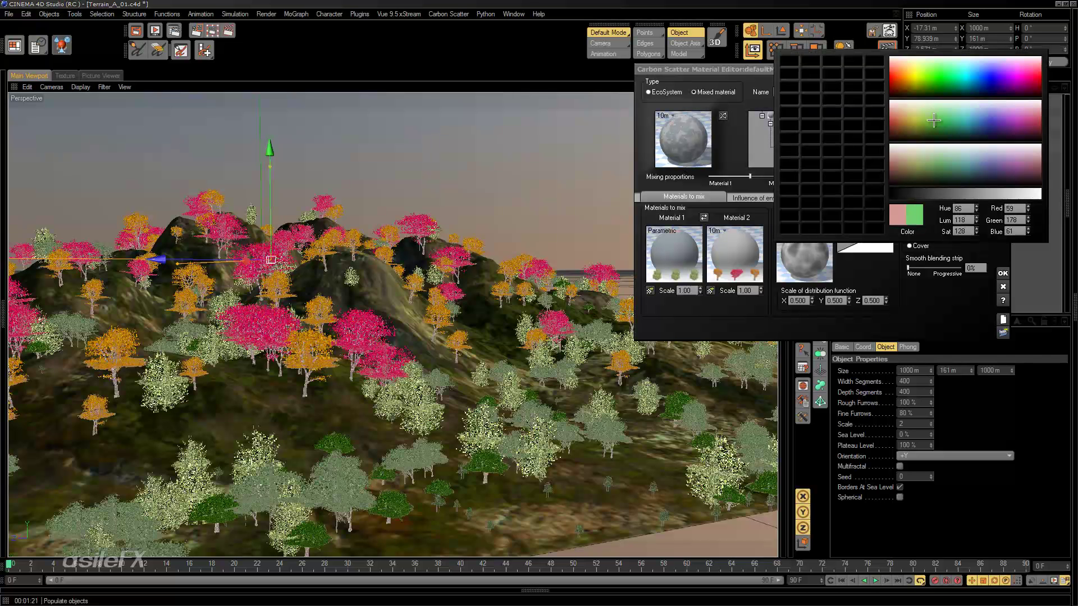
drag(913, 103, 1013, 128)
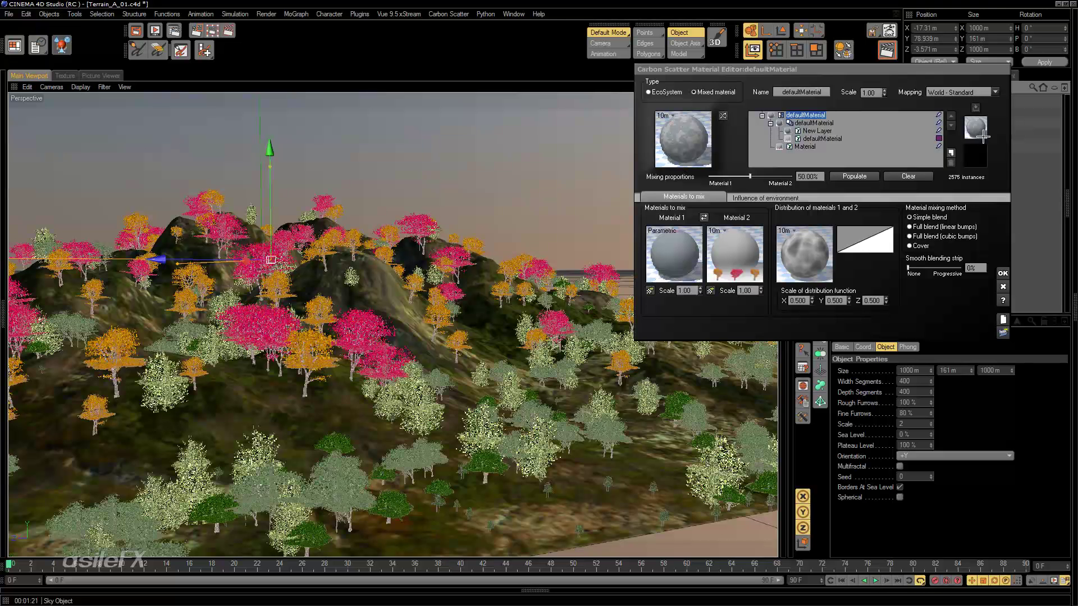
right_click(939, 133)
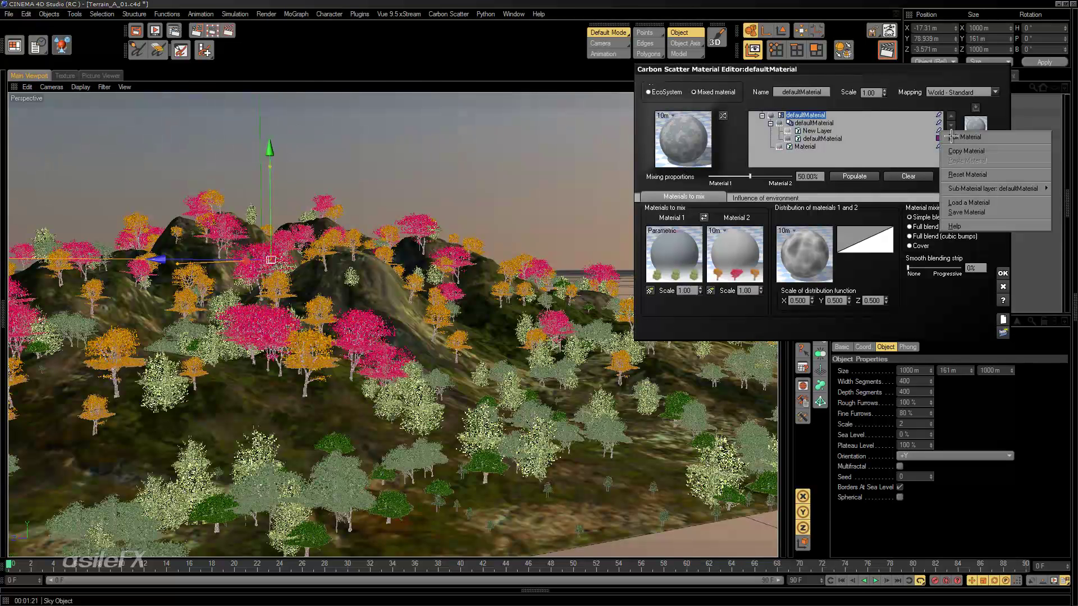
click(903, 138)
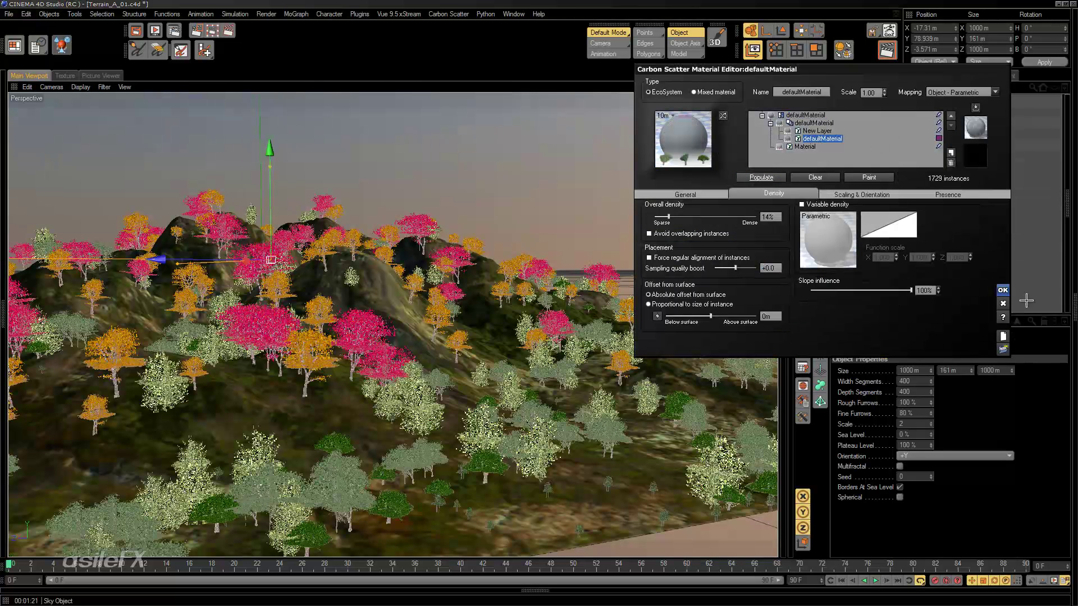
click(1003, 290)
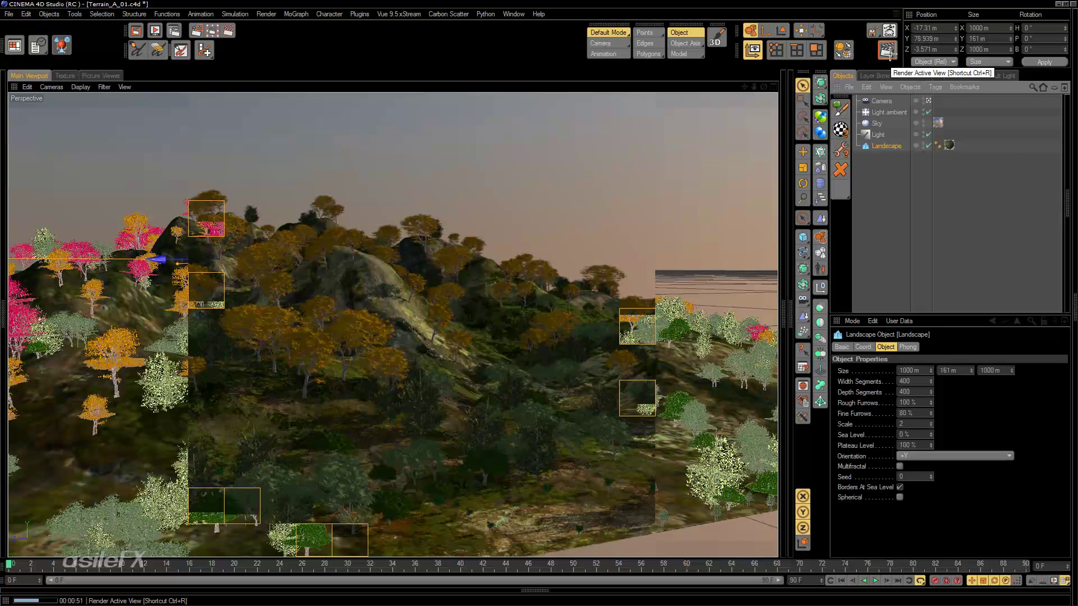
Step: Stop the render, reopen the Landscape's scatter material, and try Box display quality for Rural Maple Tree in the nested defaultMaterial layer
click(952, 223)
click(897, 145)
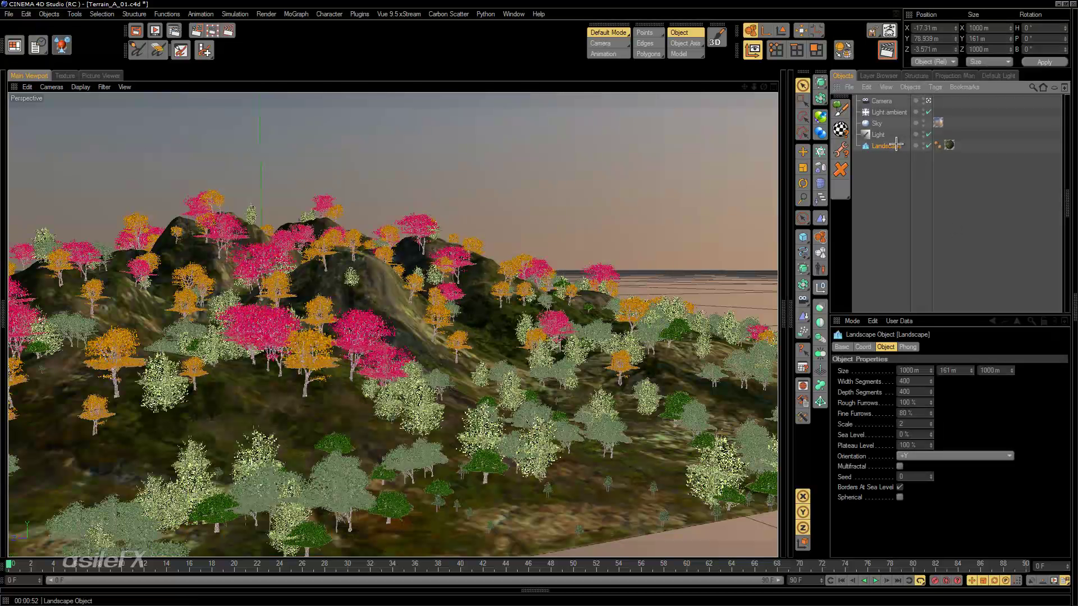
click(841, 130)
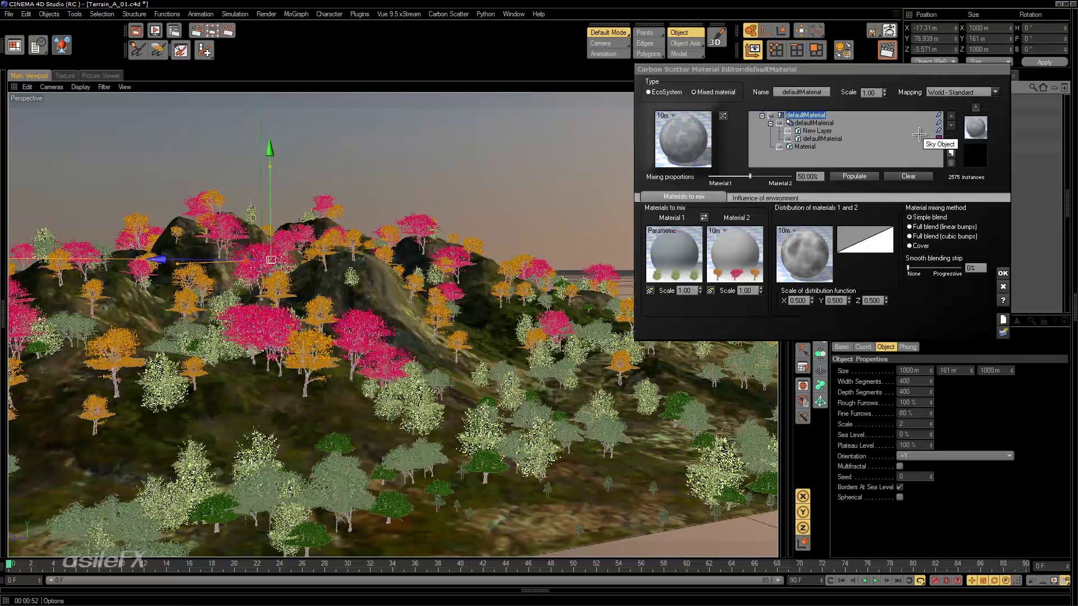
click(839, 139)
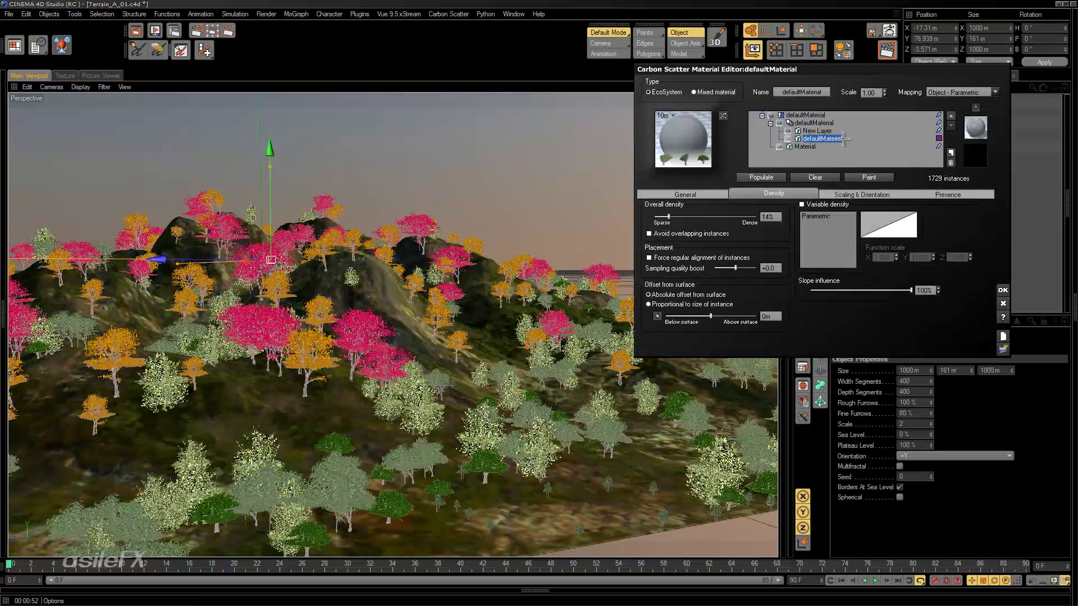
click(685, 194)
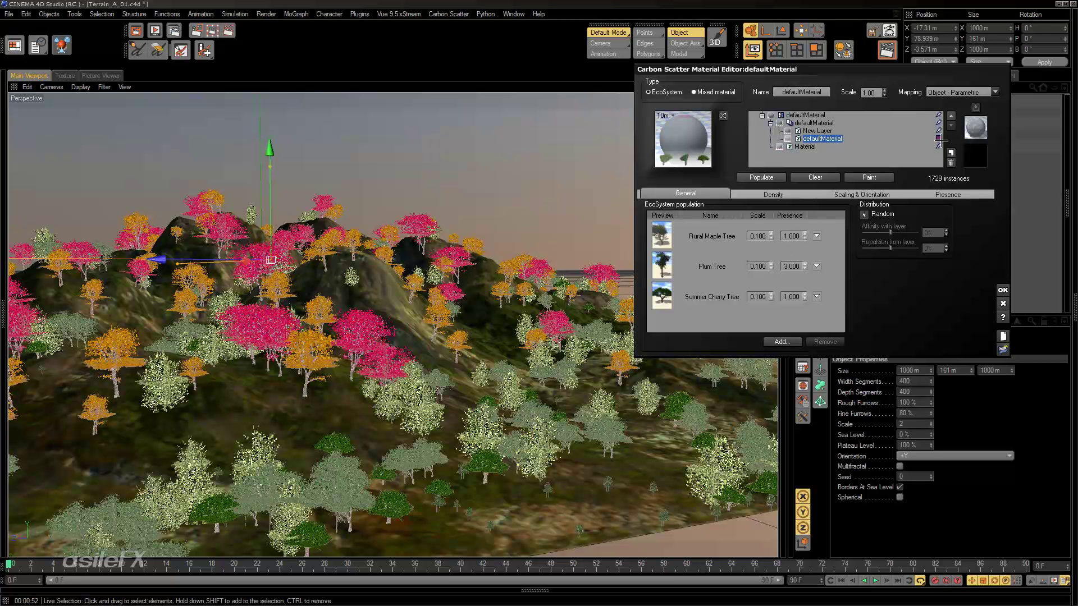
click(816, 235)
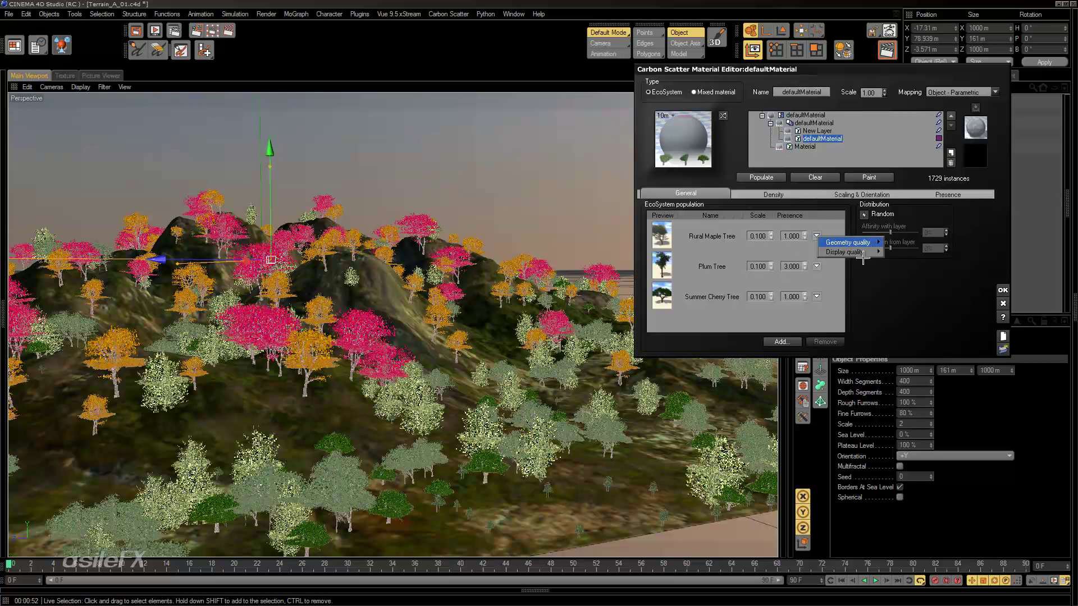
mouse_move(864, 252)
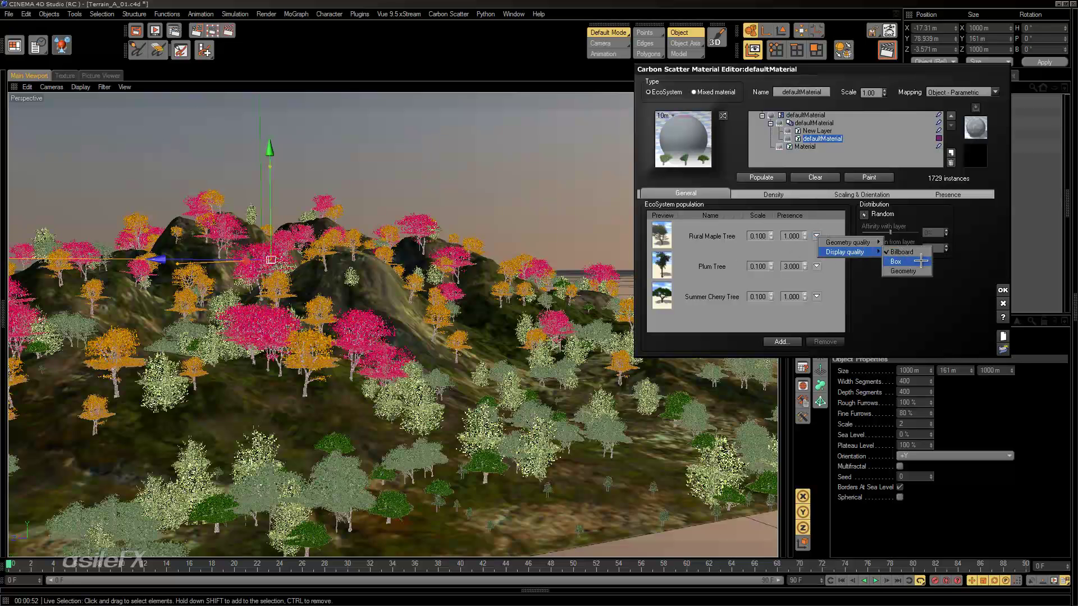
click(921, 260)
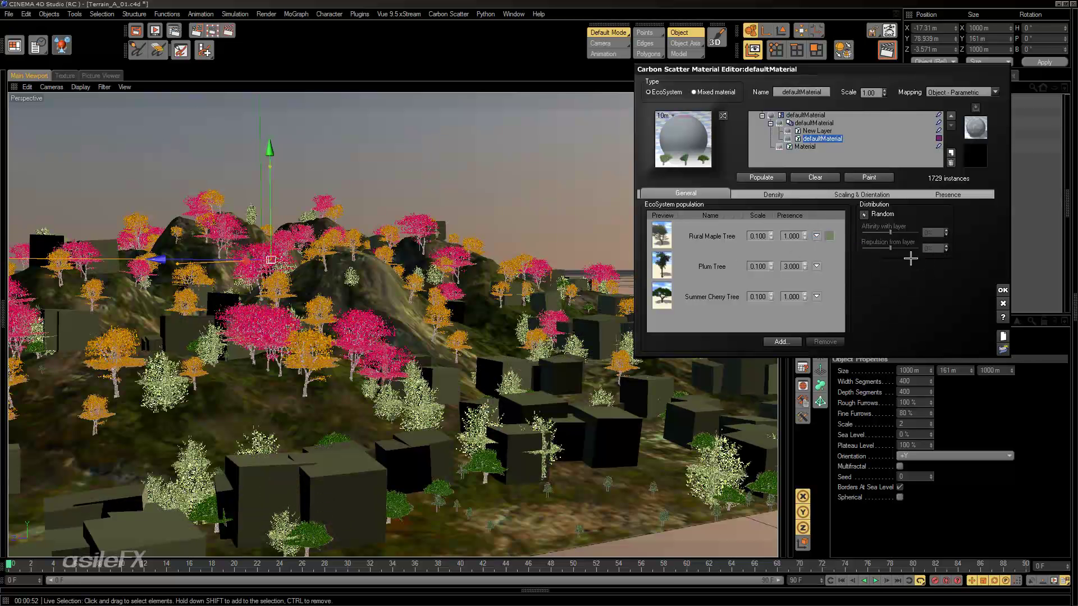
Step: Try Geometry as the display quality of the Rural Maple Tree
click(816, 235)
mouse_move(881, 255)
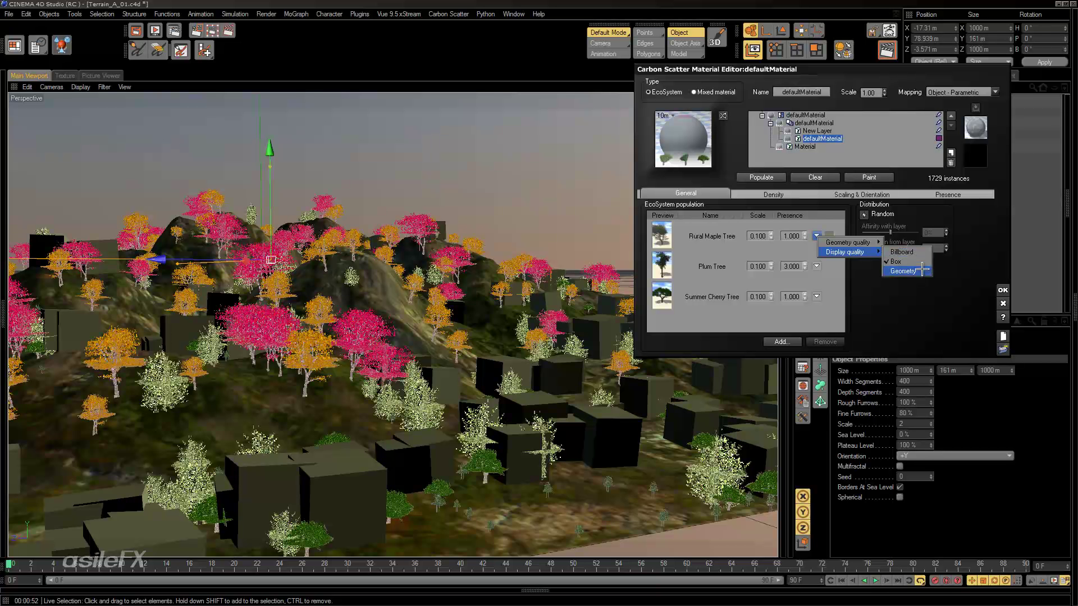
click(922, 270)
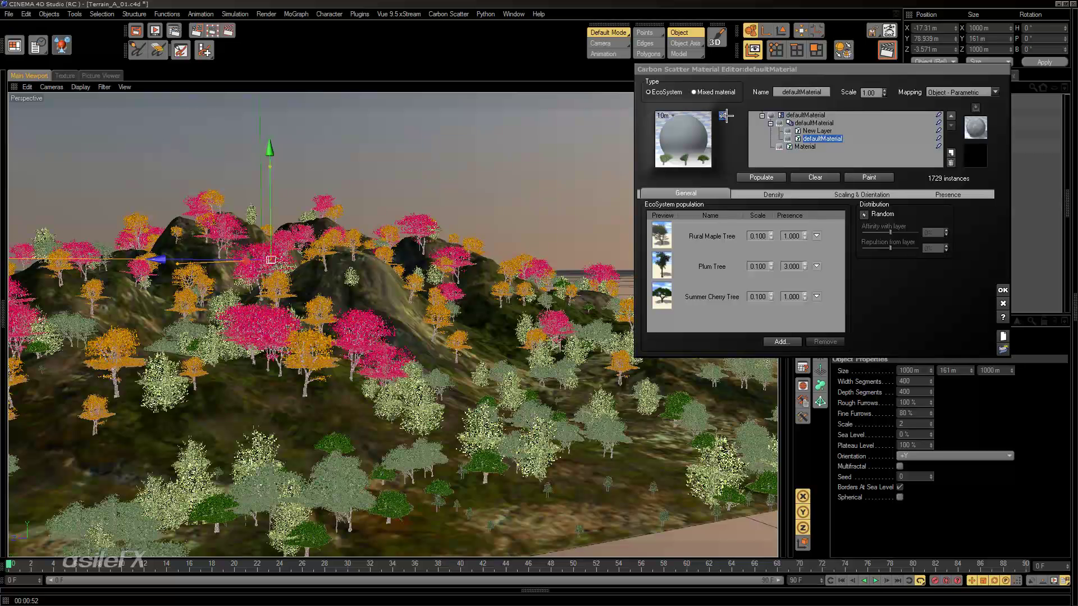
Step: Randomize the top-level mixed material and repopulate the terrain with the new variations
click(858, 141)
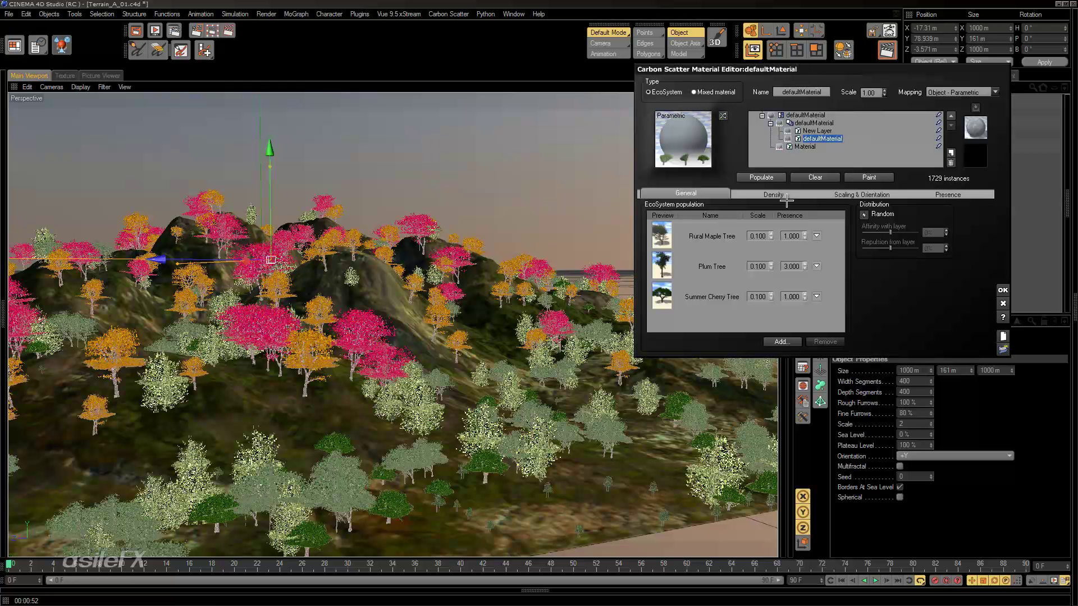
click(807, 115)
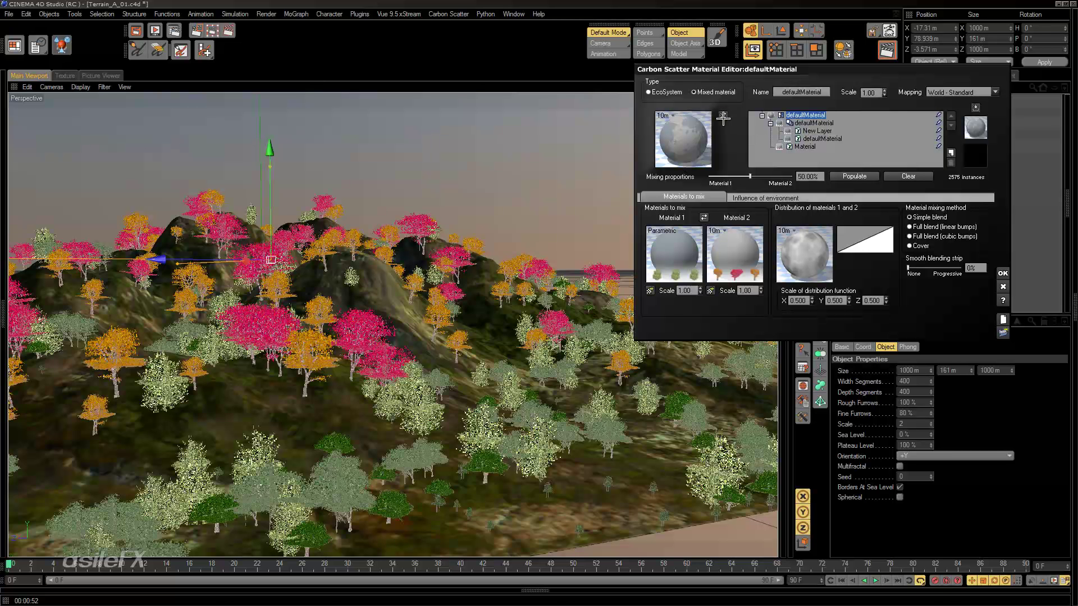
click(861, 178)
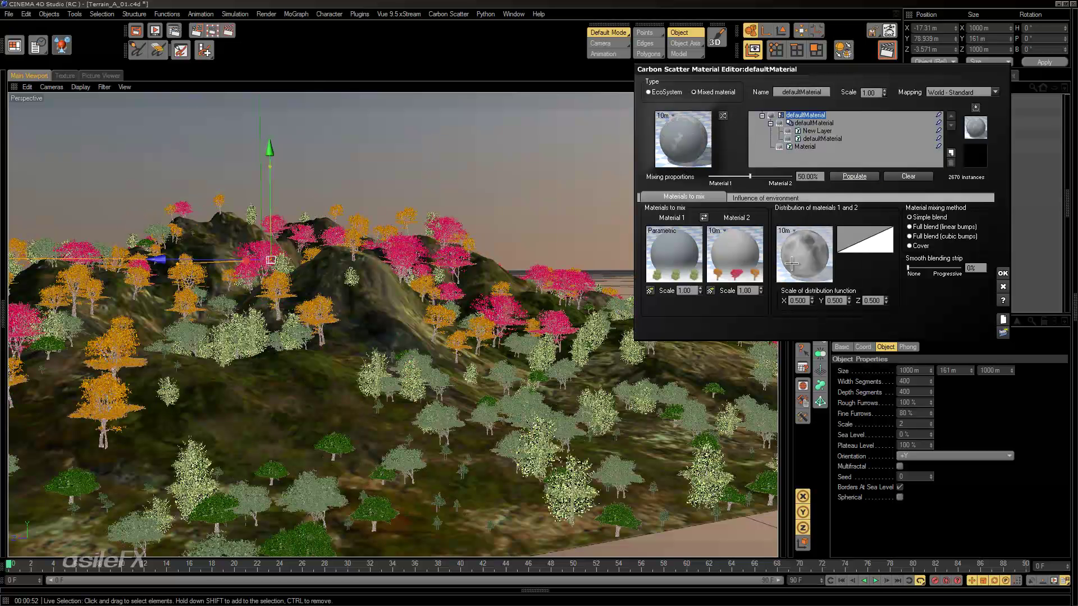
click(850, 177)
Step: Inspect the Vector3 Seed node's offset in the mixed material's distribution function, and close the function
click(791, 231)
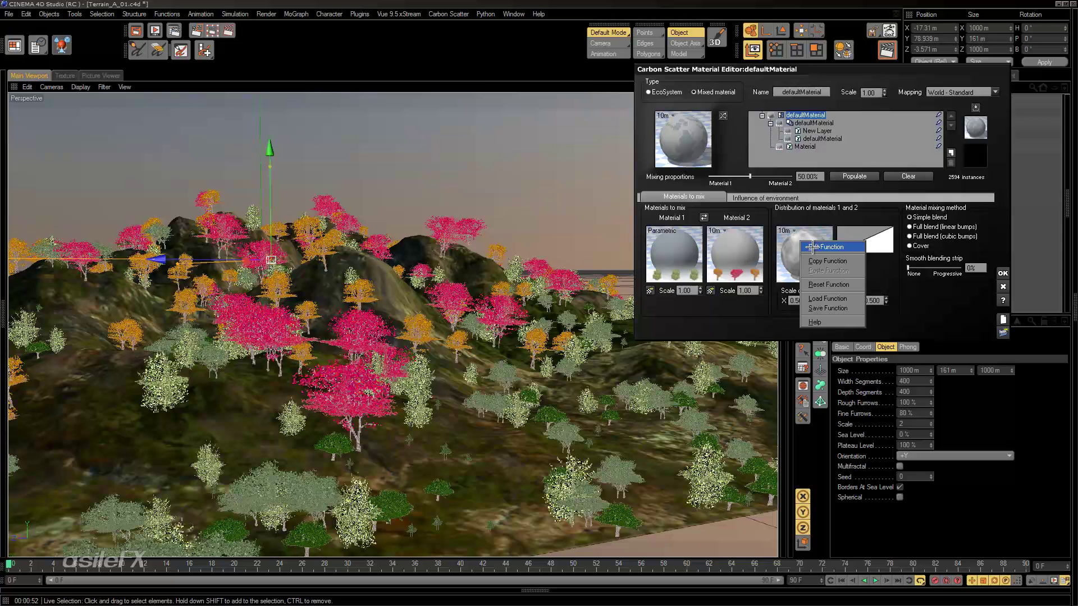
click(825, 244)
drag(304, 253, 304, 179)
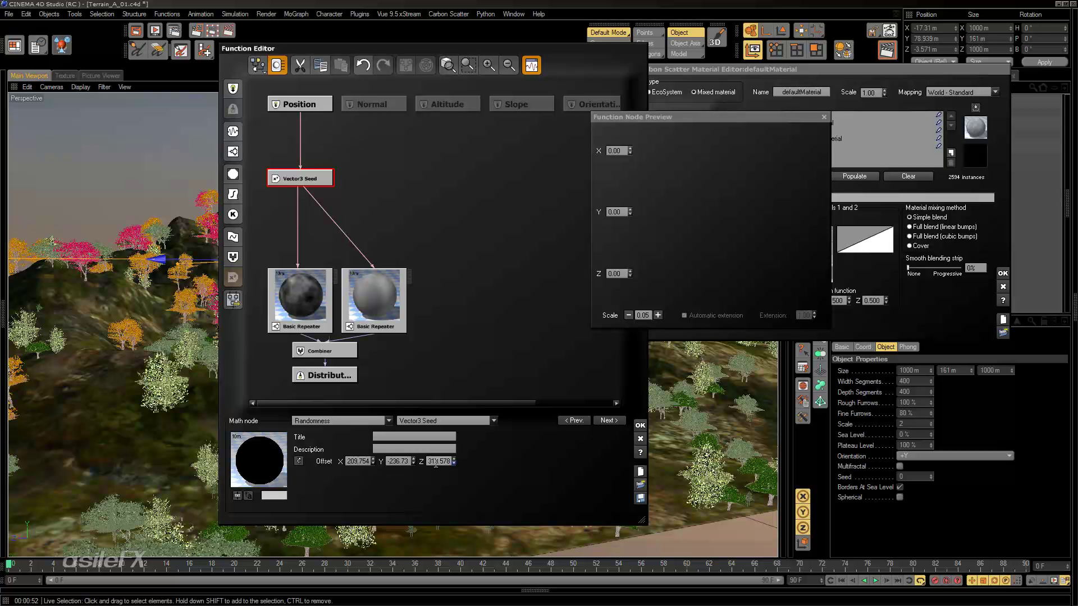
click(640, 424)
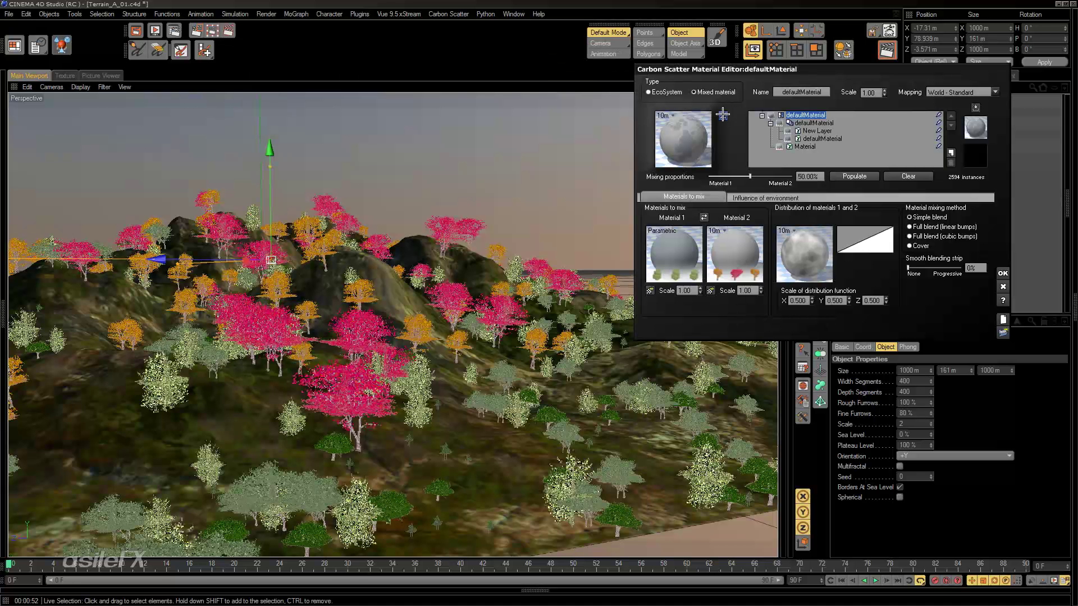
Step: Reopen the distribution function to check the Vector3 Seed offset after another randomization, and accept it
right_click(806, 246)
click(825, 253)
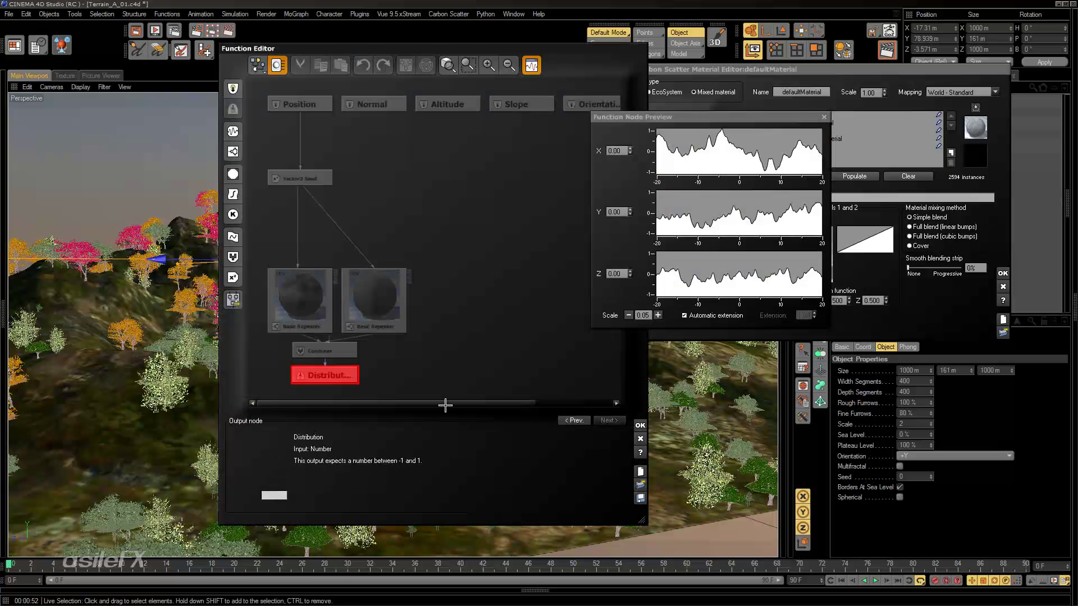
click(301, 178)
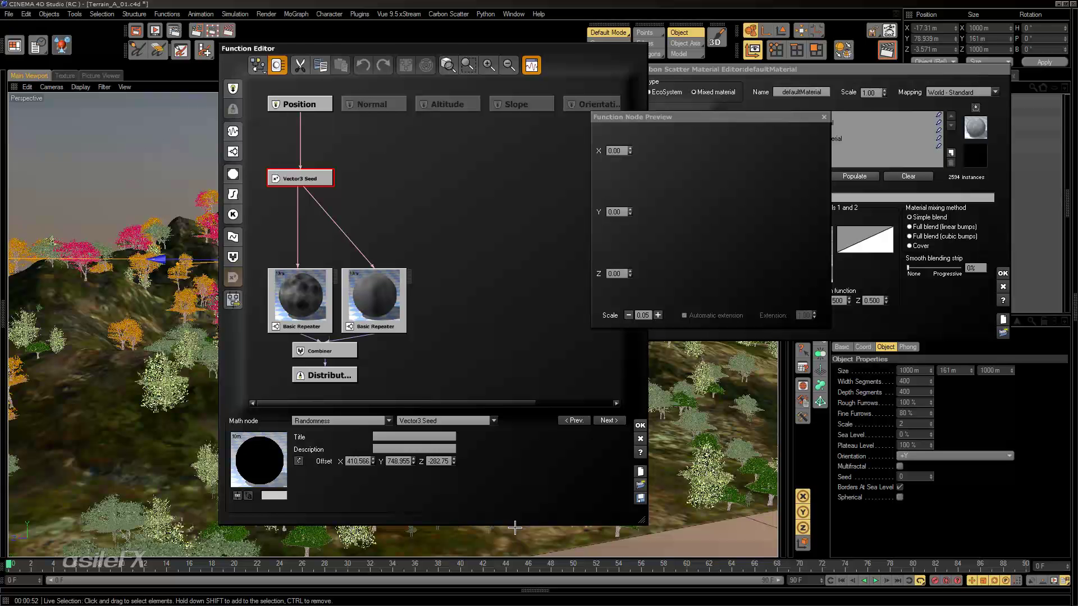
click(640, 425)
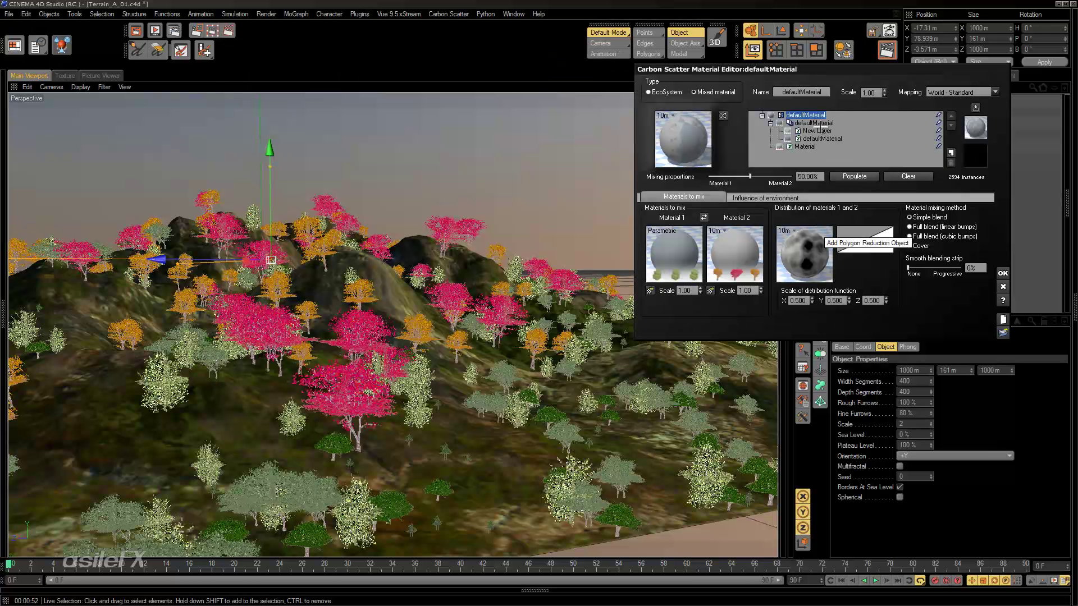
Step: Repopulate only the nested defaultMaterial layer several times, and check its density settings
click(817, 139)
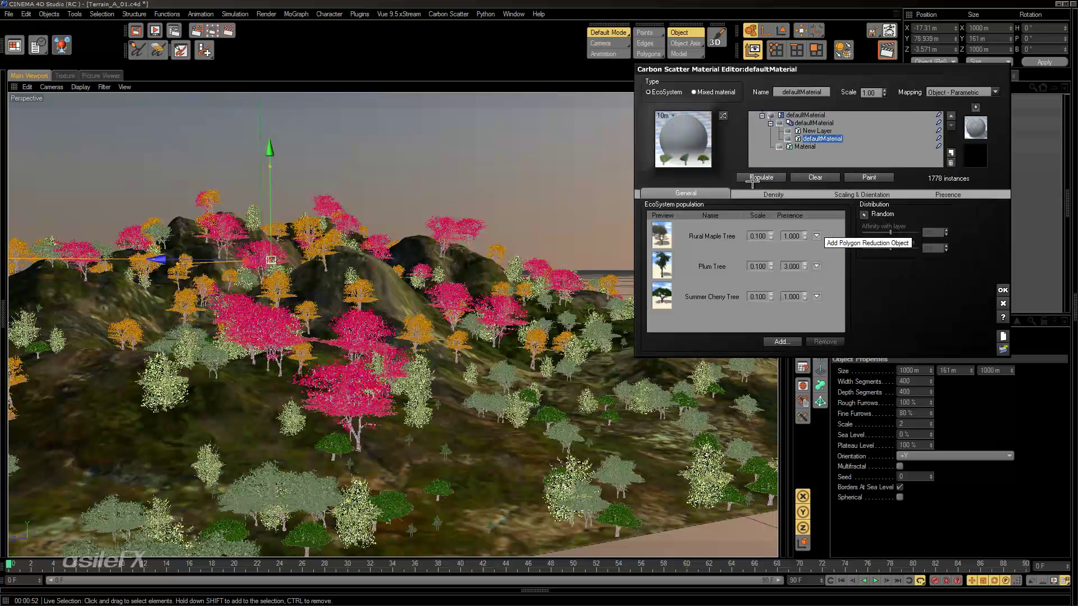
click(761, 177)
click(761, 177)
click(766, 177)
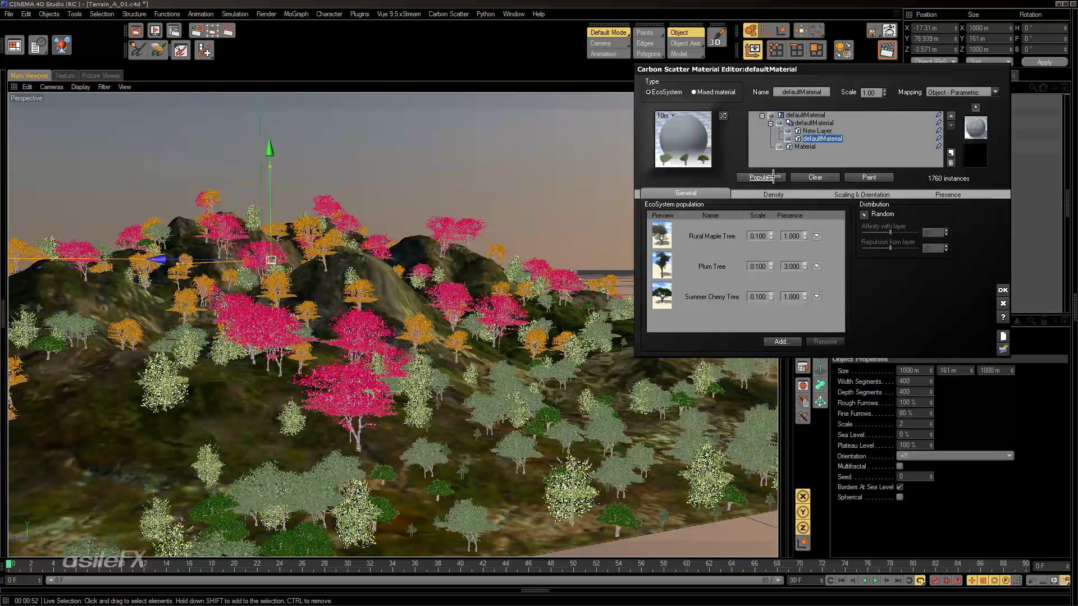
click(761, 177)
click(779, 193)
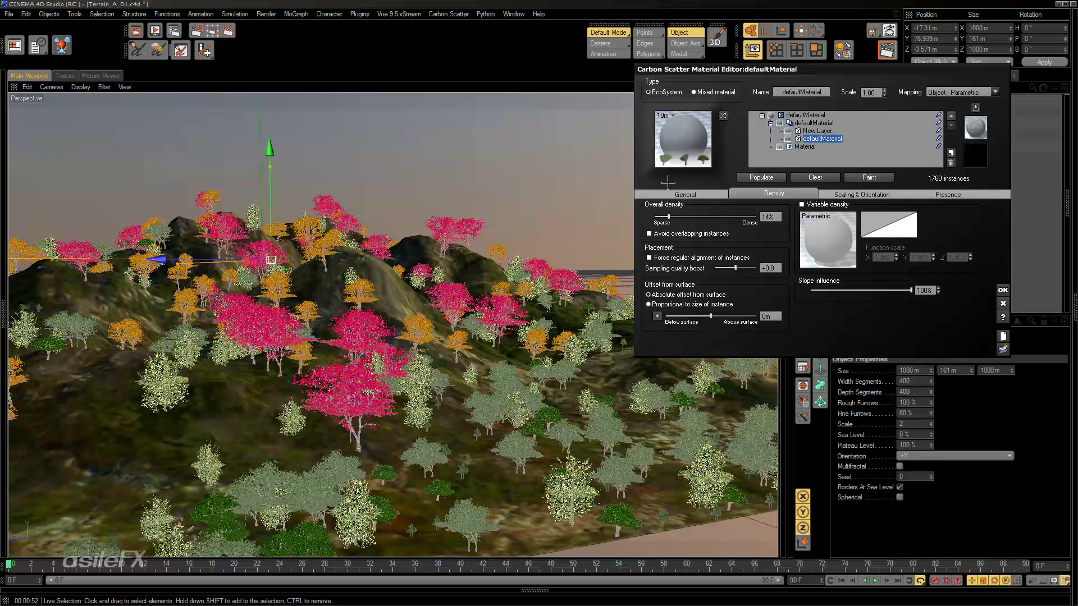
click(685, 195)
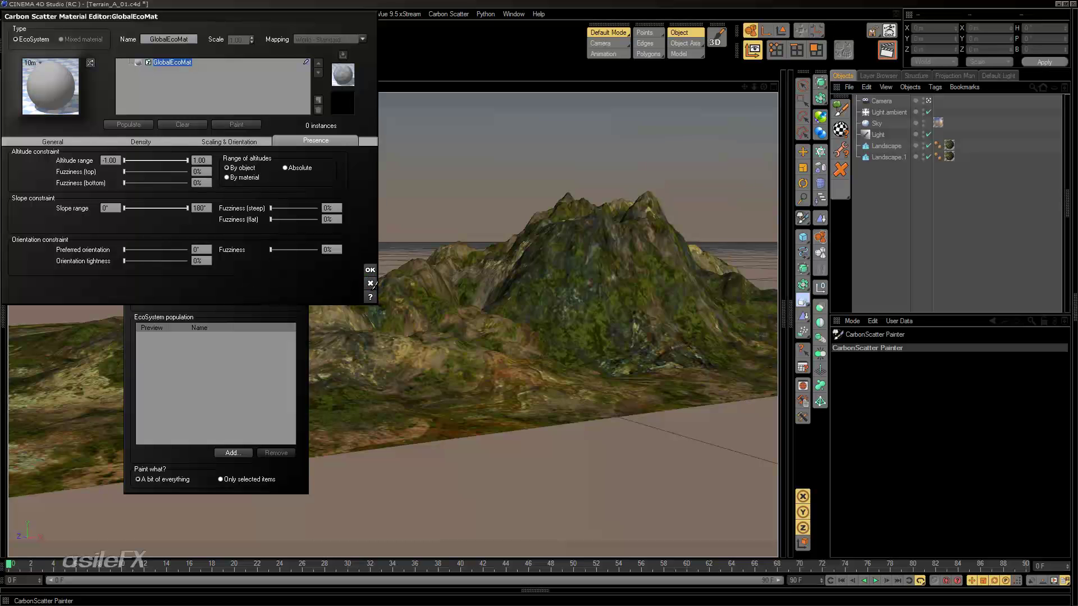
Step: Close the GlobalEcoMat material editor and the Carbon Scatter Painter
click(263, 363)
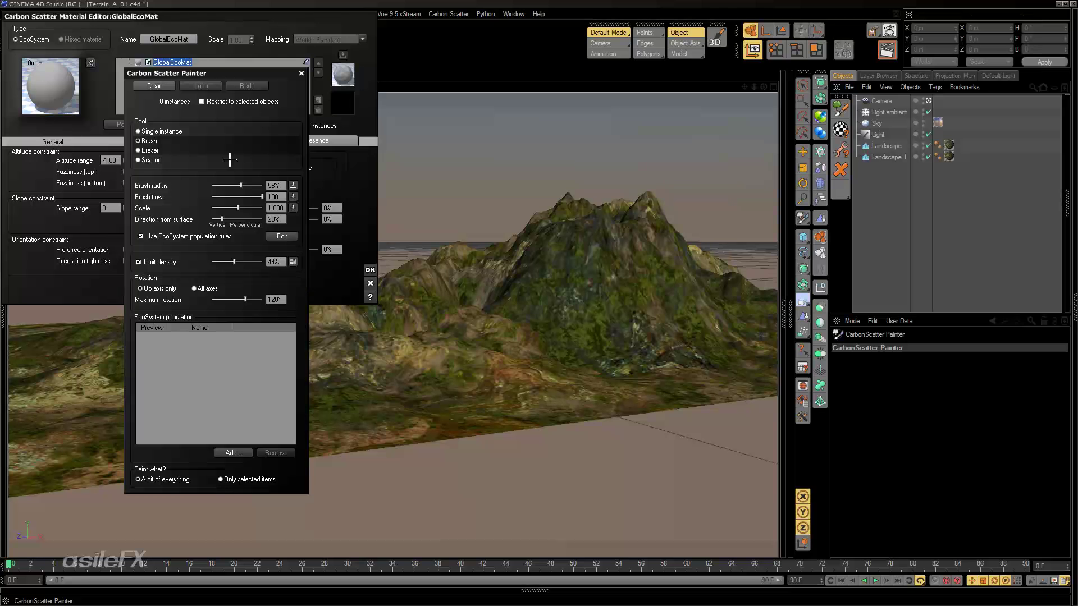
click(302, 73)
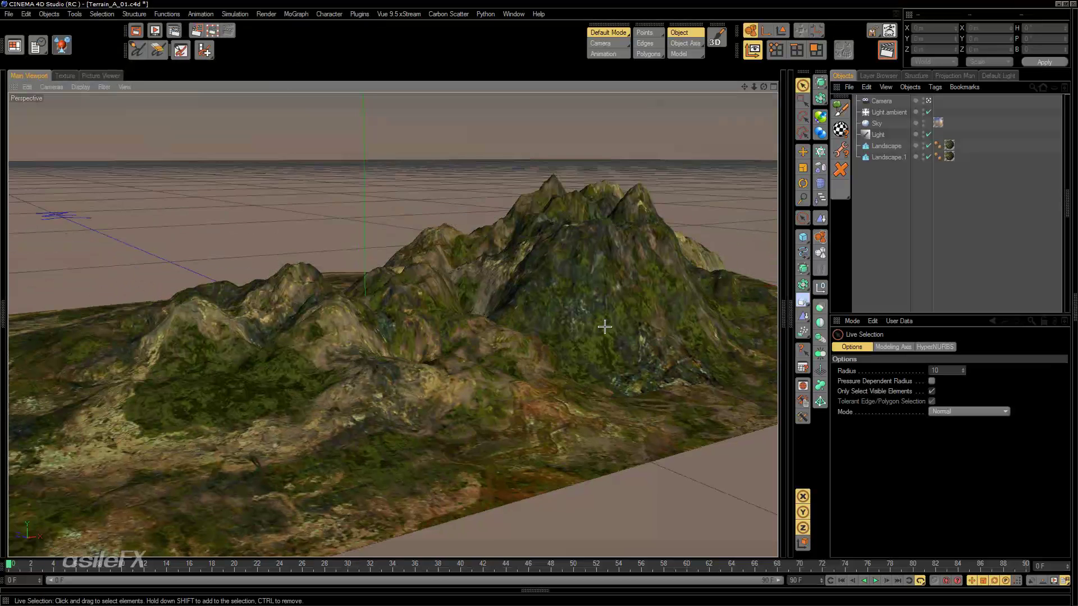
alt+drag(592, 323, 608, 308)
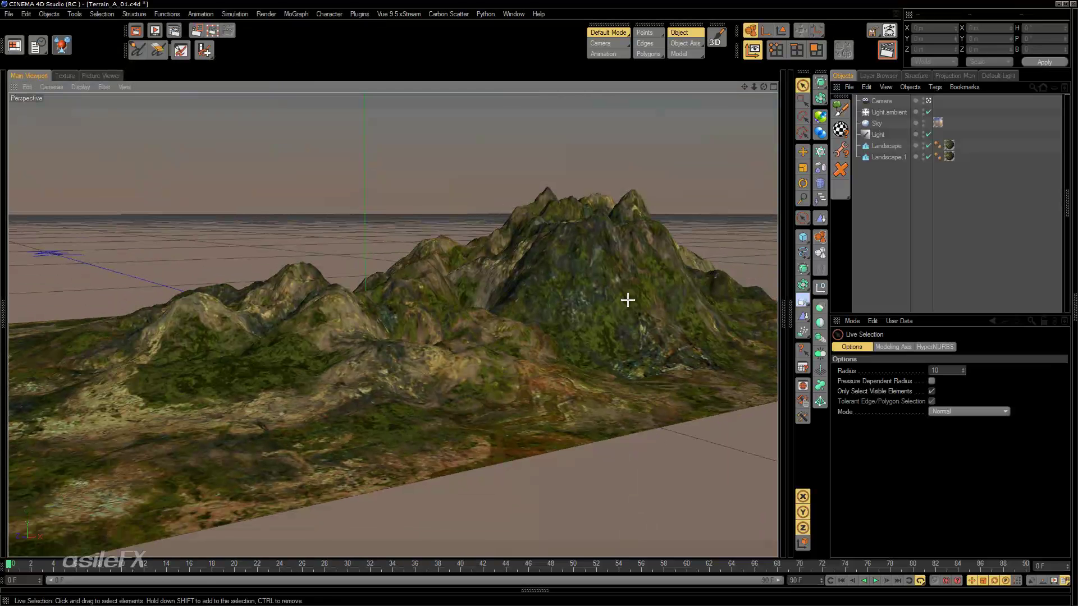
Step: Select both terrain objects, Landscape and Landscape.1, together
click(889, 146)
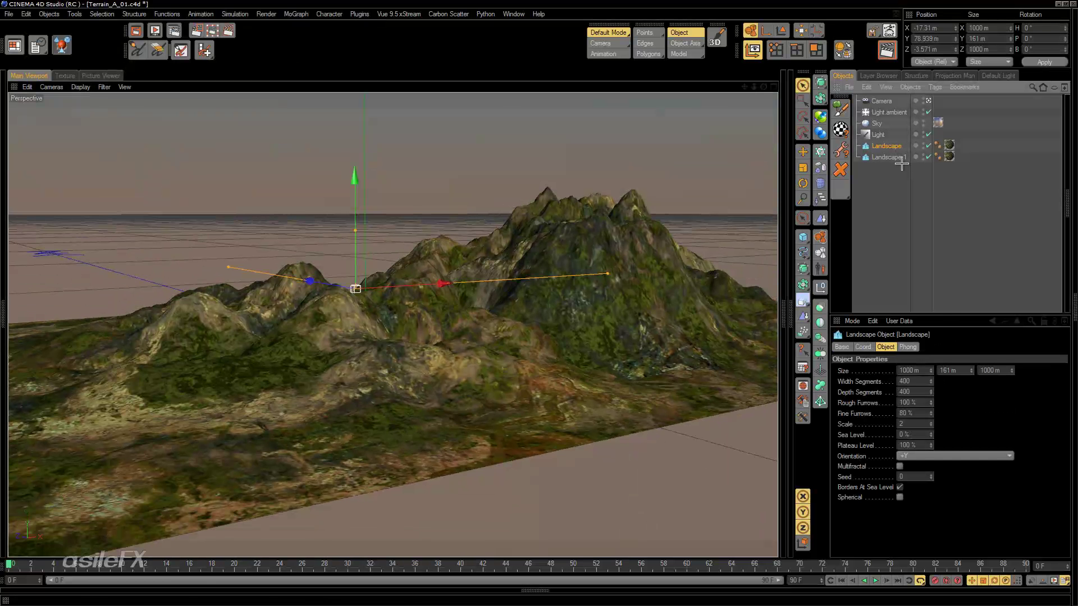
shift+click(890, 157)
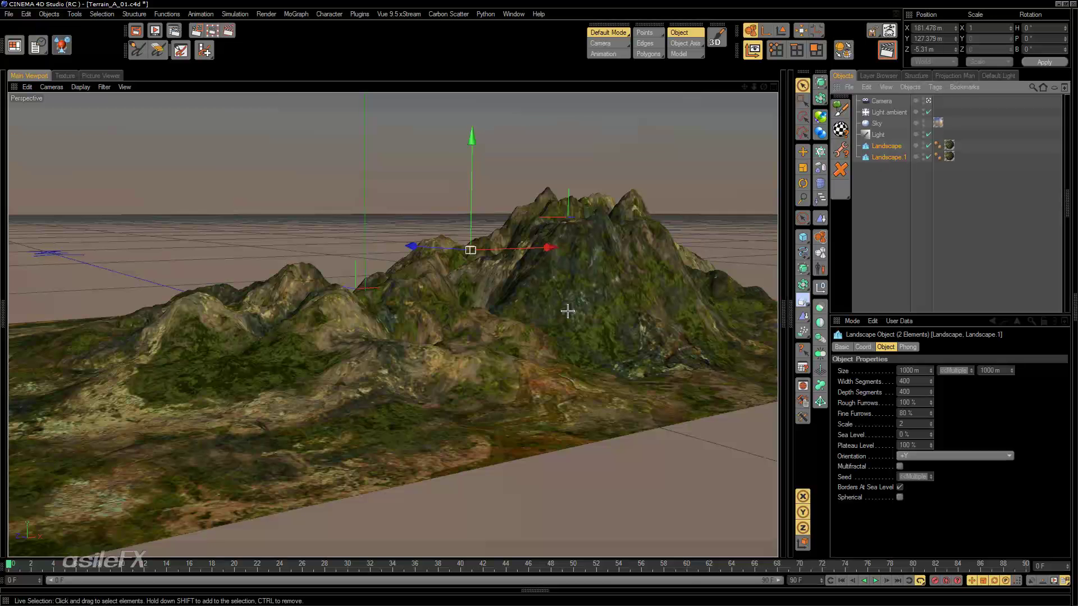
alt+drag(580, 304, 558, 294)
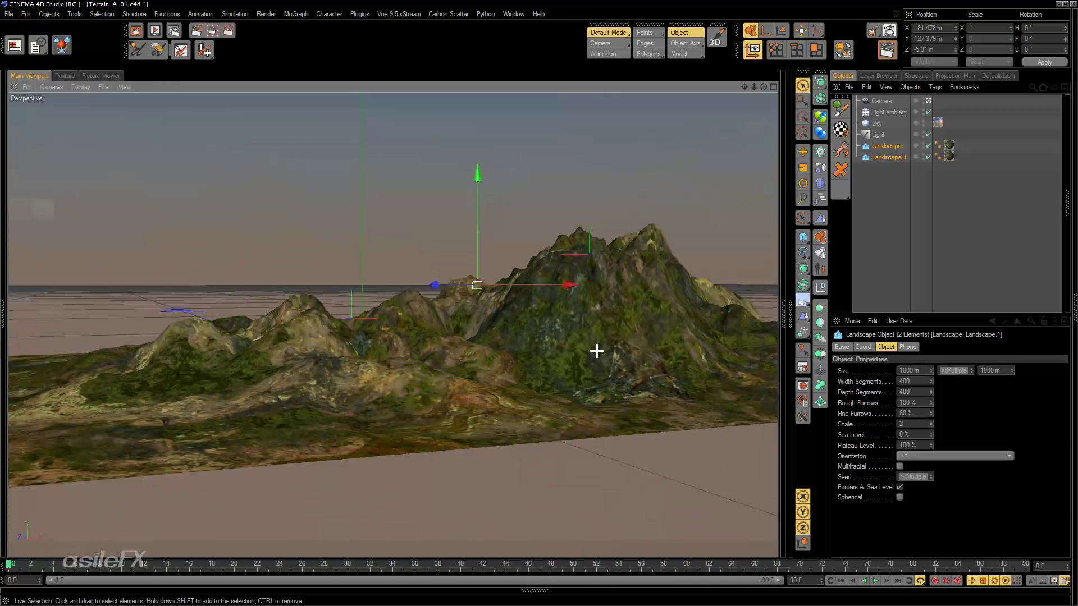
click(377, 409)
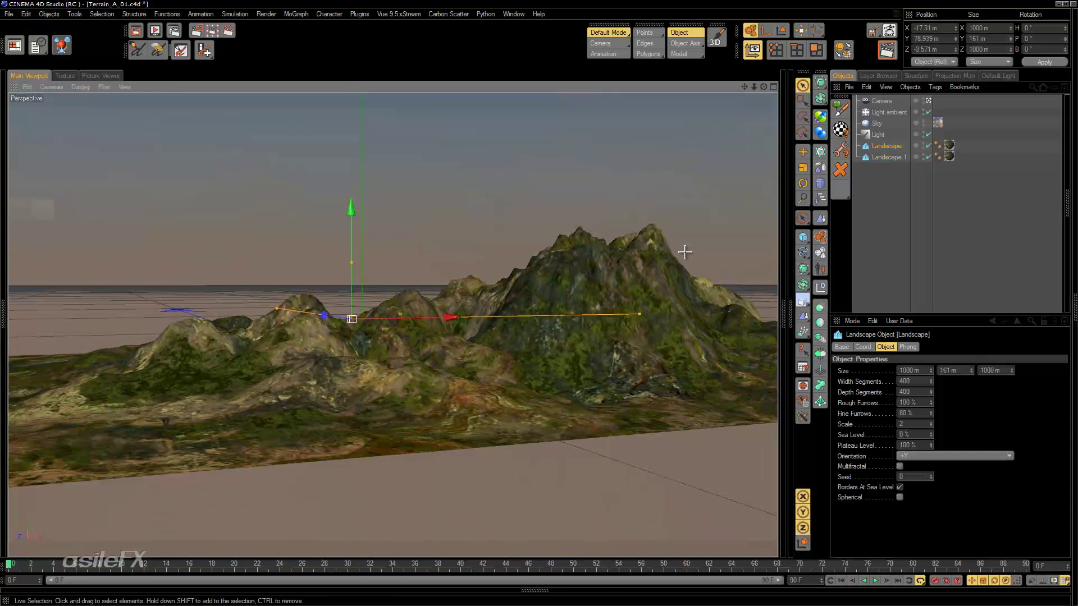
shift+click(886, 158)
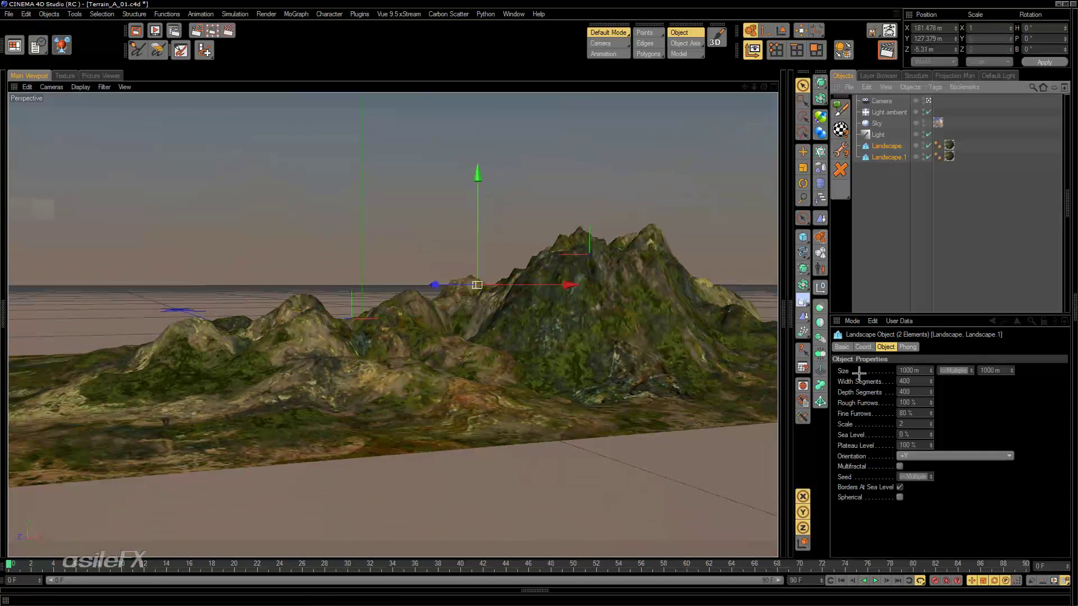
Step: Set the Seed of the Landscape.1 terrain to 89, and select both Landscape and Landscape.1 together again
click(888, 158)
drag(930, 478, 933, 517)
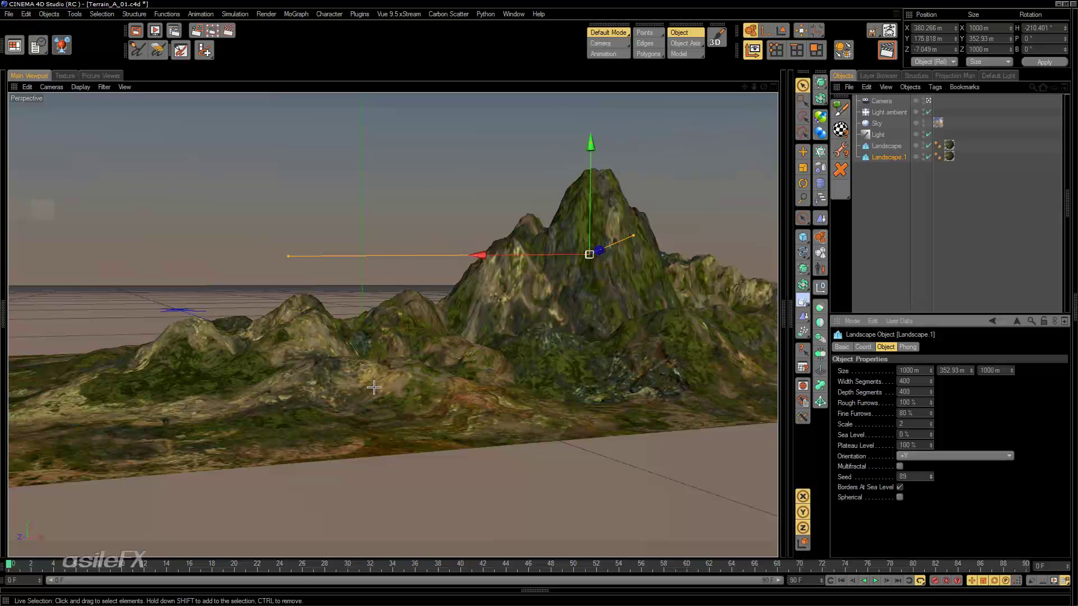
shift+click(599, 294)
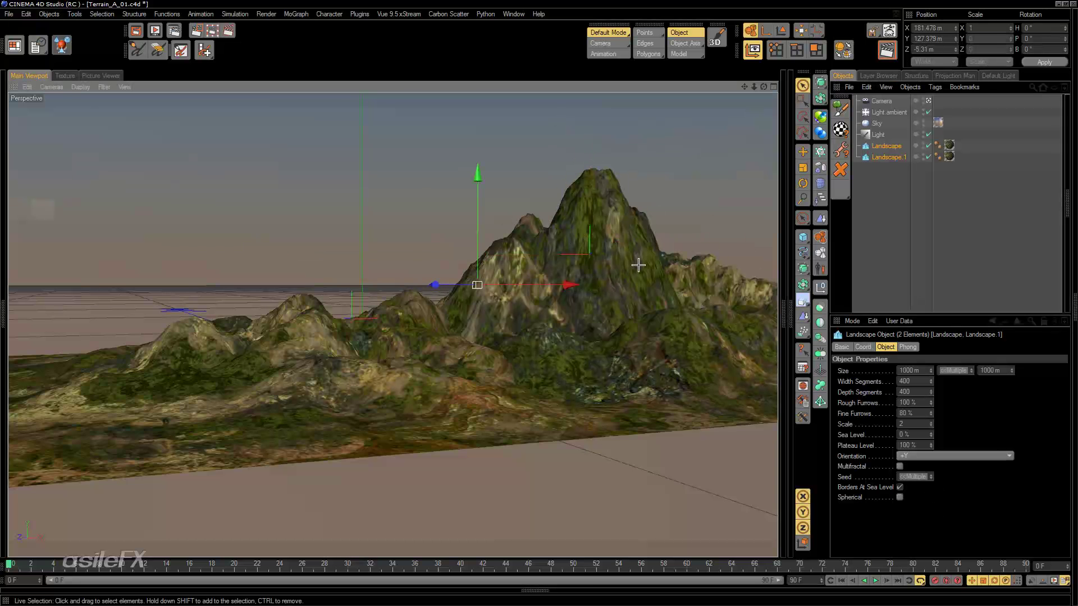
alt+drag(610, 269, 620, 268)
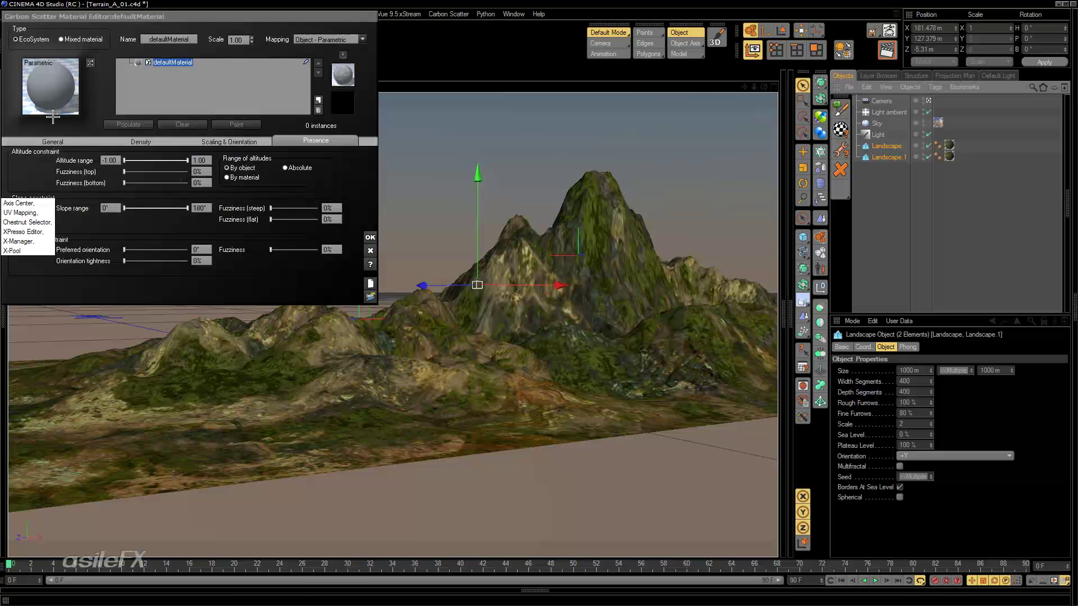
Step: Add the Rural Maple Tree to the EcoSystem population with a scale of 3 and populate both terrains
click(40, 140)
click(160, 289)
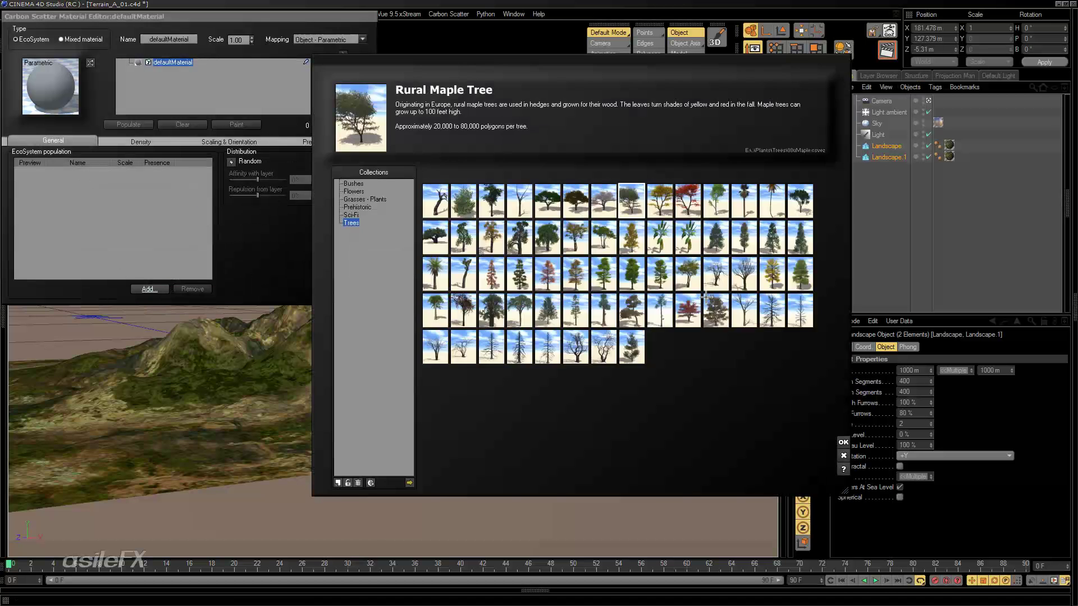
click(843, 441)
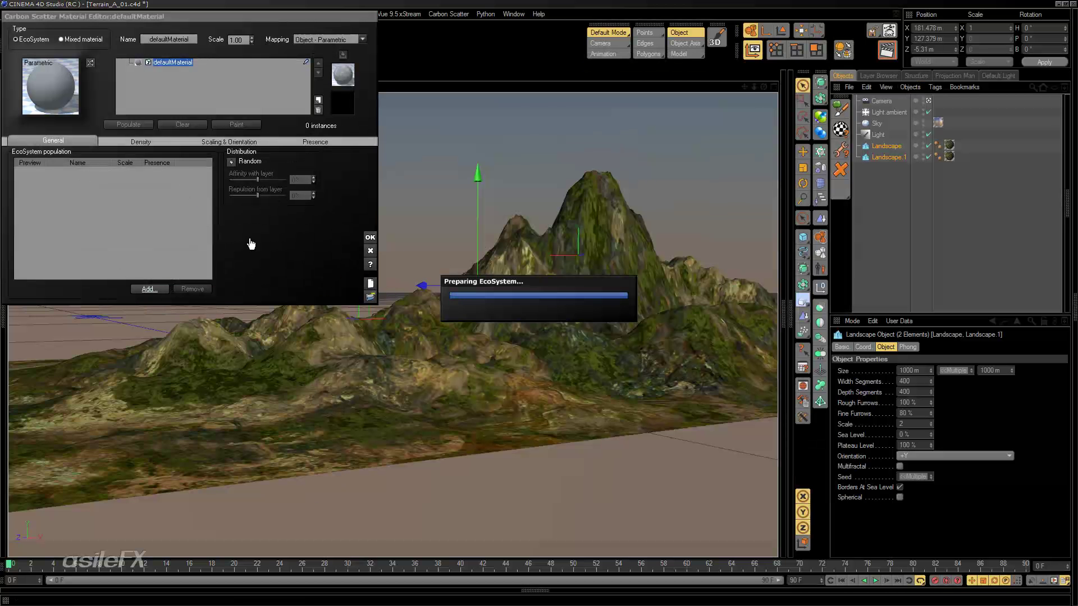
double_click(123, 183)
key(BackSpace)
click(129, 124)
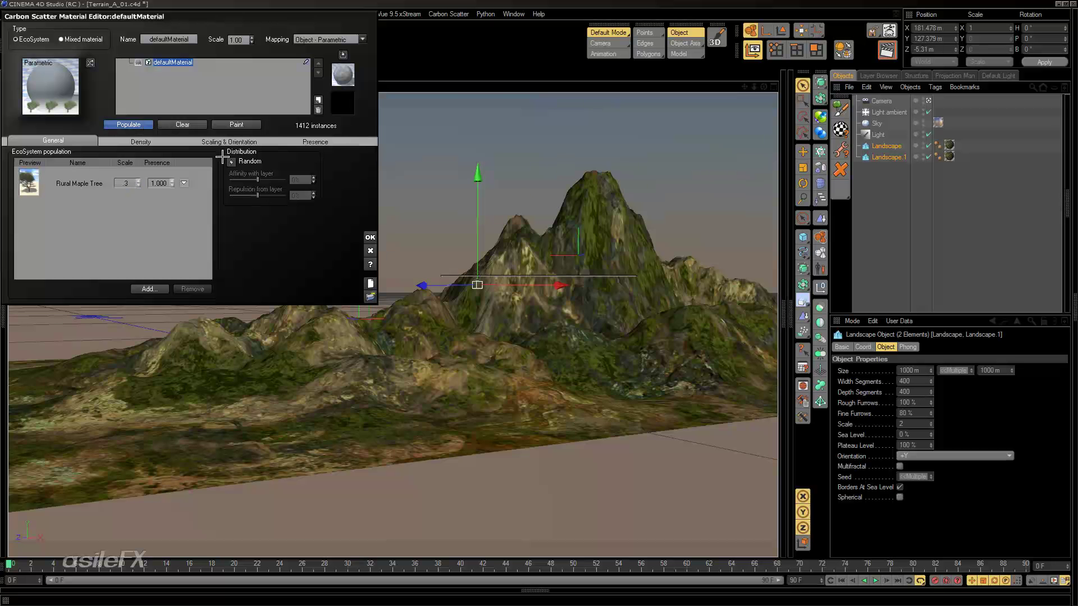
Step: Make the presence altitude range By material, raise its lower limit to 0.01, and repopulate
click(321, 140)
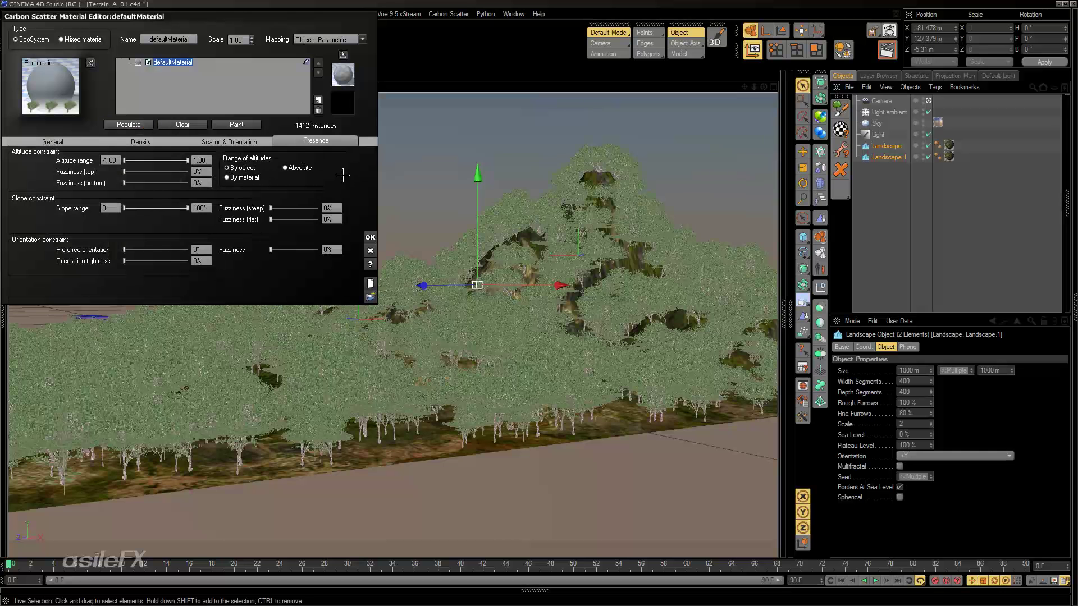
click(247, 177)
click(120, 160)
drag(122, 161, 156, 161)
click(149, 129)
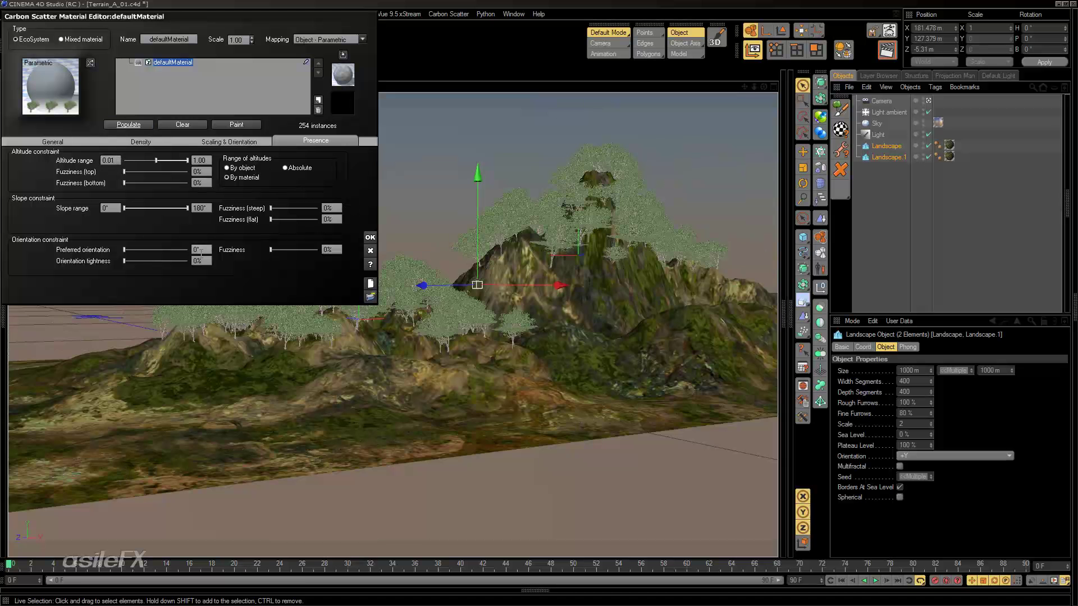
Step: Switch the range of altitudes to By object with a lower limit of -0.03, and repopulate the terrains
alt+drag(629, 282, 632, 289)
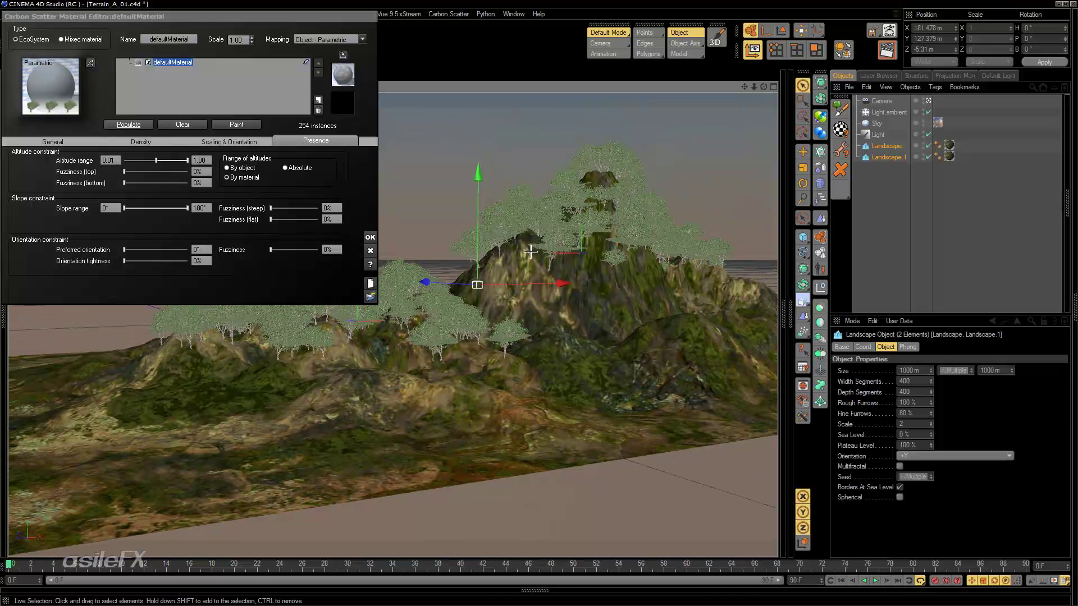
click(253, 162)
key(ctrl+z)
drag(125, 161, 154, 160)
click(144, 126)
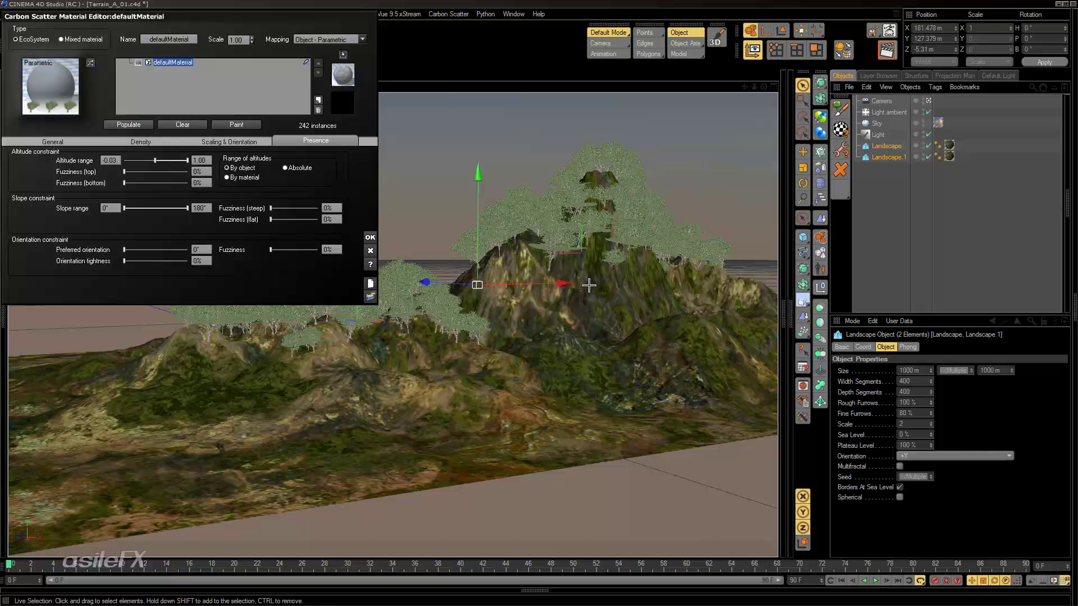
Step: Repopulate with the By object lower altitude limit at 0.58, and again with it reset to -1.00
drag(153, 161, 174, 161)
click(129, 125)
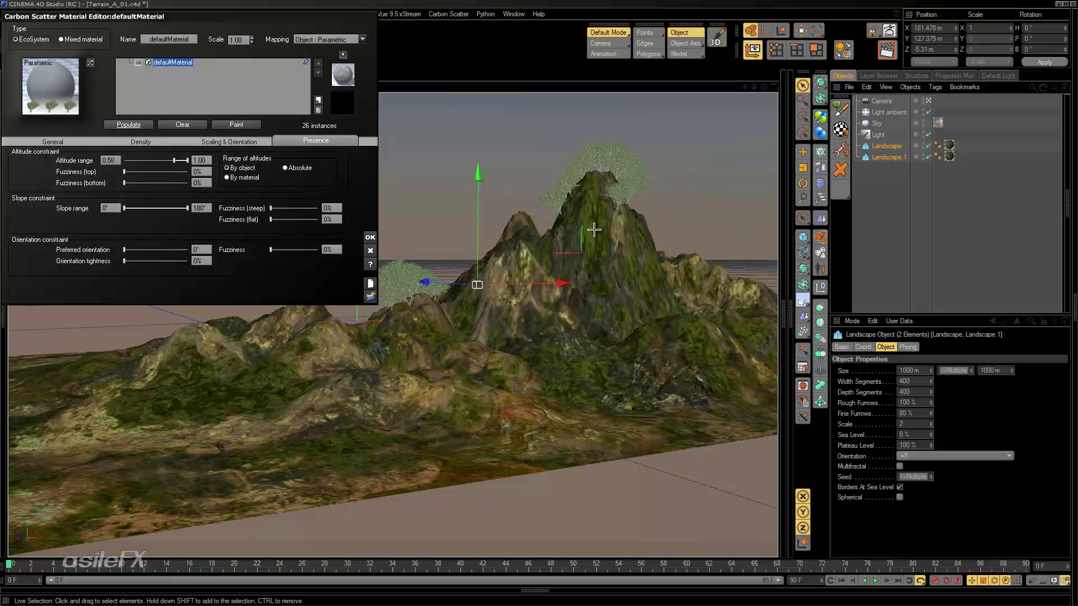
drag(180, 160, 125, 161)
click(129, 125)
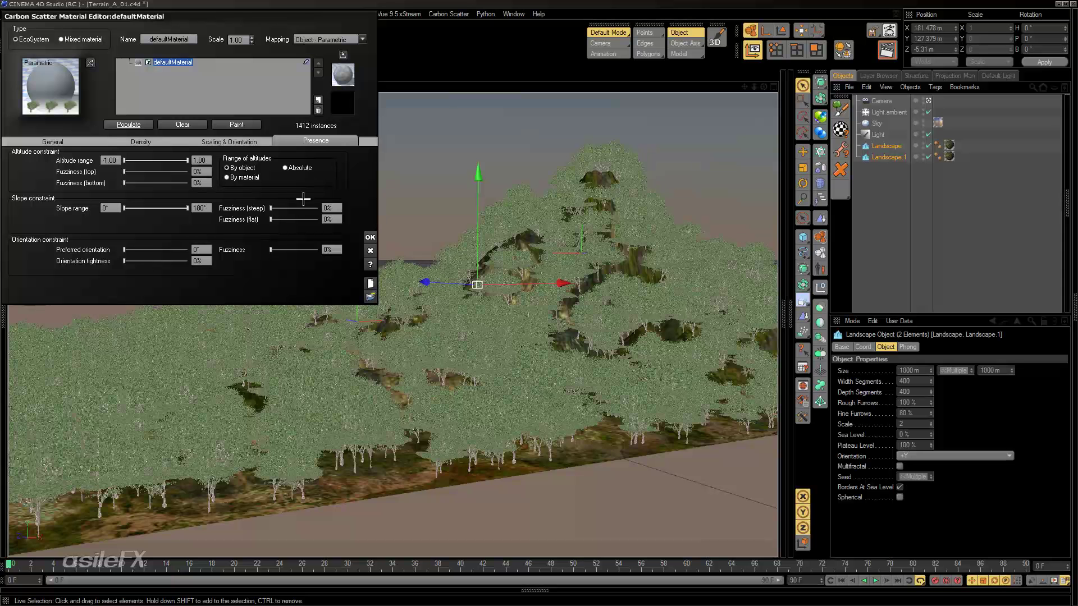
Step: Change the mapping to World - Standard, use By material altitudes with a lower limit of -0.03, and repopulate
click(352, 39)
click(315, 48)
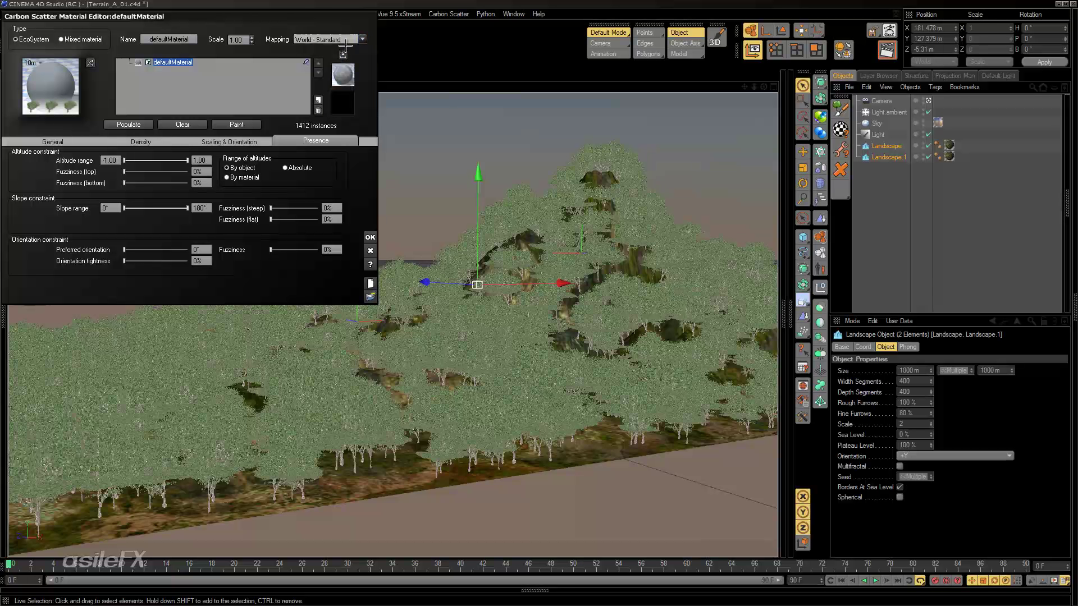
click(239, 178)
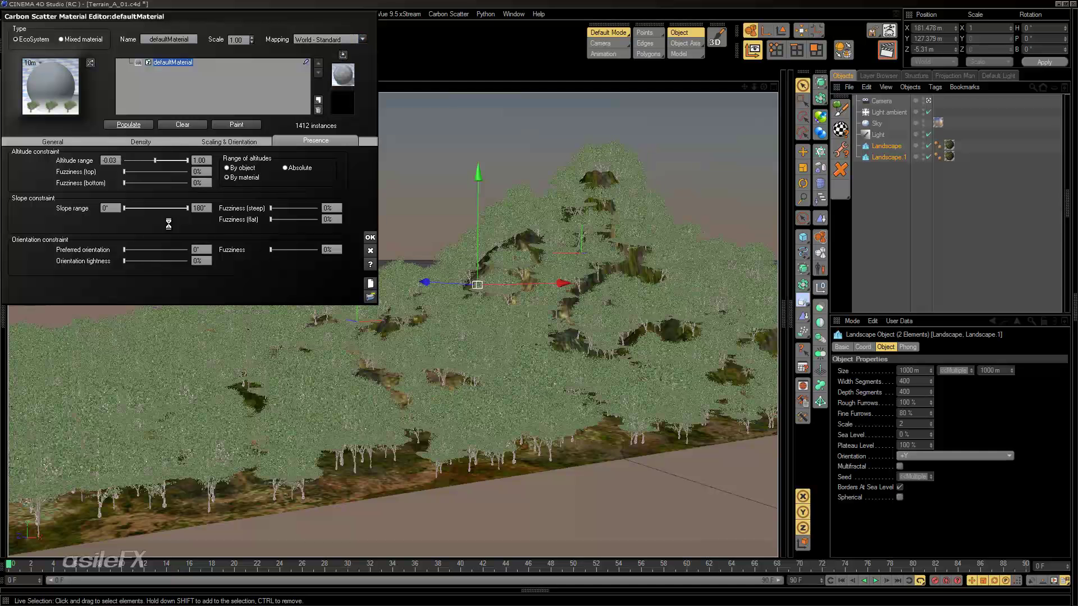
click(129, 124)
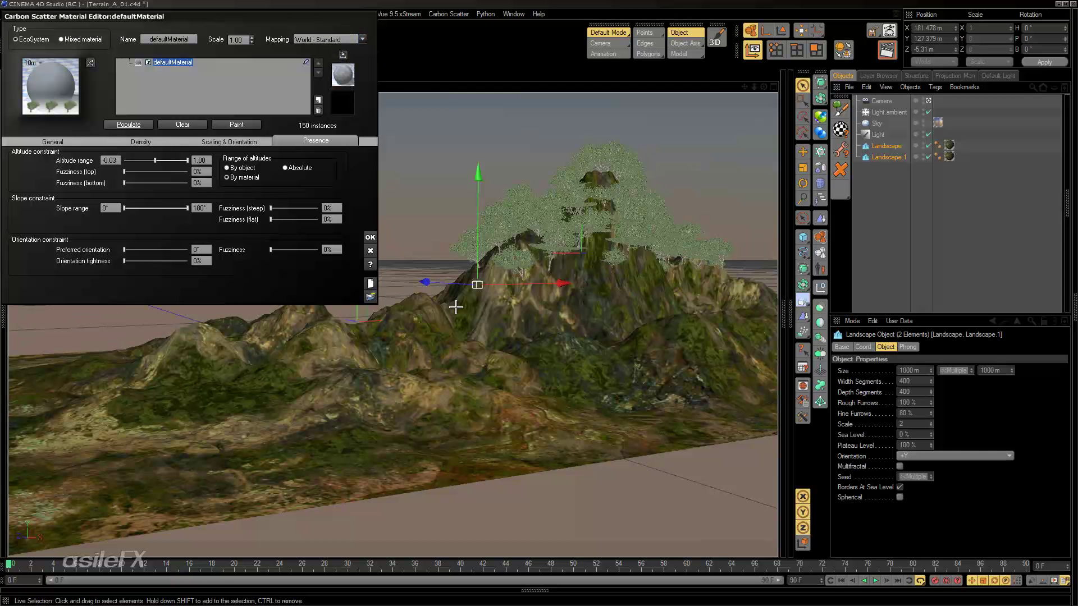
click(128, 124)
Step: Repopulate with the By material lower altitude limit at -0.58, -0.73 and -0.27 in turn
drag(145, 161, 138, 160)
click(129, 125)
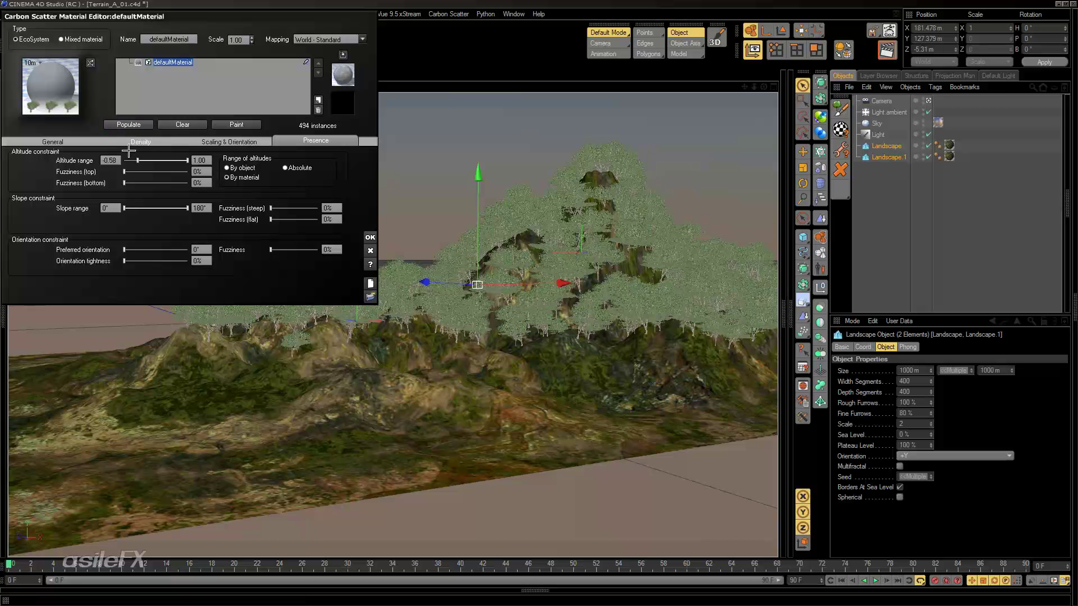
click(129, 125)
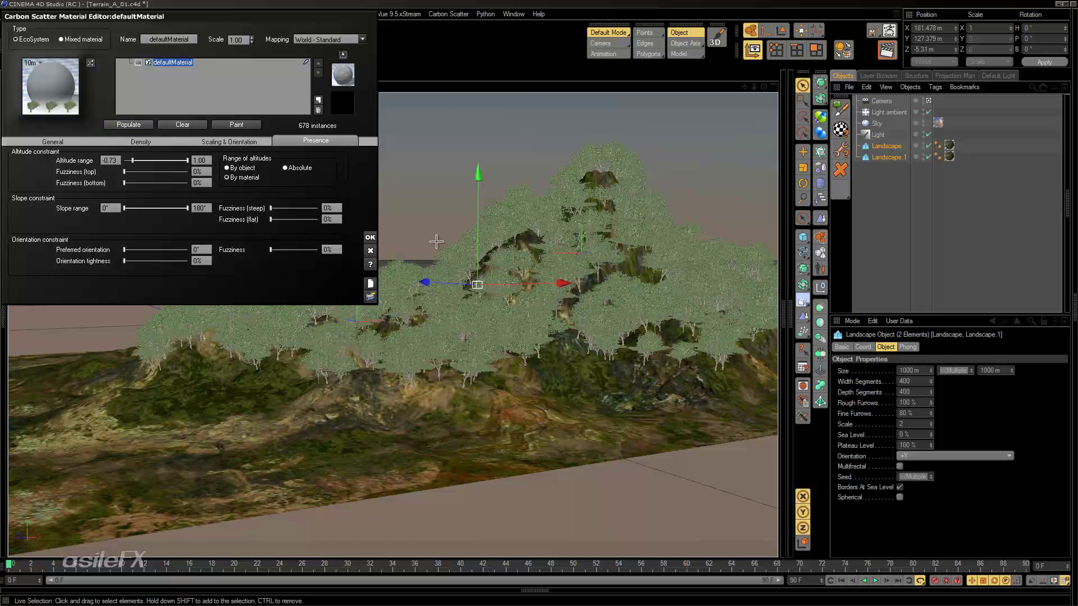
drag(133, 160, 147, 161)
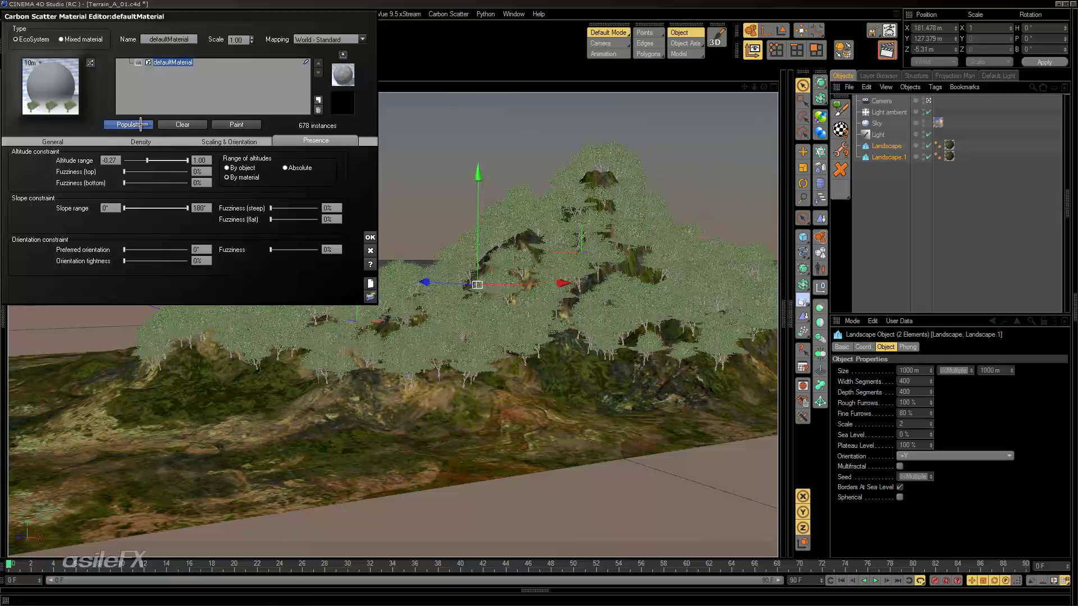
click(128, 124)
Step: Populate with Absolute altitudes over the full range, and repopulate with the mapping changed to Object - Parametric
click(303, 167)
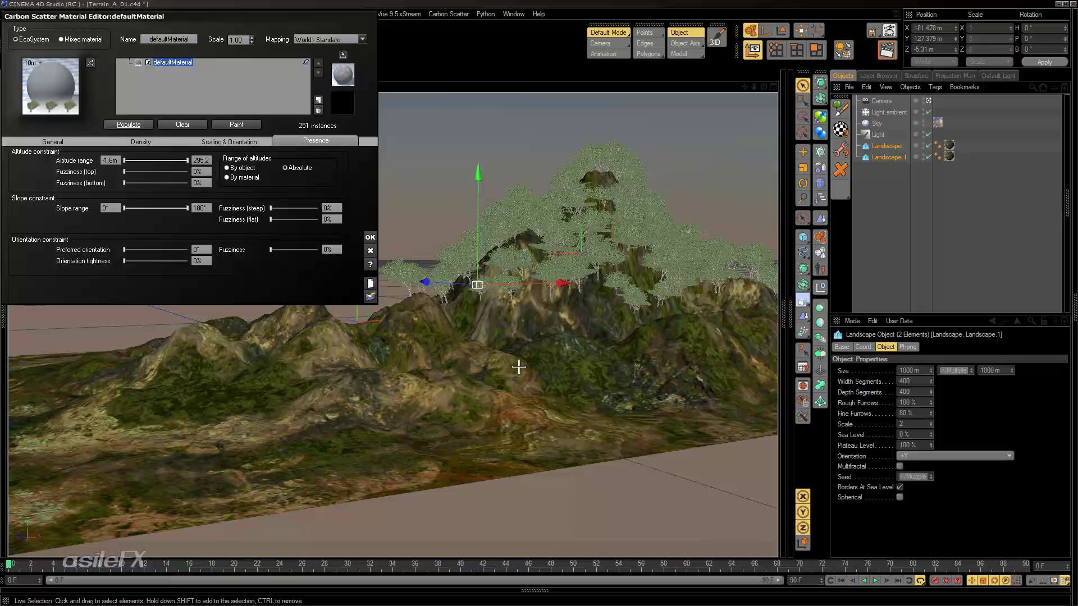
click(150, 124)
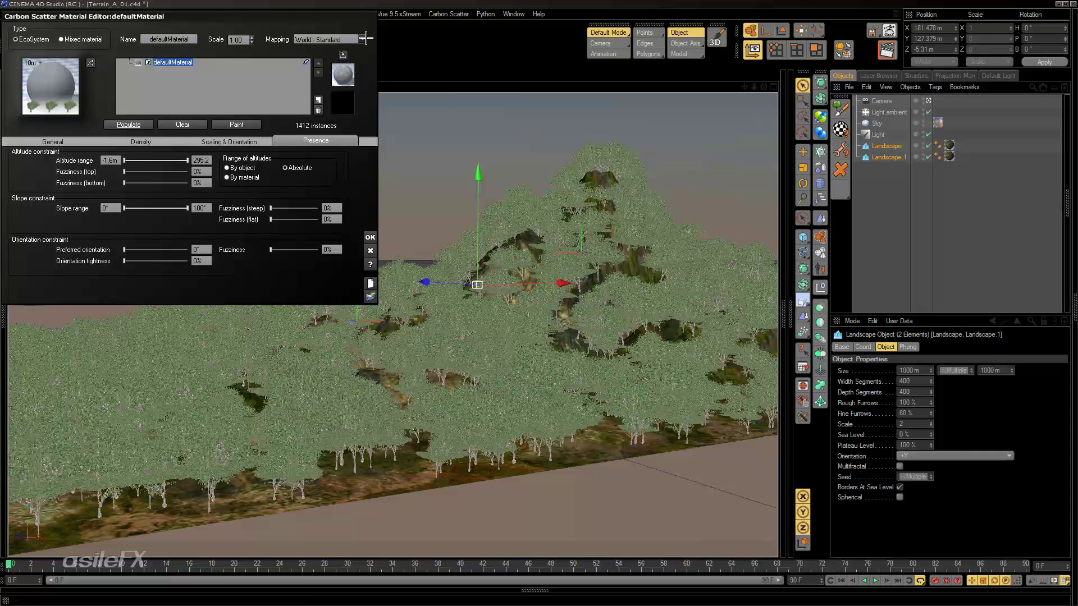
click(345, 34)
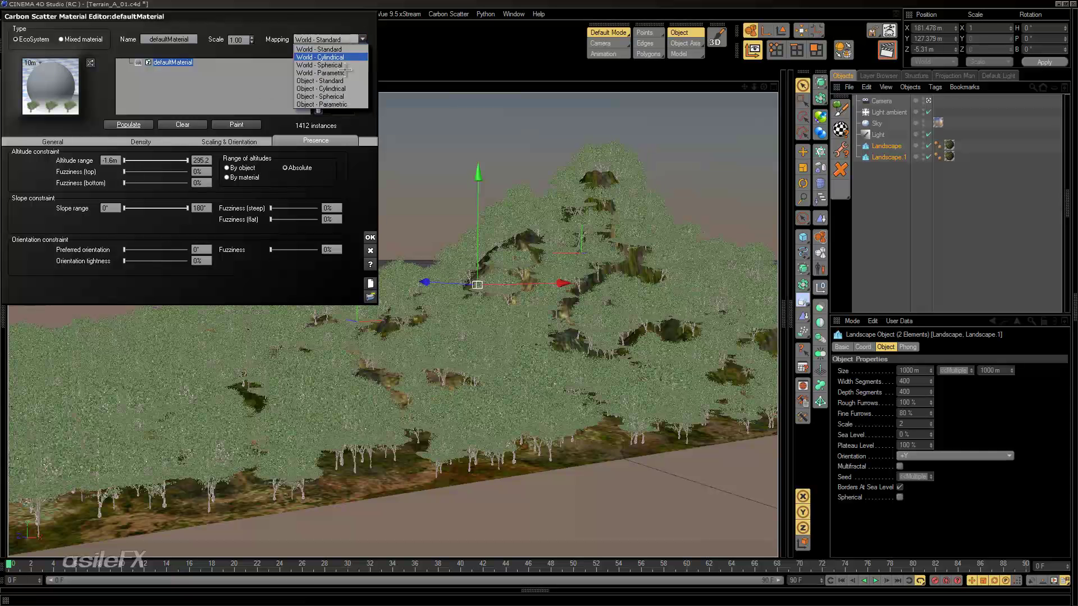
click(325, 103)
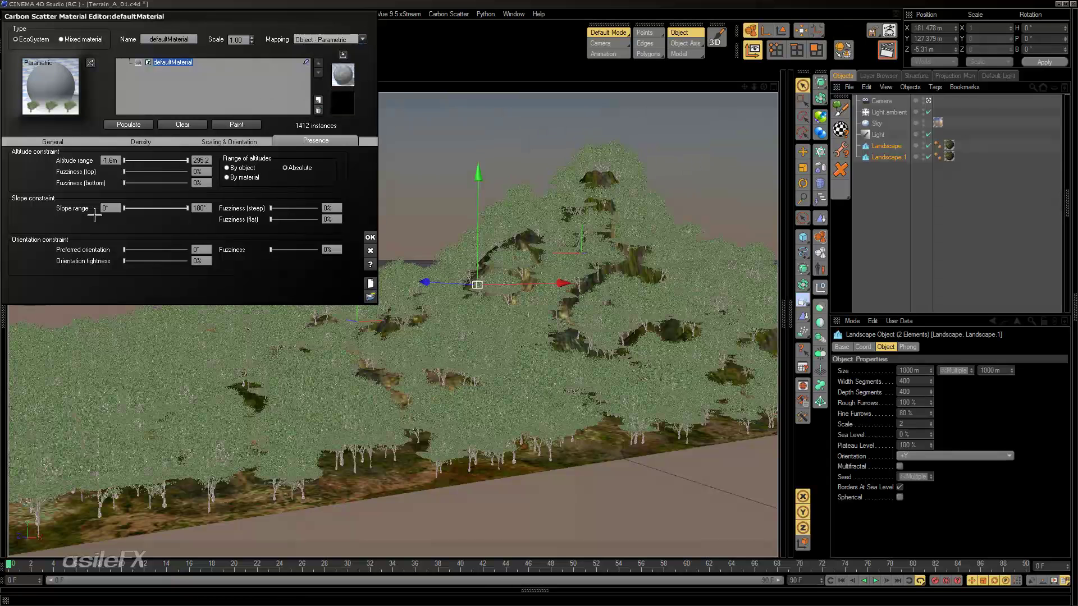
click(128, 124)
alt+drag(536, 299, 570, 277)
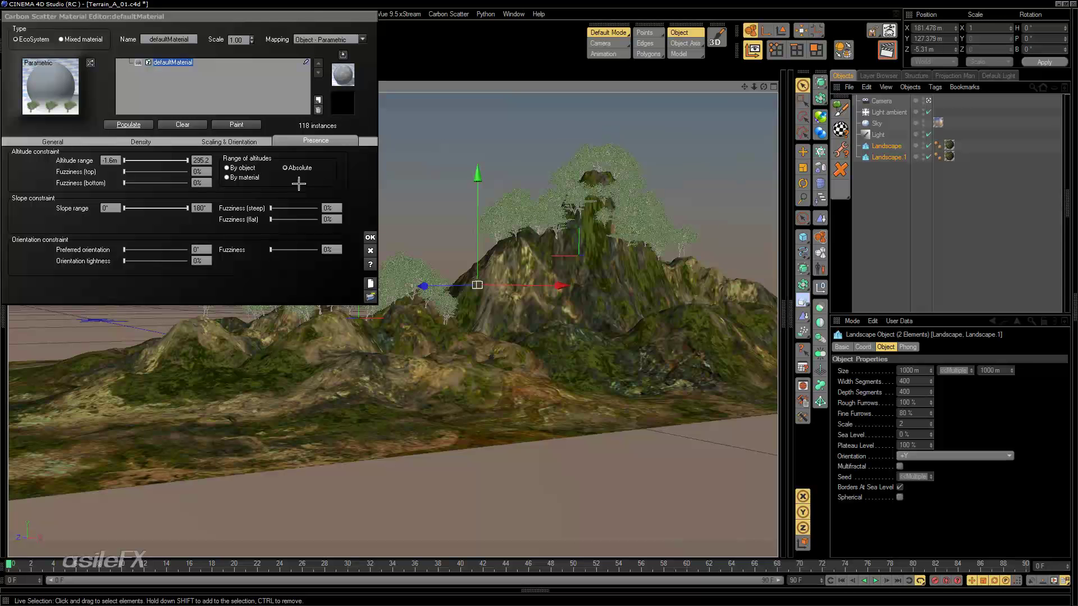
Step: Return the mapping to World - Standard and repopulate with the absolute lower altitude limit at 106.1, and again at 53.6 m
click(326, 40)
click(320, 59)
click(129, 124)
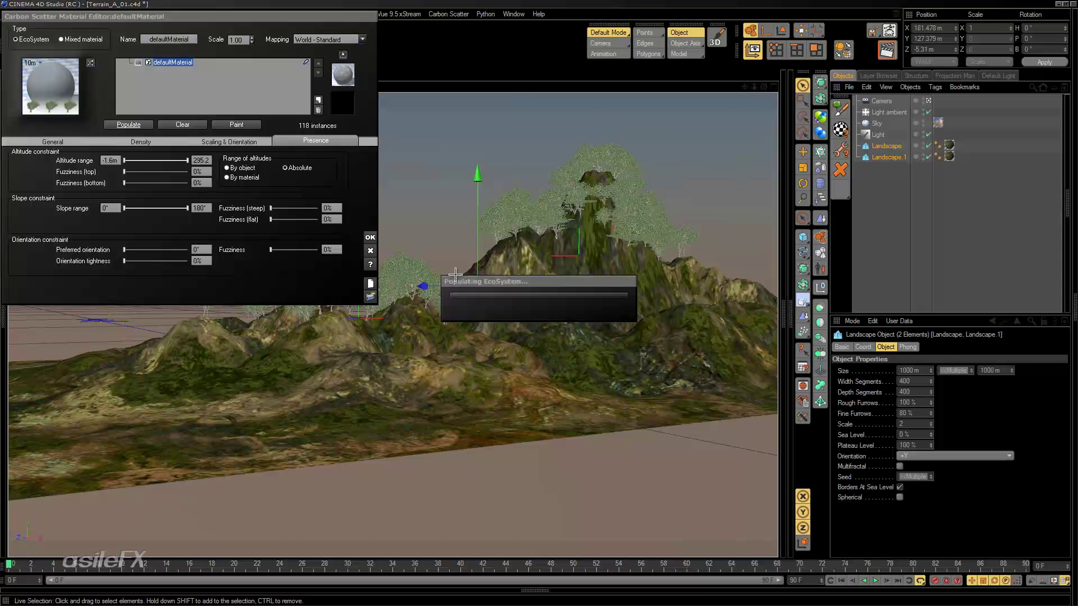
drag(128, 160, 147, 160)
click(129, 124)
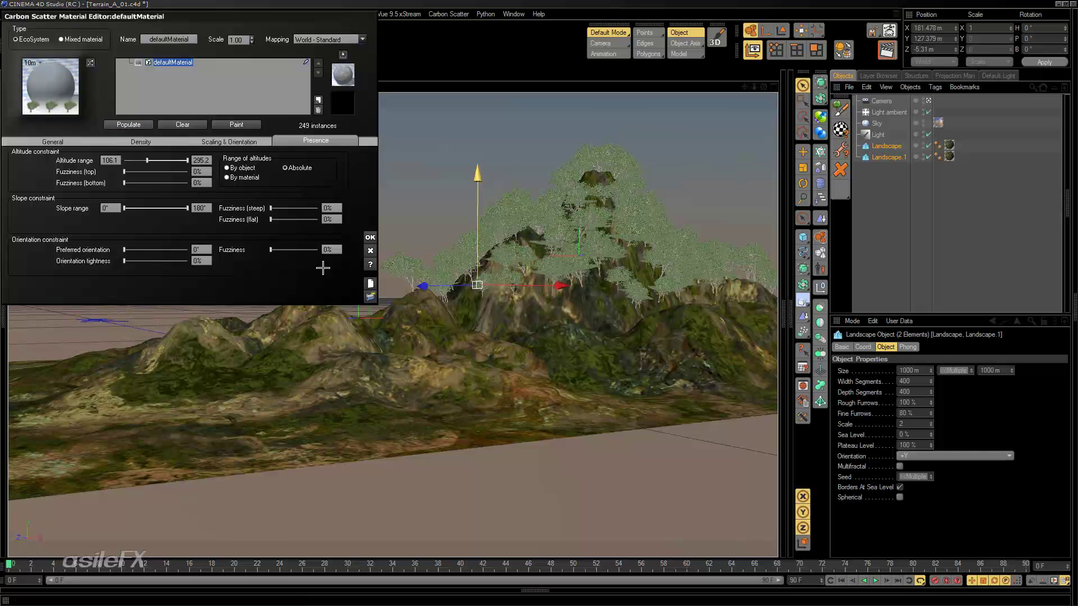
drag(147, 161, 135, 161)
click(129, 124)
alt+drag(419, 251, 572, 267)
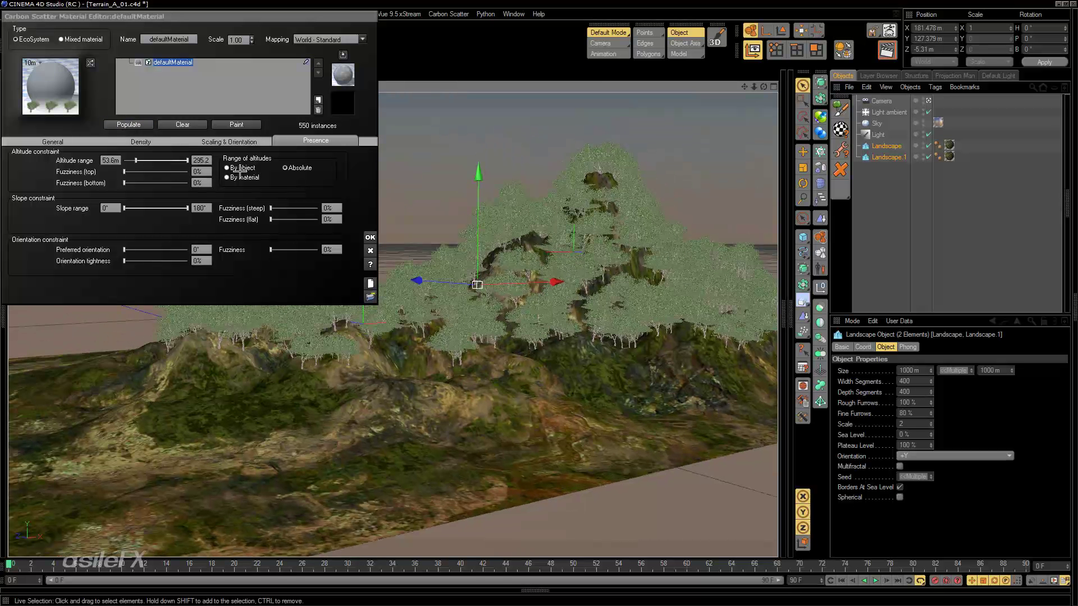
Step: Set the range of altitudes to By object with a lower limit of 0.01 and repopulate under World - Standard mapping
click(283, 168)
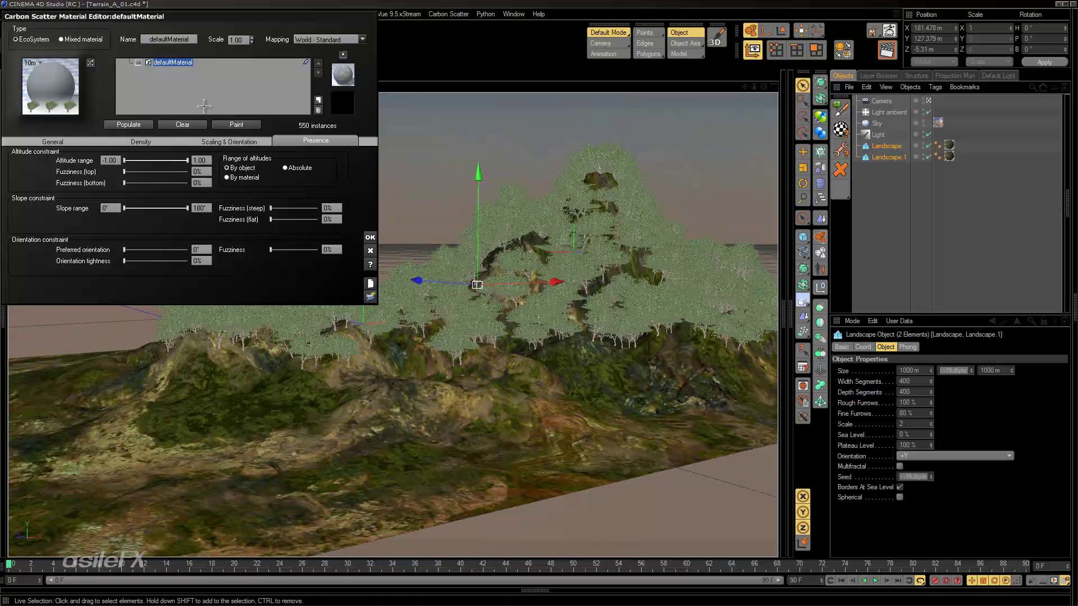
drag(124, 161, 156, 160)
click(143, 126)
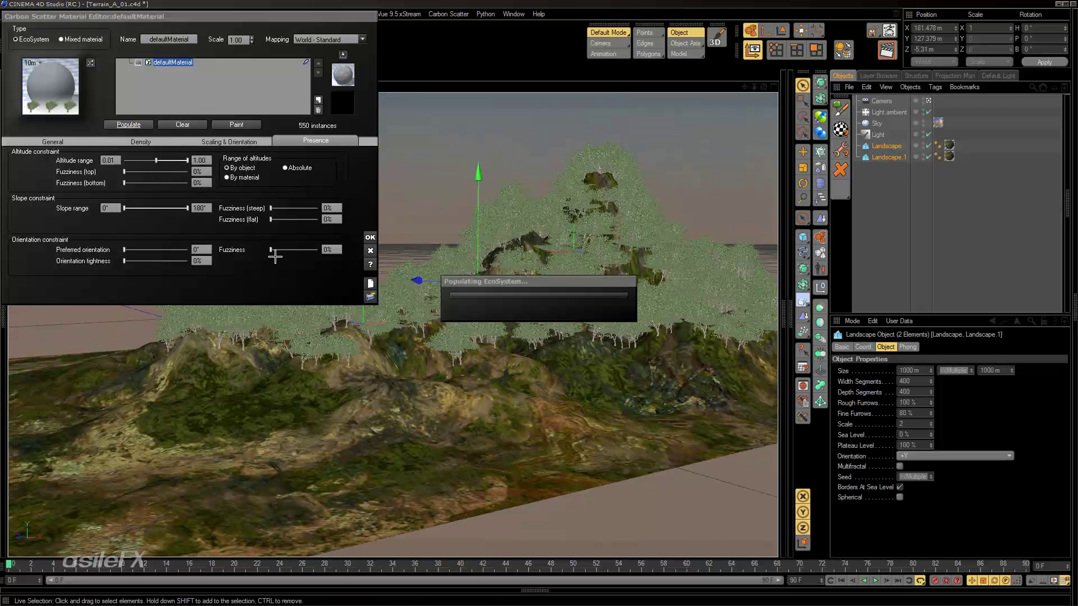
click(328, 39)
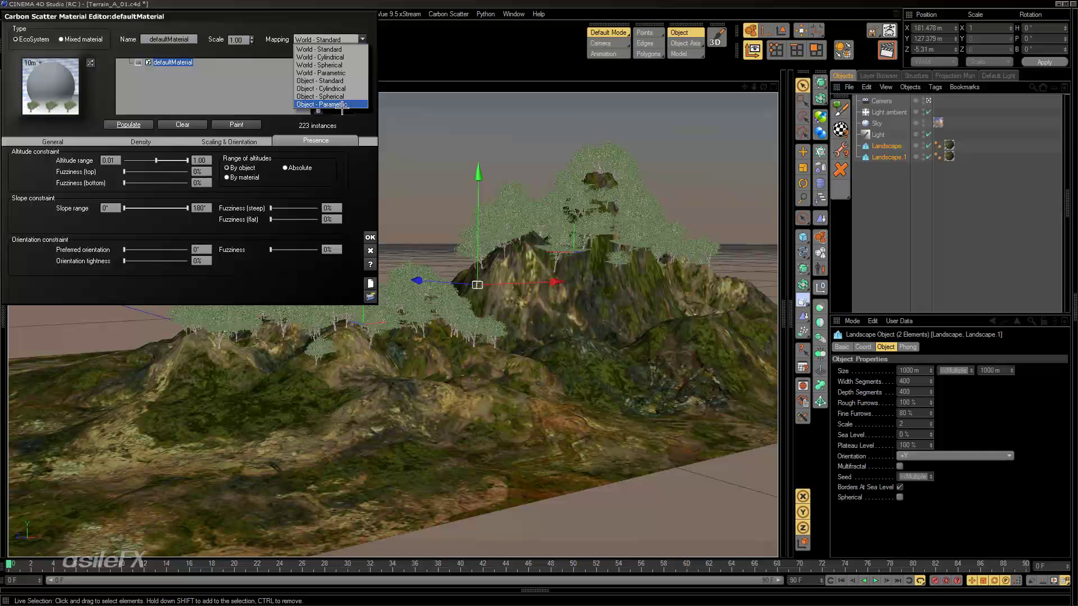
key(Escape)
click(185, 125)
click(142, 124)
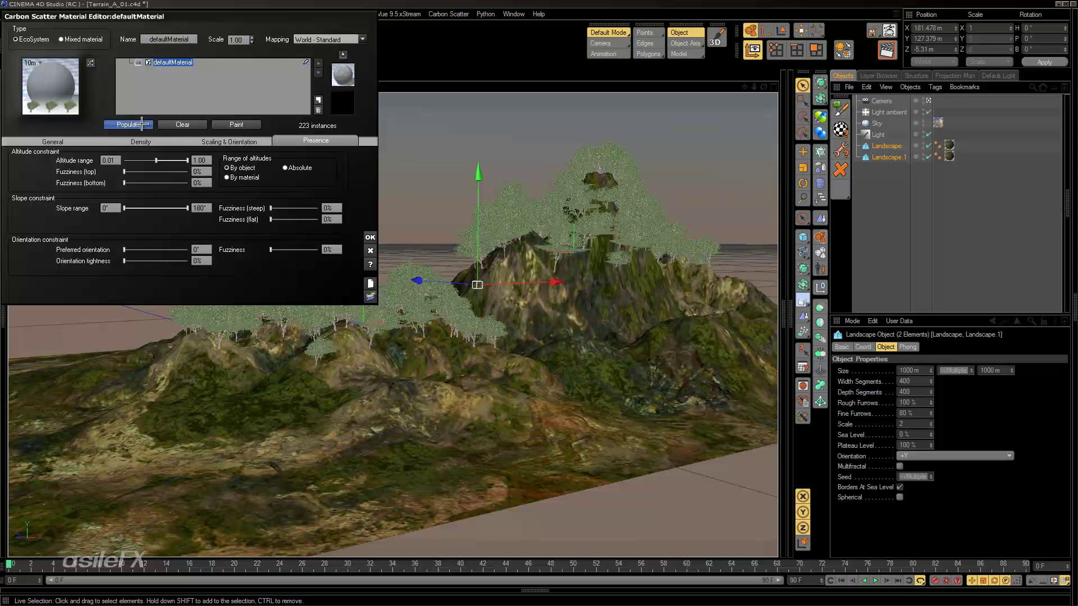
Step: Switch the material's mapping to Object - Parametric and back to World - Standard
click(329, 39)
click(331, 104)
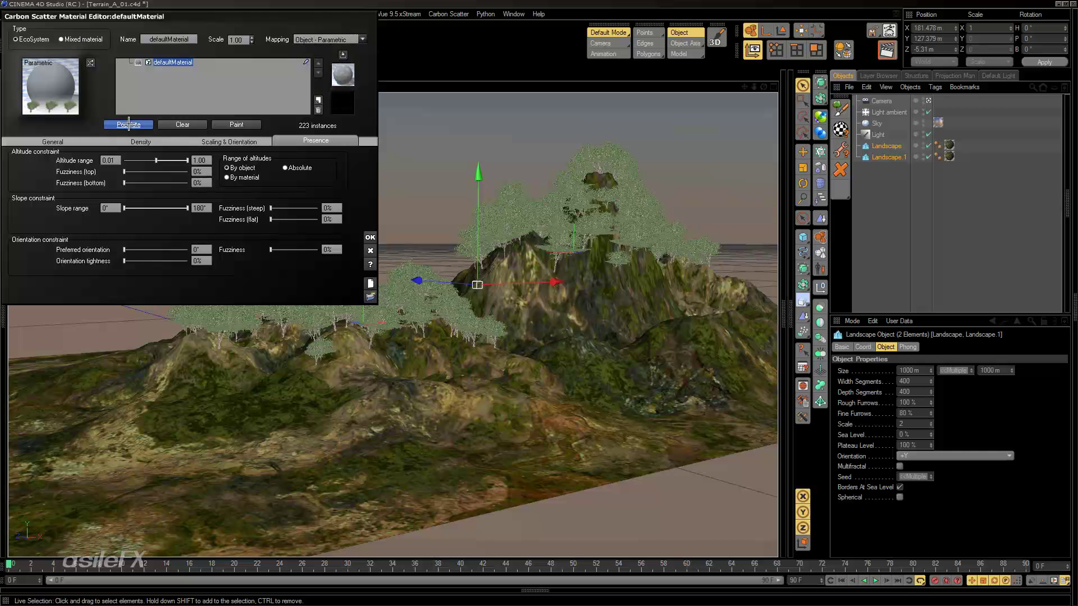
click(321, 40)
click(325, 51)
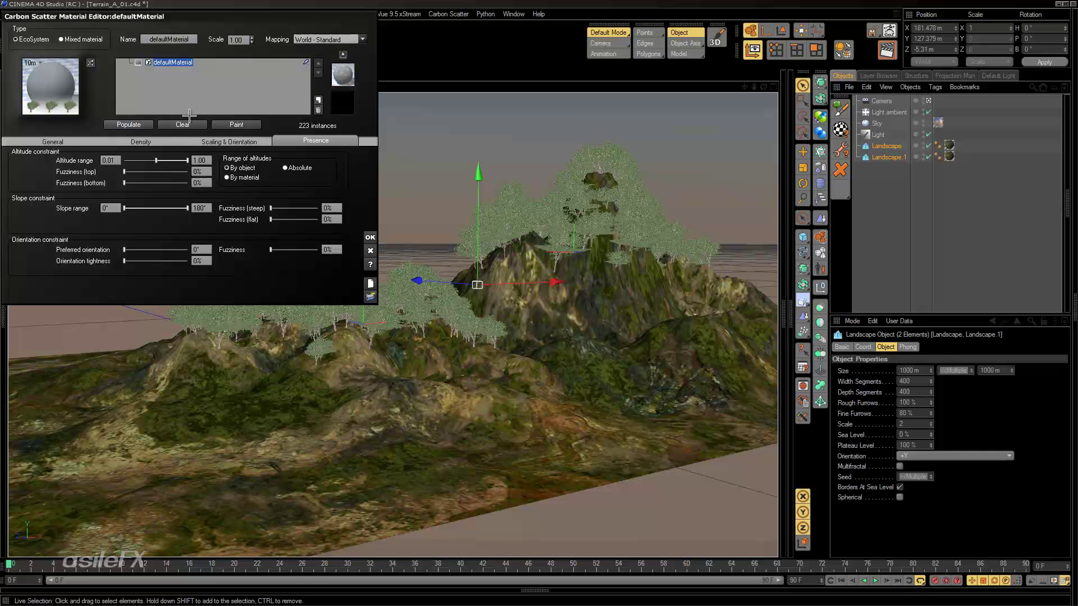
Step: Set the range of altitudes to Absolute, keeping the full -1.6 m to 295.2 range, and repopulate both terrains
alt+drag(493, 231, 514, 177)
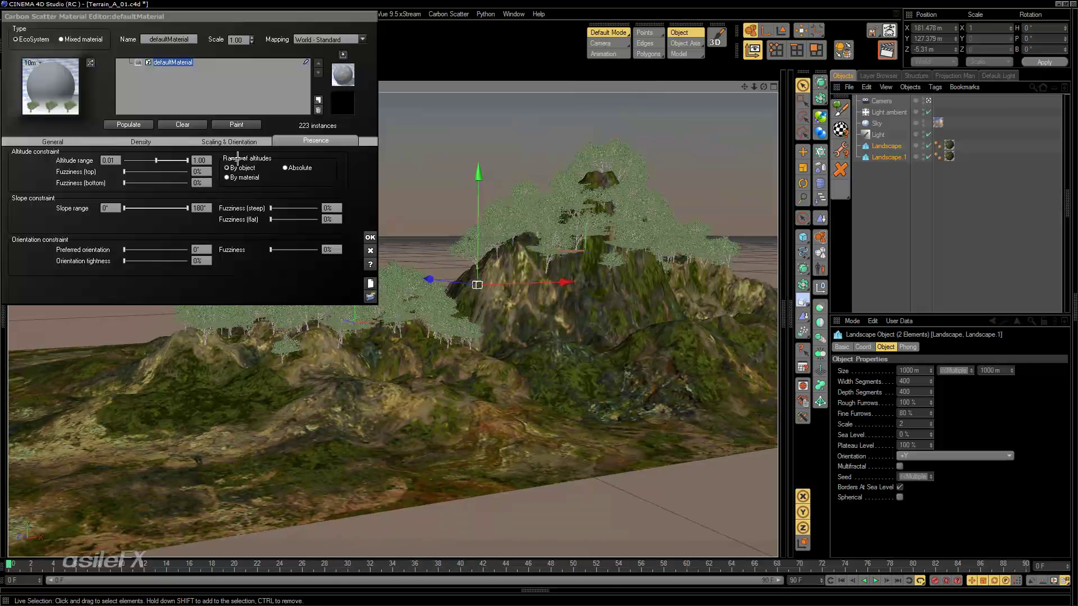
alt+drag(477, 236, 623, 311)
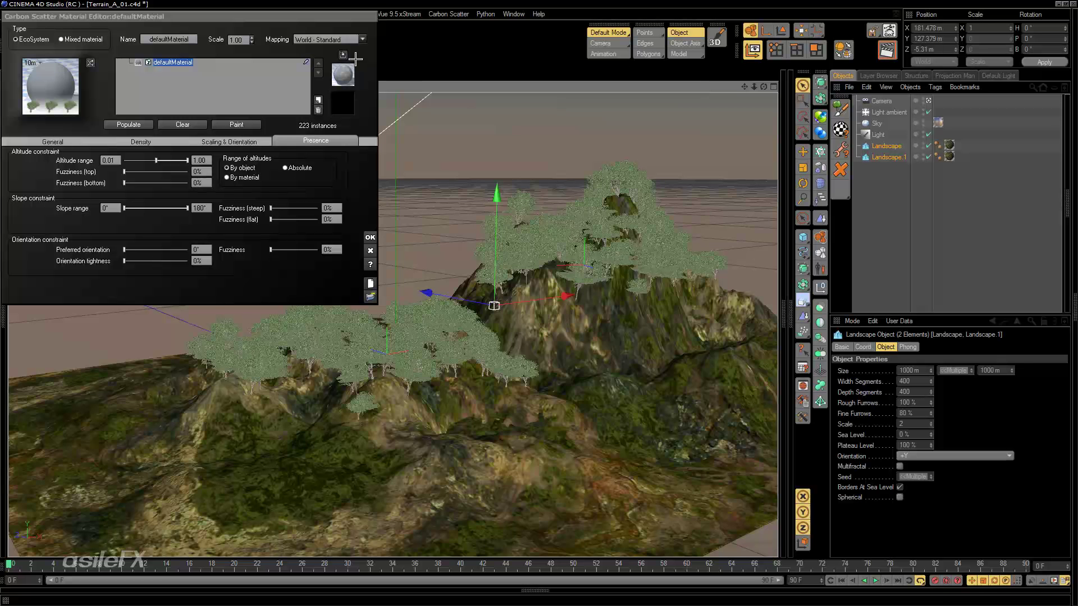
click(285, 167)
click(128, 124)
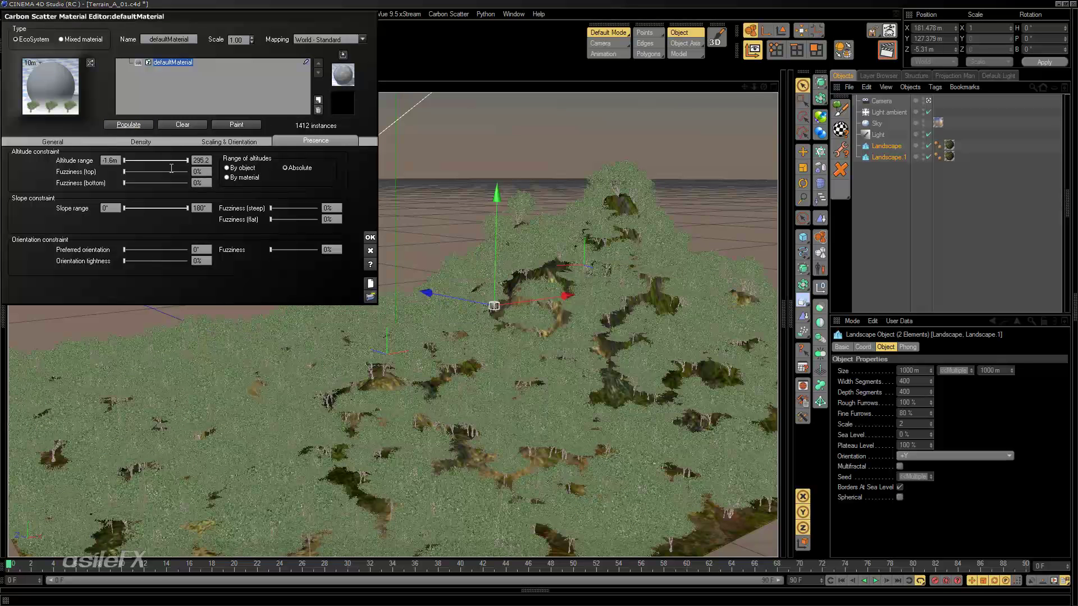
Step: Set the absolute lower altitude limit to 114 m and repopulate both terrains under World - Standard mapping
drag(125, 160, 148, 161)
click(121, 125)
click(129, 125)
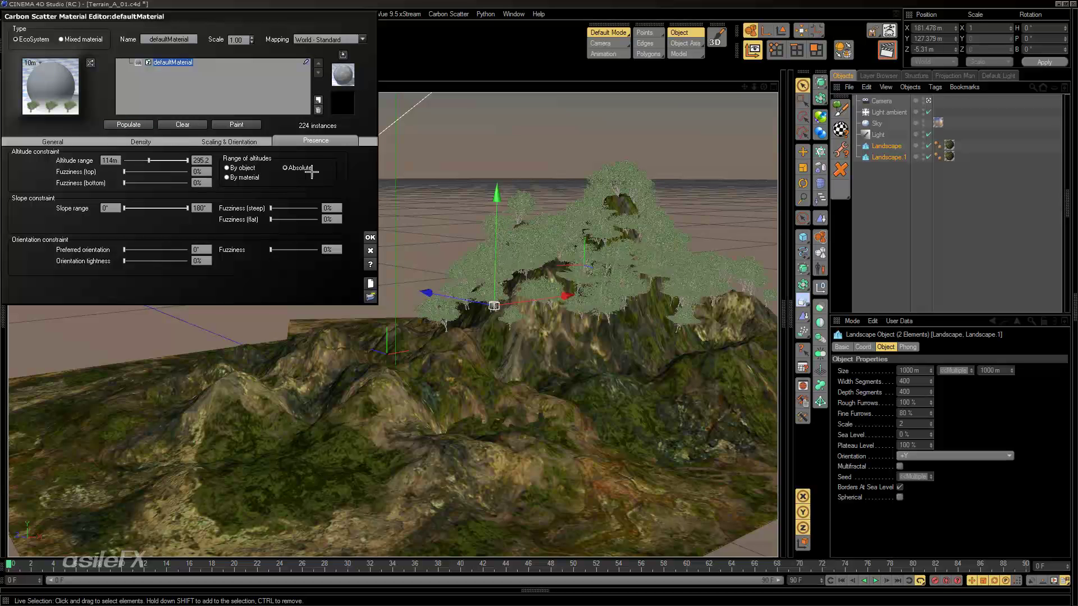
Step: Switch the mapping to Object - Parametric, return the lower altitude limit to -1.6 m and repopulate both terrains
click(349, 40)
click(351, 104)
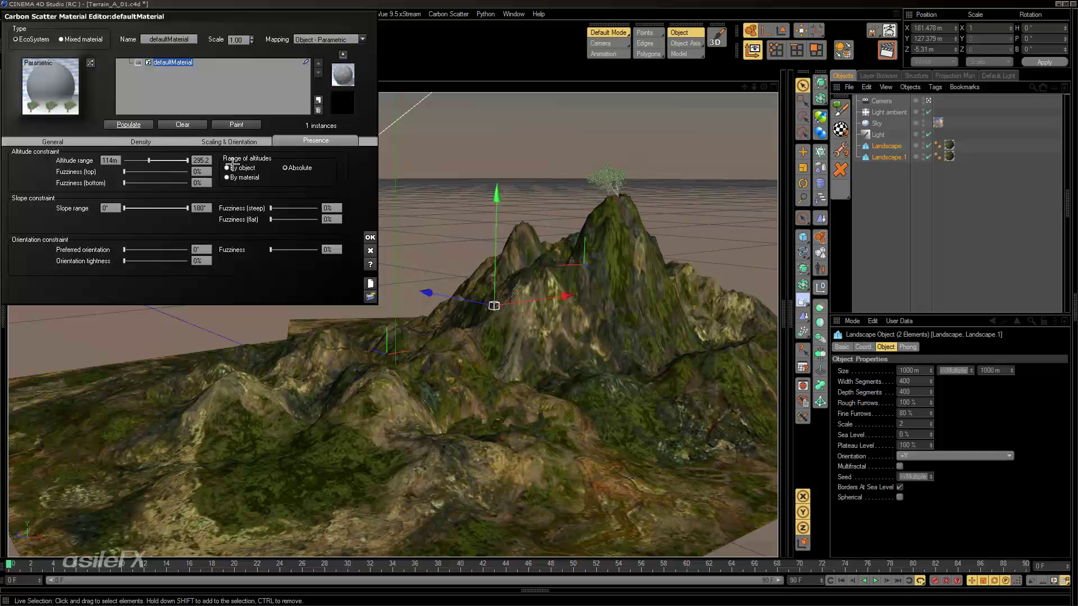
drag(143, 161, 124, 161)
click(129, 124)
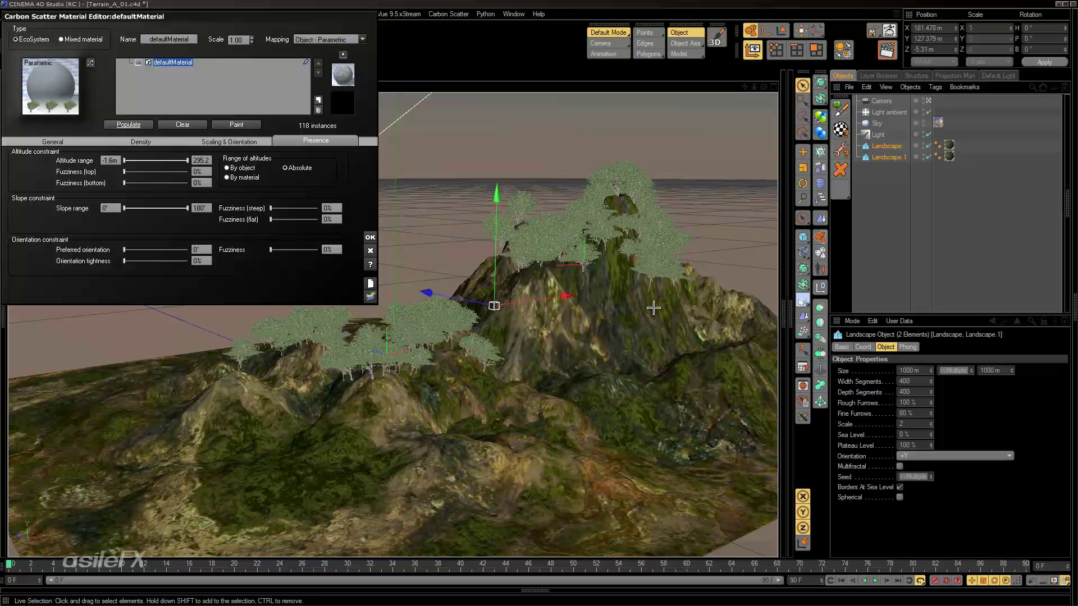
Step: Enable variable density driven by the Chipped function from the Bumps collection and repopulate both terrains
click(53, 142)
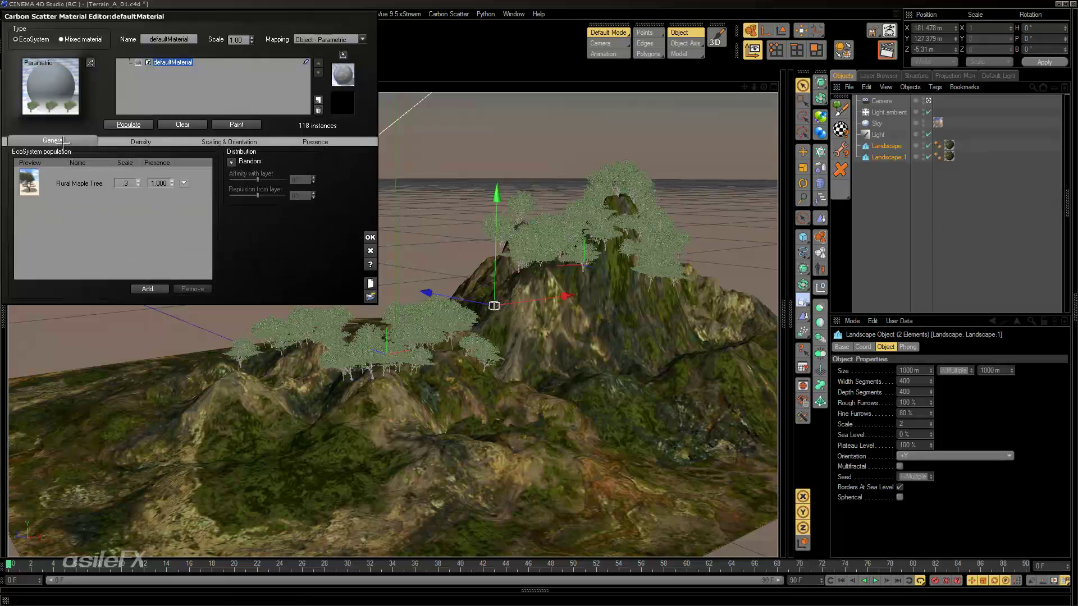
click(147, 142)
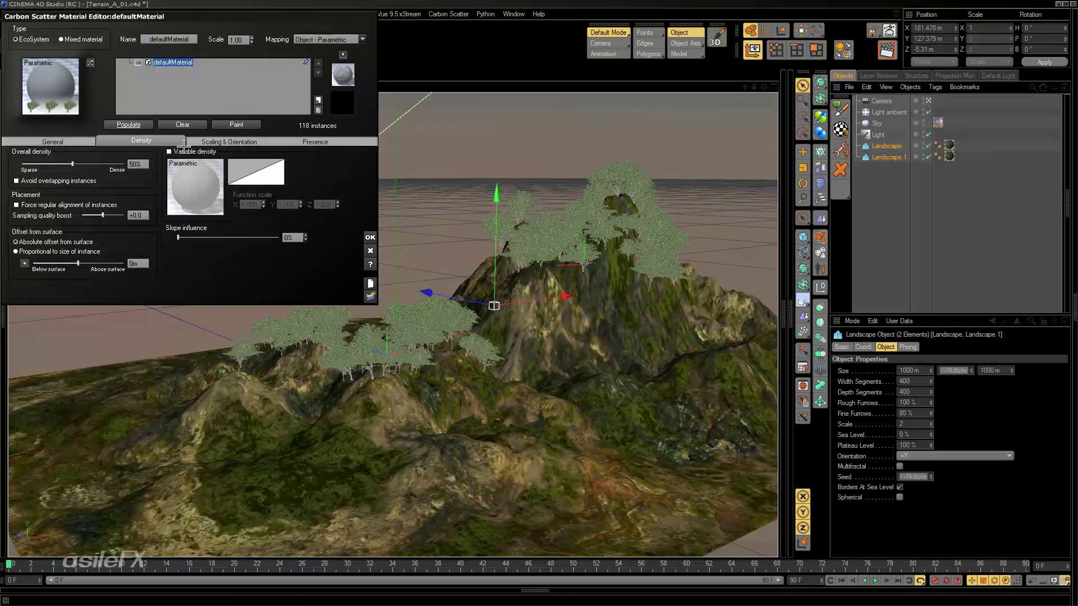
click(184, 153)
click(175, 184)
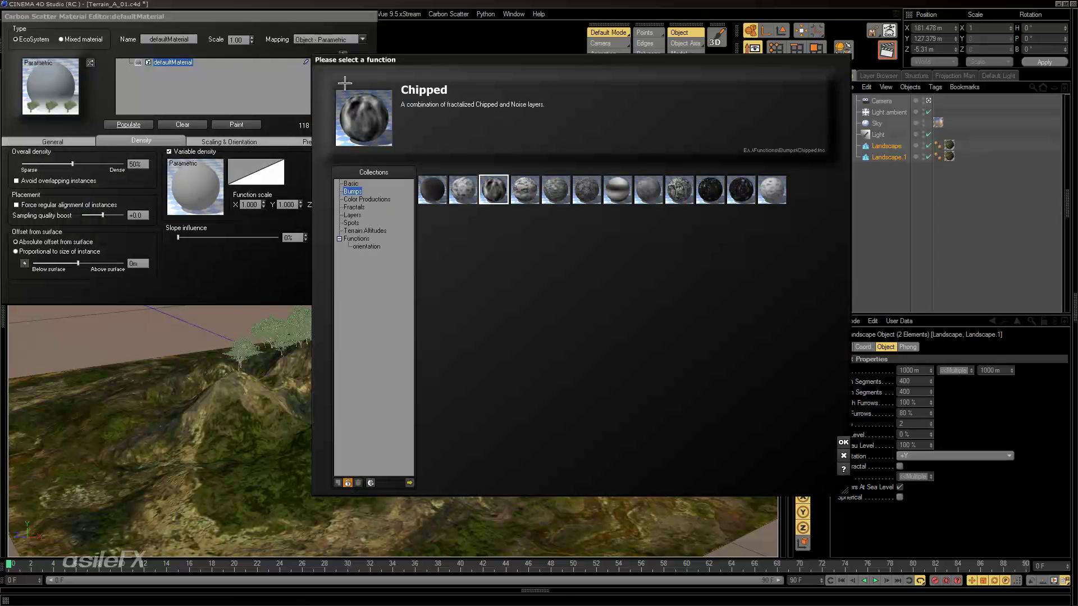
click(843, 441)
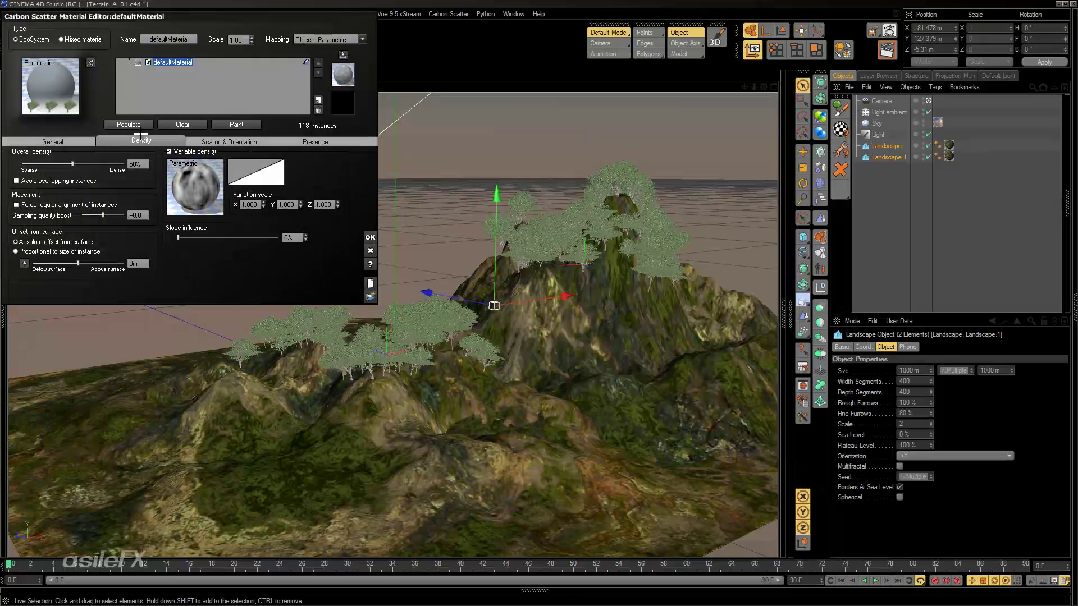
click(128, 124)
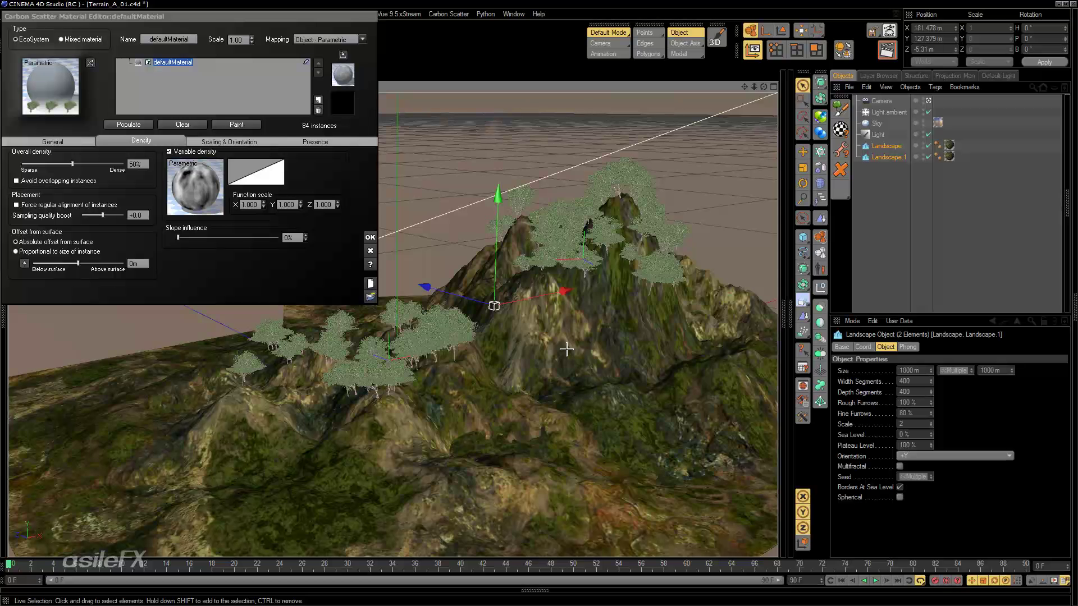
Step: Reapply the Chipped density function and repopulate the terrains with the mapping set to World - Standard
click(189, 184)
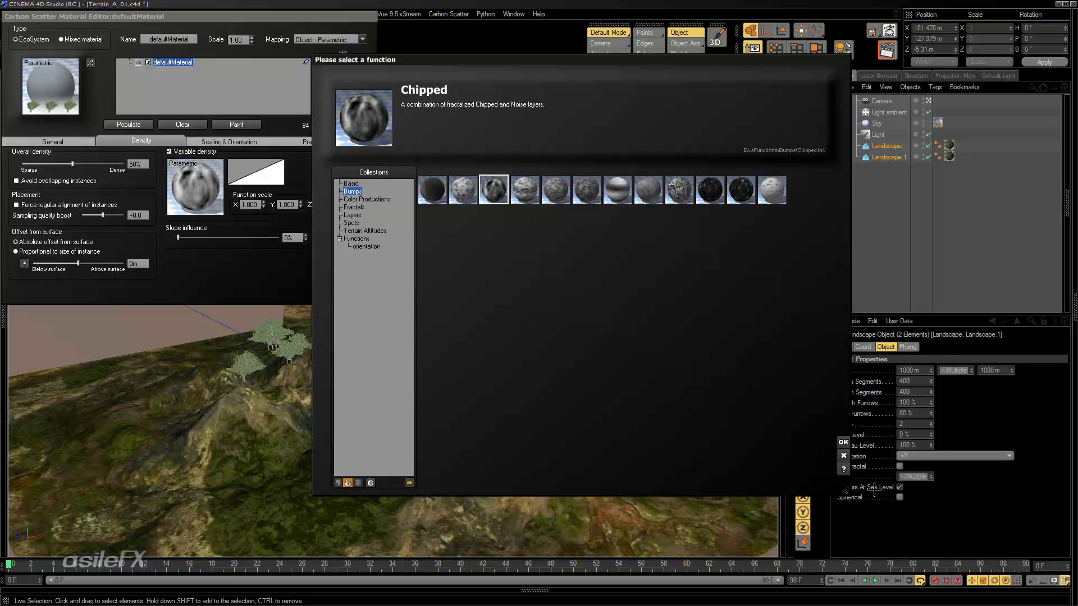
click(843, 442)
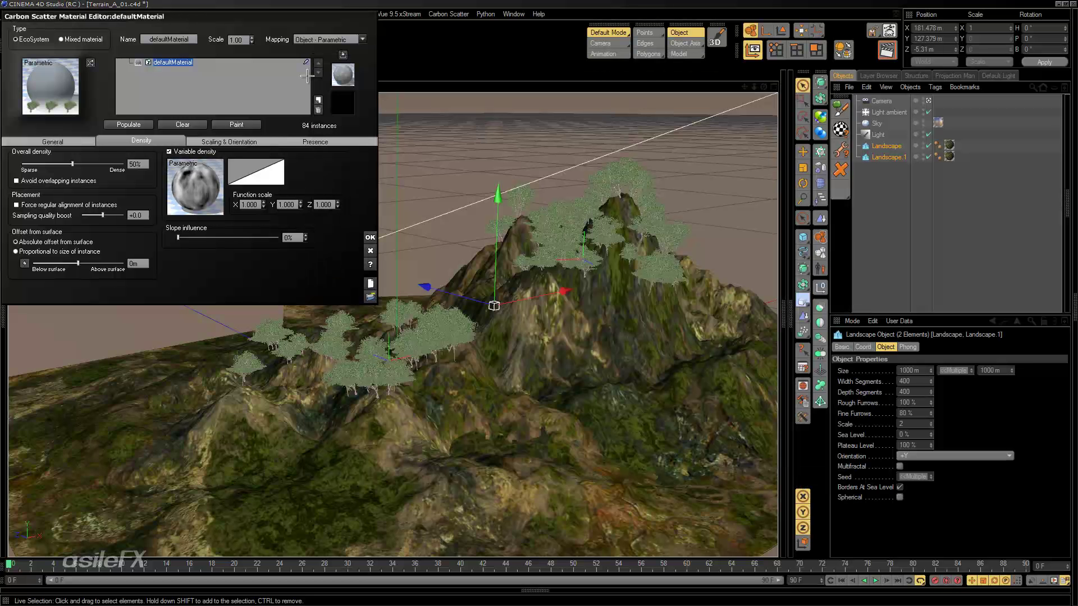
click(362, 38)
click(334, 74)
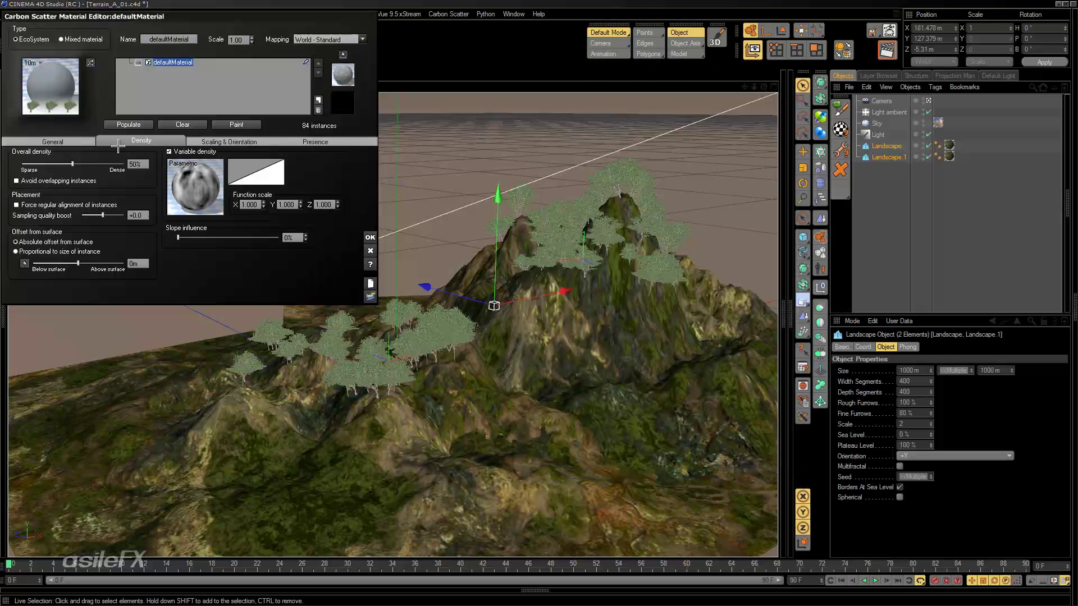
click(129, 124)
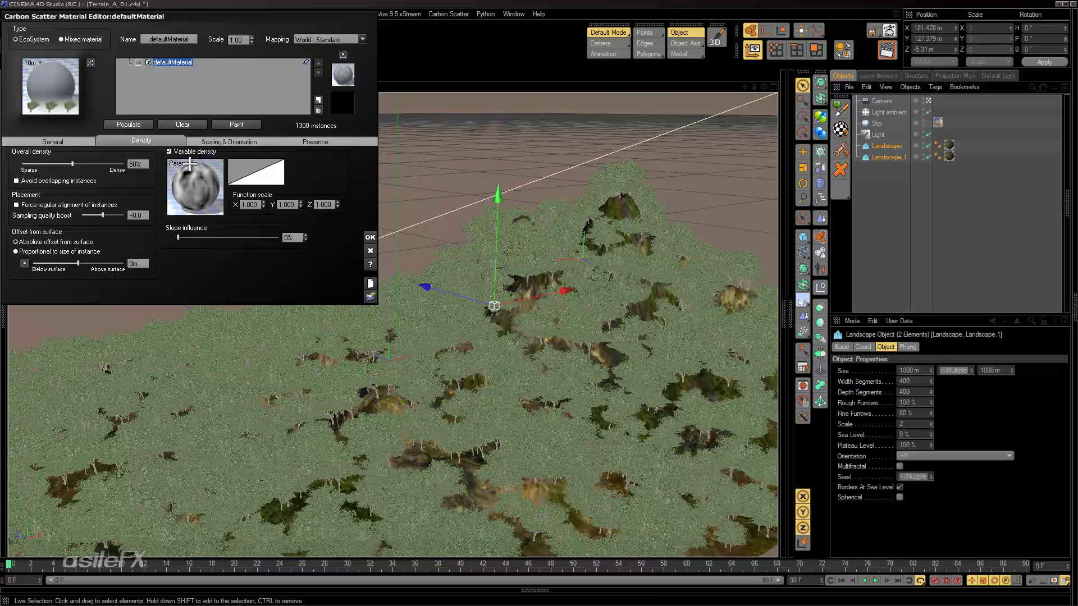
Step: Accept and close the scatter material, reopen its editor for both landscapes and repopulate them
click(193, 139)
click(163, 140)
click(369, 238)
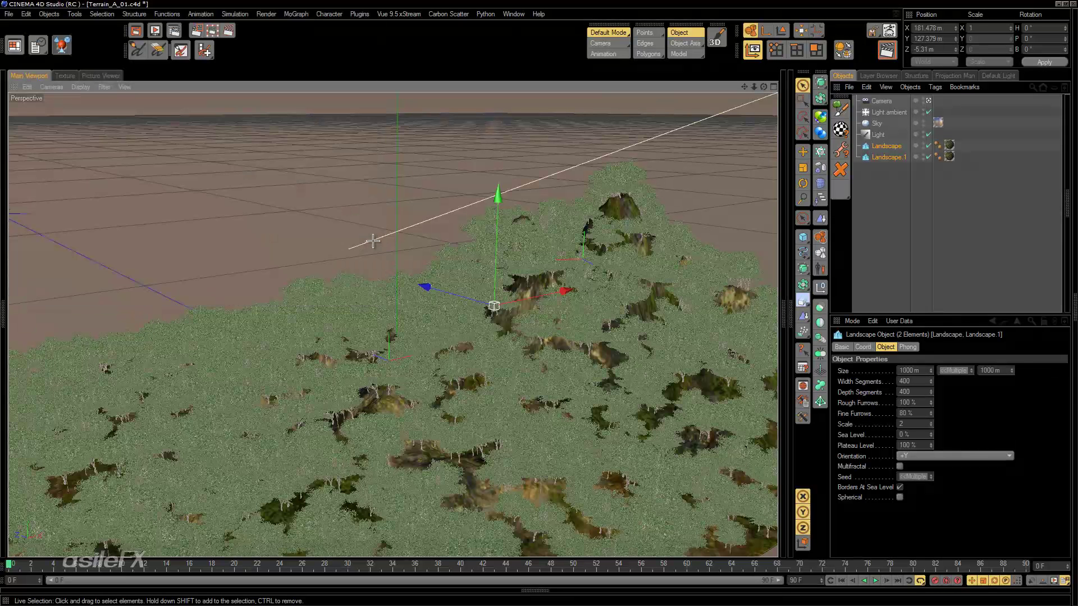
click(840, 130)
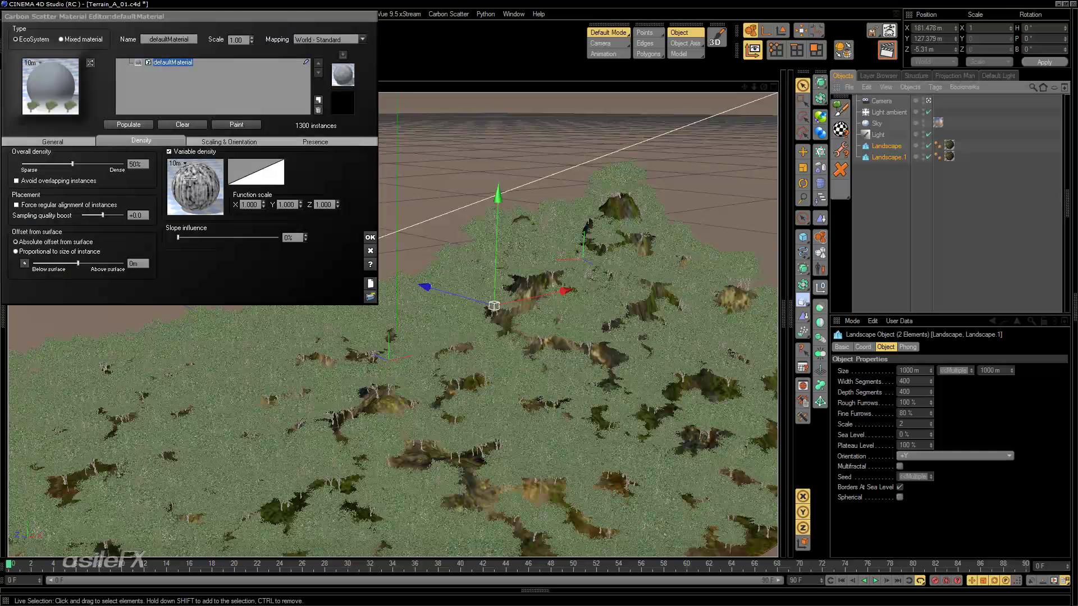
click(143, 125)
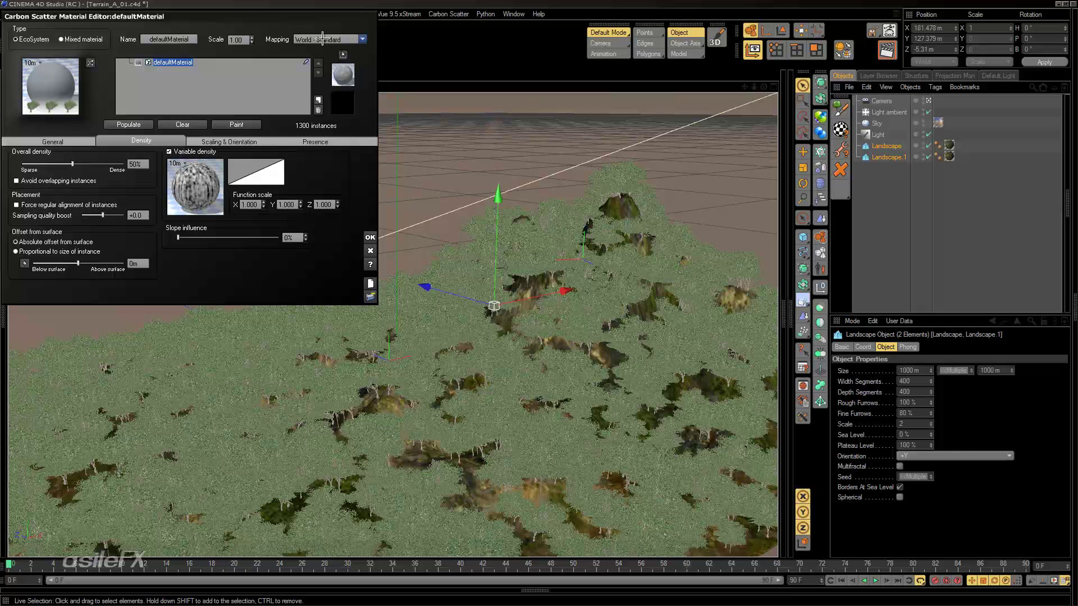
Step: Set the absolute lower altitude limit to 66.7 m and repopulate both terrains
click(330, 139)
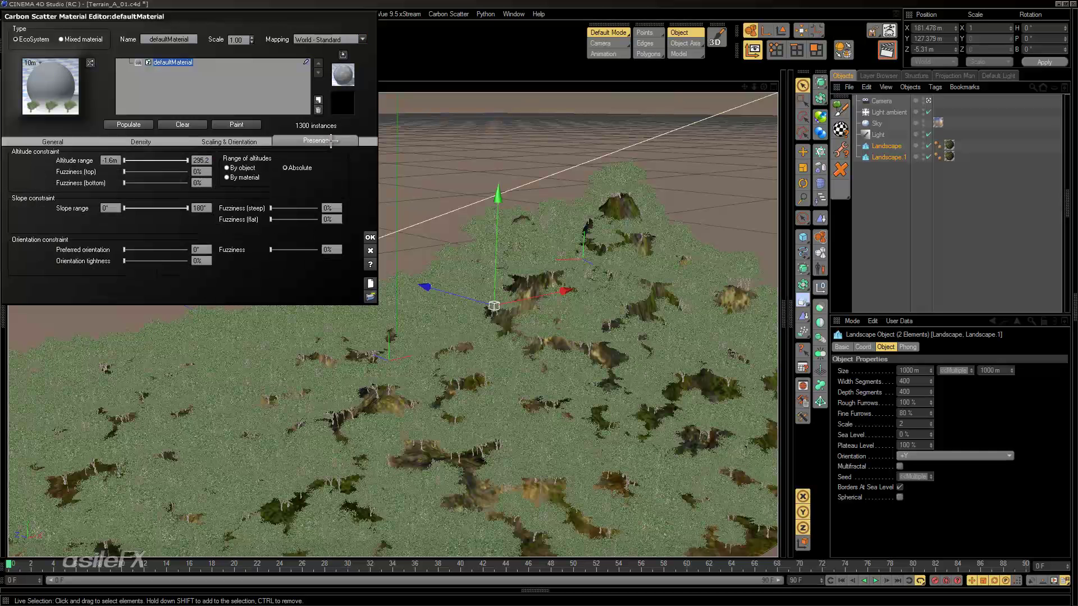
mouse_move(125, 160)
mouse_down()
mouse_move(160, 160)
mouse_move(139, 160)
mouse_up()
click(128, 124)
click(128, 125)
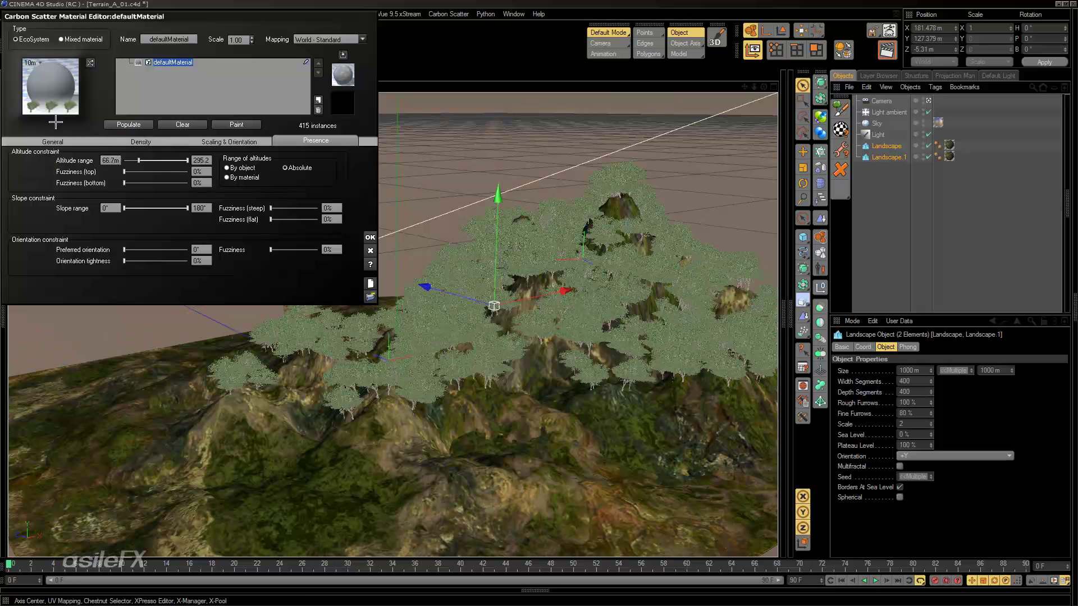
Step: Open the density function in the Function Editor, examine how Position feeds its nodes, and close the editor
click(59, 141)
click(140, 141)
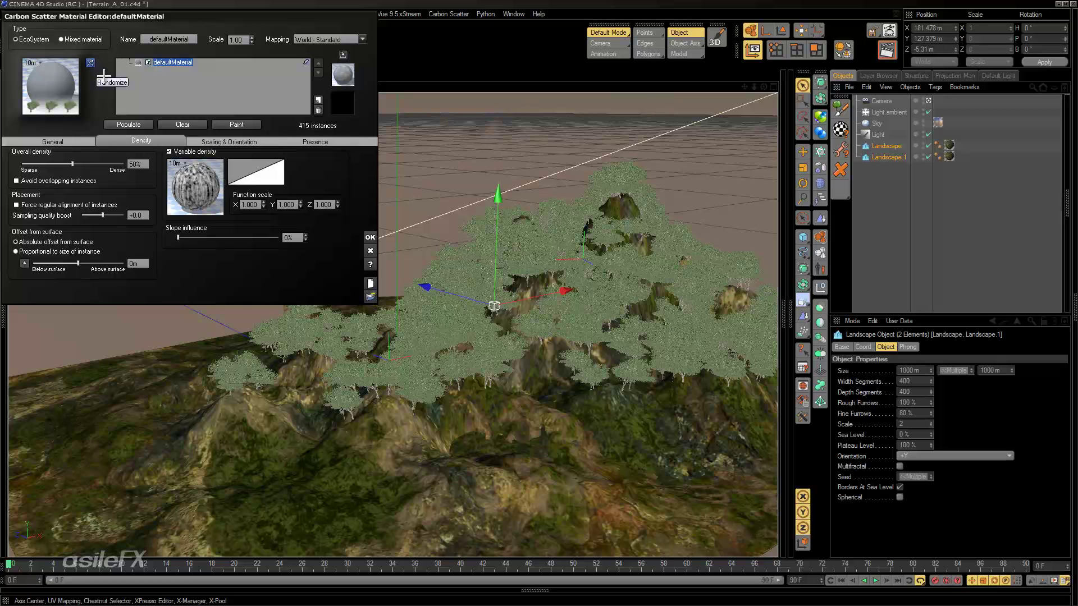
right_click(191, 183)
click(273, 248)
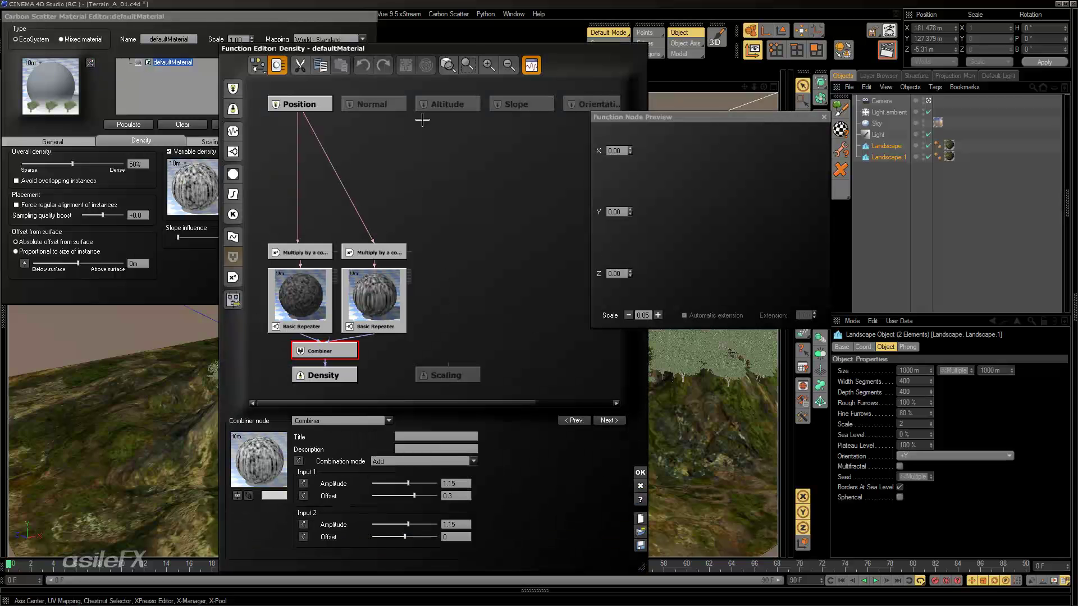
click(318, 134)
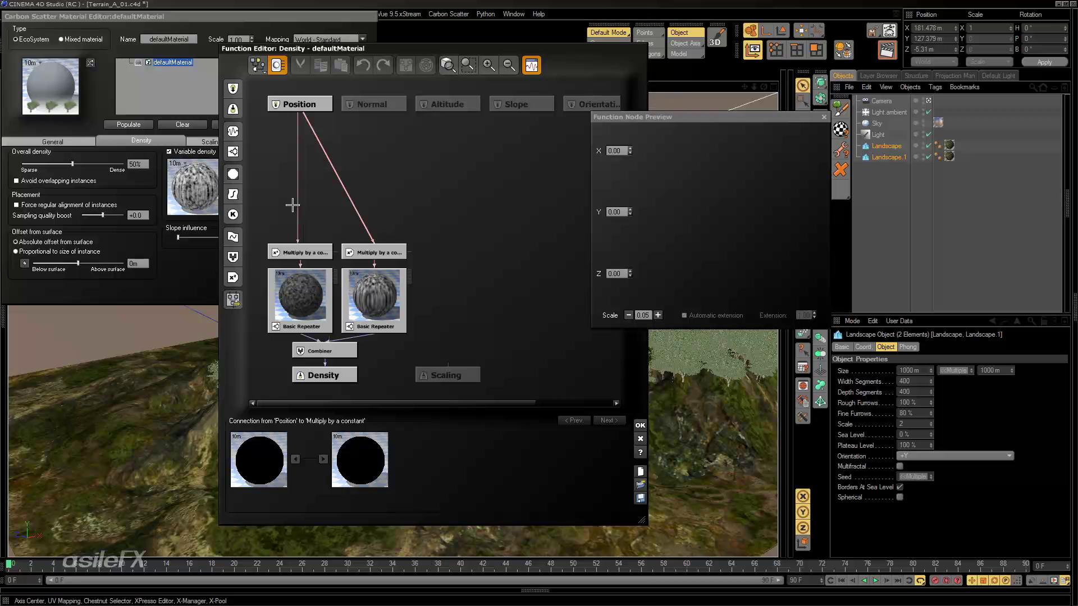
click(350, 300)
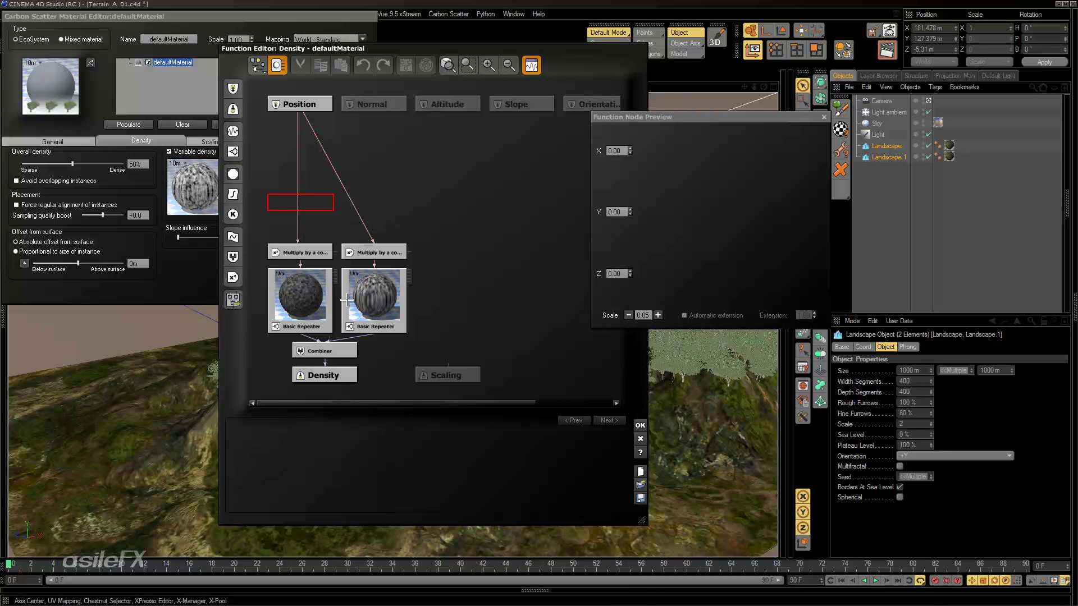
click(300, 227)
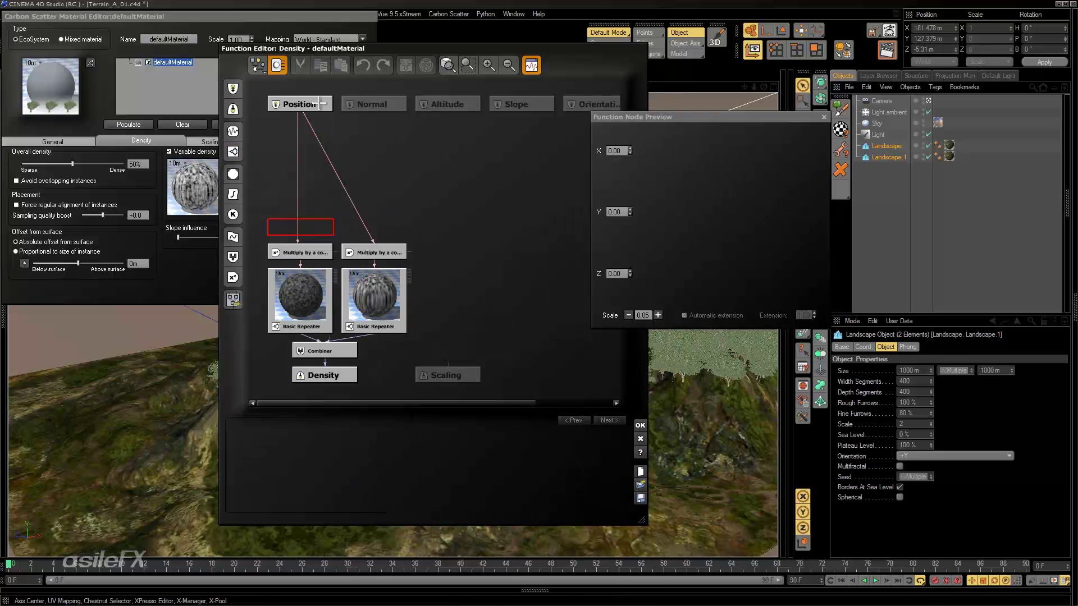
click(320, 103)
click(640, 424)
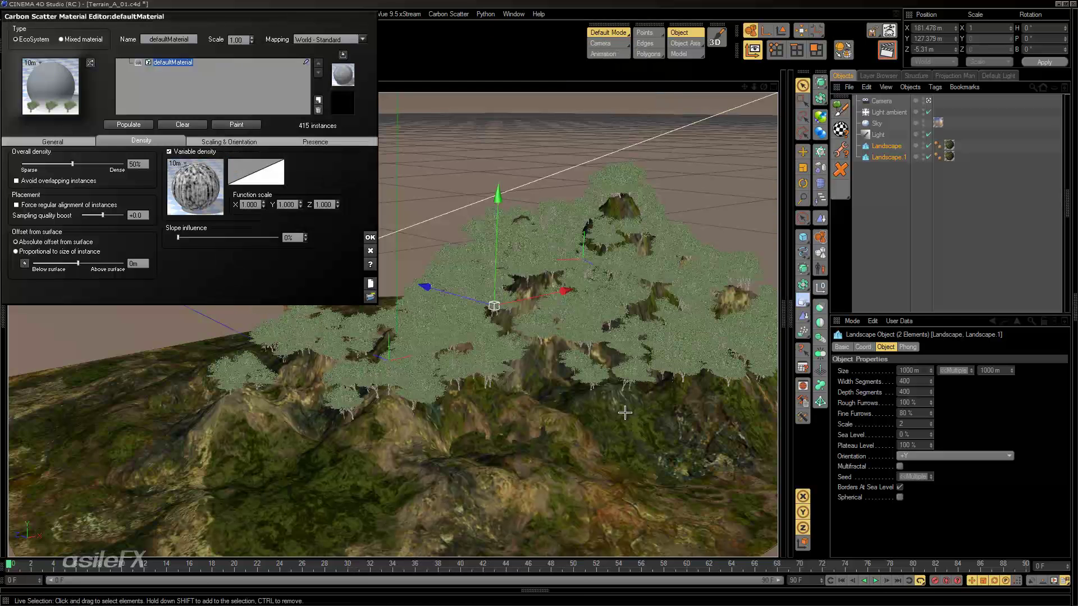
Step: Enable variable scaling with another function from the Bumps collection and repopulate both terrains
click(239, 141)
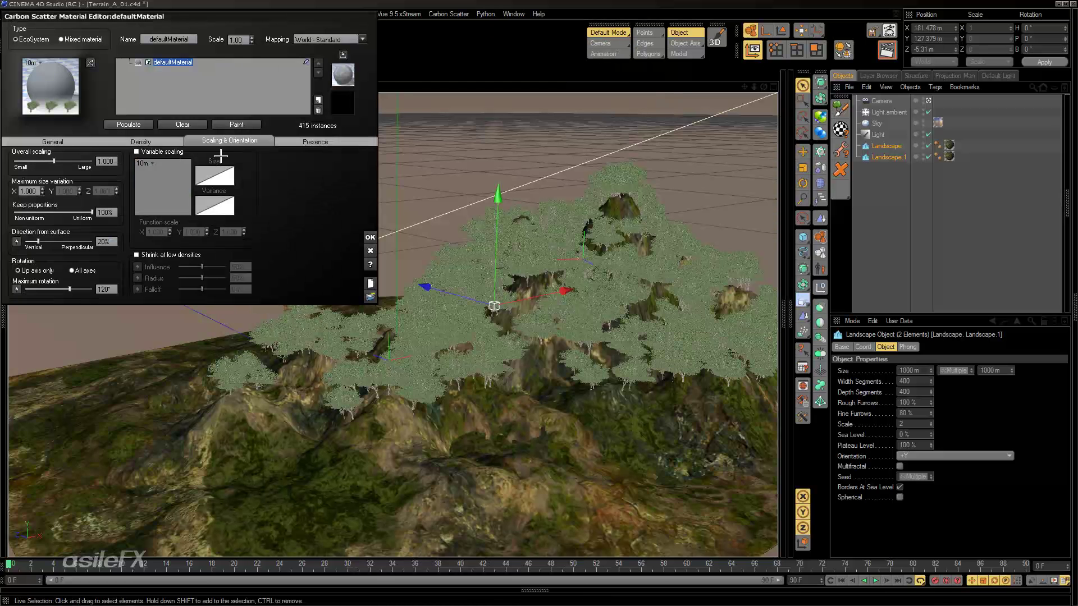
click(231, 183)
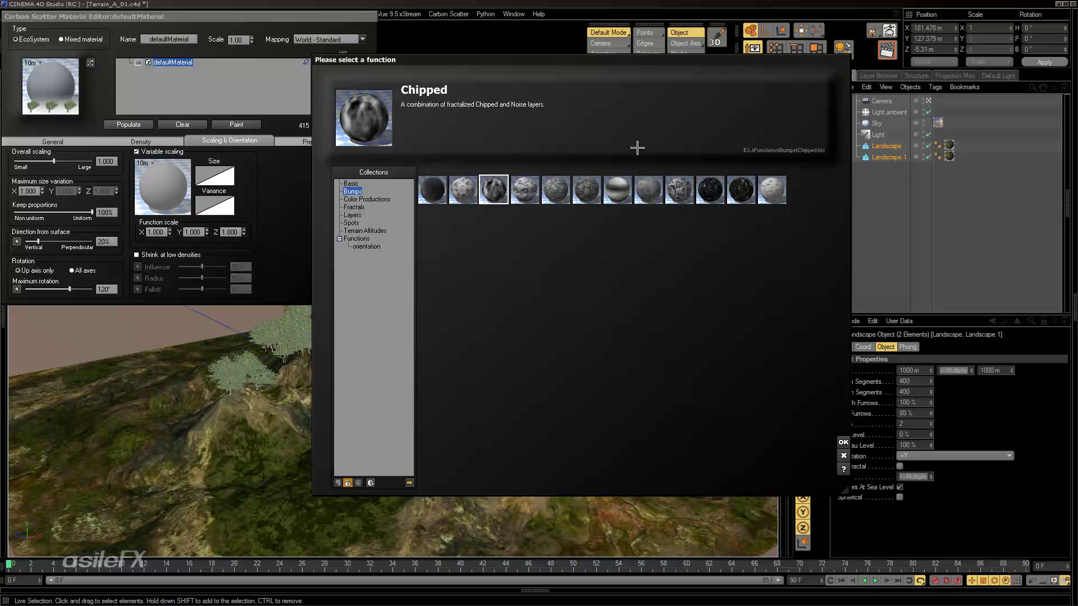
click(679, 189)
click(843, 442)
click(128, 124)
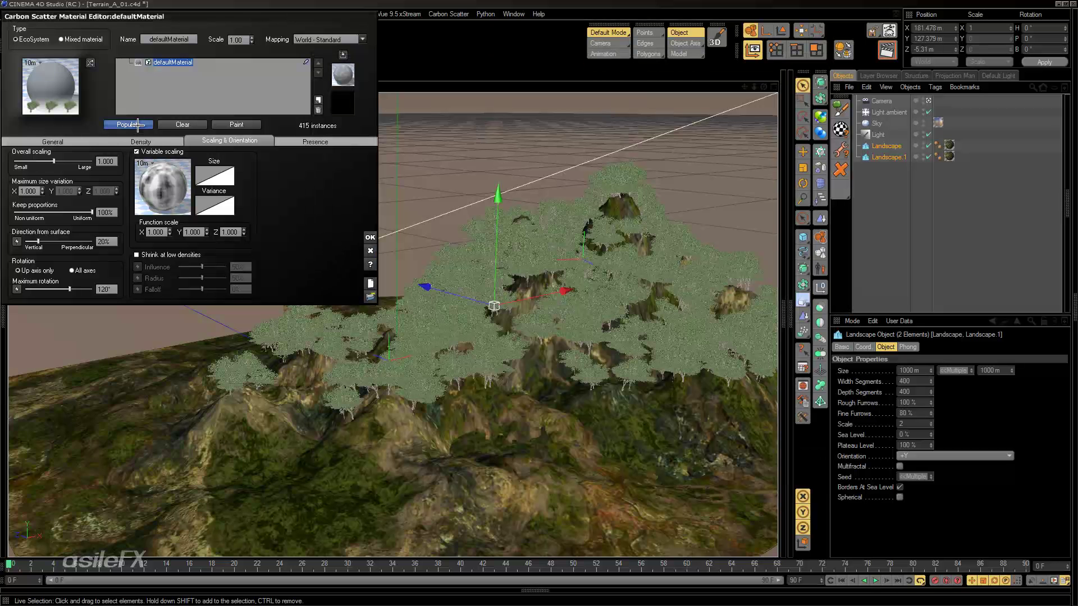
Step: Open the scaling function in the Function Editor and examine the Position input node and its available input types
click(151, 163)
click(168, 174)
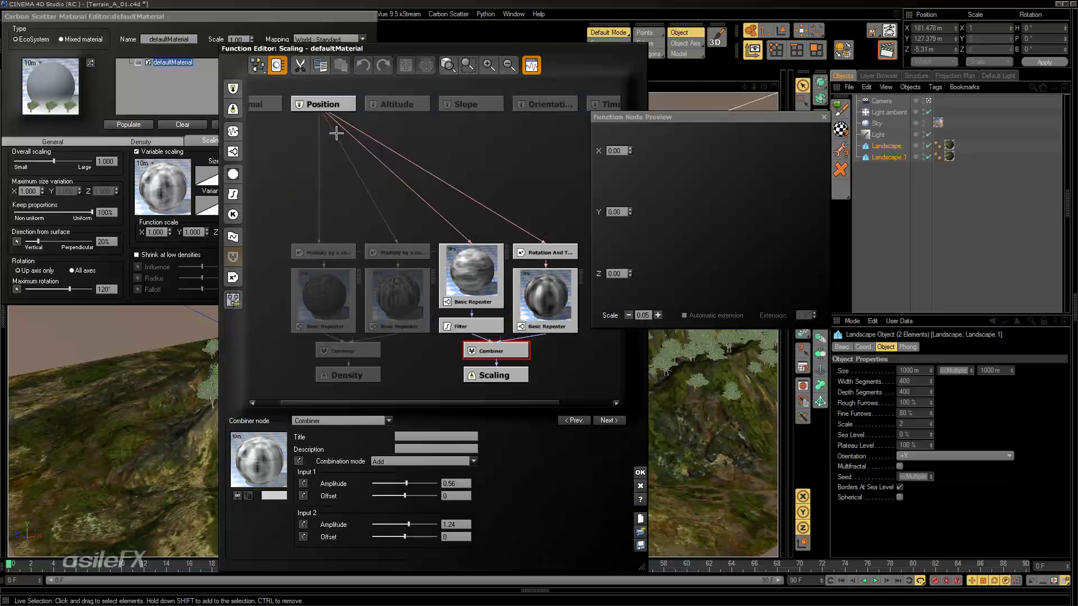
click(313, 140)
drag(313, 140, 336, 107)
click(371, 421)
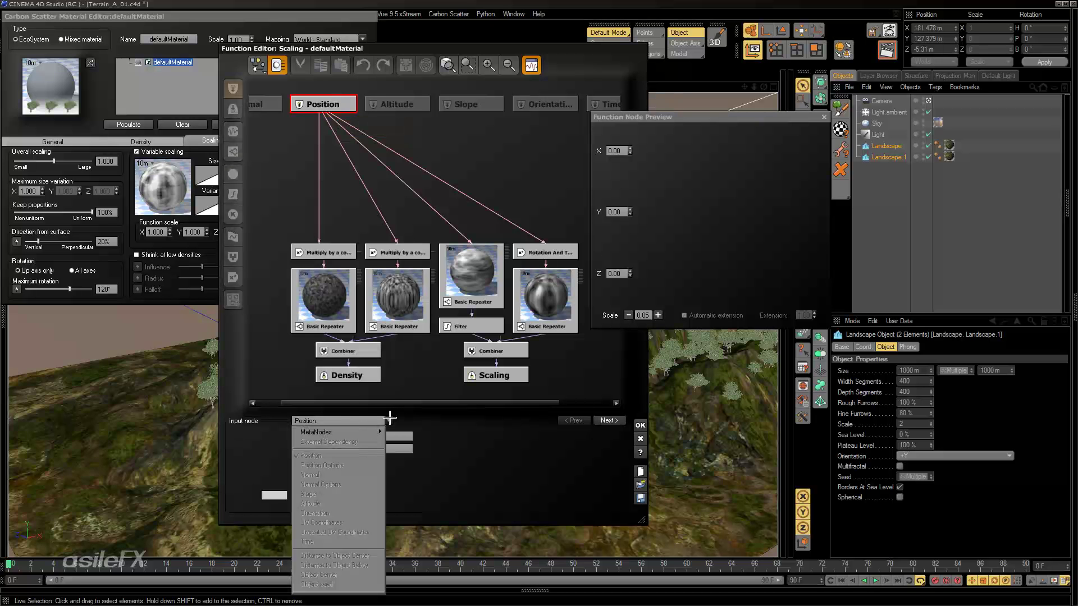
click(326, 102)
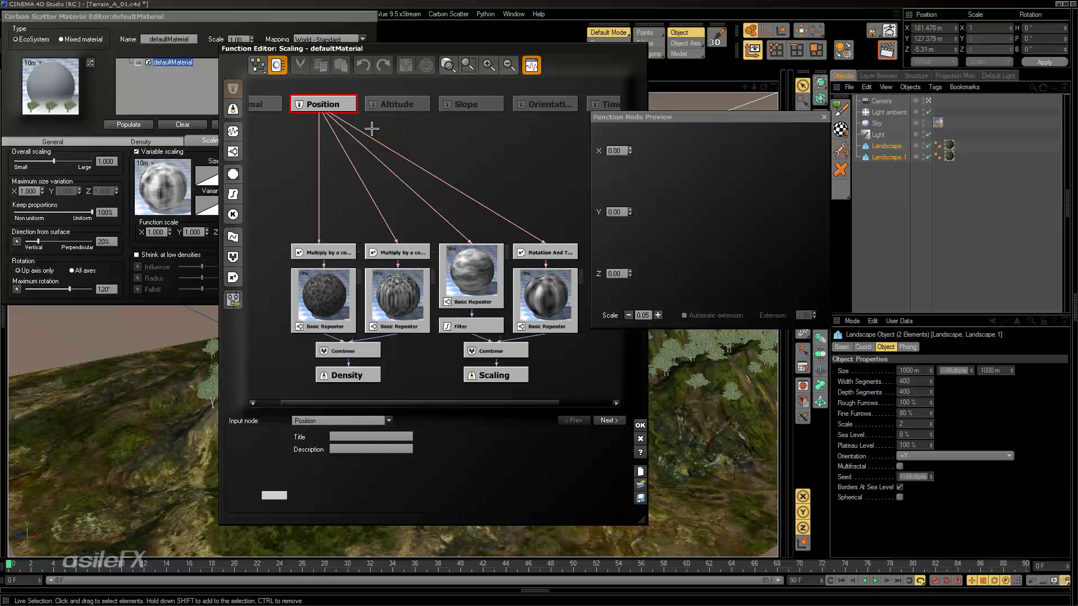
Step: Add a Position Options input node beside the Position node and check its position type choices
click(387, 137)
right_click(387, 138)
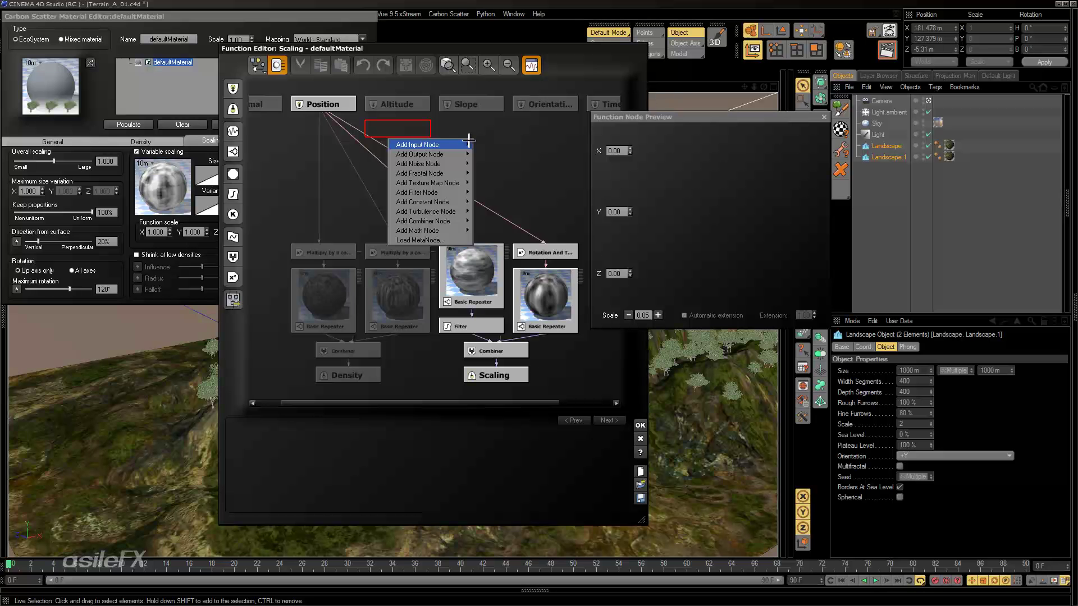
mouse_move(467, 145)
click(543, 177)
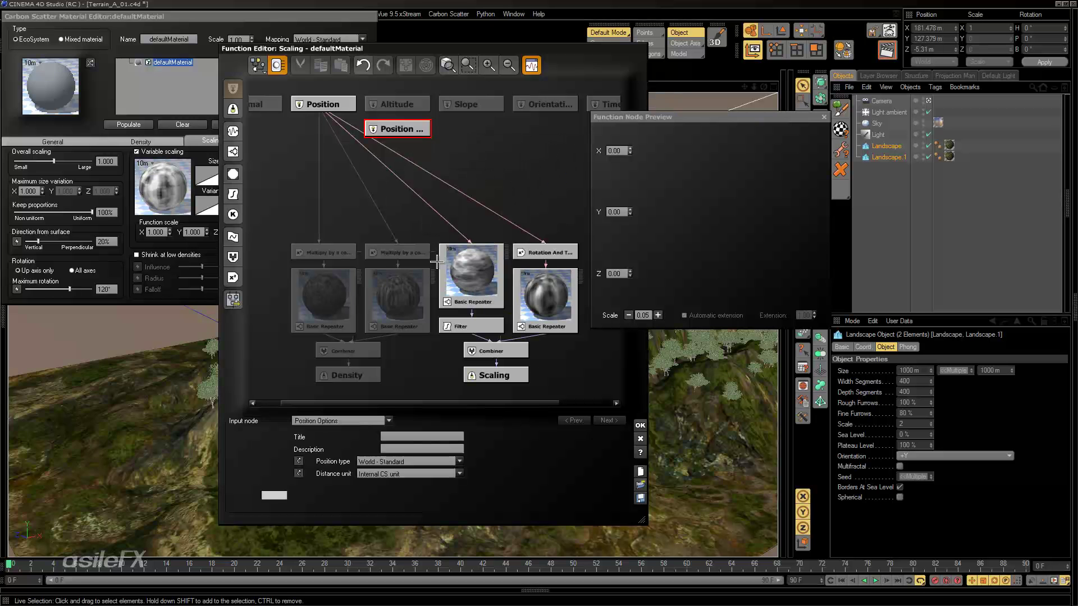
click(406, 461)
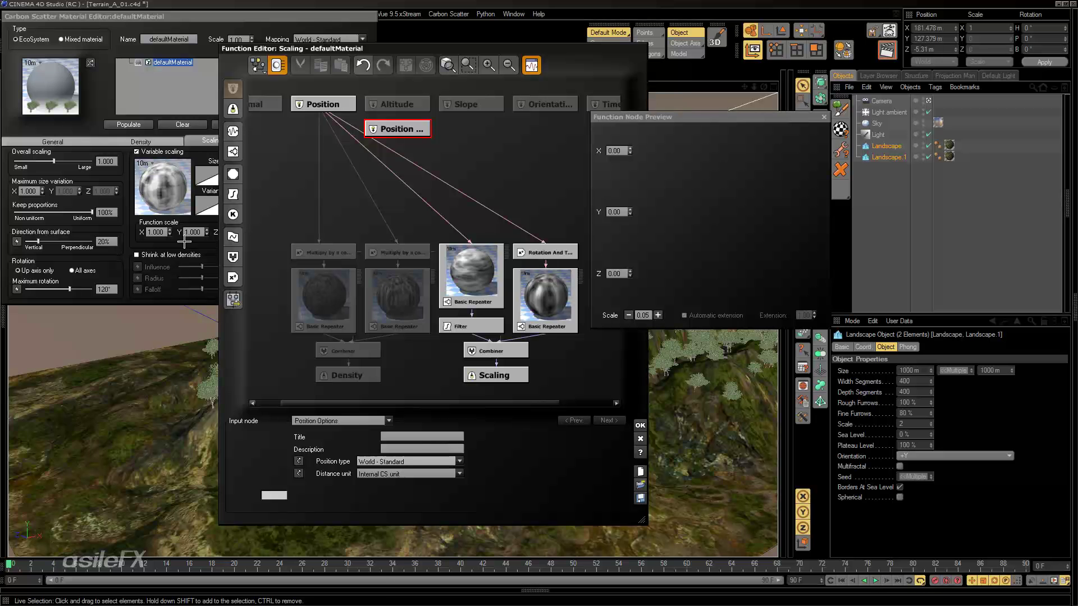
Step: Recheck the Position node's input types and delete the Position Options node from the graph
click(321, 105)
click(342, 420)
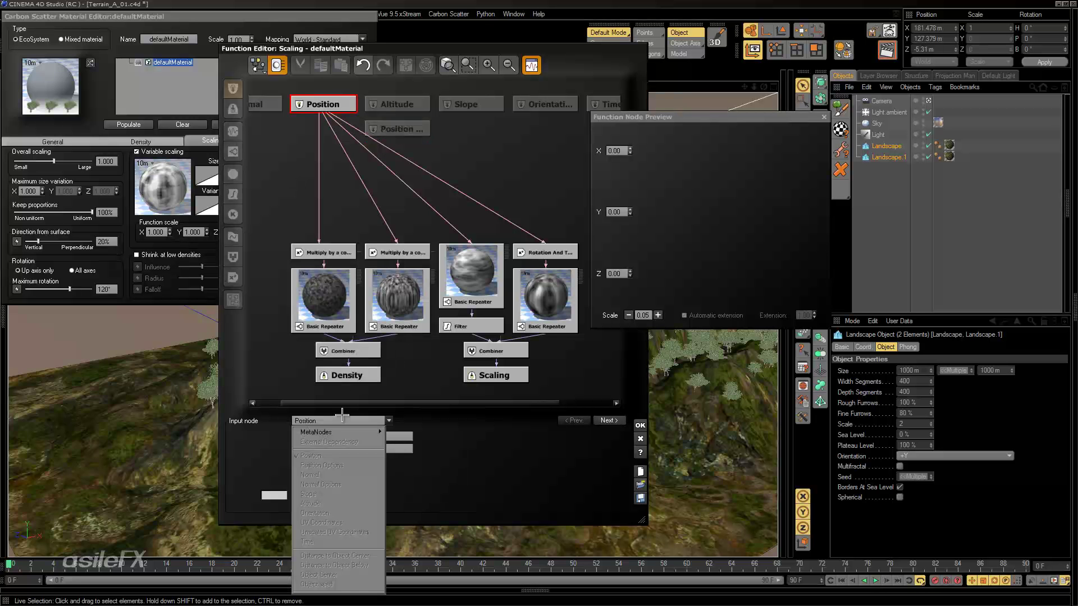
click(439, 169)
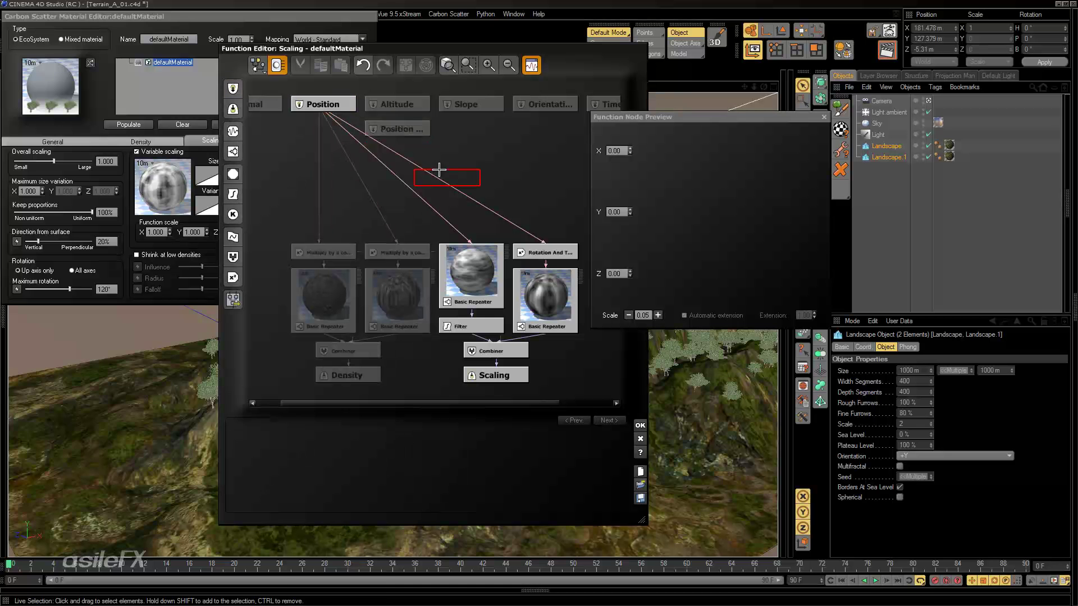
click(420, 133)
click(424, 149)
click(407, 133)
key(Delete)
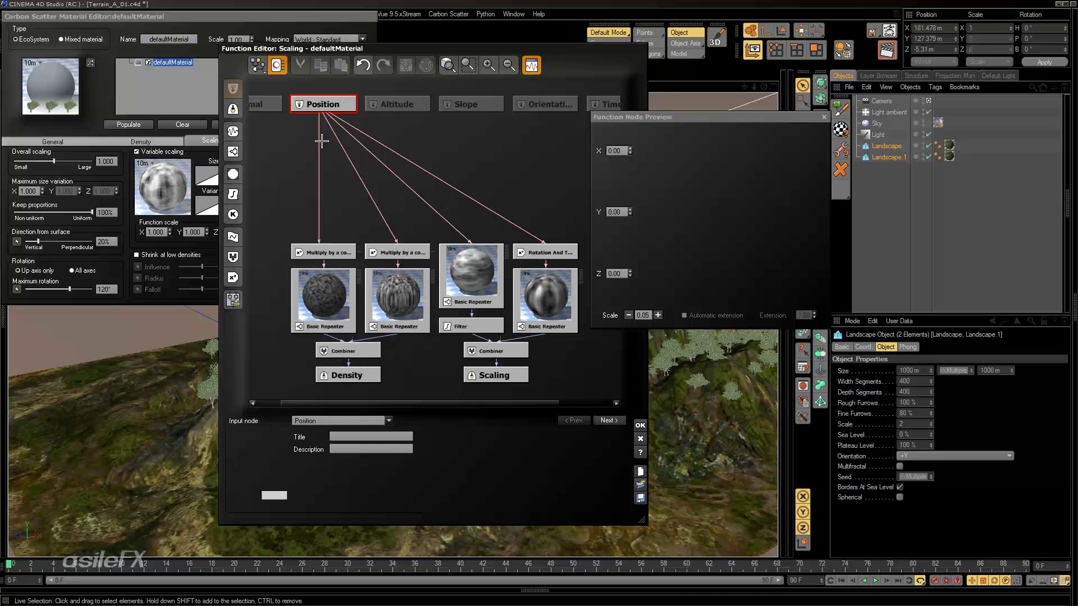
Step: Accept the scaling function, generate a random variation of the material, and reopen its scaling function for editing
click(414, 120)
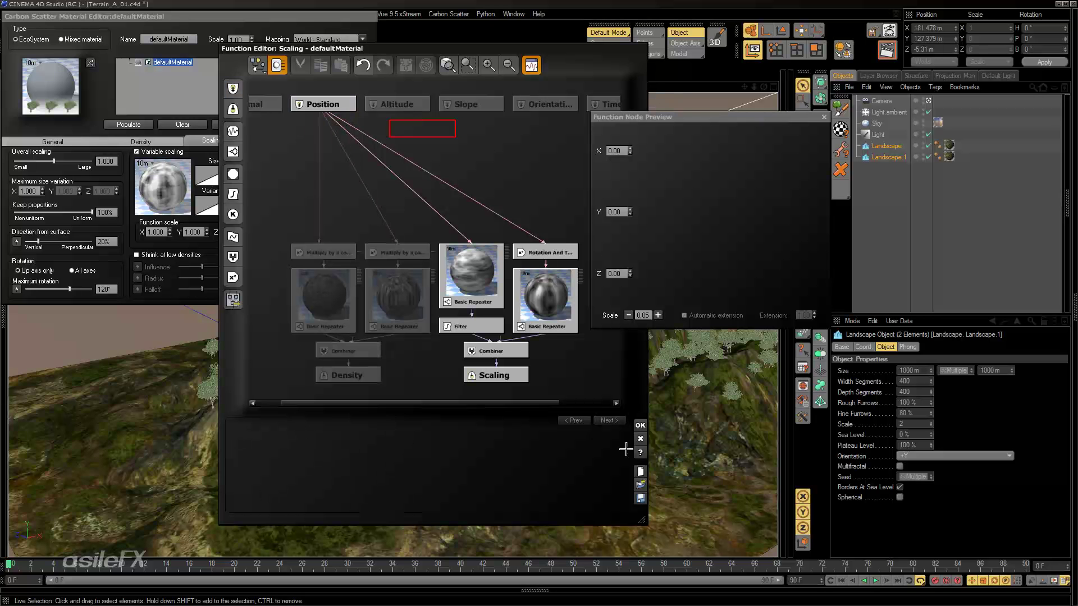
click(639, 425)
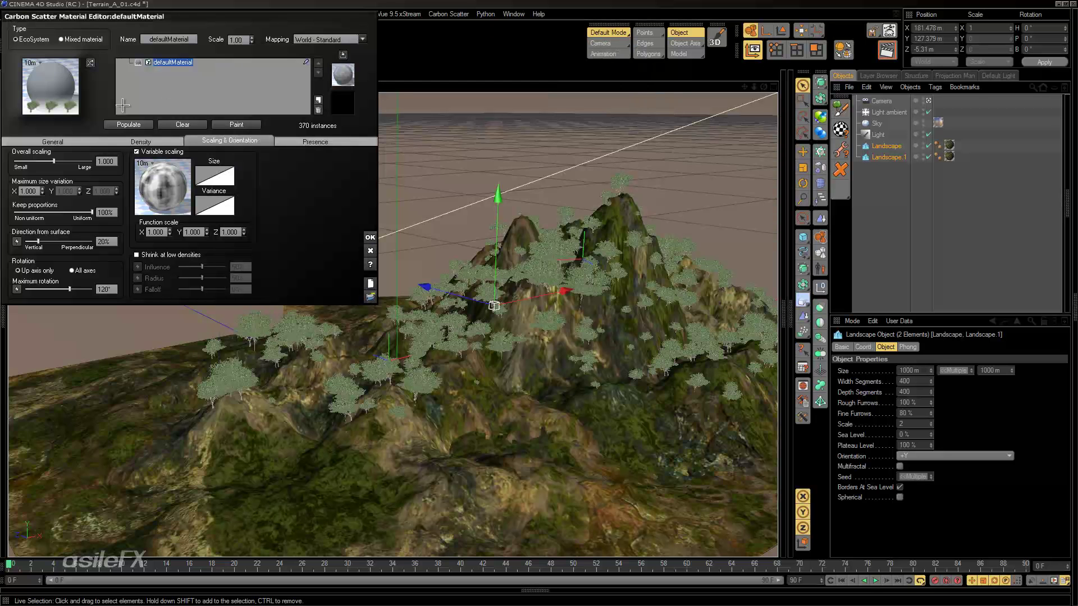
click(91, 62)
click(168, 174)
click(205, 180)
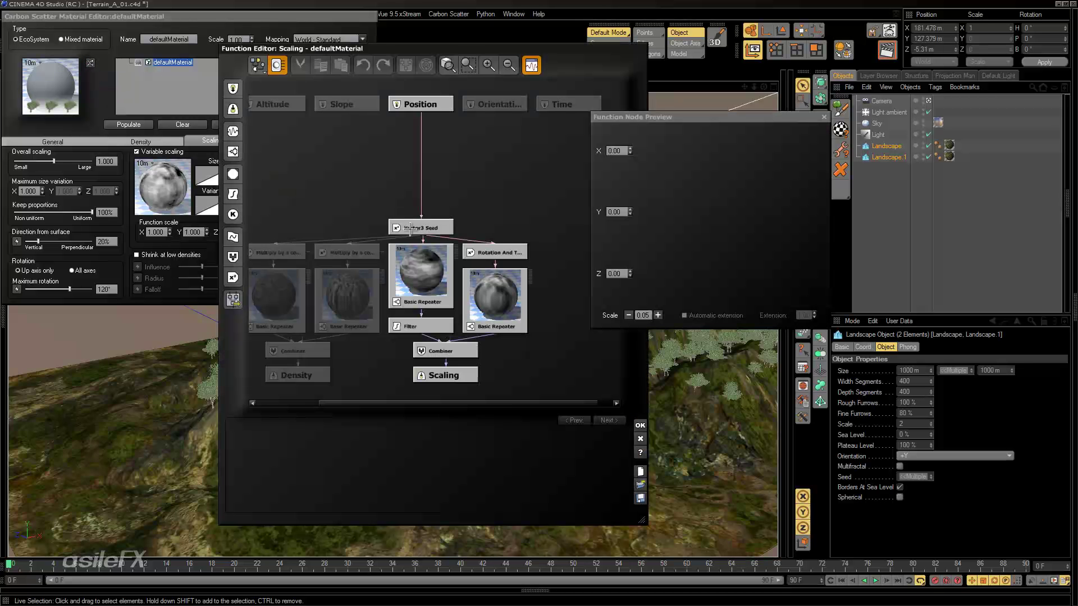
Step: Move the Vector3 Seed node away from below Position to just above the density Multiply nodes
drag(427, 221, 293, 179)
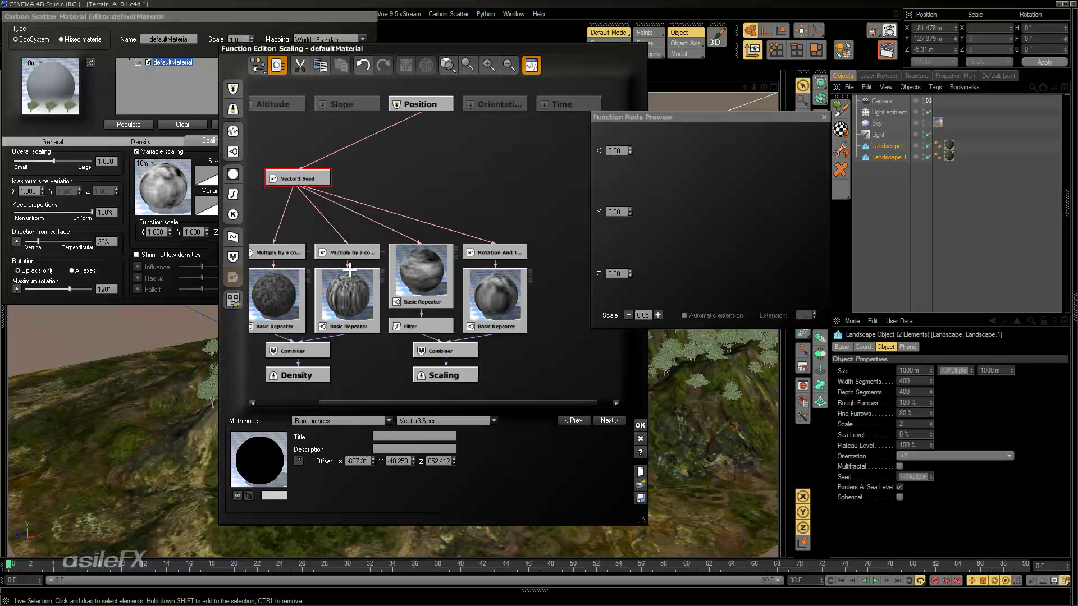
click(376, 134)
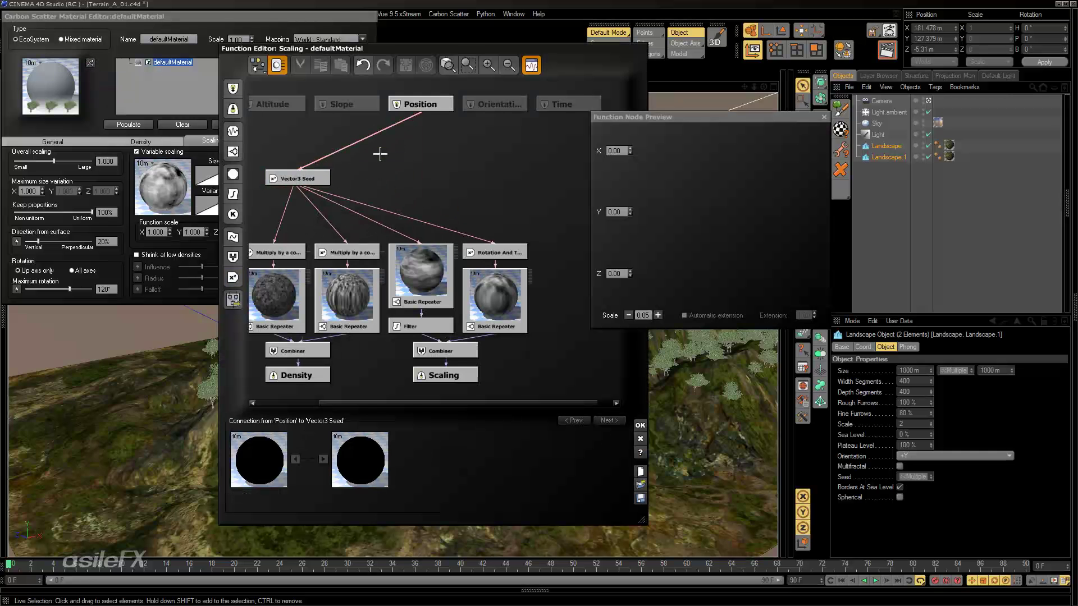
drag(380, 155, 394, 152)
drag(332, 176, 348, 185)
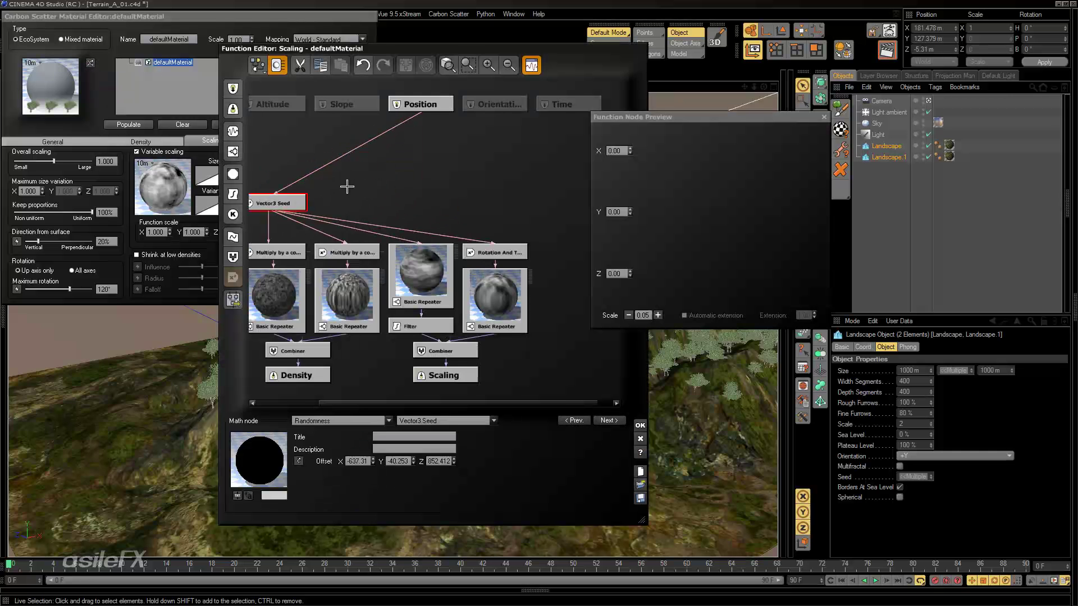
Step: Add a Position Options input node beside the Position node and set its position type to Object - Parametric
right_click(380, 166)
mouse_move(407, 168)
click(491, 205)
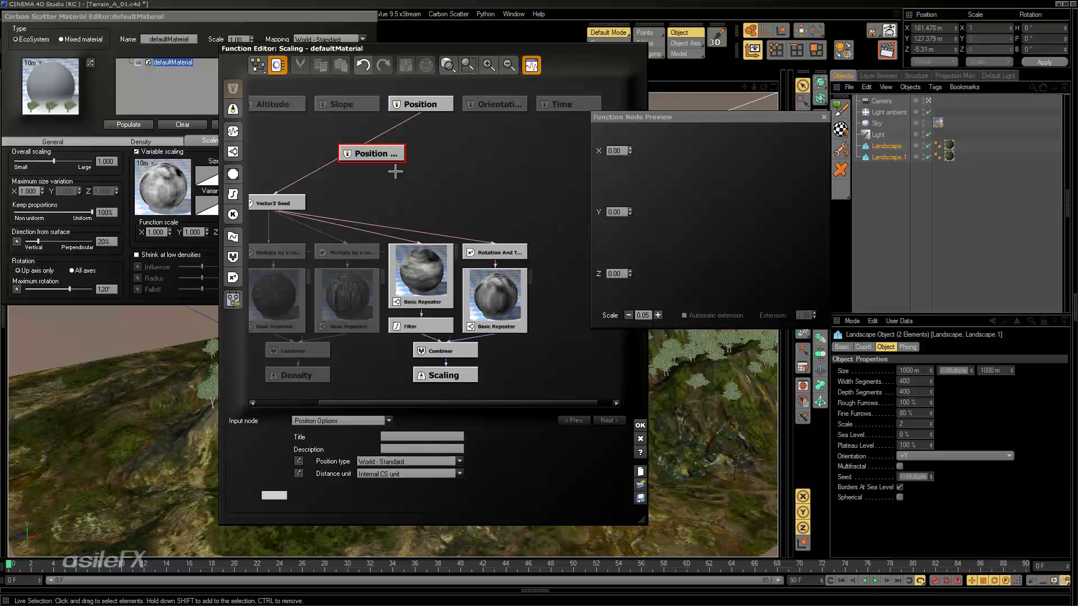
drag(388, 144, 338, 119)
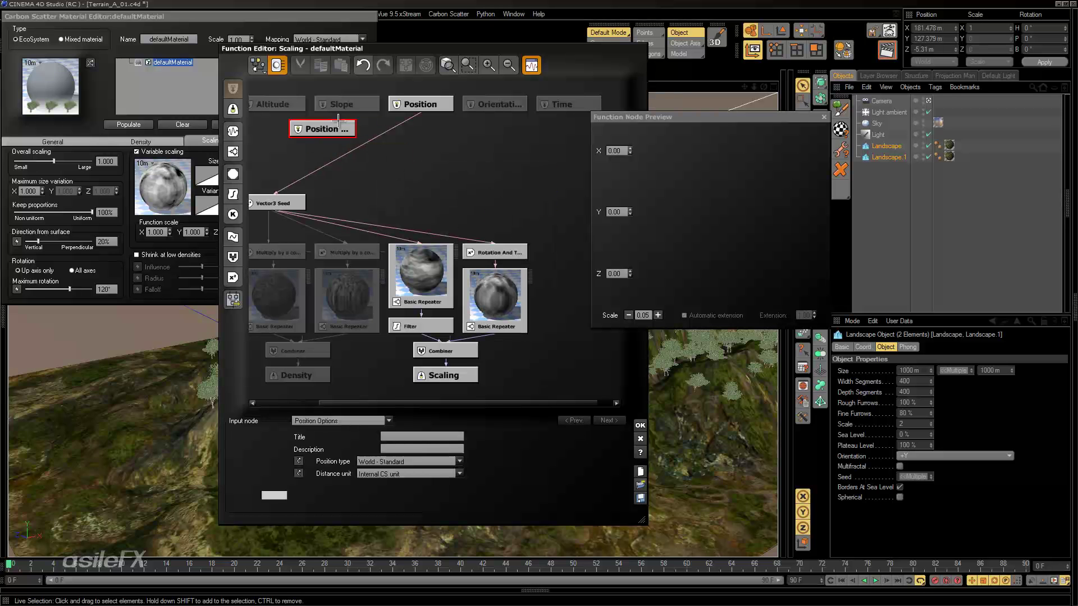
click(430, 461)
click(421, 527)
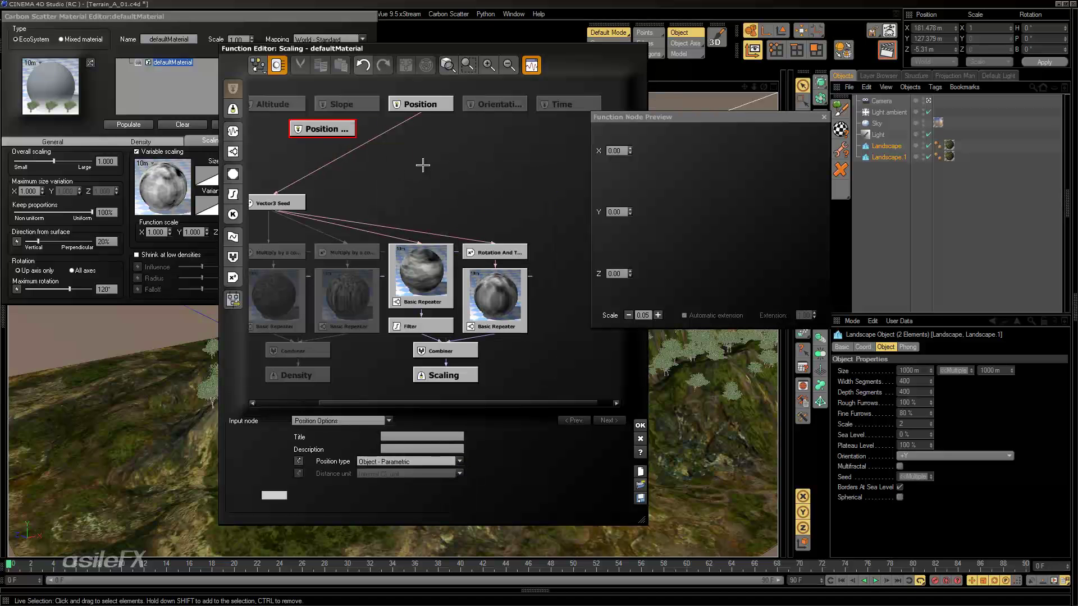
Step: Feed the Vector3 Seed node from Position Options instead of Position
click(424, 108)
drag(322, 136, 380, 179)
click(289, 203)
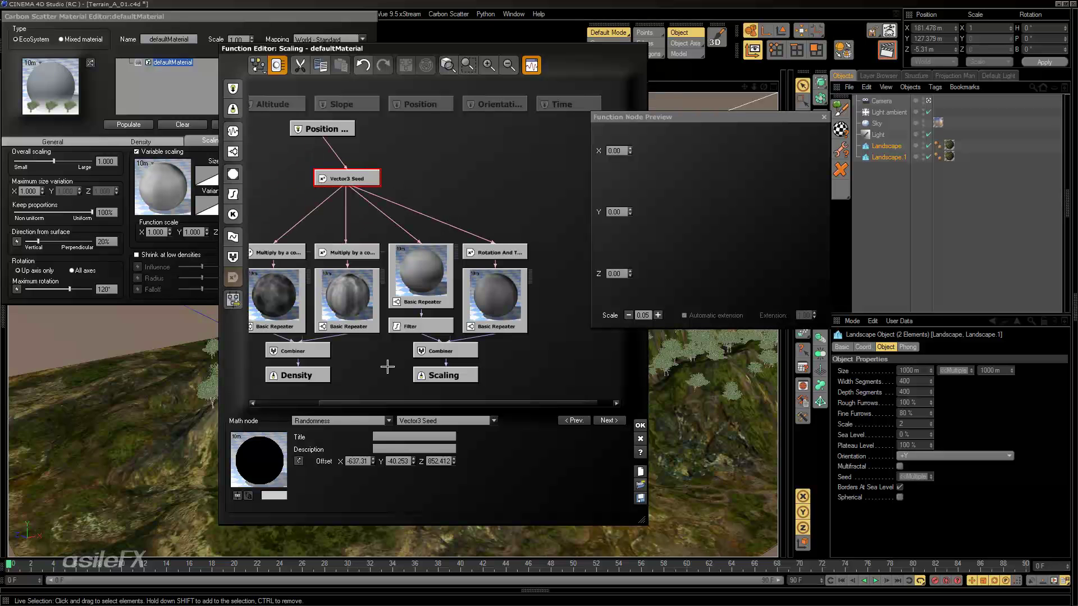
Step: Set the Vector3 Seed offset to 0 on X, Y and Z, align it below Position Options, and repopulate both terrains
click(343, 468)
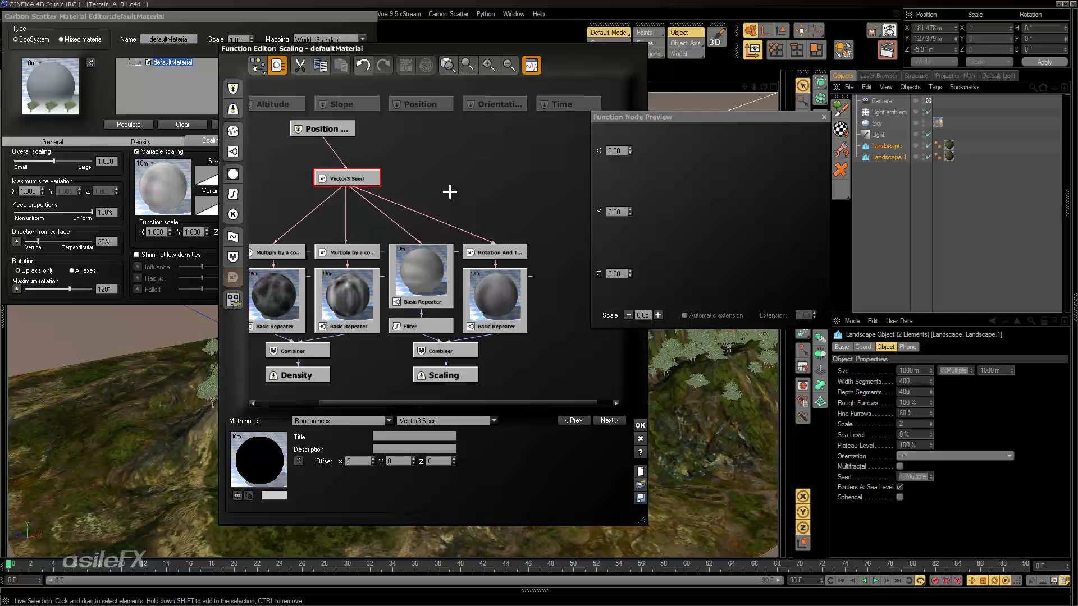
click(471, 178)
mouse_move(335, 178)
mouse_down()
mouse_move(314, 196)
mouse_move(339, 196)
mouse_up()
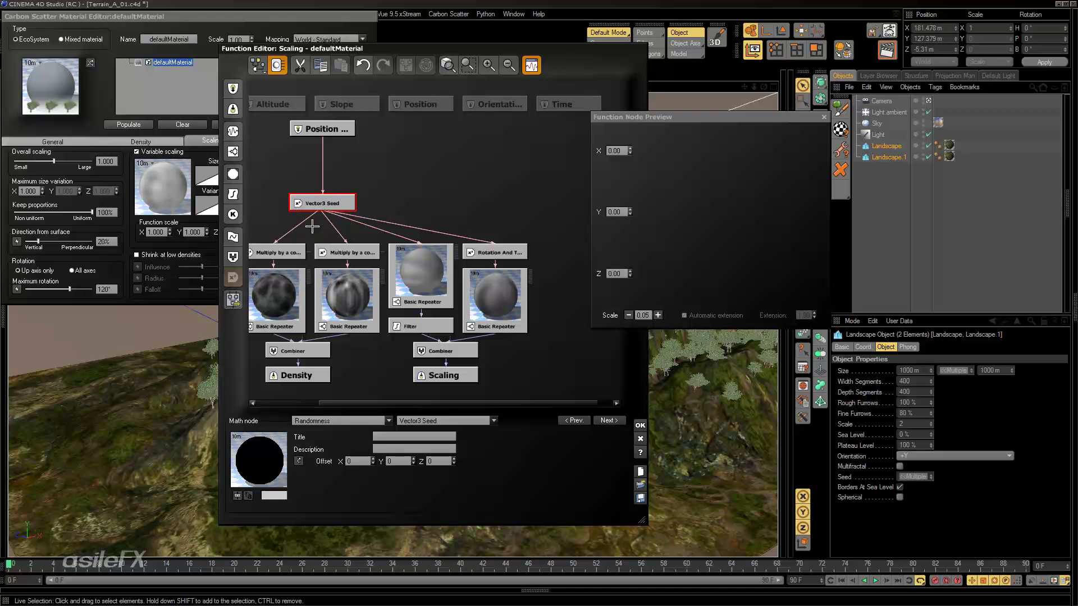
click(640, 425)
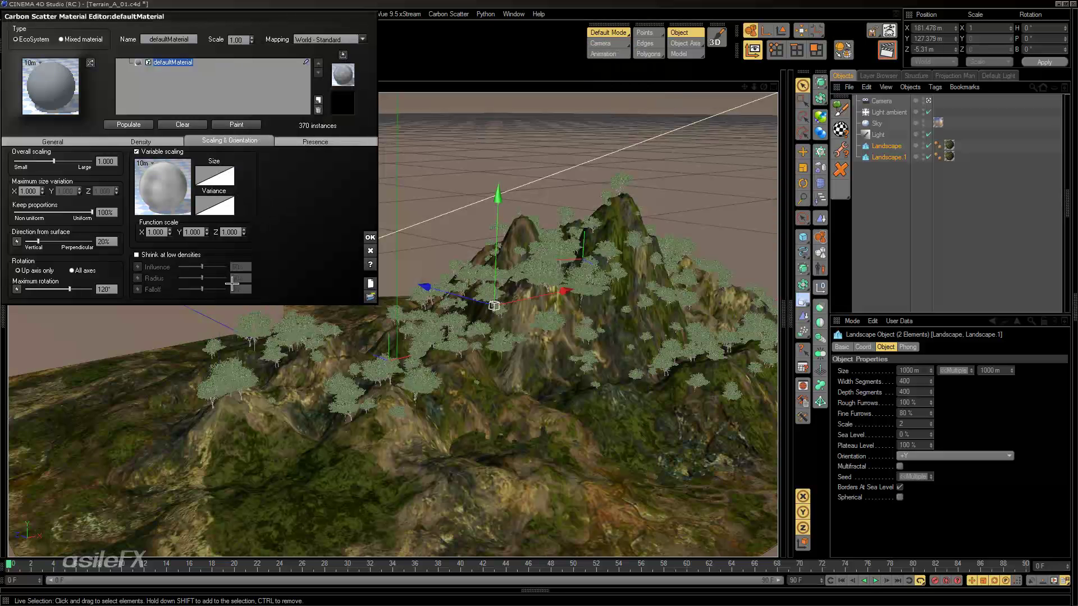
click(139, 126)
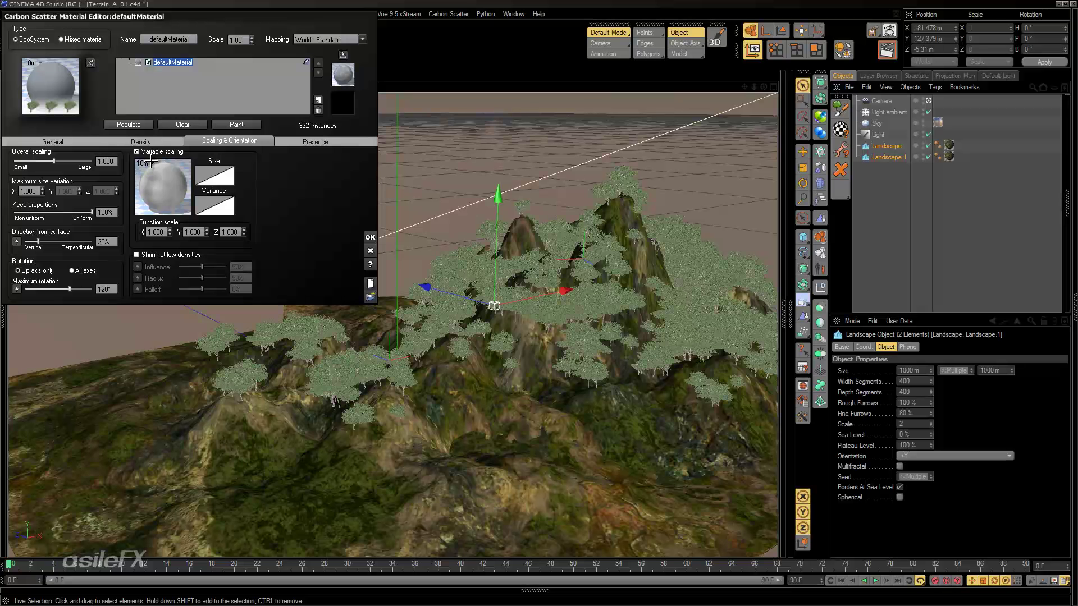
Step: Delete the Vector3 Seed node from the scaling function, reconnect its dependent nodes to Position Options, and accept the material
right_click(179, 175)
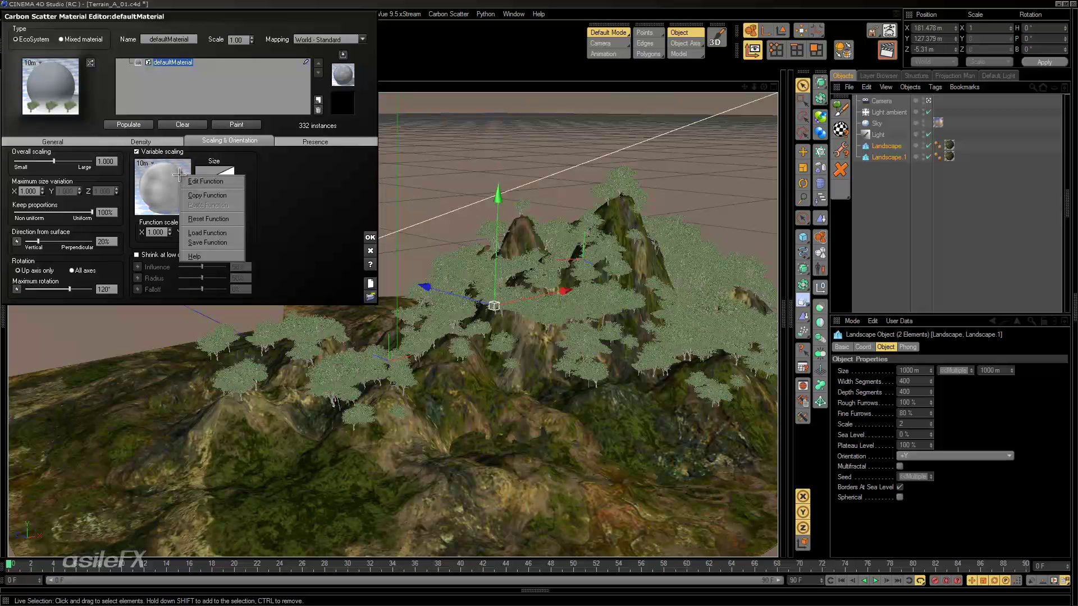
click(208, 182)
click(347, 191)
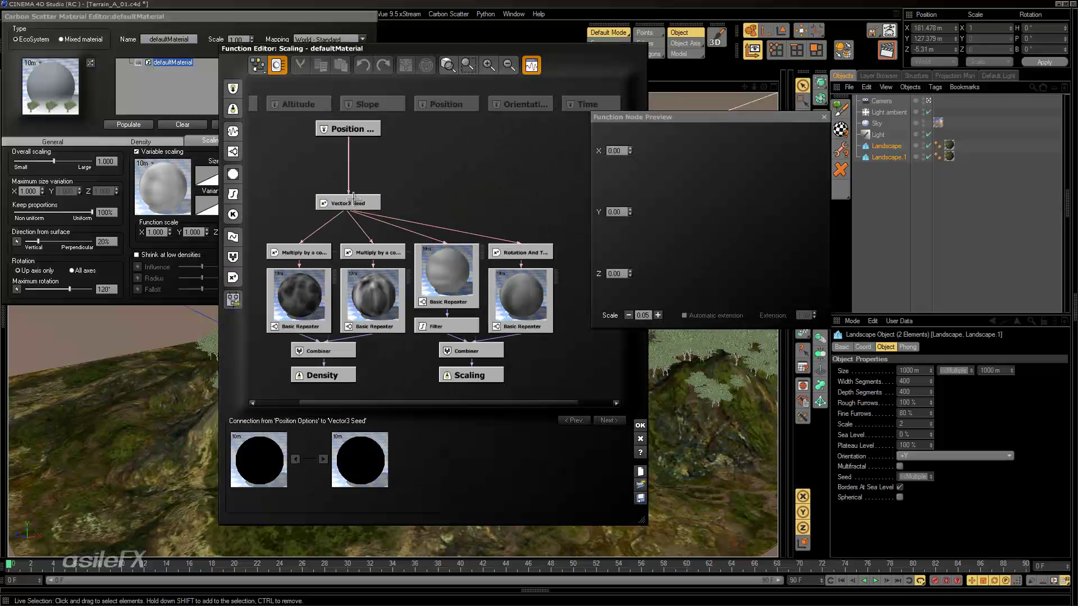
key(Delete)
click(362, 65)
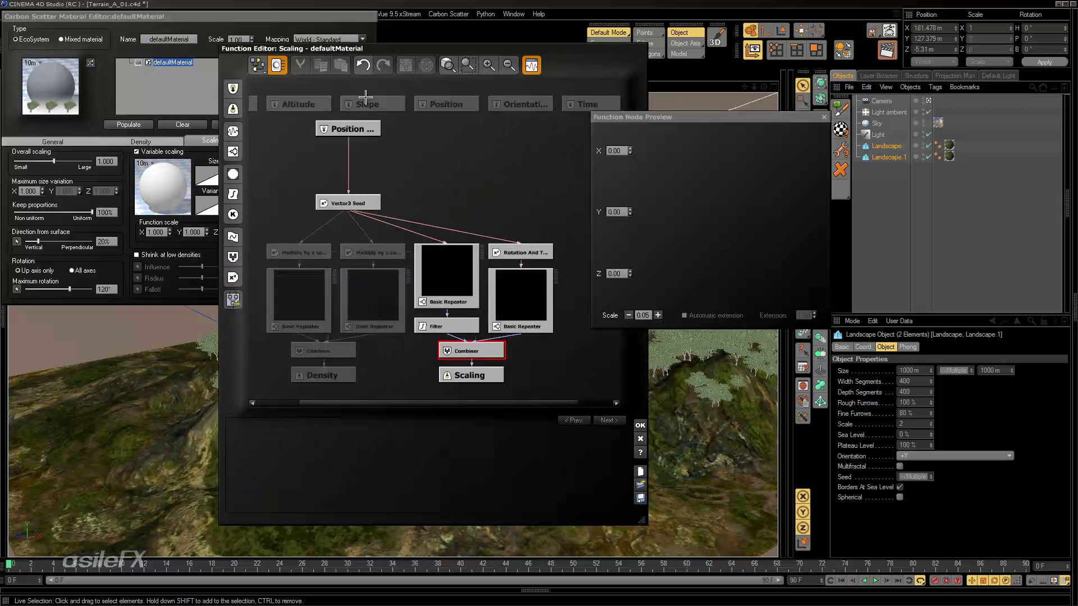
click(356, 202)
key(Delete)
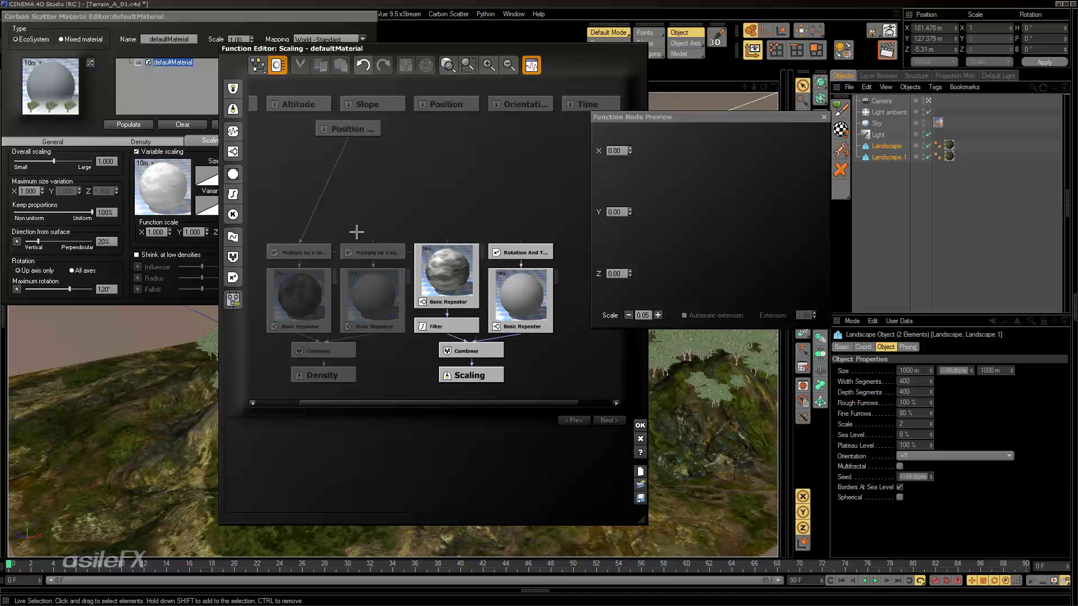
drag(374, 242, 346, 131)
click(640, 425)
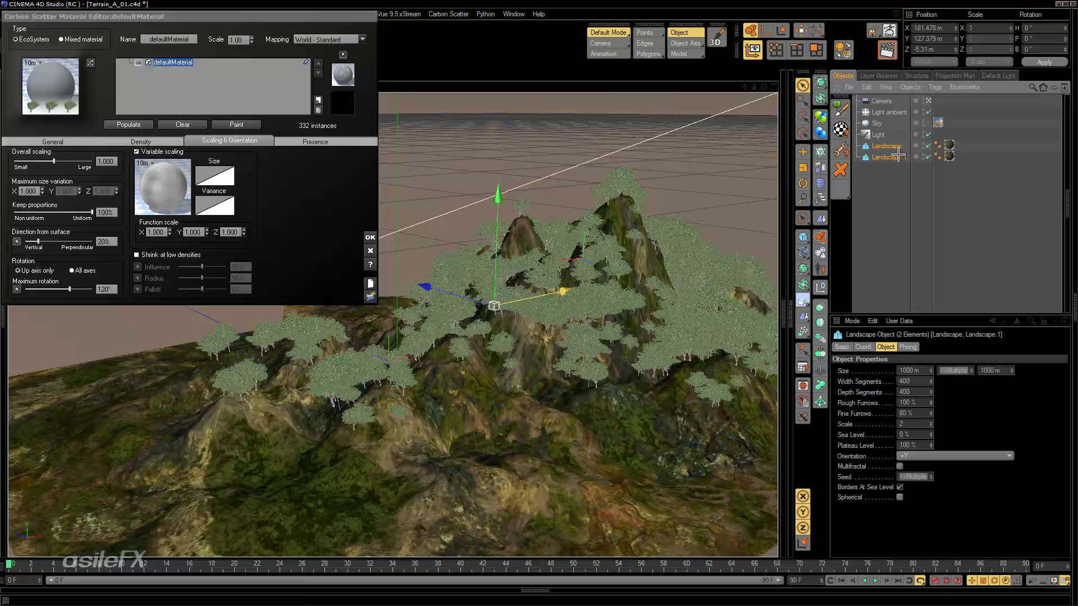
click(370, 237)
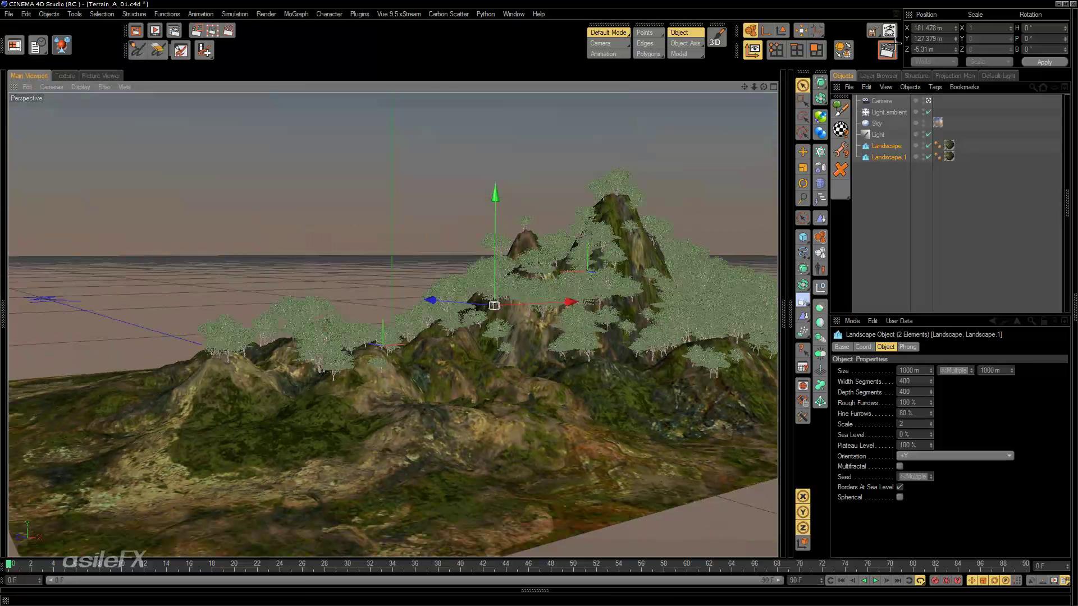
Step: Toggle the CarbonScatter Layer's viewport visibility off and on and inspect the scattered trees up close
click(878, 75)
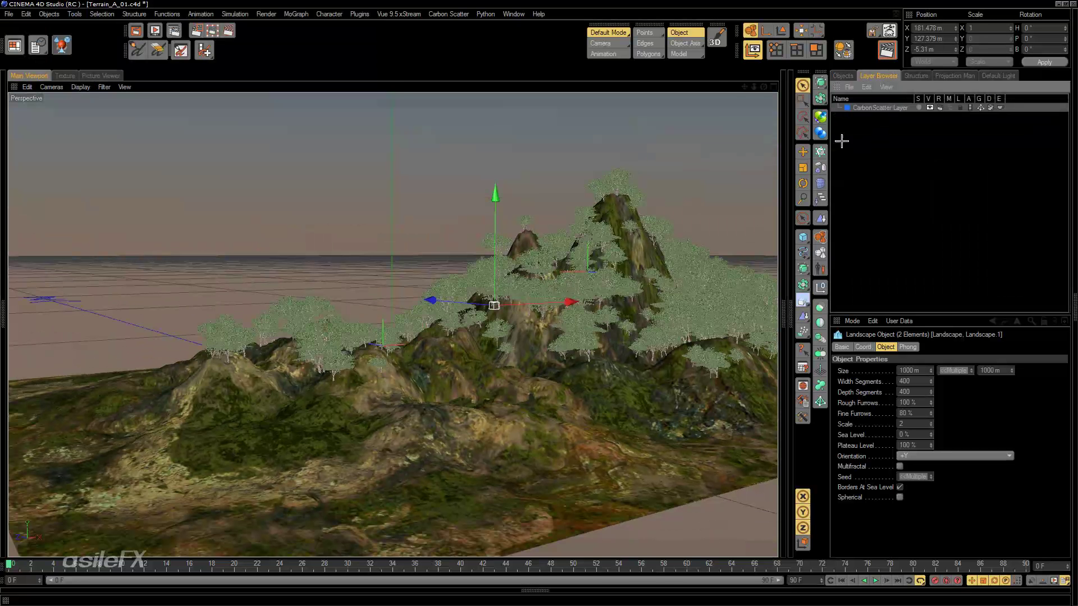
click(889, 107)
click(930, 107)
click(931, 107)
alt+drag(673, 270, 637, 277)
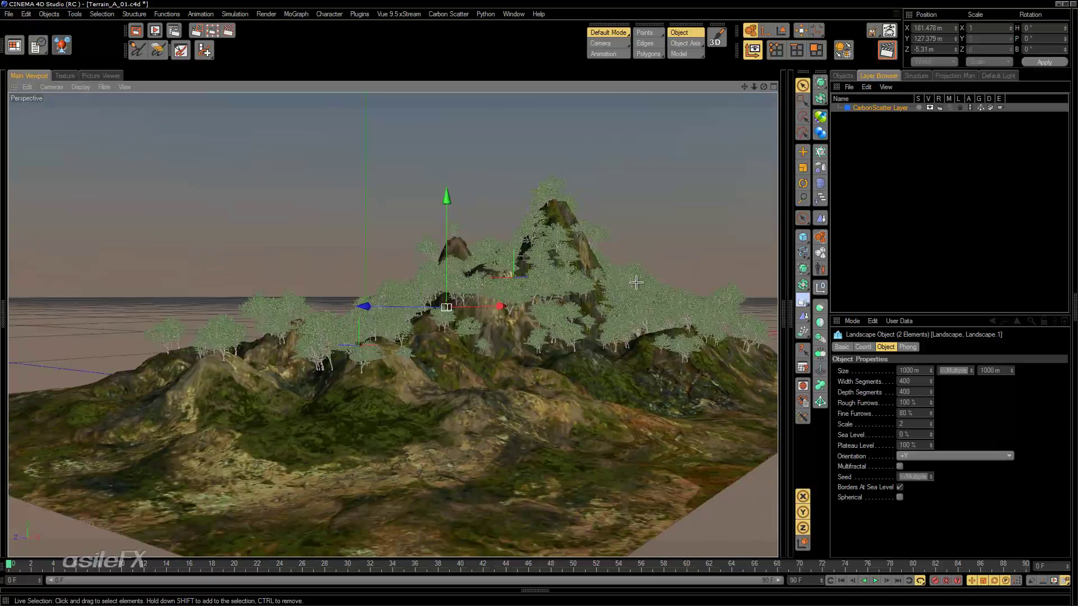
scroll(636, 280, up, 2)
scroll(563, 356, up, 3)
alt+drag(679, 352, 695, 350)
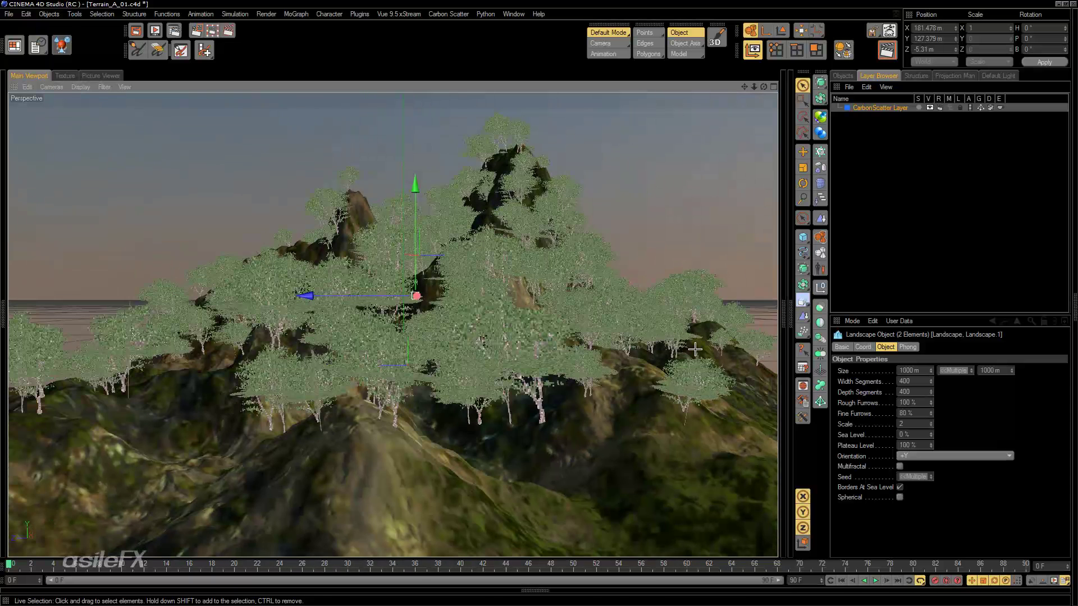